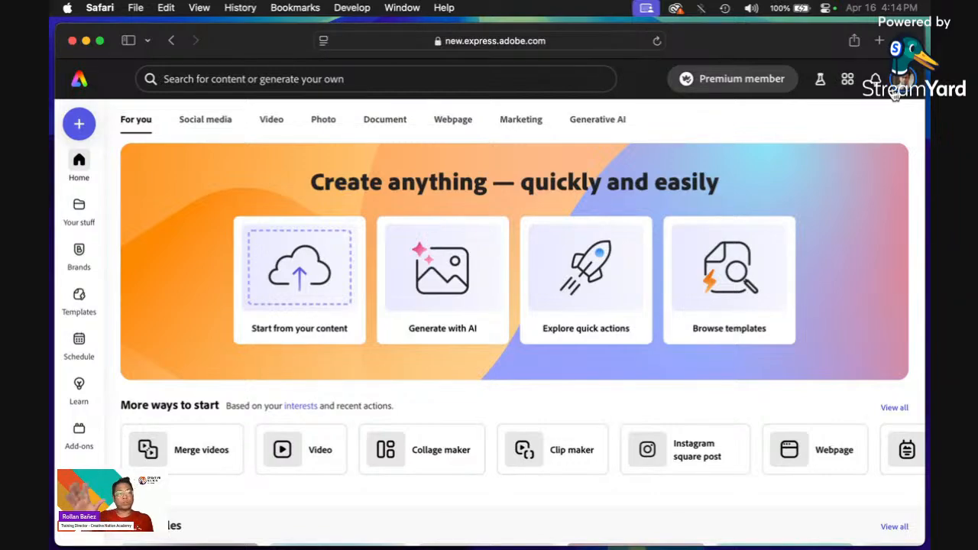
click(896, 88)
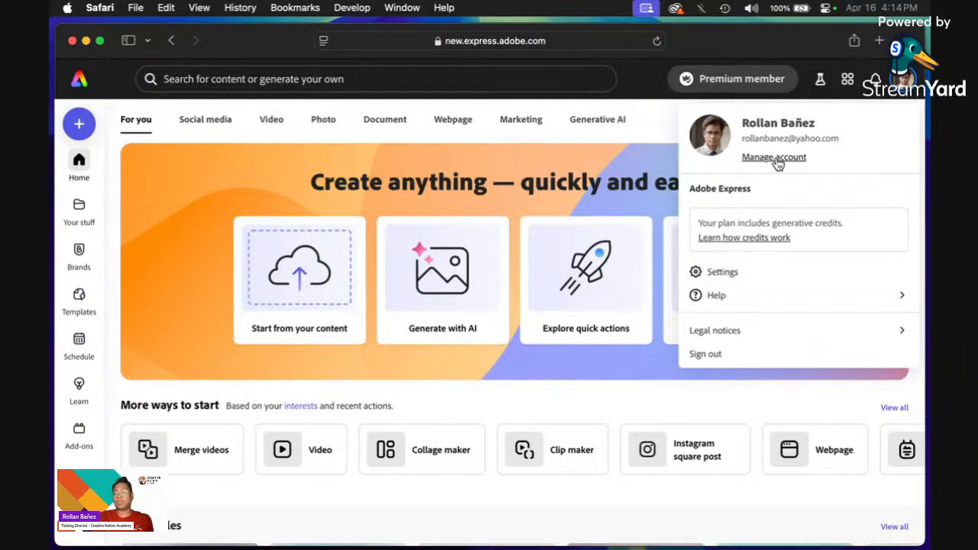
click(647, 141)
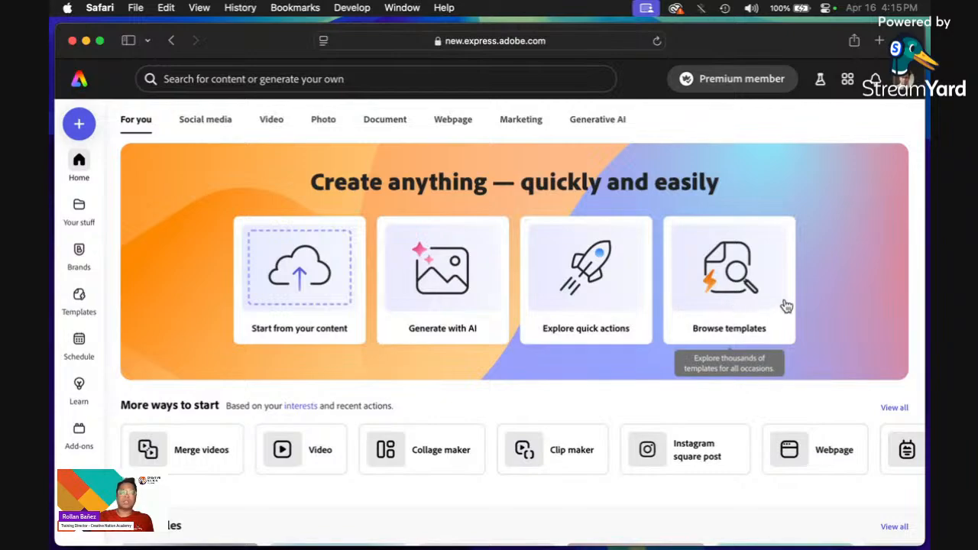
scroll(785, 305, down, 1)
scroll(784, 306, up, 1)
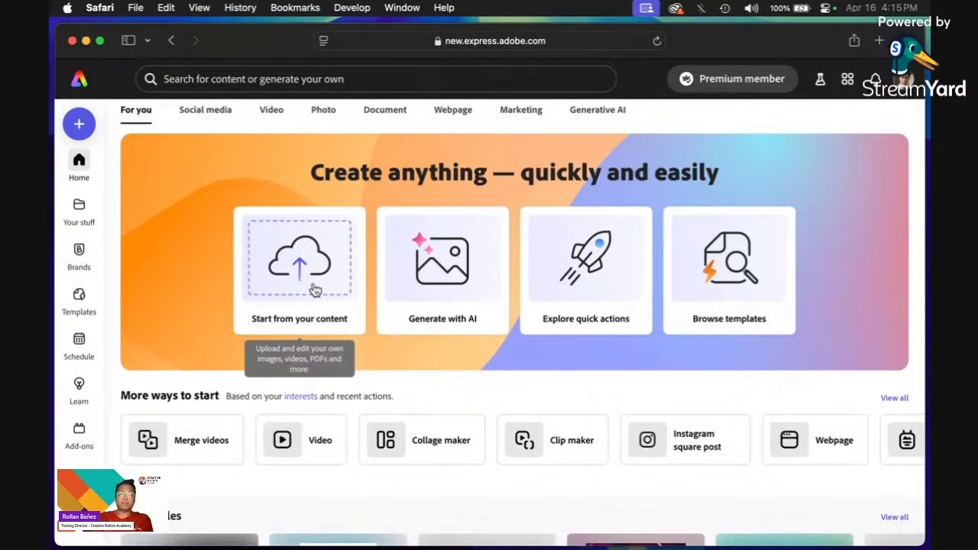
Step: Start from own content by uploading the 869x1024 portrait JPEG from the Pictures folder
click(314, 289)
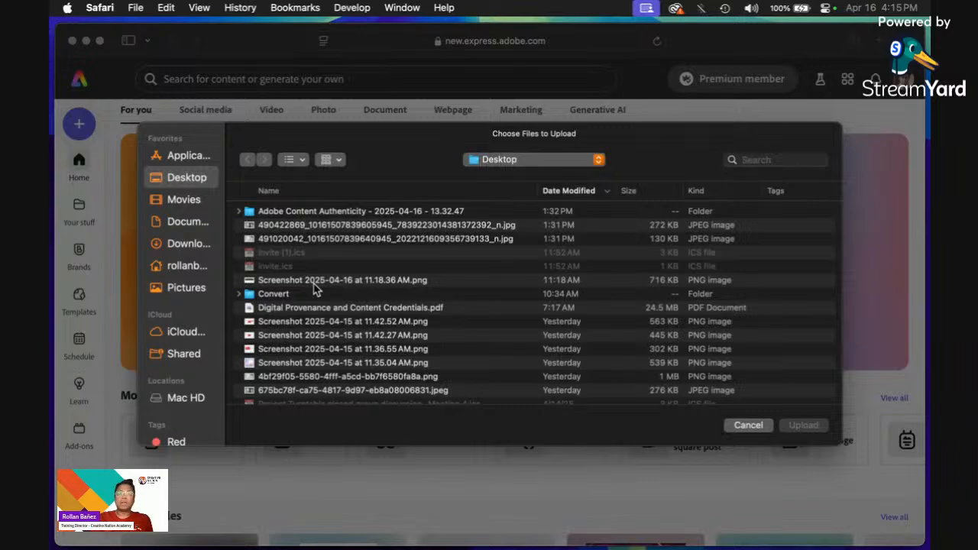
click(186, 288)
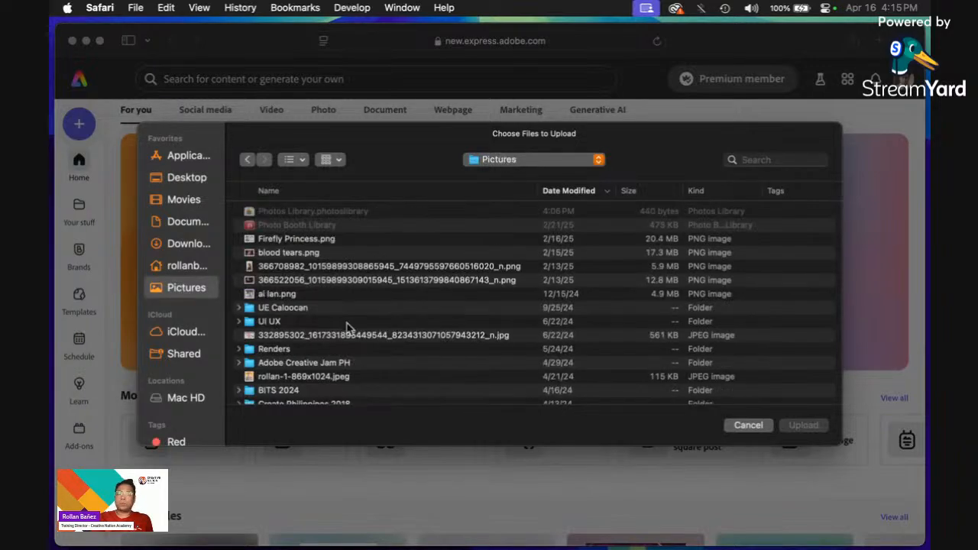
scroll(348, 327, down, 5)
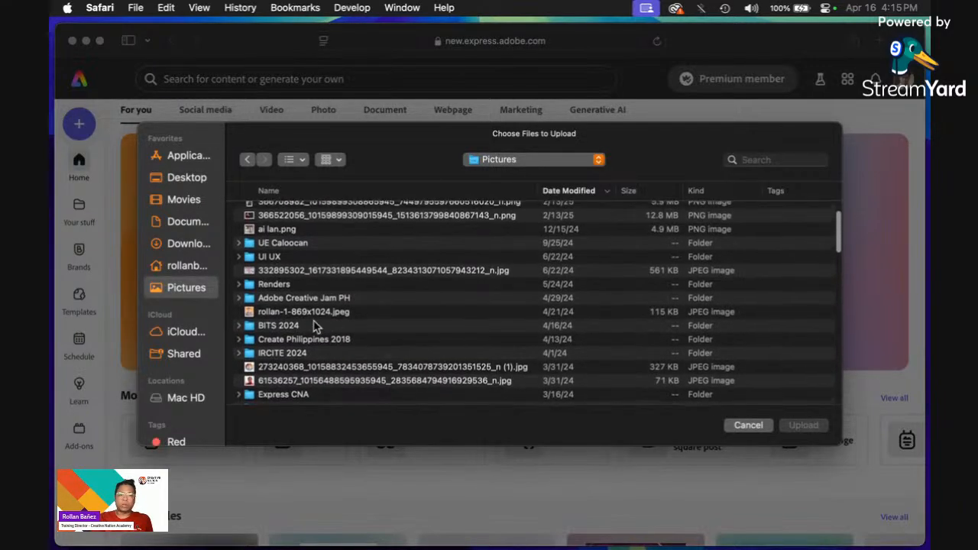
click(311, 316)
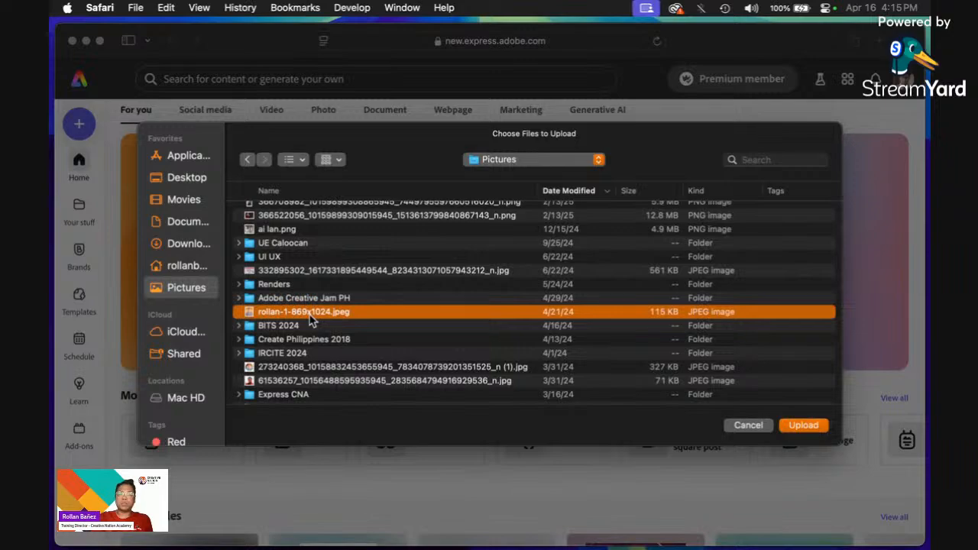
click(810, 426)
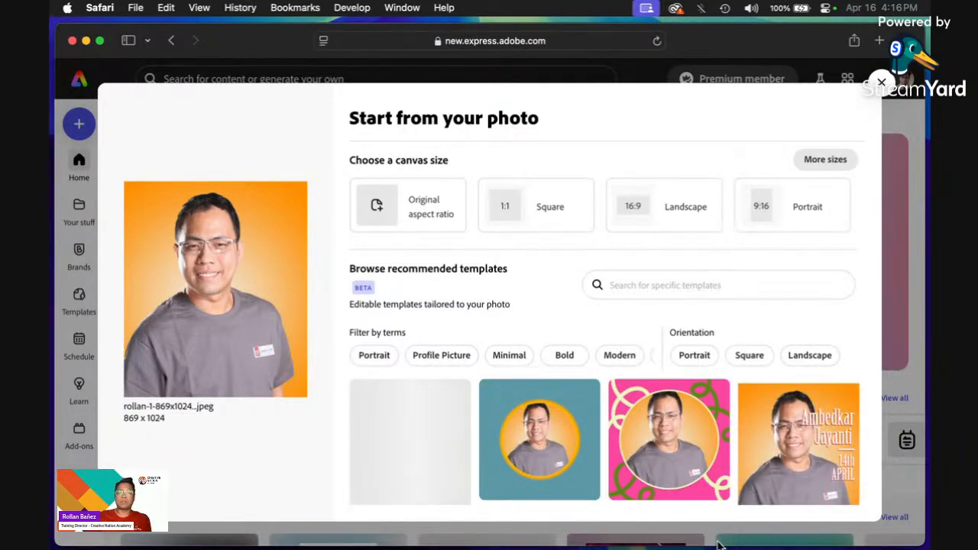
Step: Examine the recommended templates for the photo and the additional suggested canvas sizes
scroll(587, 424, down, 5)
scroll(587, 423, down, 1)
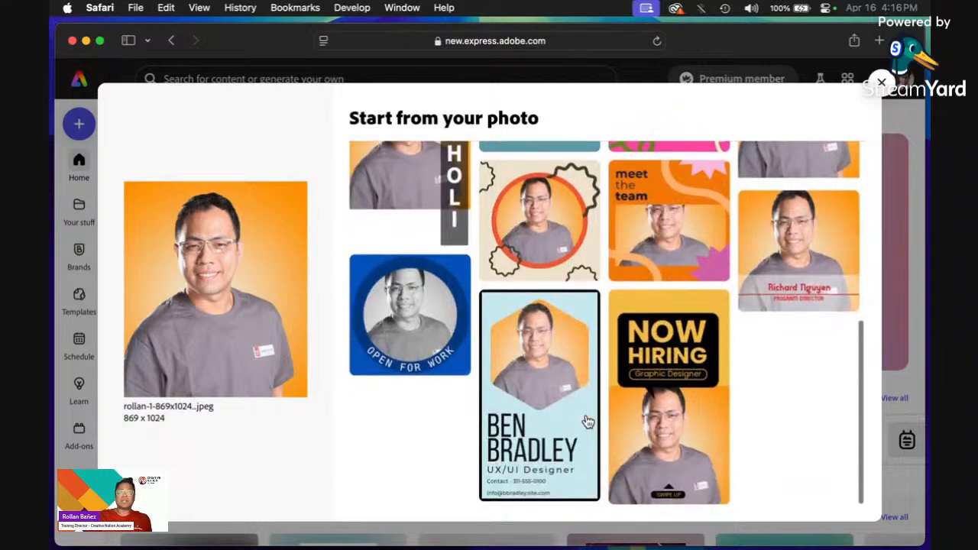
scroll(587, 423, up, 6)
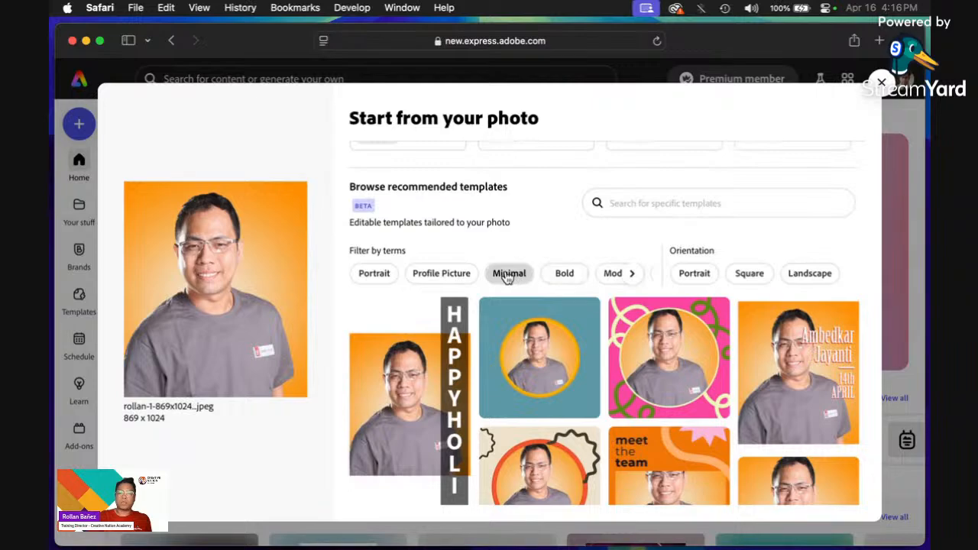
scroll(506, 277, up, 2)
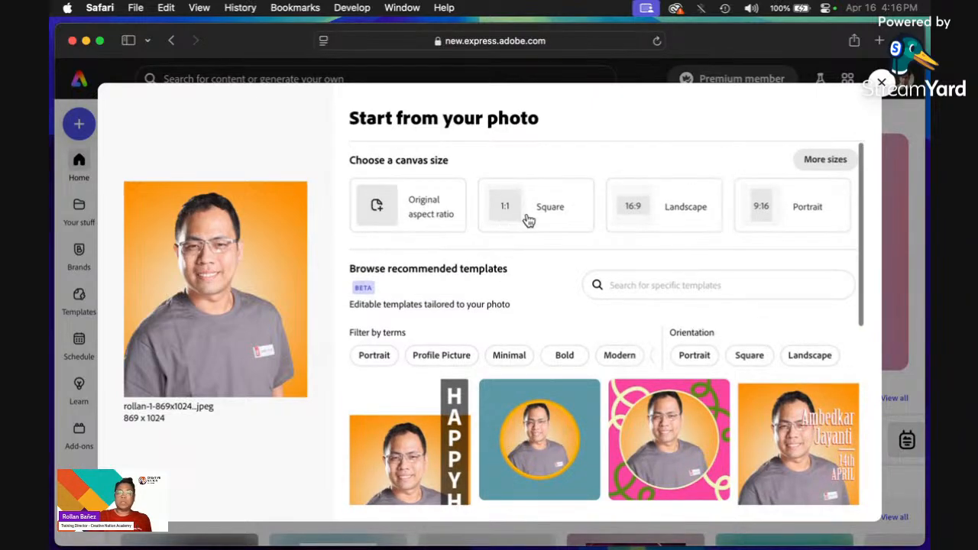
click(818, 165)
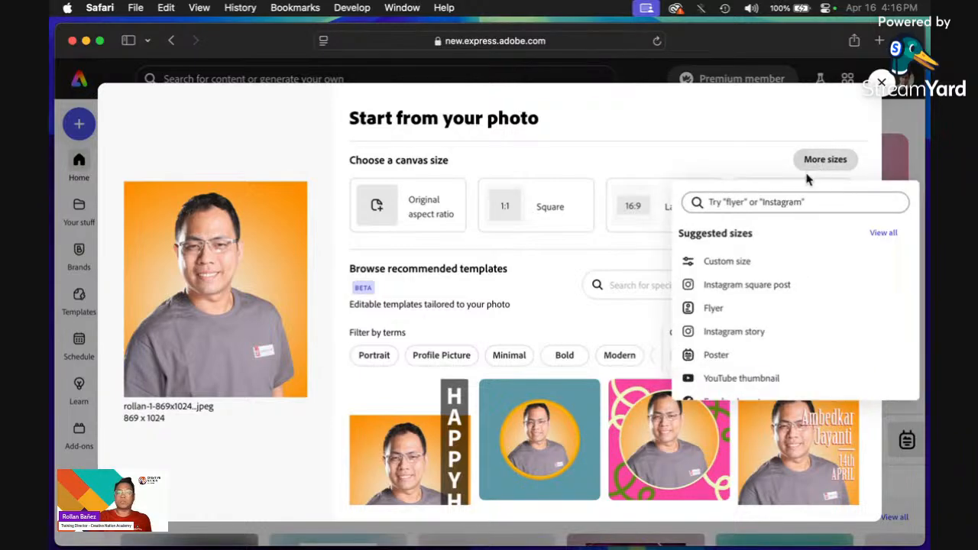
scroll(755, 330, down, 3)
scroll(754, 330, down, 3)
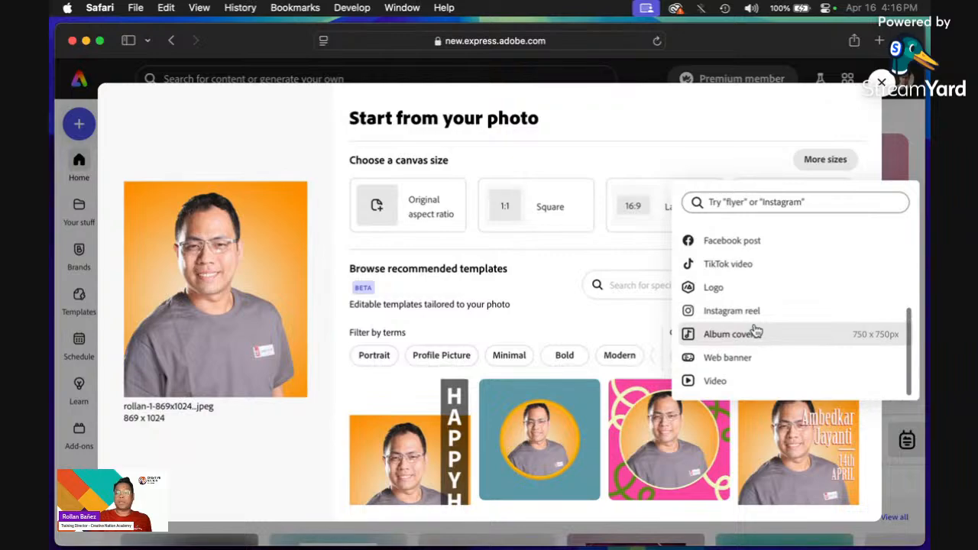
scroll(754, 330, up, 6)
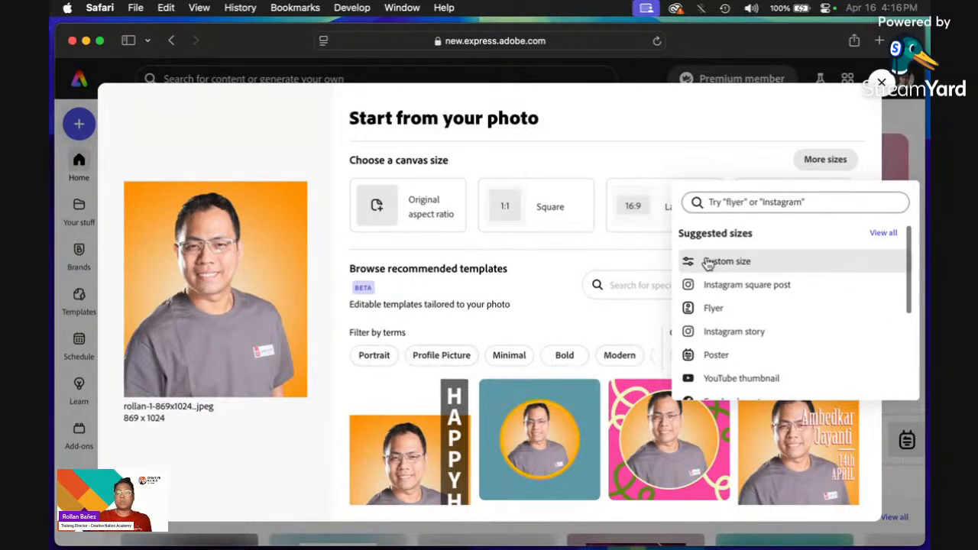
Step: Enter a custom canvas size of 4000 by 4000 px for the photo
click(707, 262)
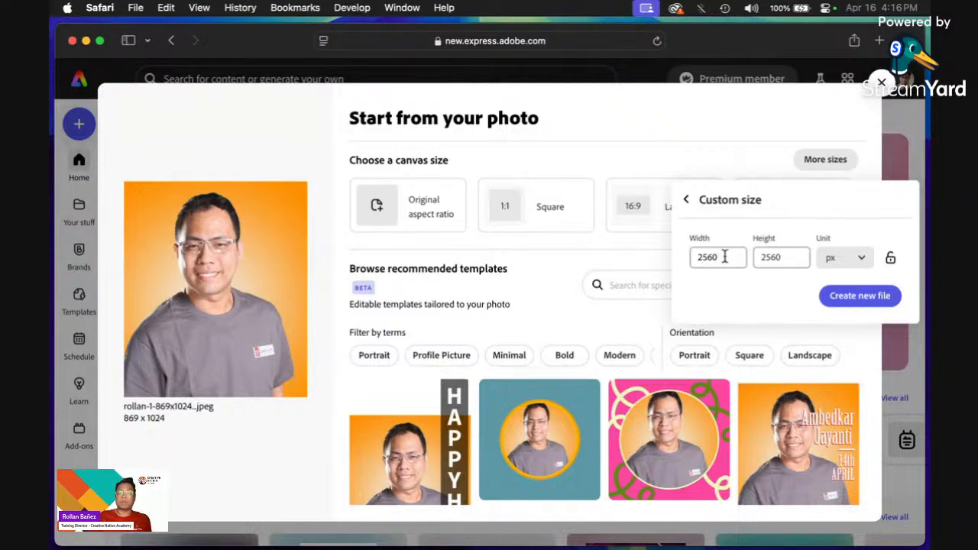
click(718, 257)
key(BackSpace)
key(BackSpace)
key(BackSpace)
key(BackSpace)
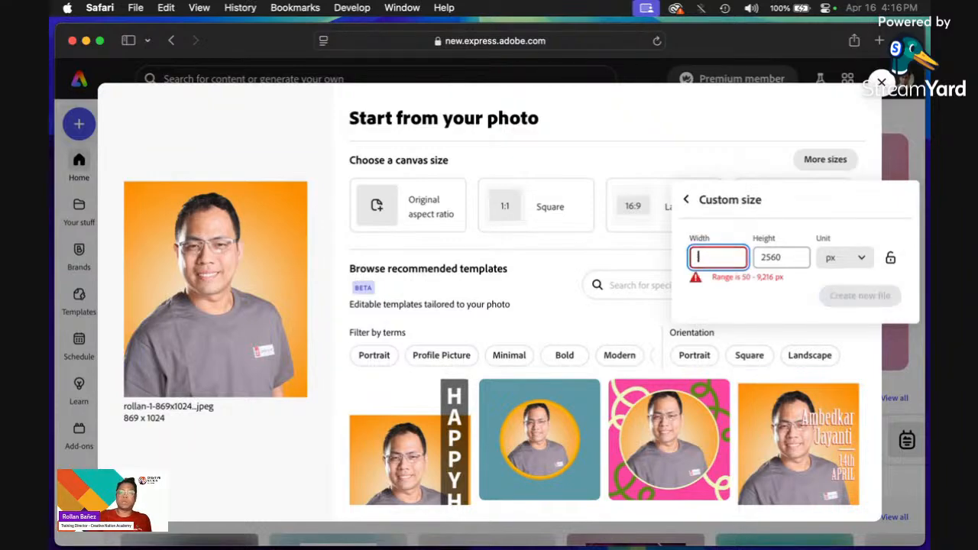
text(4000)
key(Tab)
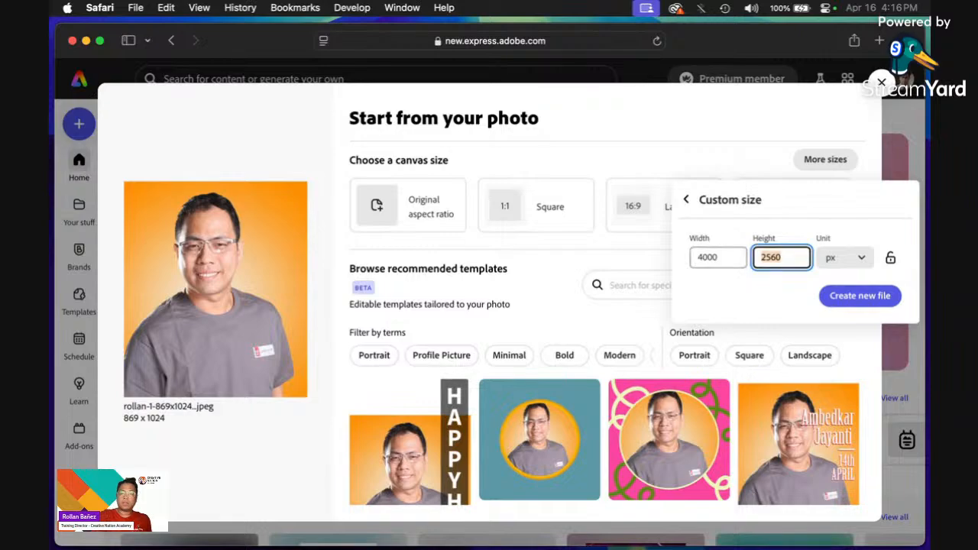
text(4000)
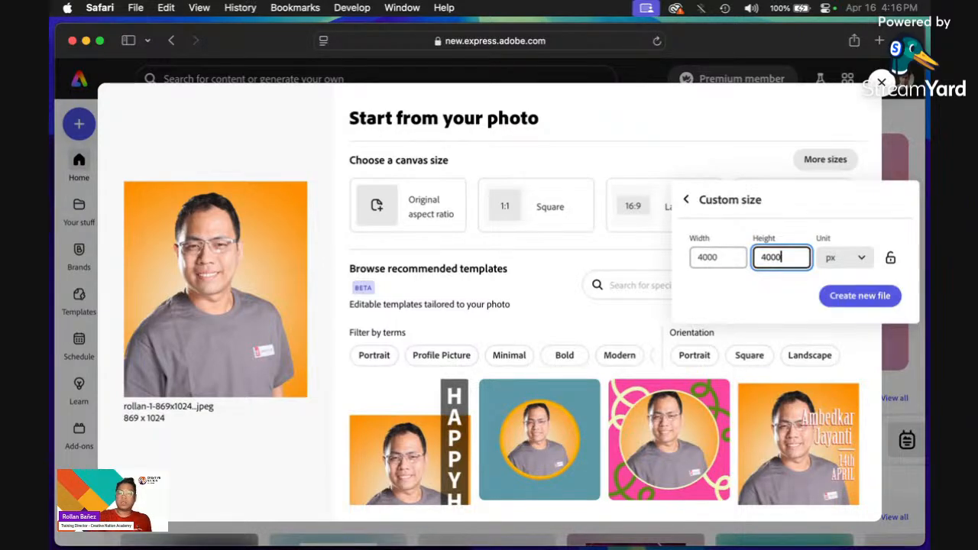
Step: Change the custom canvas size to 6000 by 6000 px and dismiss the size settings without creating a file
drag(719, 256, 682, 259)
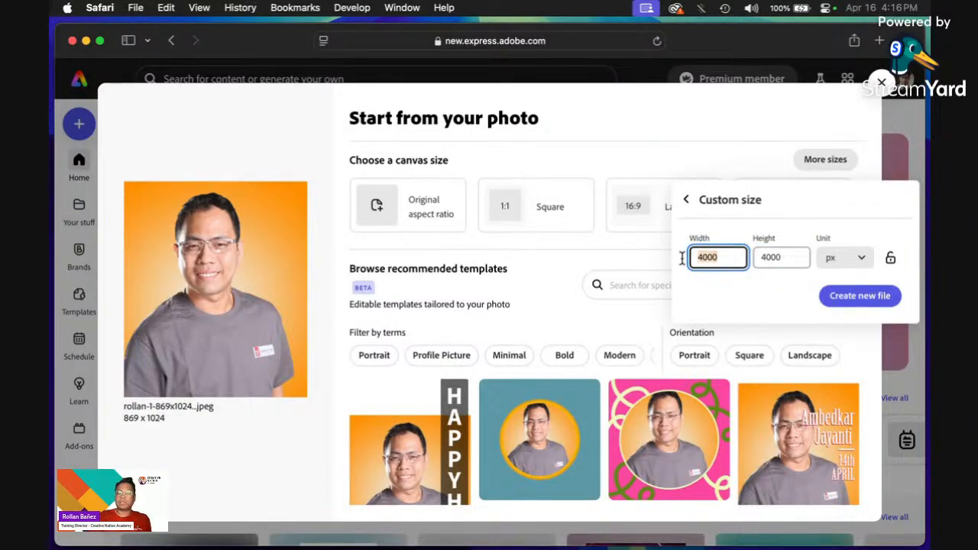
text(6000)
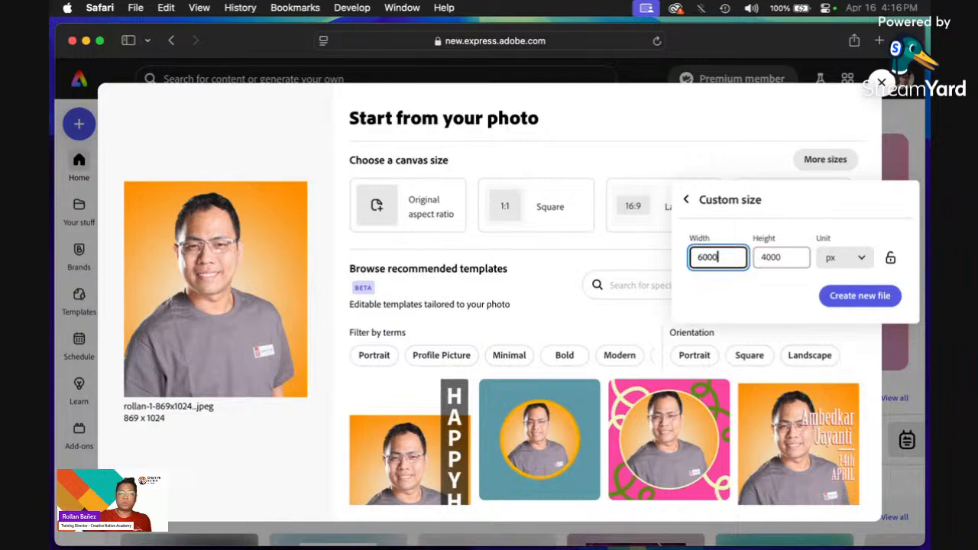
key(Tab)
text(6)
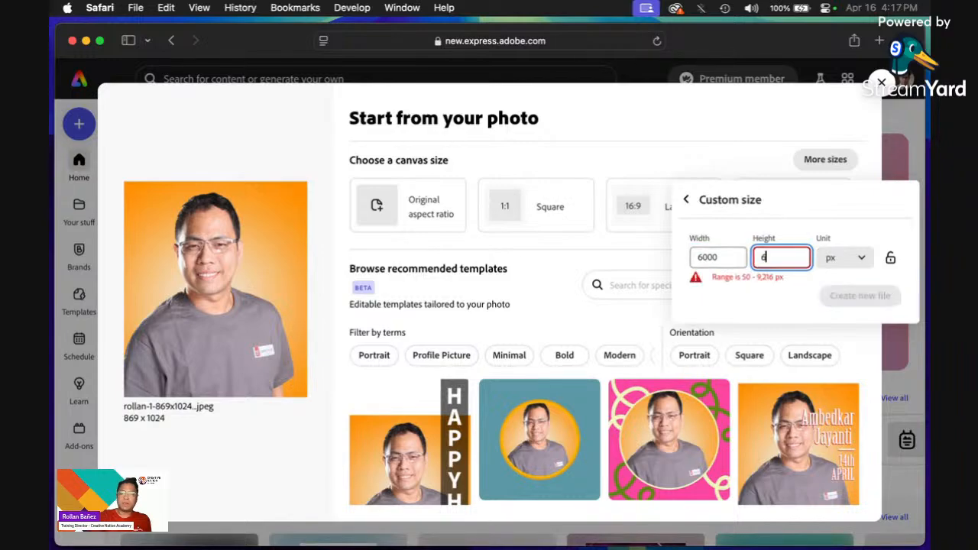
text(000)
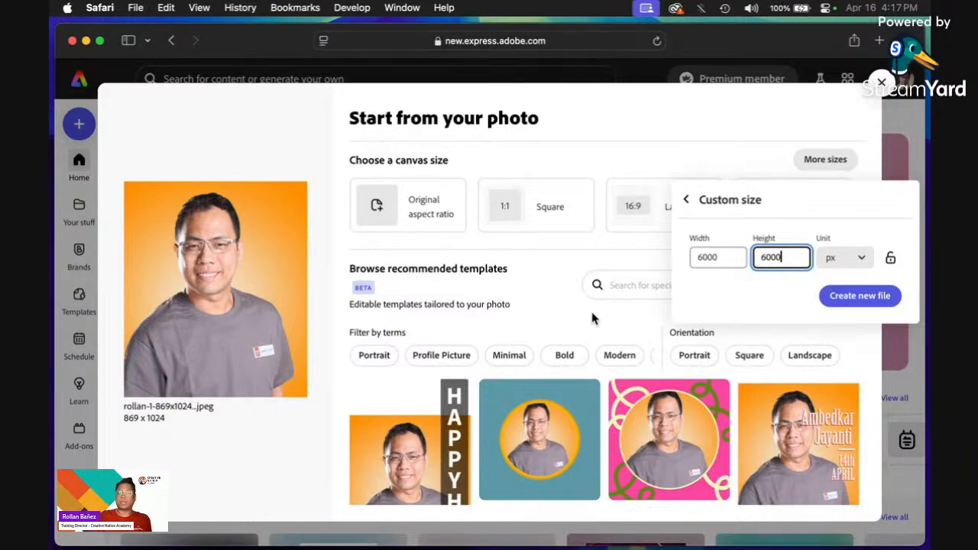
key(Escape)
Step: Browse the recommended templates and open the light-blue UX/UI Designer card with the photo in a hexagon
scroll(519, 311, down, 5)
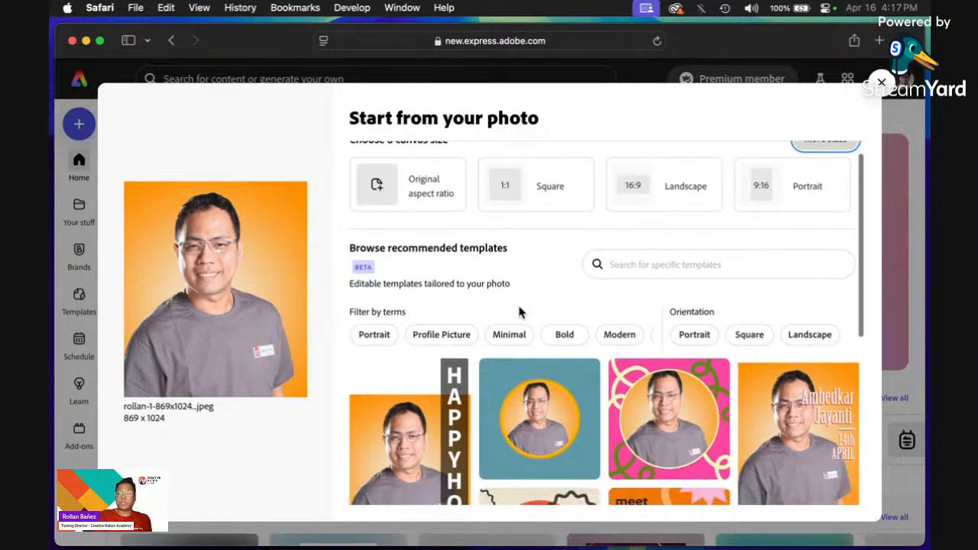
scroll(519, 312, down, 2)
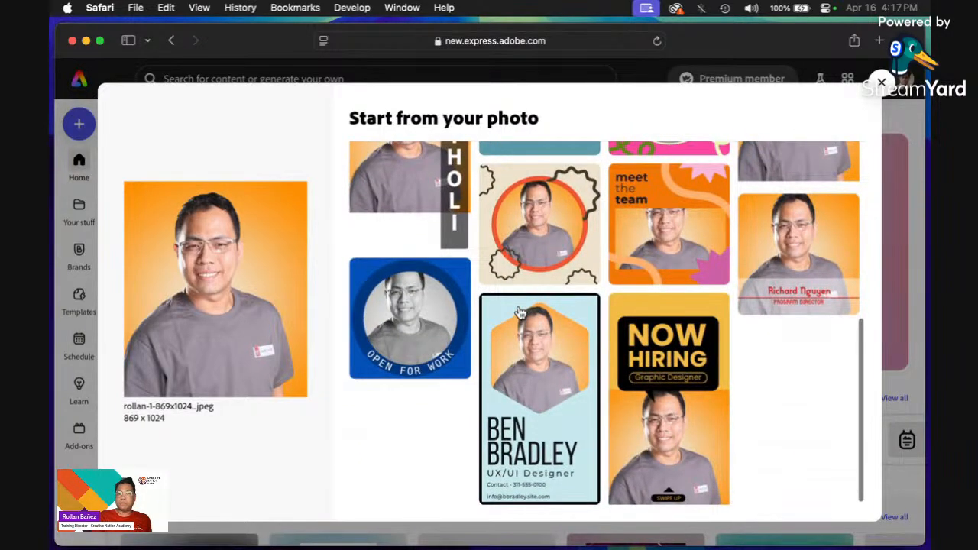
scroll(519, 312, up, 1)
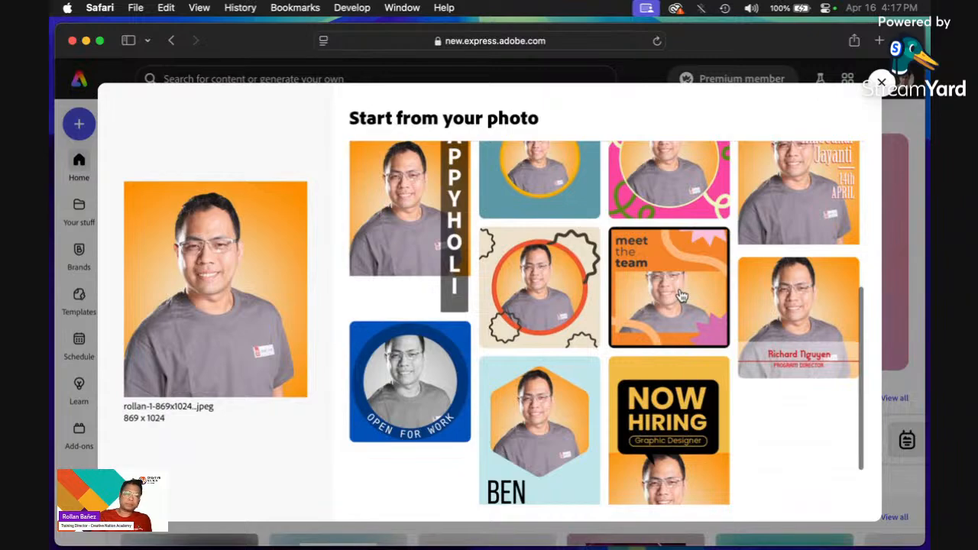
scroll(682, 296, up, 3)
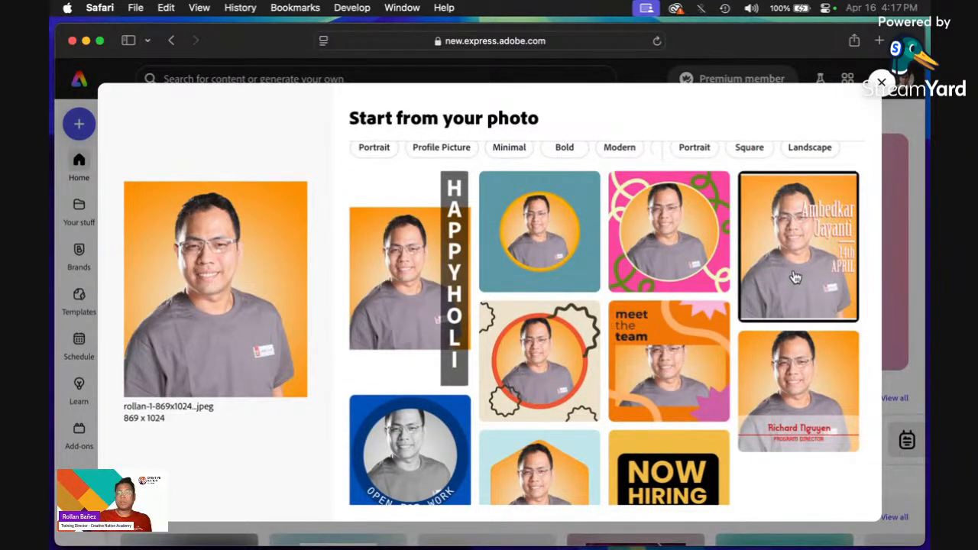
scroll(796, 278, down, 3)
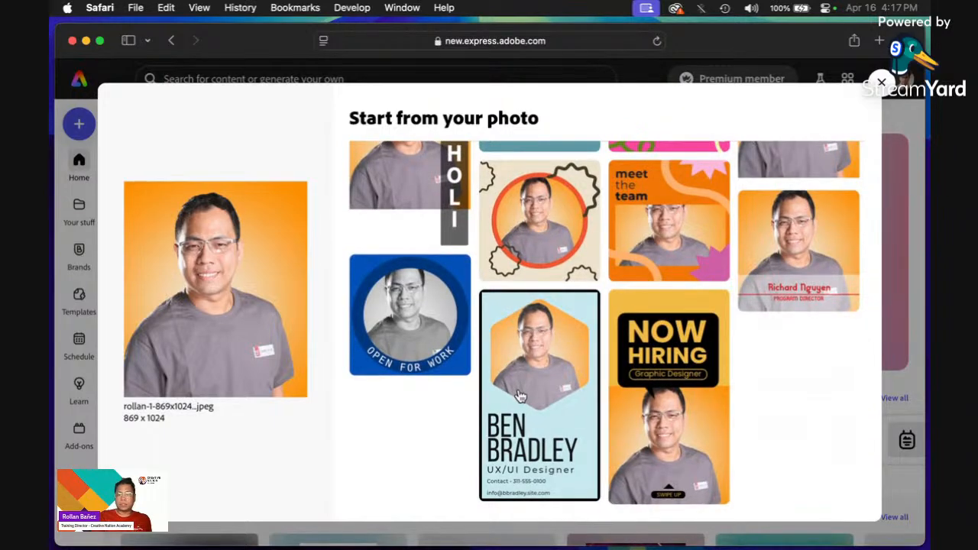
click(519, 395)
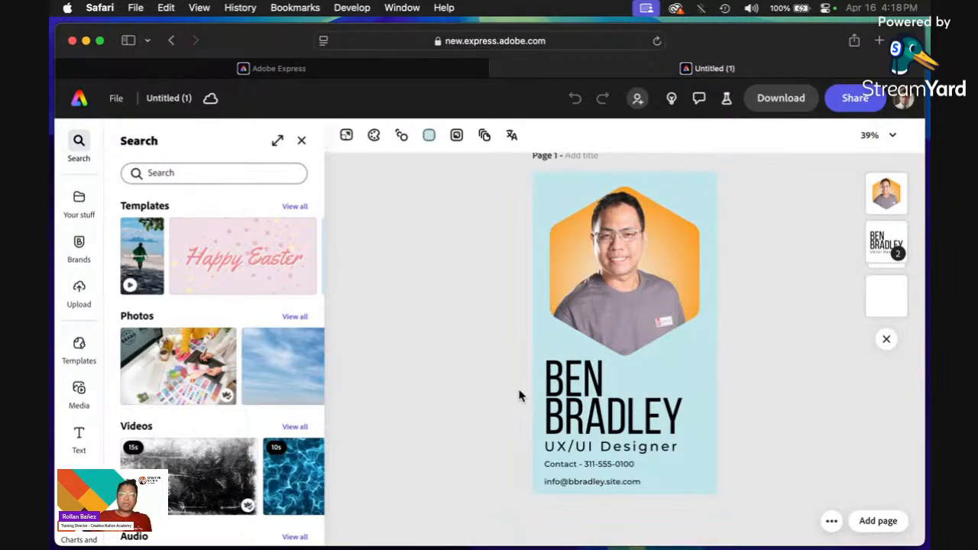
Step: Return to the photo's template recommendations and open the orange "meet the team" template
click(417, 71)
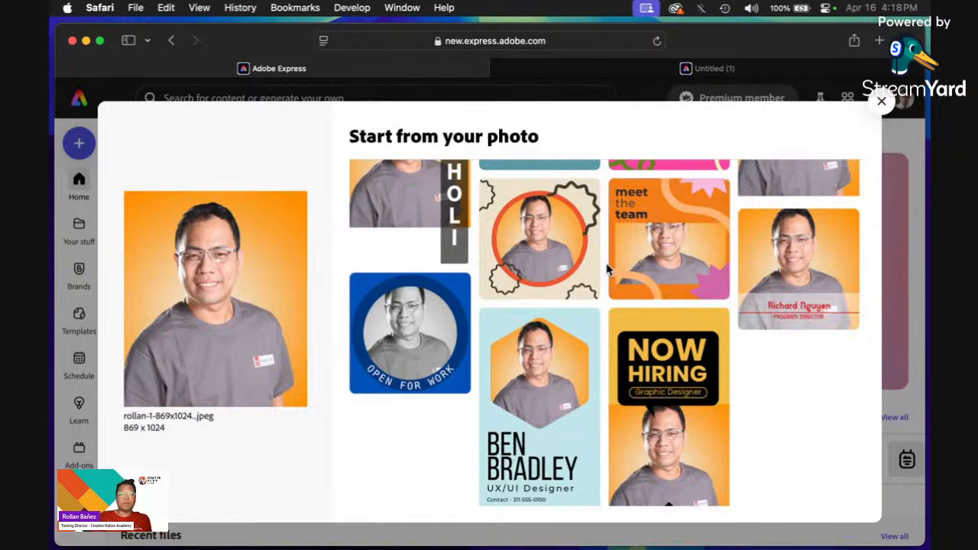
scroll(607, 268, up, 5)
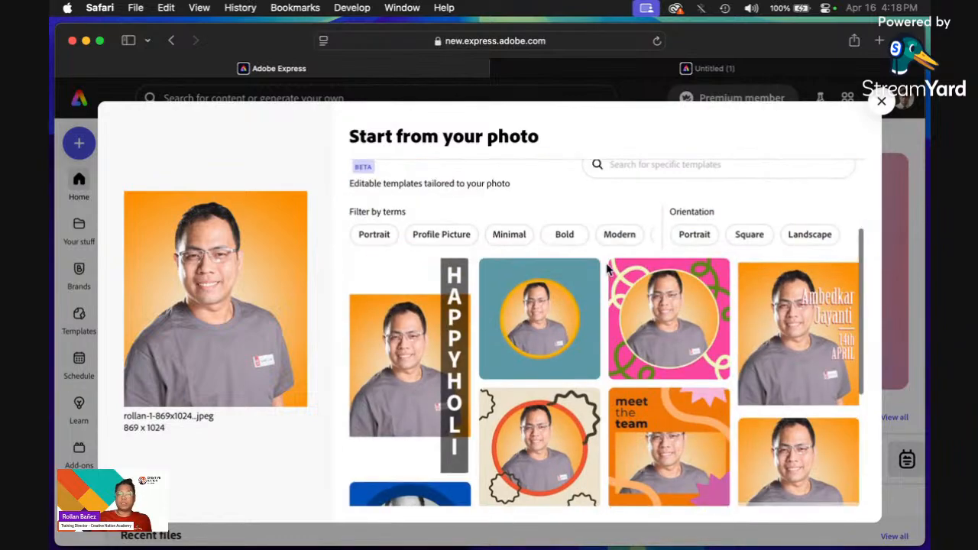
click(679, 411)
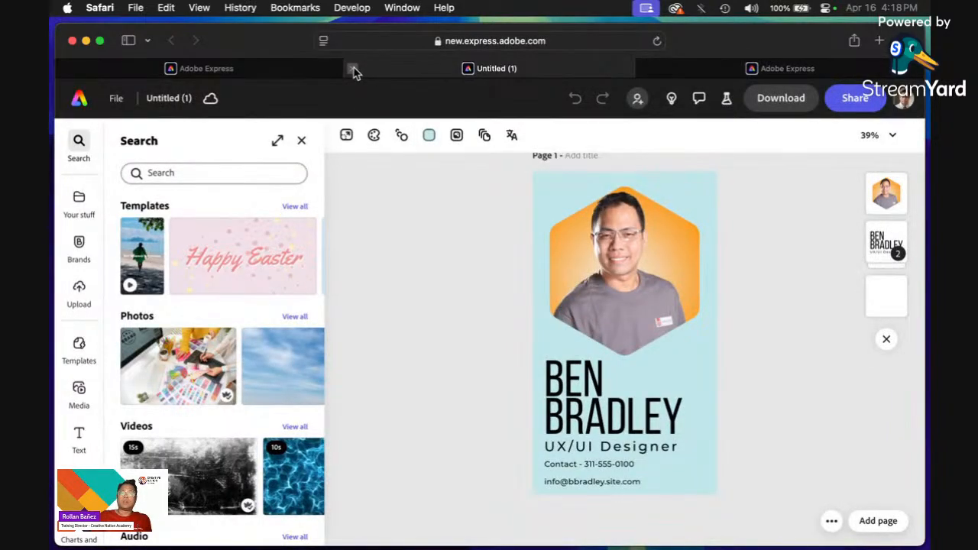
Step: Close the UX/UI Designer card file and leave the photo template dialog to return to the home page
click(353, 70)
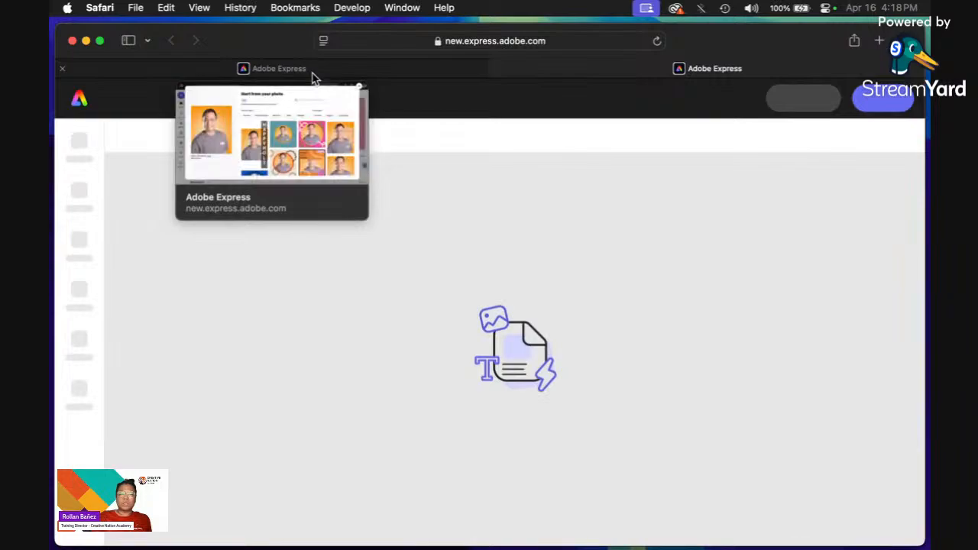
click(312, 74)
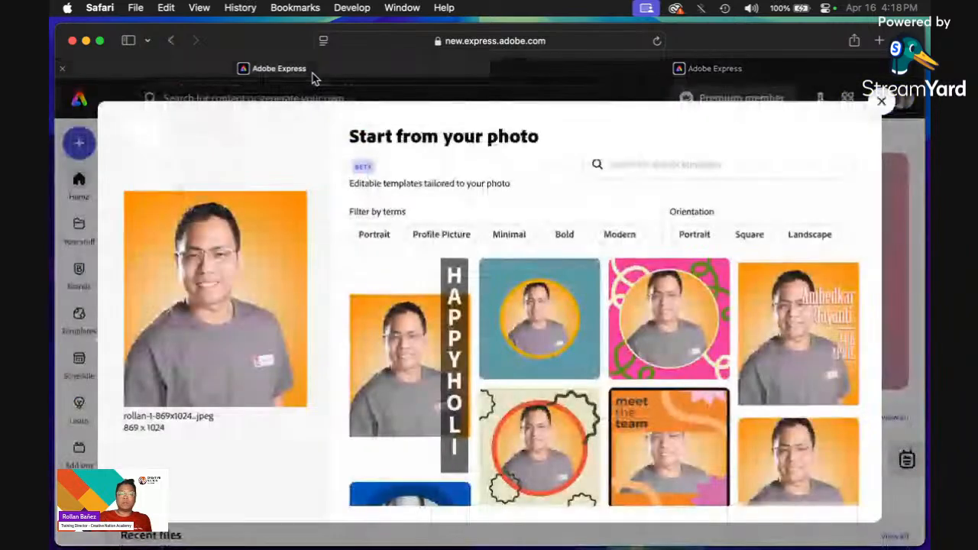
click(882, 102)
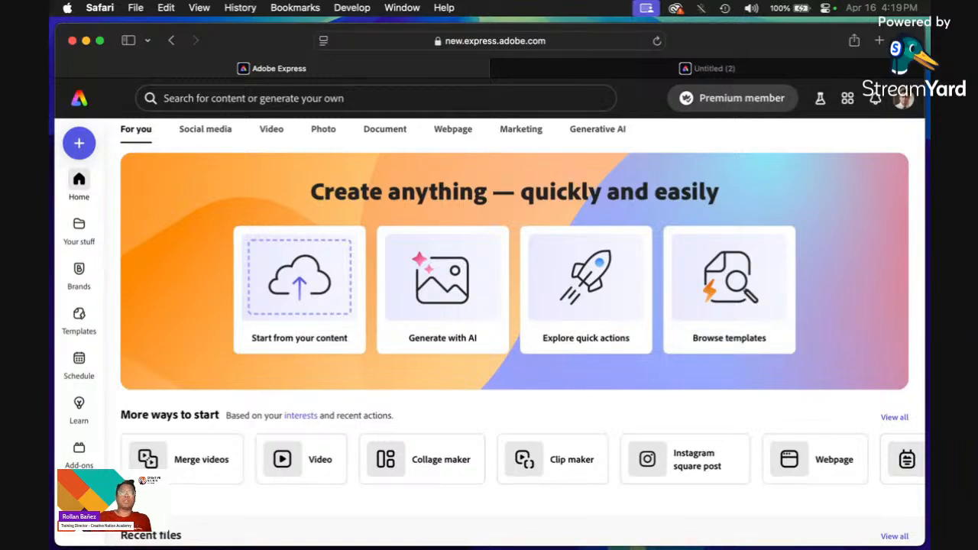
Step: Start a new file and open the option to import from other apps
click(76, 153)
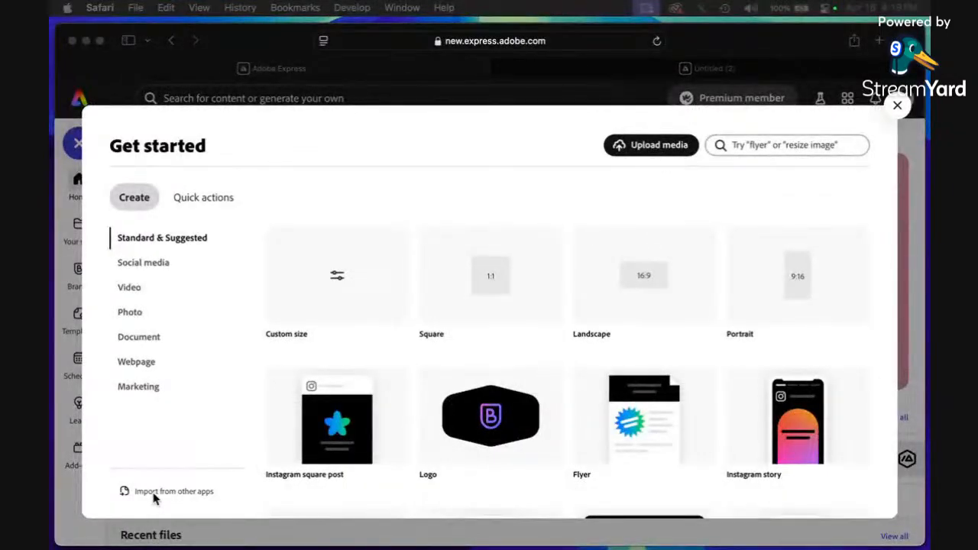
click(154, 498)
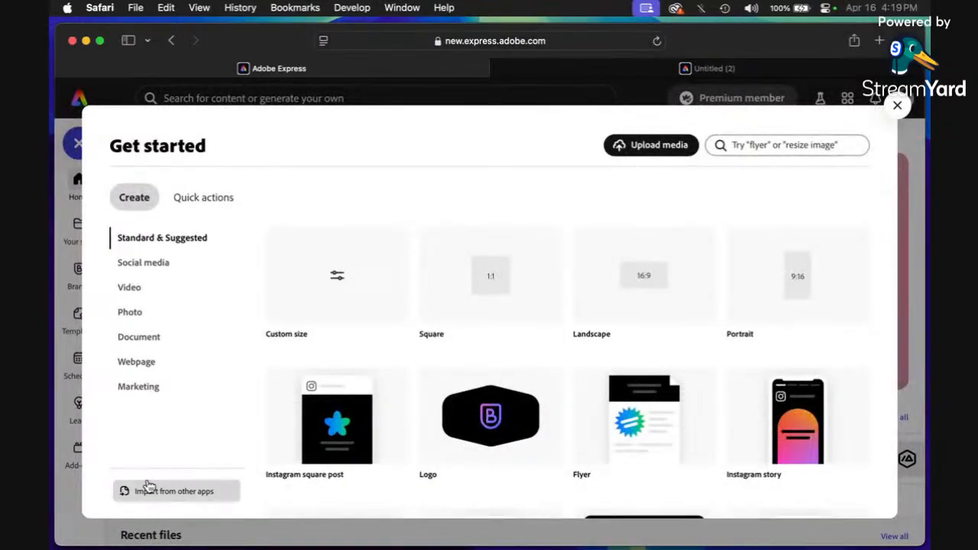
click(147, 493)
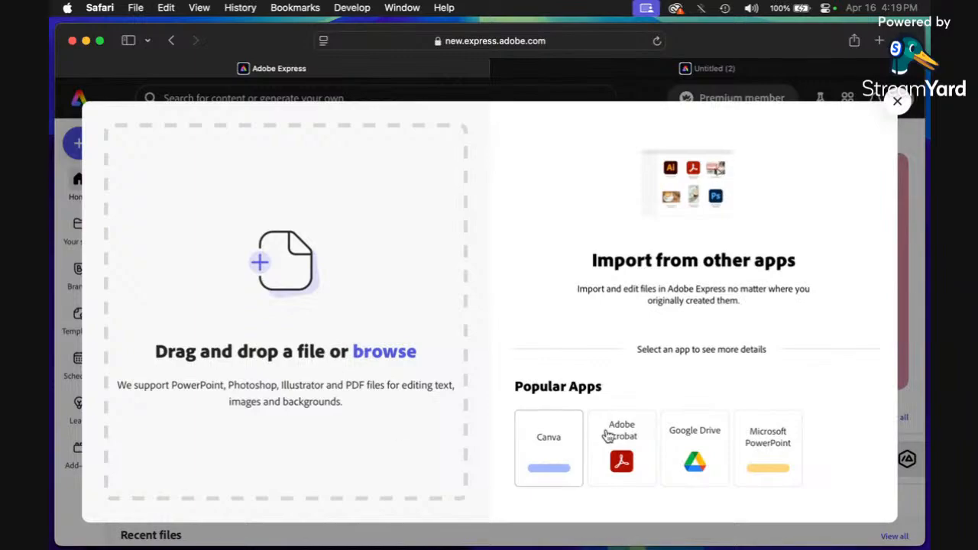
scroll(707, 371, down, 1)
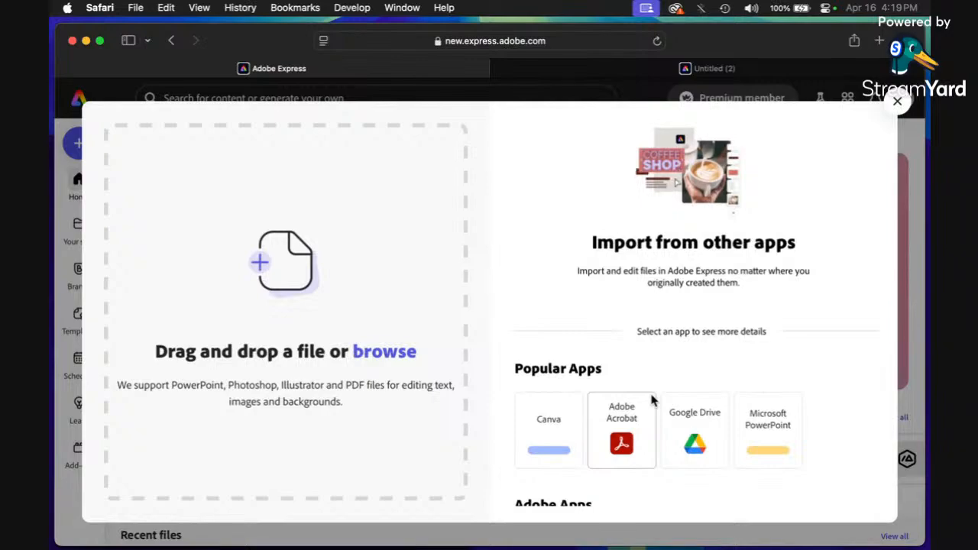
Step: Locate the Adobe Creative Campus brochure PDF in Finder and drop it into the import area for conversion
key(super+space)
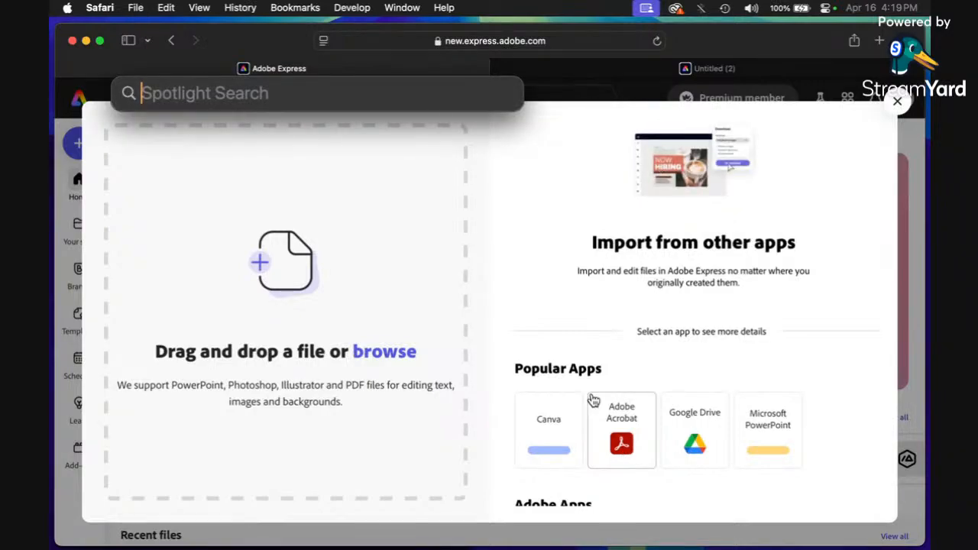
key(Escape)
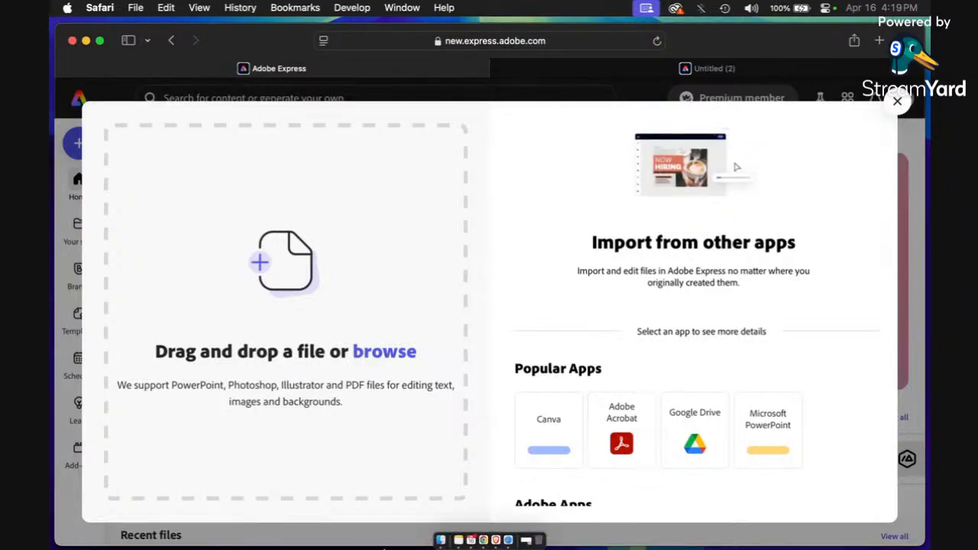
click(441, 540)
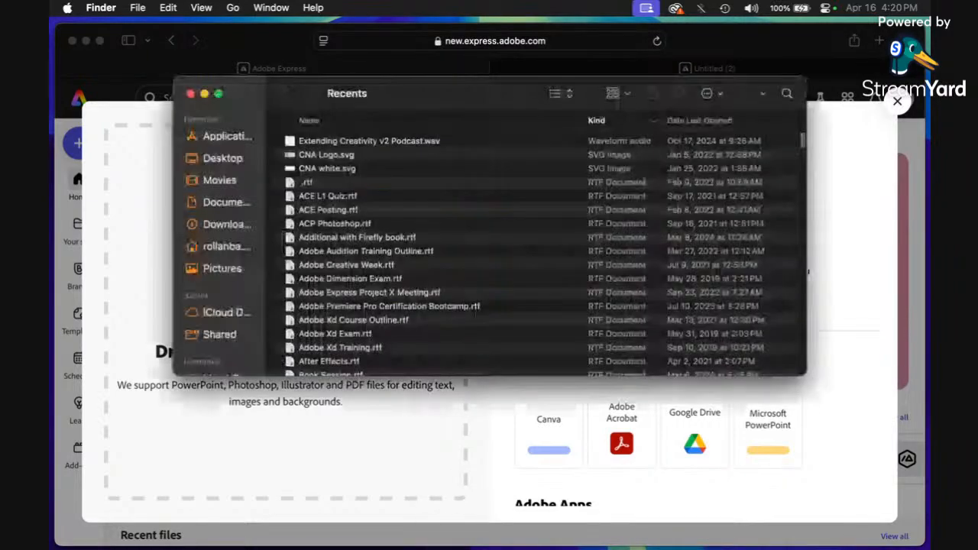
drag(411, 88, 412, 1)
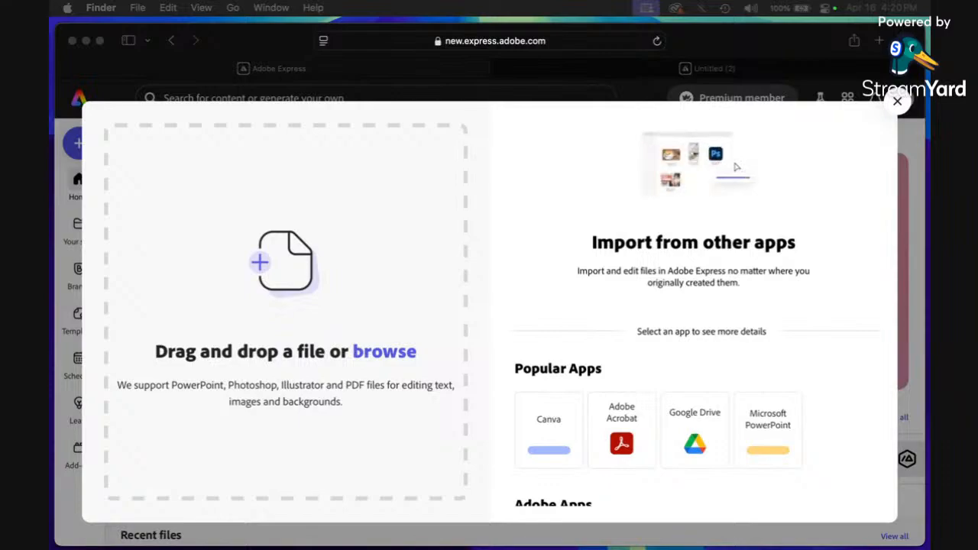
drag(238, 198, 246, 226)
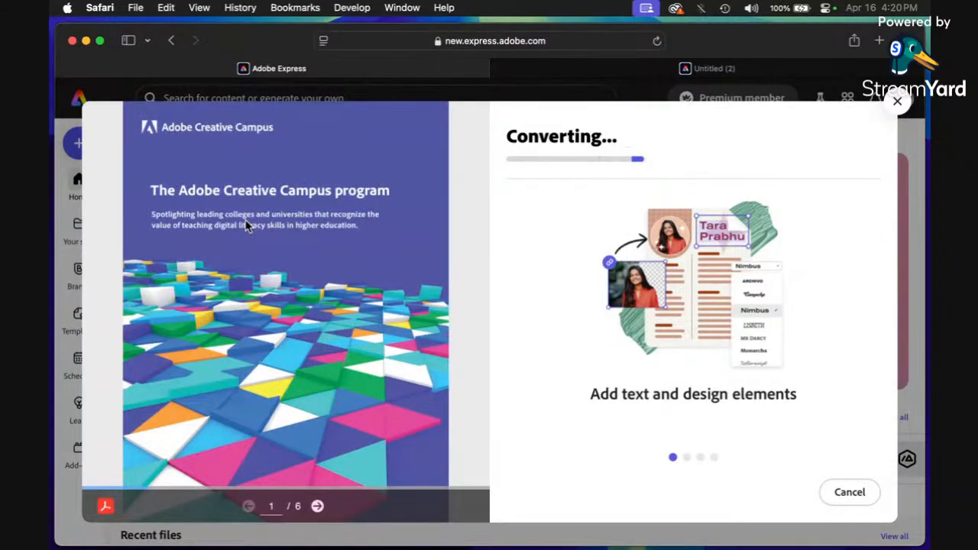
Step: Preview the brochure's pages through page 6 during the conversion, and return to the cover page
click(316, 508)
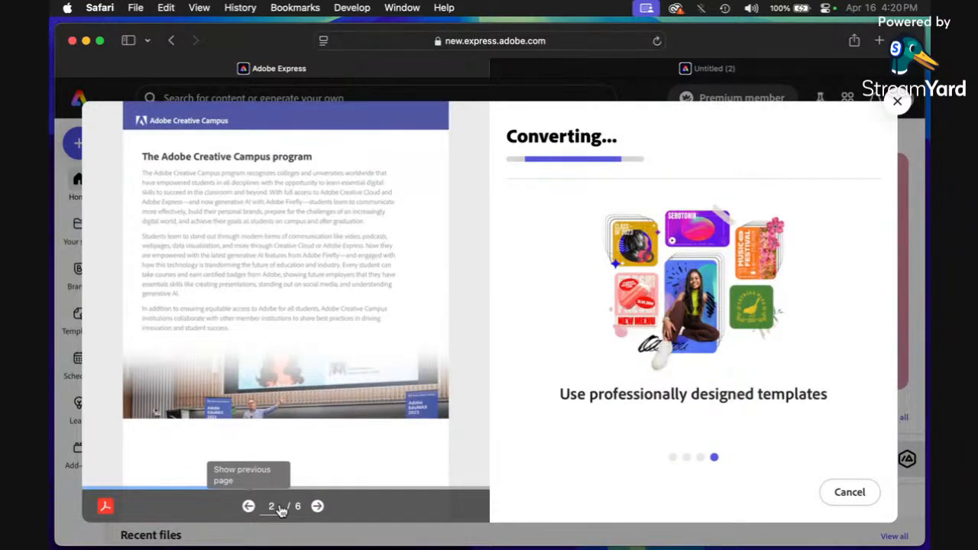
click(317, 506)
click(318, 506)
click(318, 507)
click(318, 506)
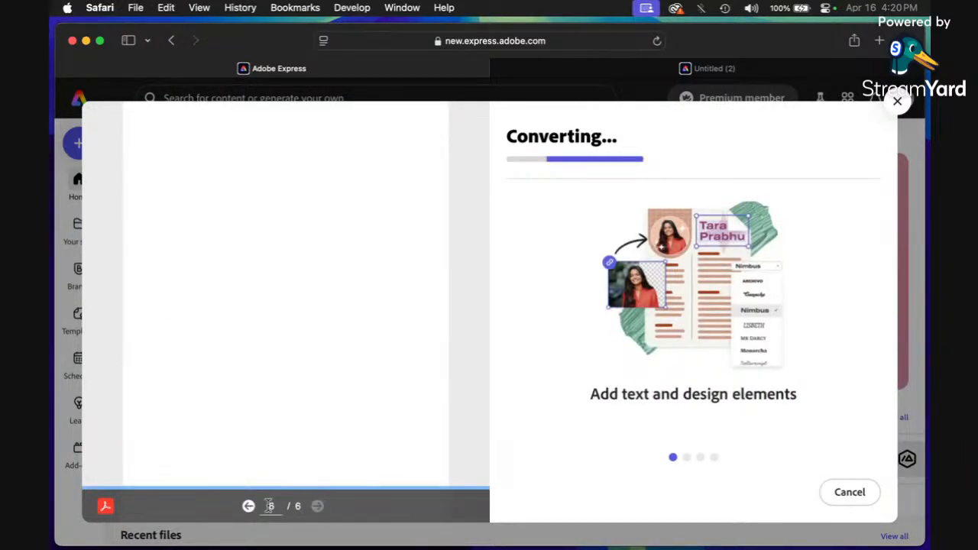
click(248, 507)
click(248, 507)
click(249, 507)
click(248, 507)
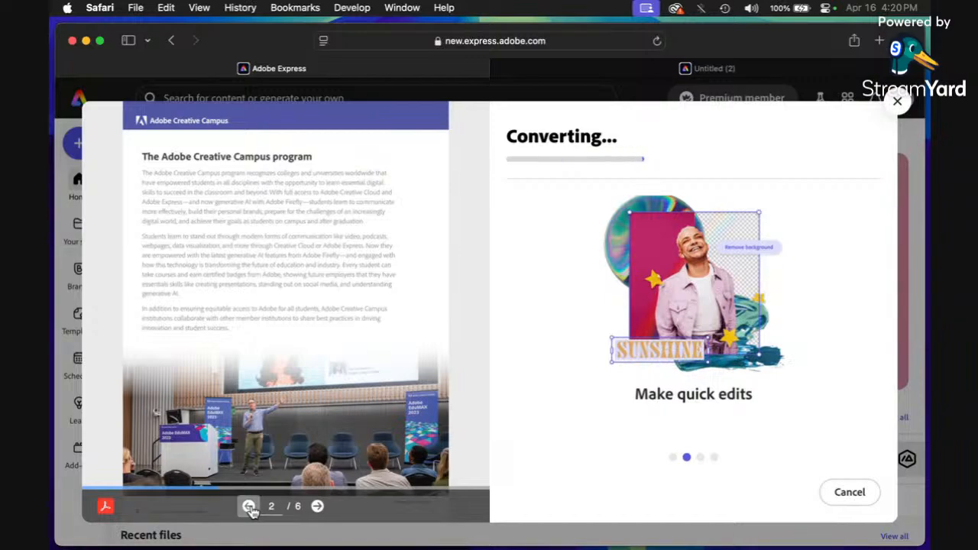
click(248, 507)
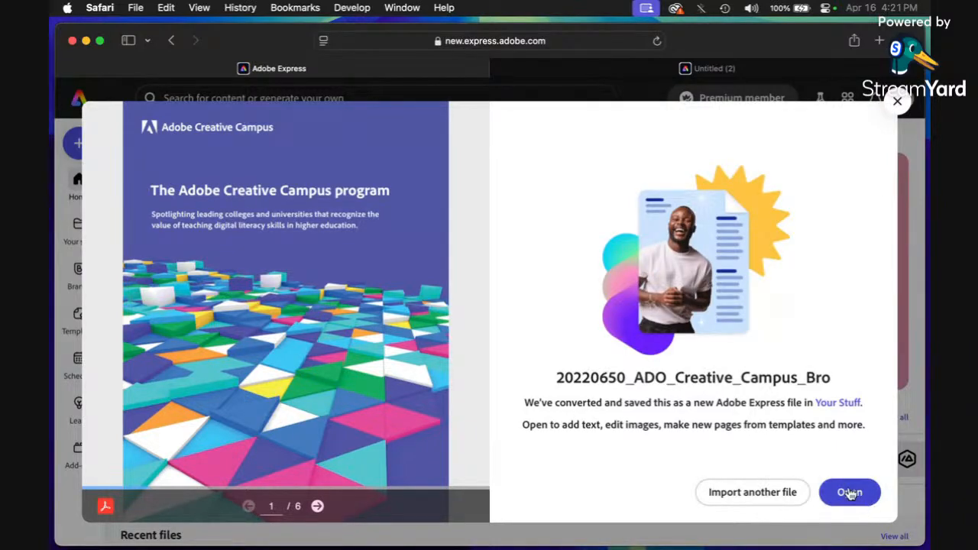
Step: Open the converted Creative Campus file in the editor and close the Untitled (2) browser tab
click(850, 493)
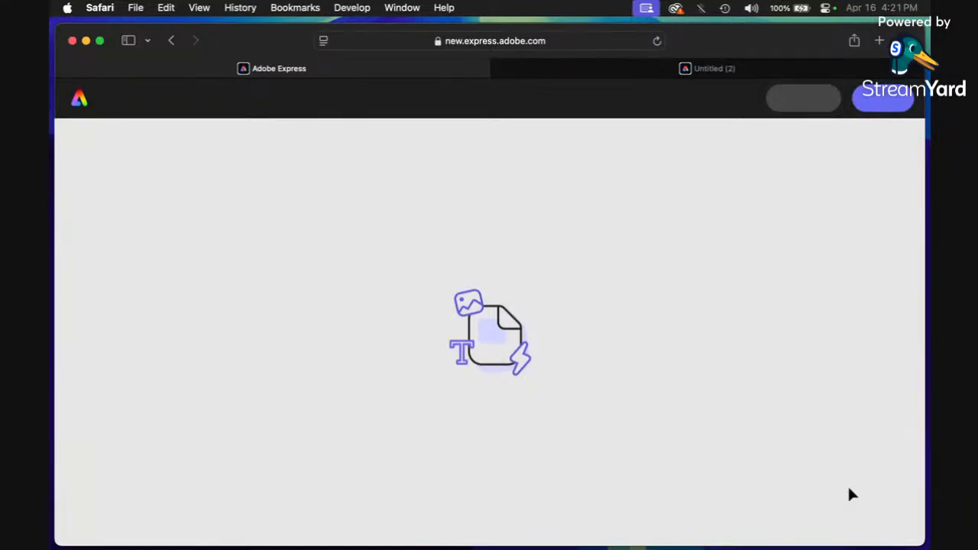
click(647, 71)
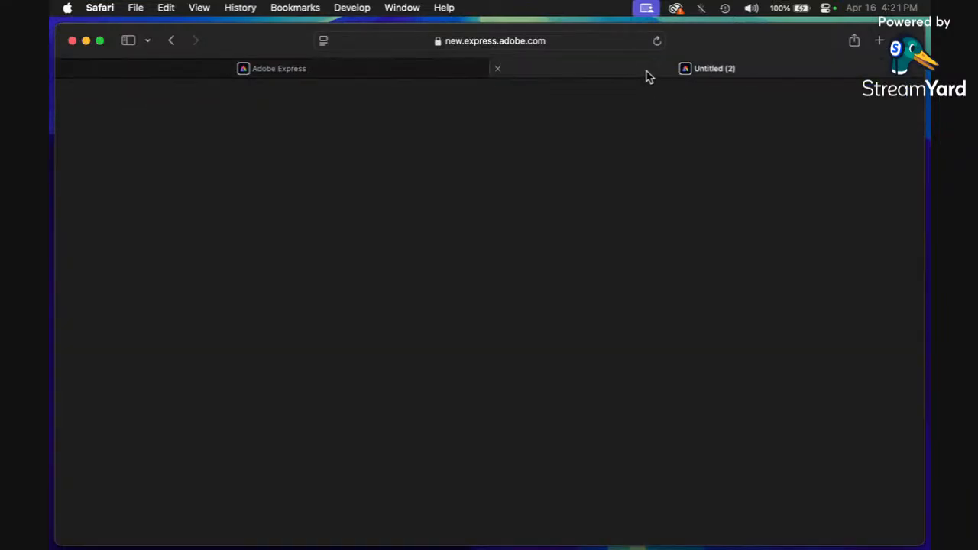
click(497, 70)
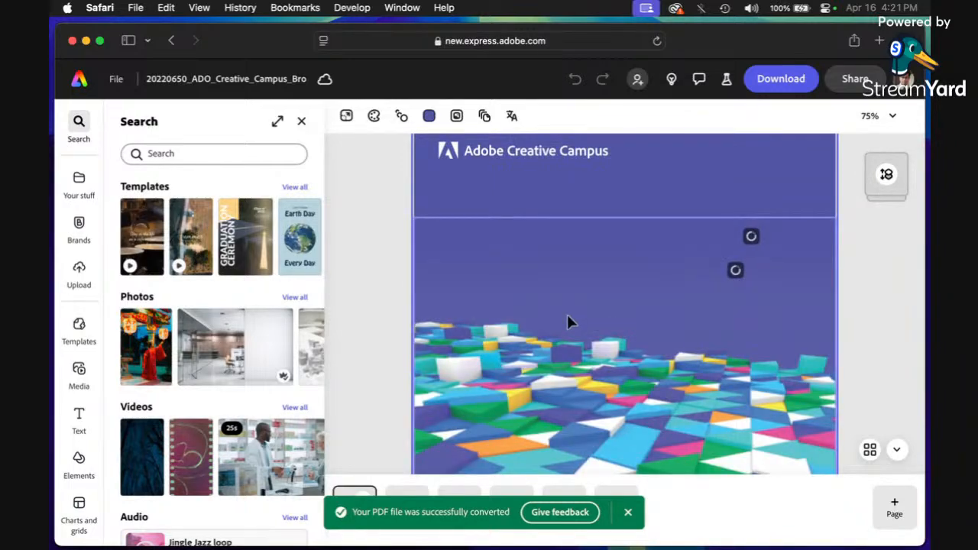
Step: Dismiss the conversion notice and inspect the converted brochure's cover, its title text and pages 2 and 3
scroll(567, 314, down, 2)
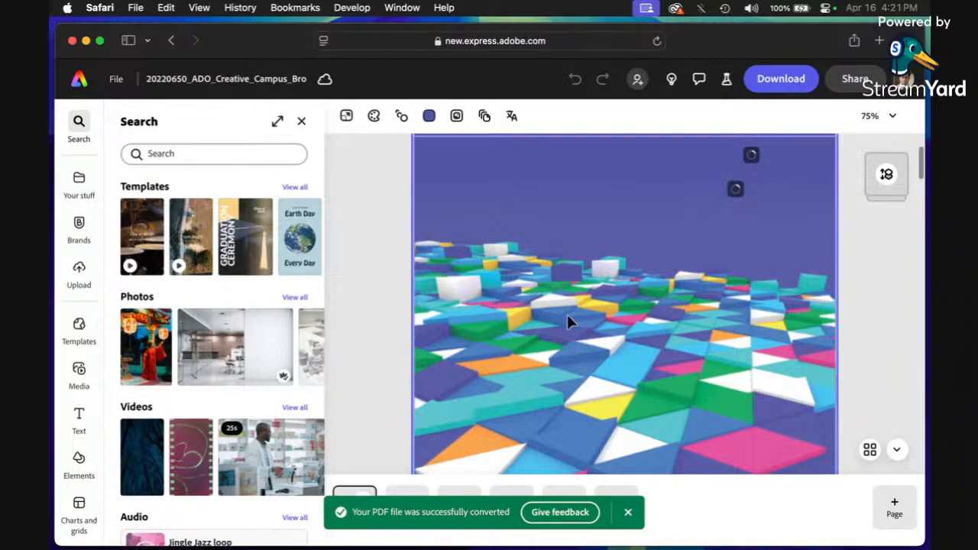
scroll(567, 322, up, 2)
scroll(567, 322, up, 1)
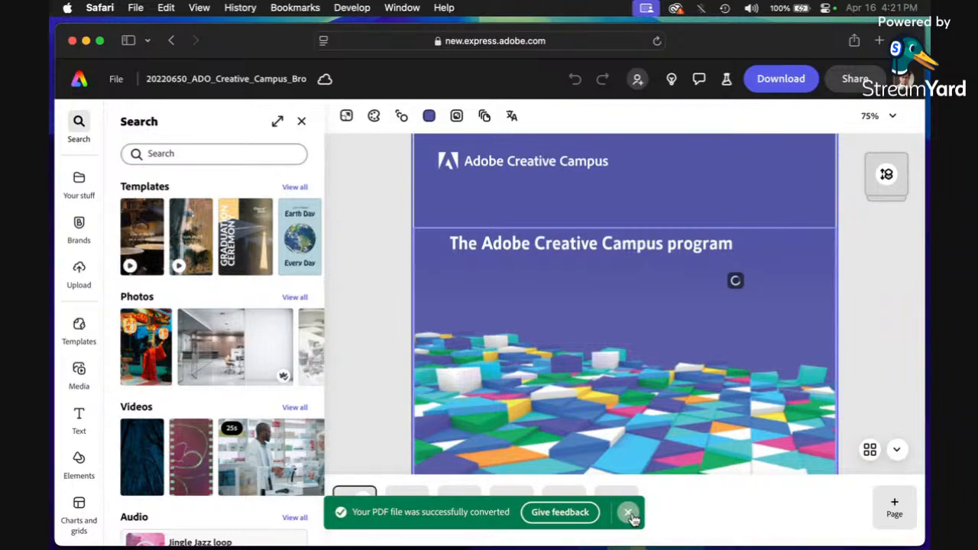
click(628, 513)
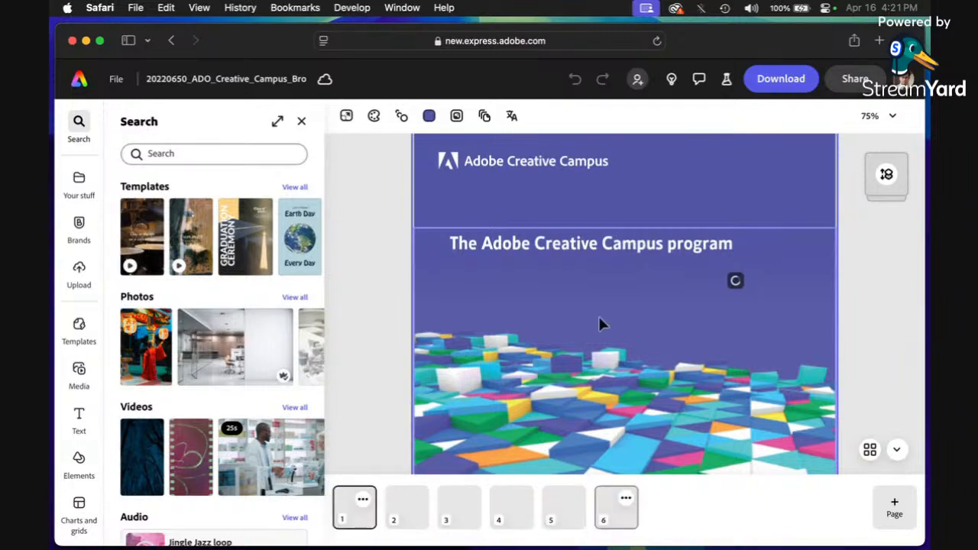
click(554, 251)
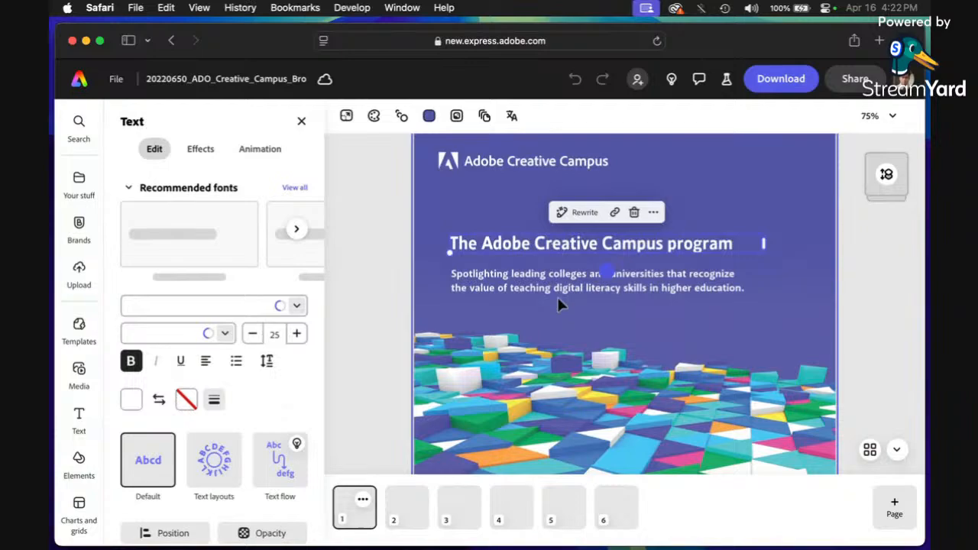
click(407, 514)
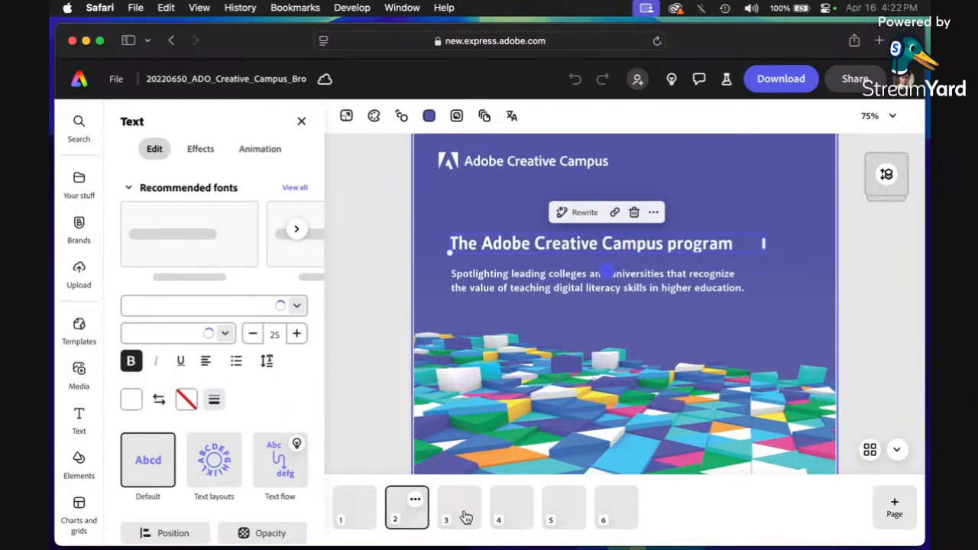
click(466, 519)
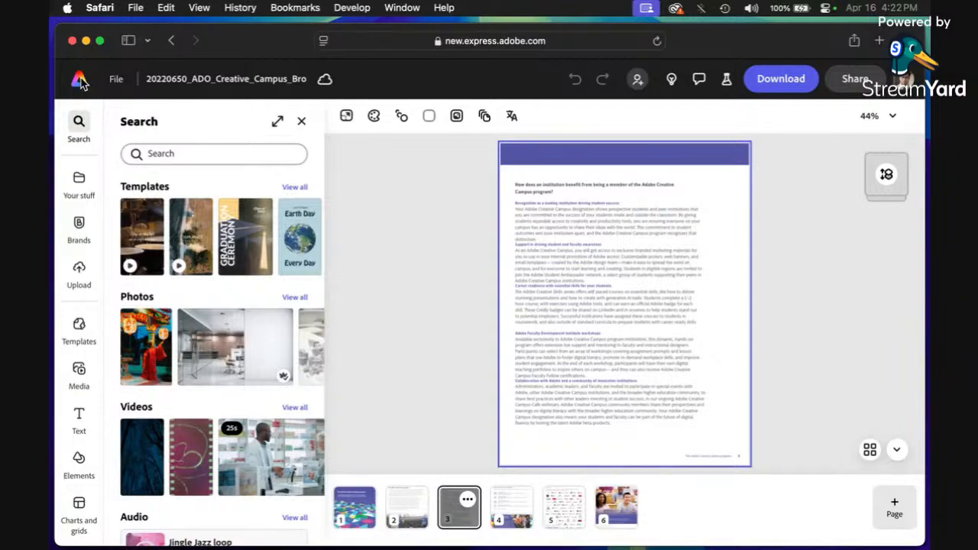
Step: Return to the home page and review the popular, Adobe, storage and other apps supported for import, leaving without importing
click(81, 83)
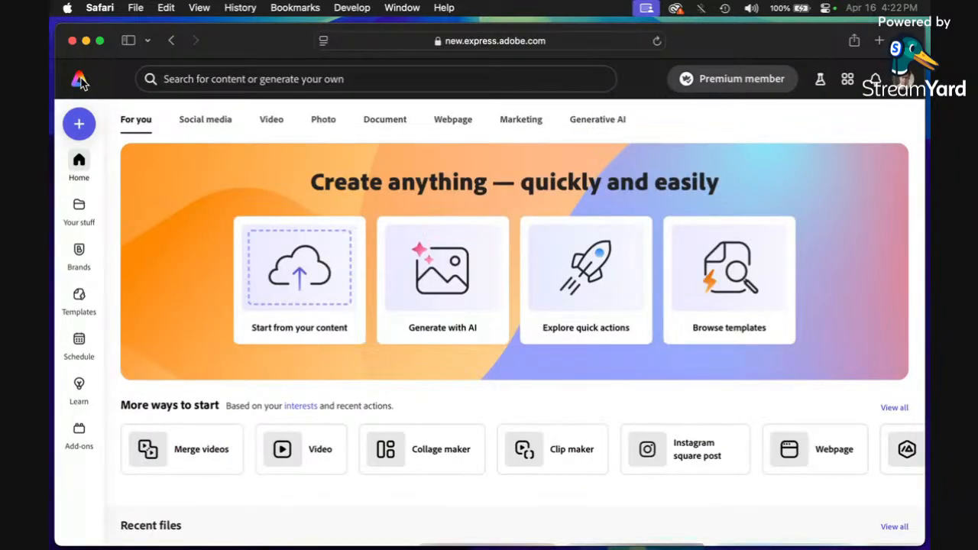
click(84, 130)
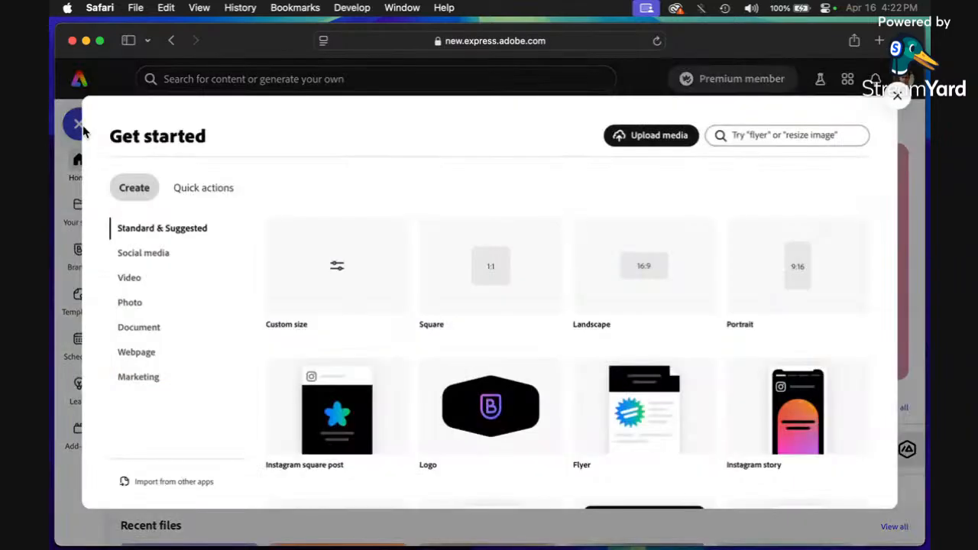
click(176, 489)
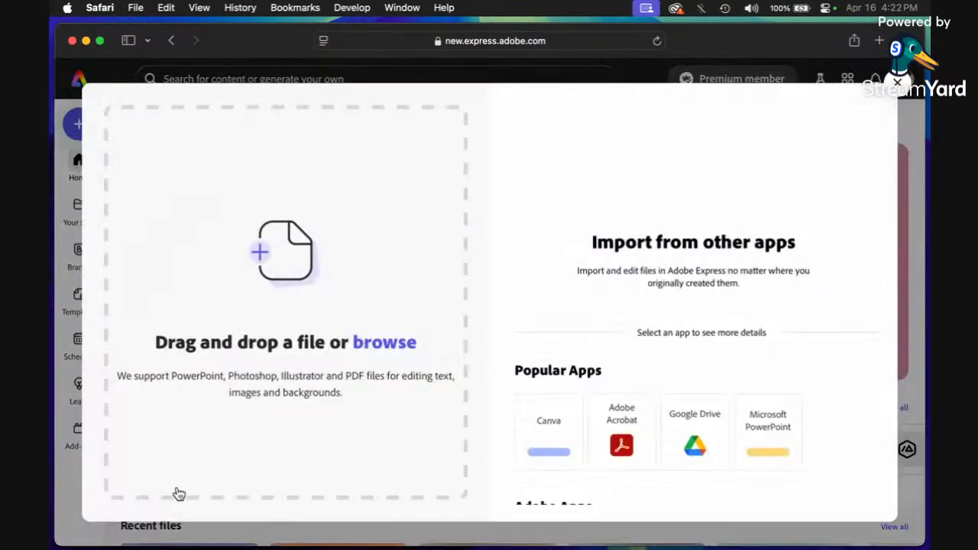
scroll(629, 283, down, 5)
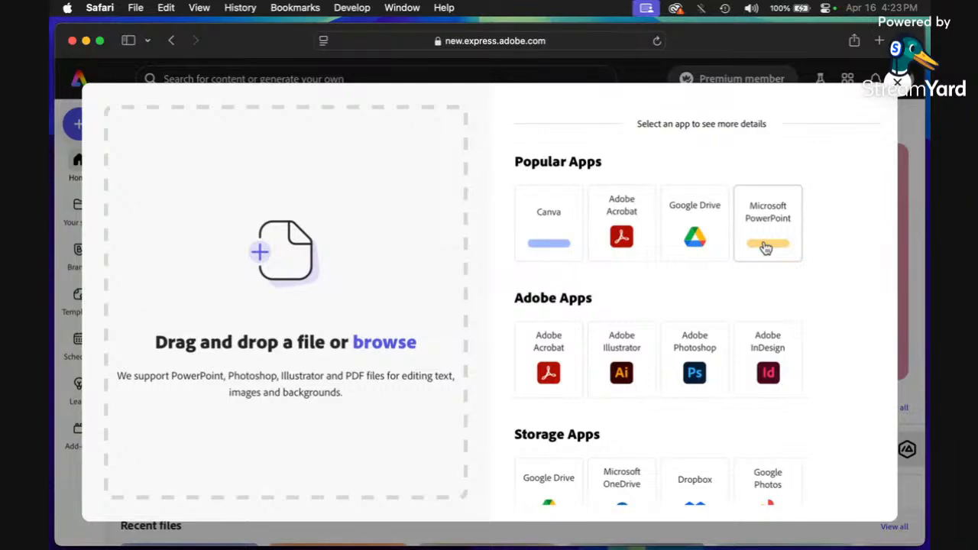
scroll(718, 298, down, 2)
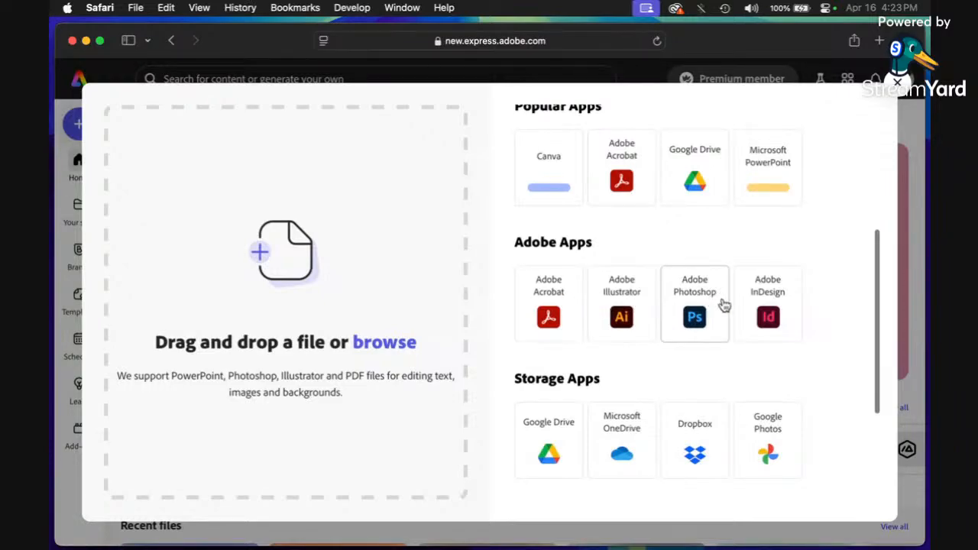
scroll(771, 310, down, 4)
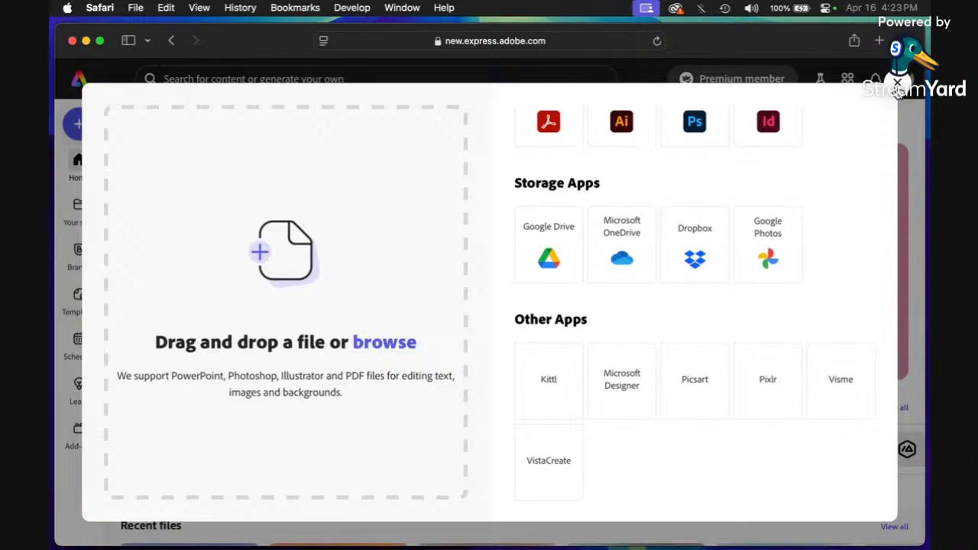
click(898, 82)
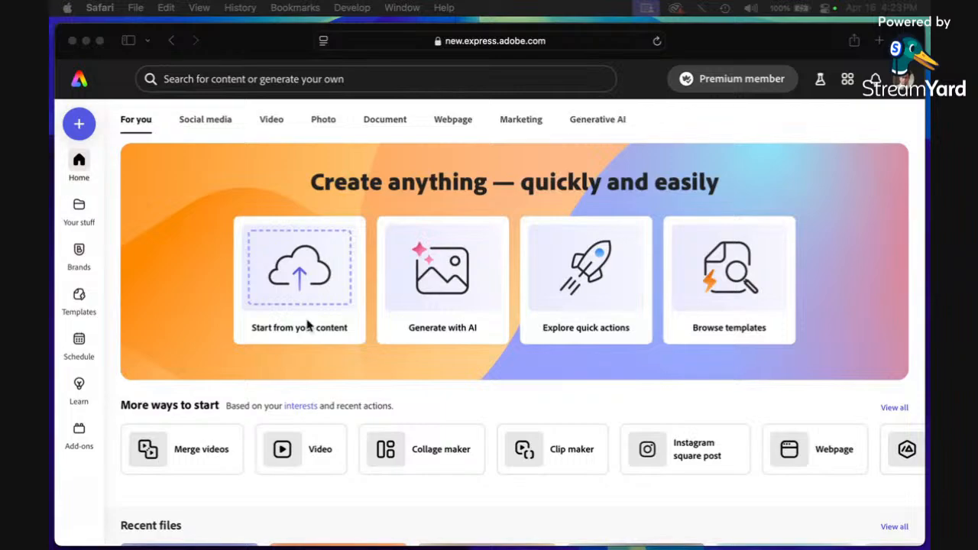
Step: Open Generate template from the generative AI quick actions and set the template type to Flyer
click(373, 214)
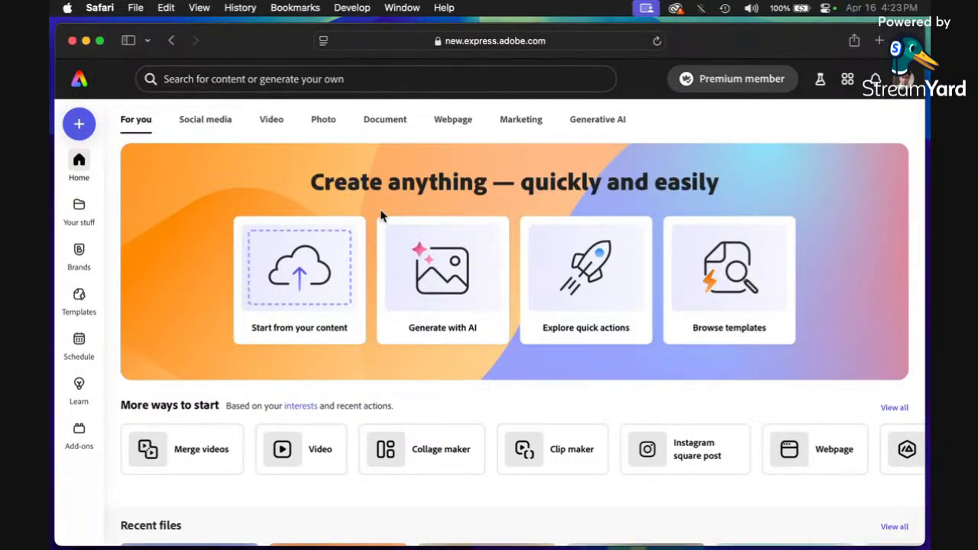
click(429, 264)
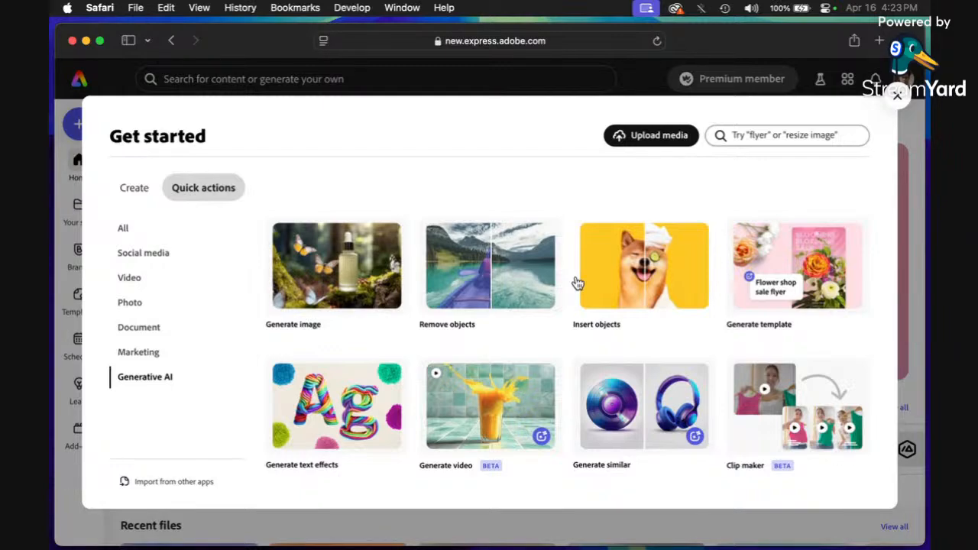
click(778, 293)
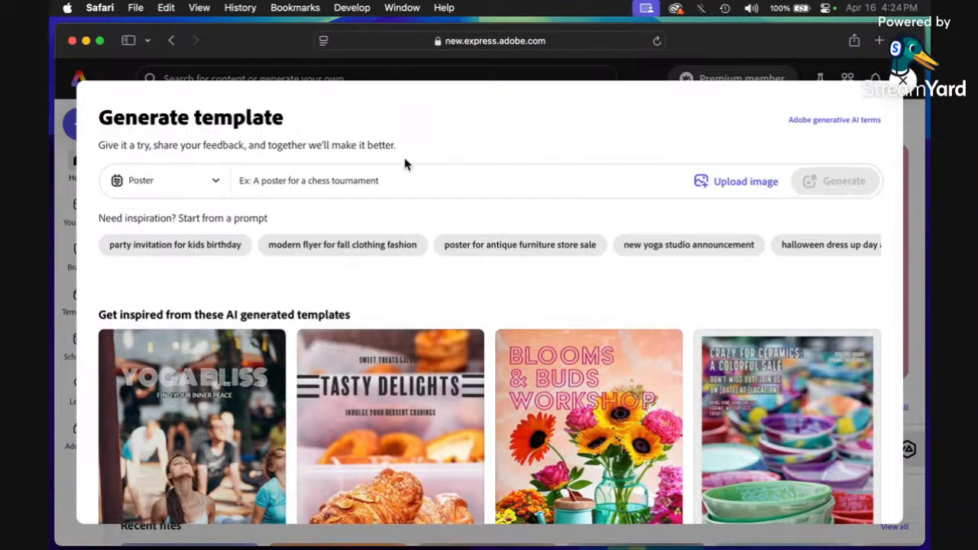
click(397, 176)
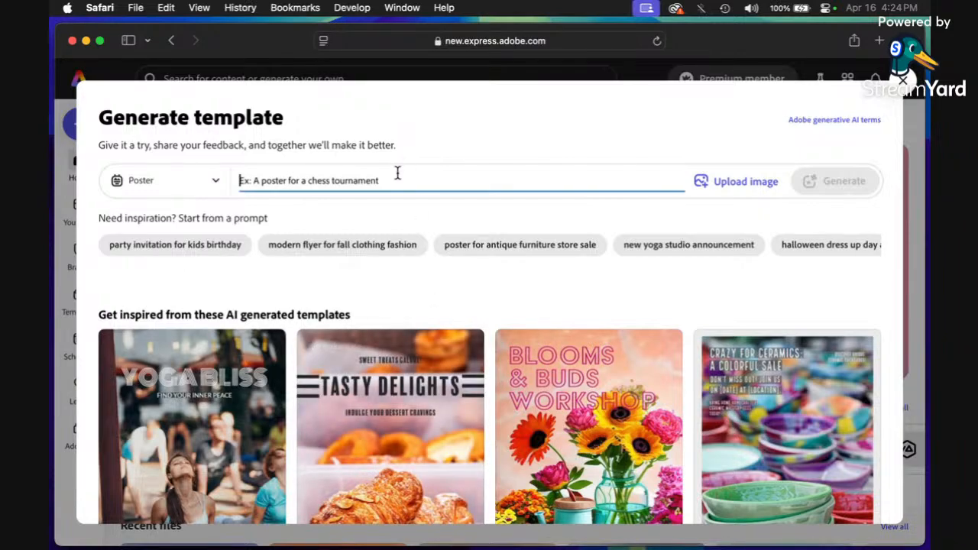
click(213, 181)
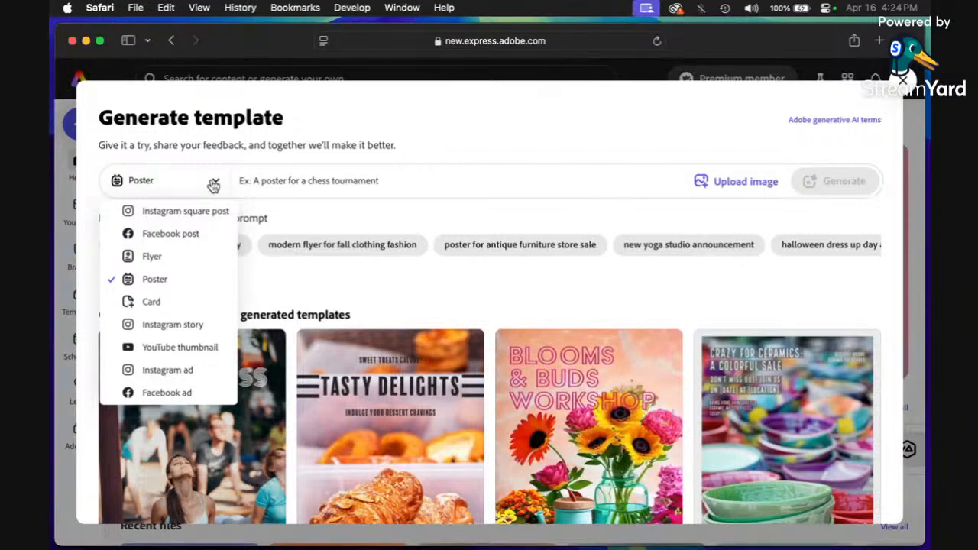
click(180, 260)
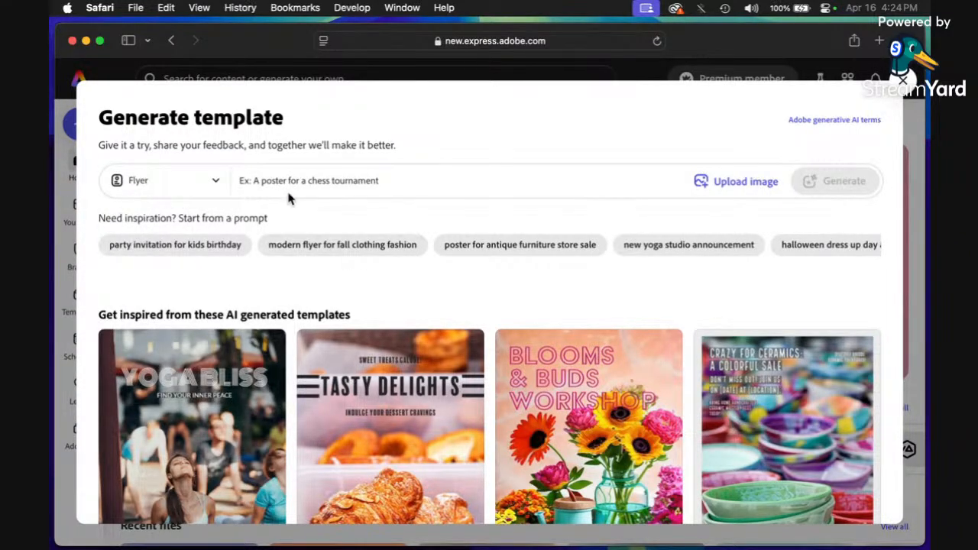
Step: Set the template type to Card and generate templates from the prompt "a birthday card for a four year old, cake with unicorn and sparkles"
click(215, 185)
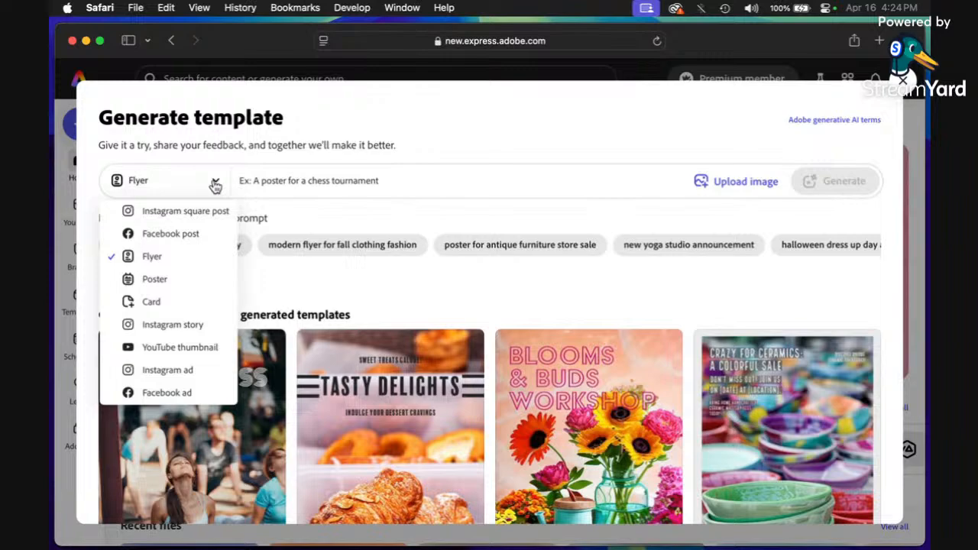
click(174, 304)
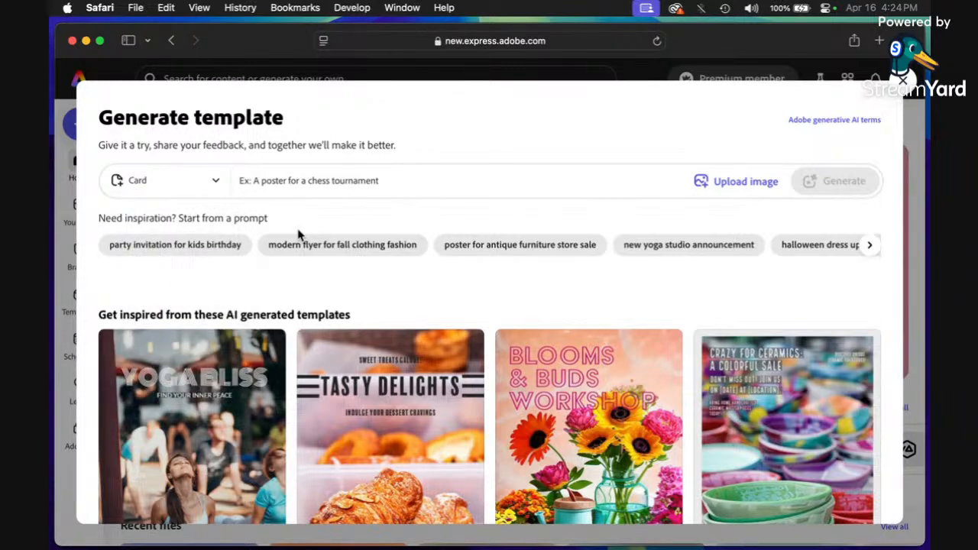
click(289, 183)
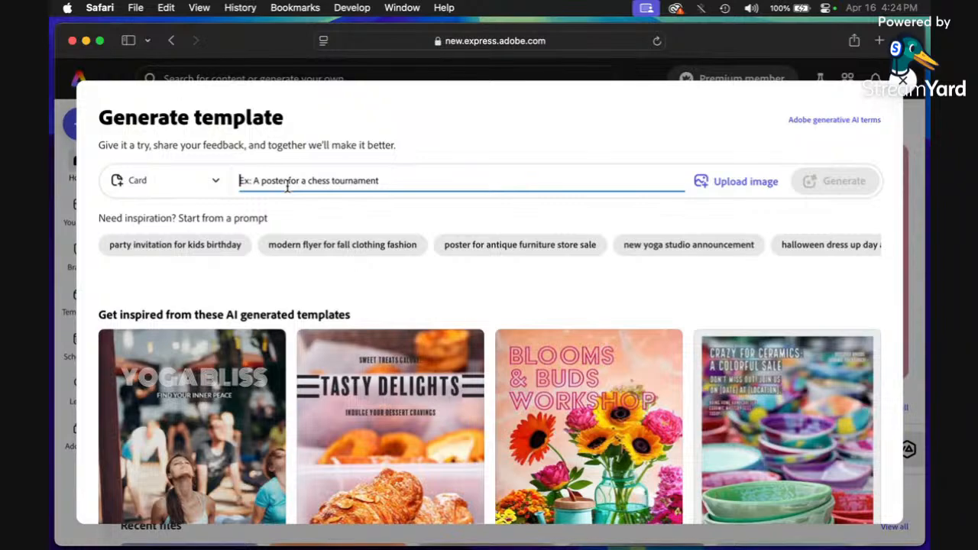
text(a brith)
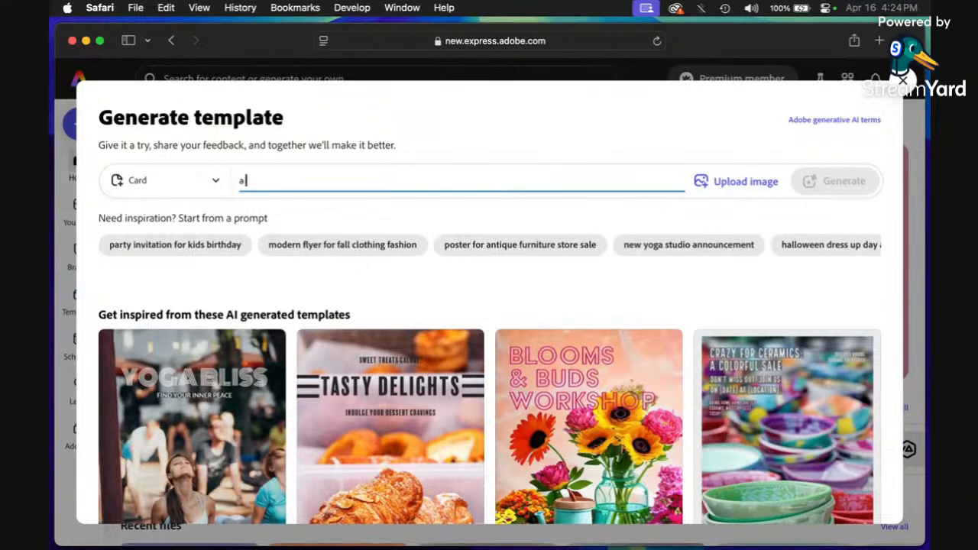
key(BackSpace)
key(BackSpace)
key(BackSpace)
key(BackSpace)
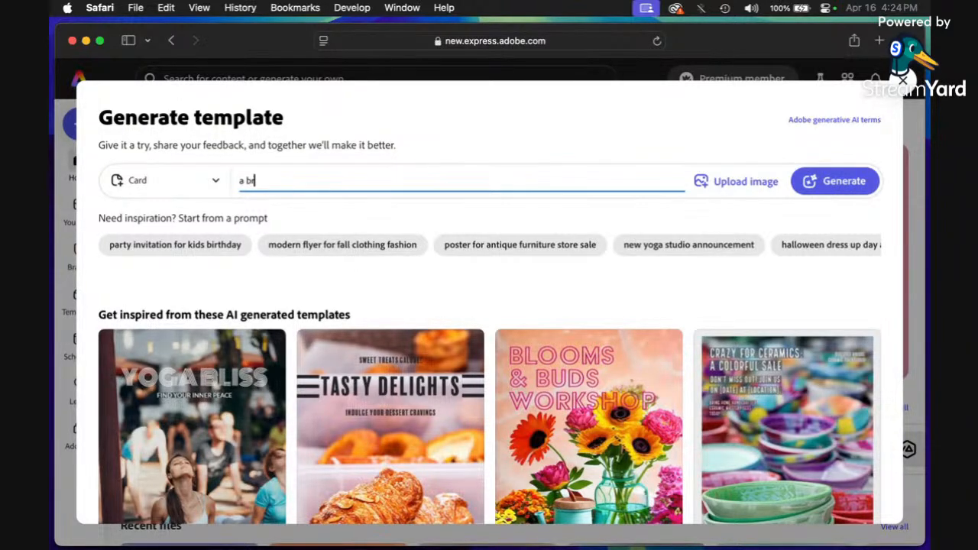
text(irt)
text(hday )
text(card with)
key(BackSpace)
key(BackSpace)
key(BackSpace)
key(BackSpace)
key(BackSpace)
text(for a fo)
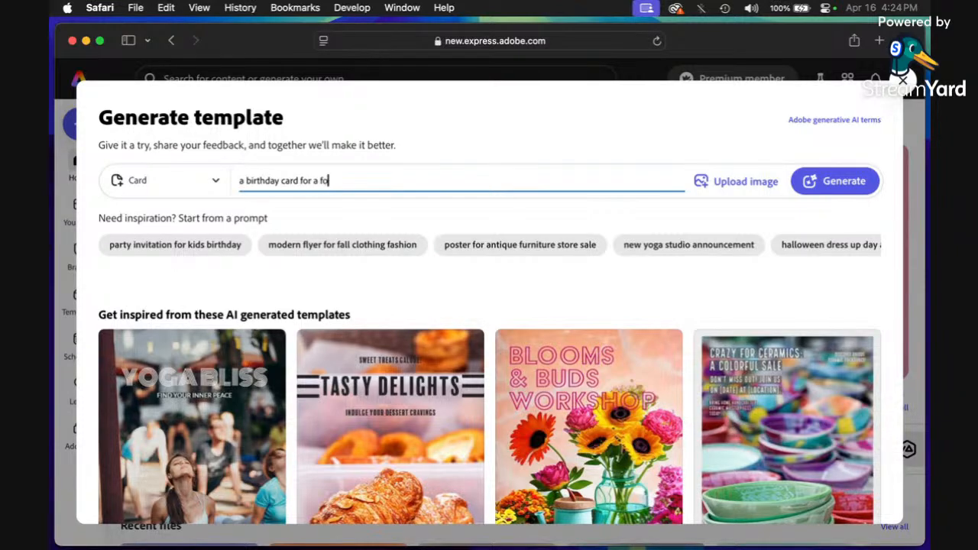
text(ur year old, cake with unic)
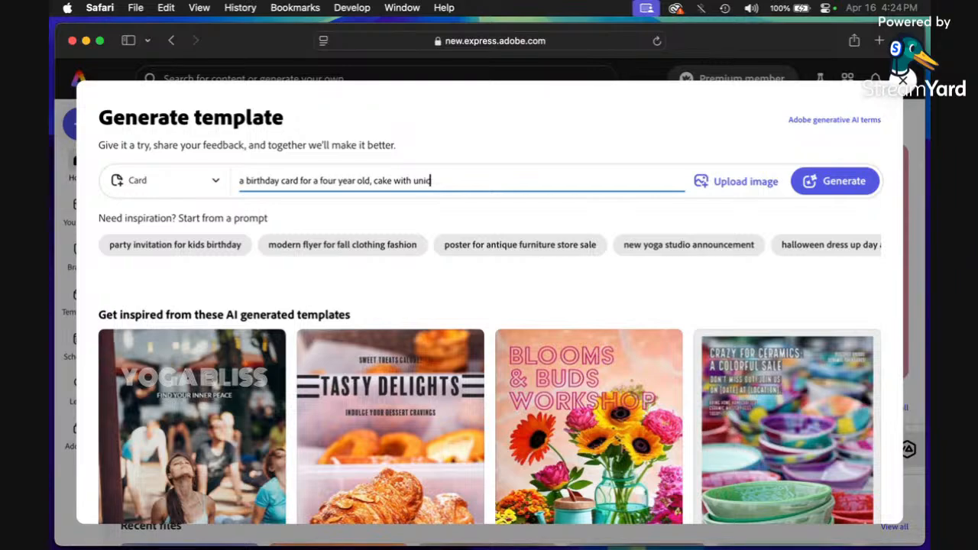
text(orn and sparkles)
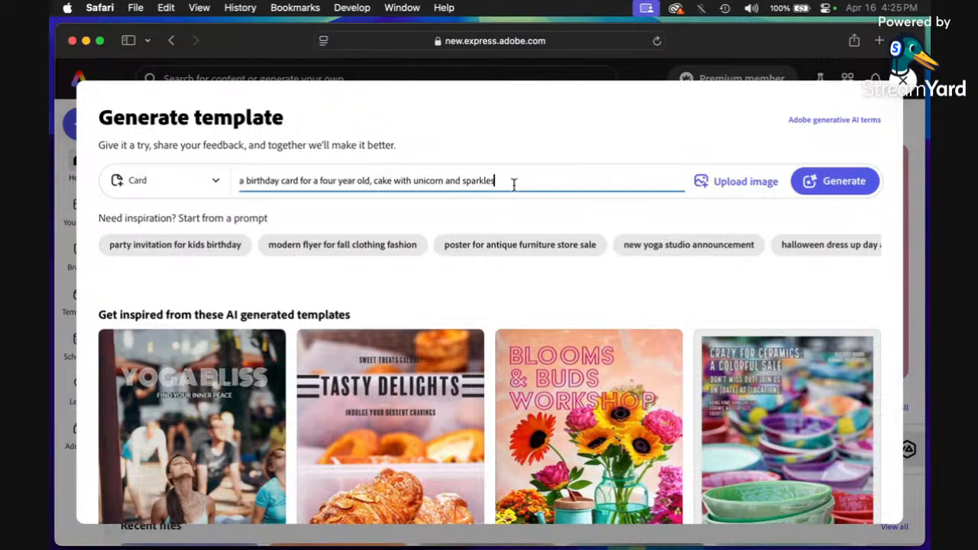
click(823, 182)
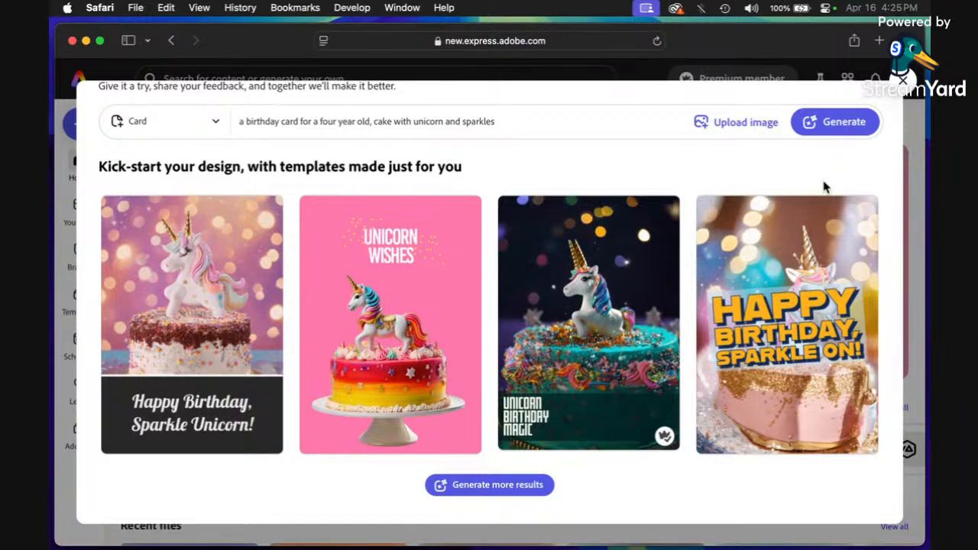
Step: Generate more results for the birthday card prompt and compare all the suggested unicorn cake designs
mouse_move(452, 339)
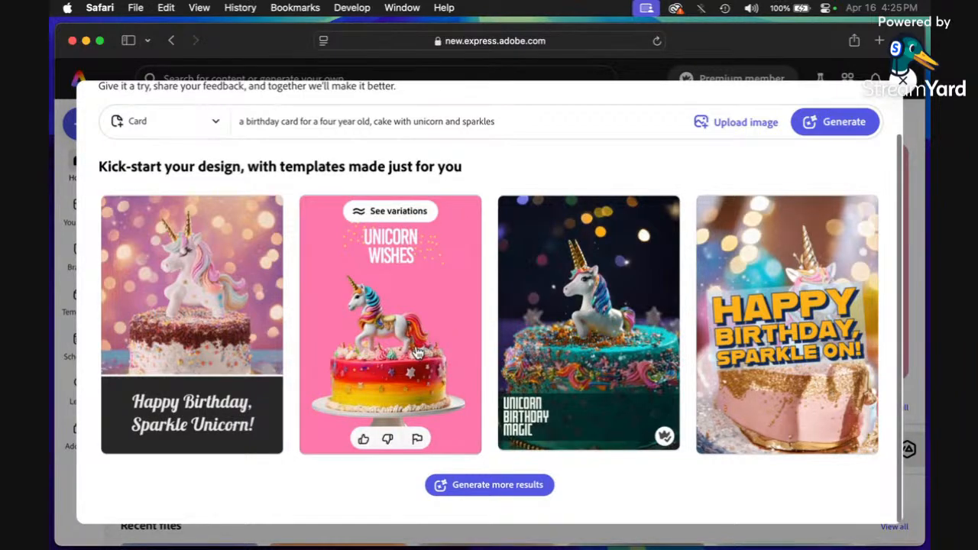
mouse_move(785, 416)
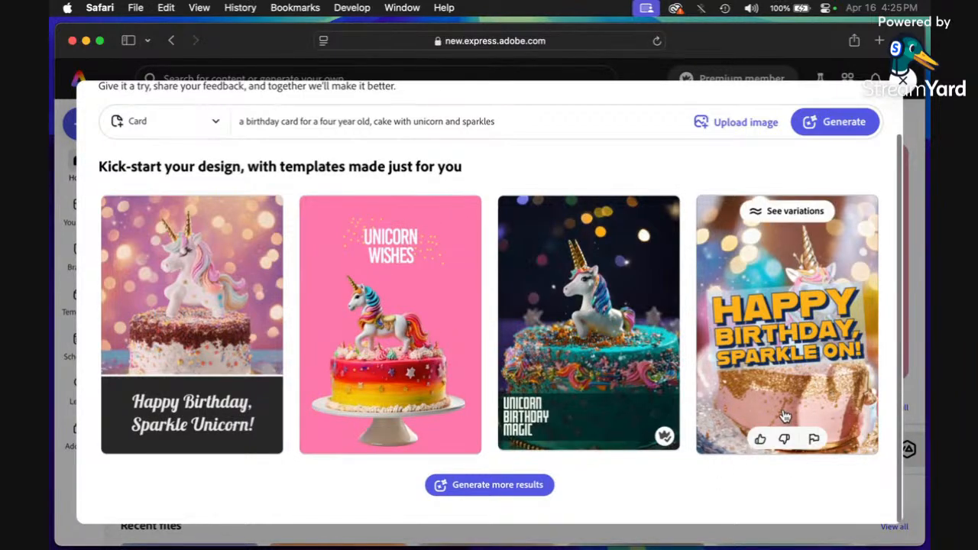
click(493, 485)
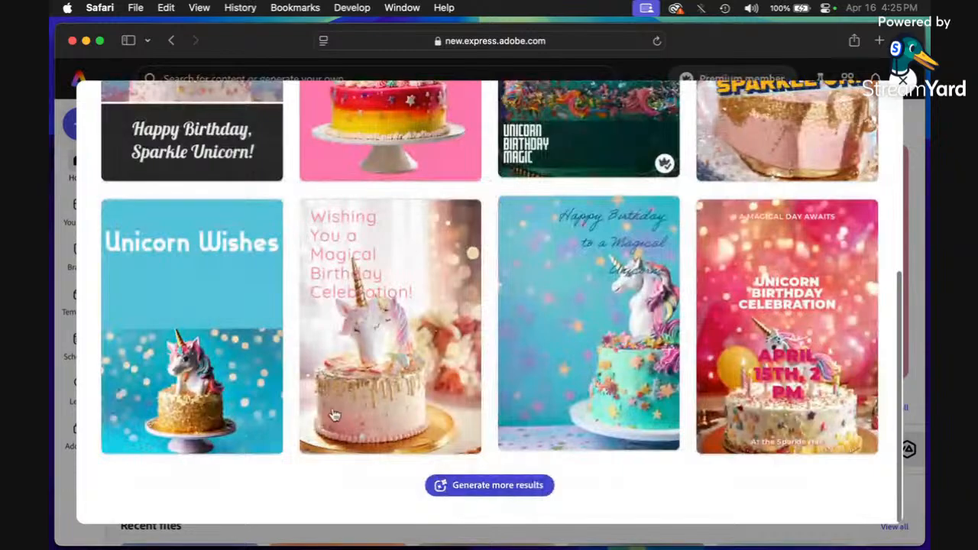
scroll(333, 415, up, 2)
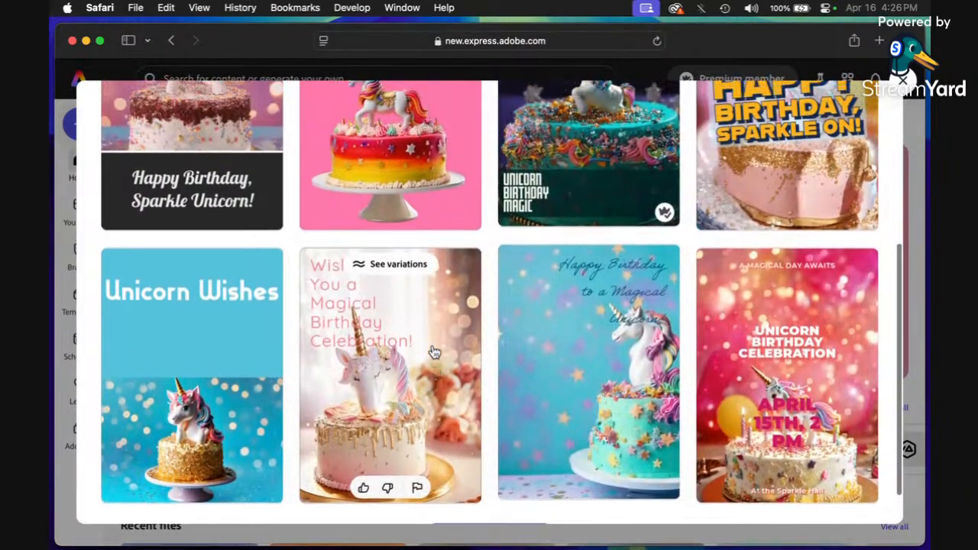
scroll(433, 352, up, 7)
scroll(432, 353, down, 9)
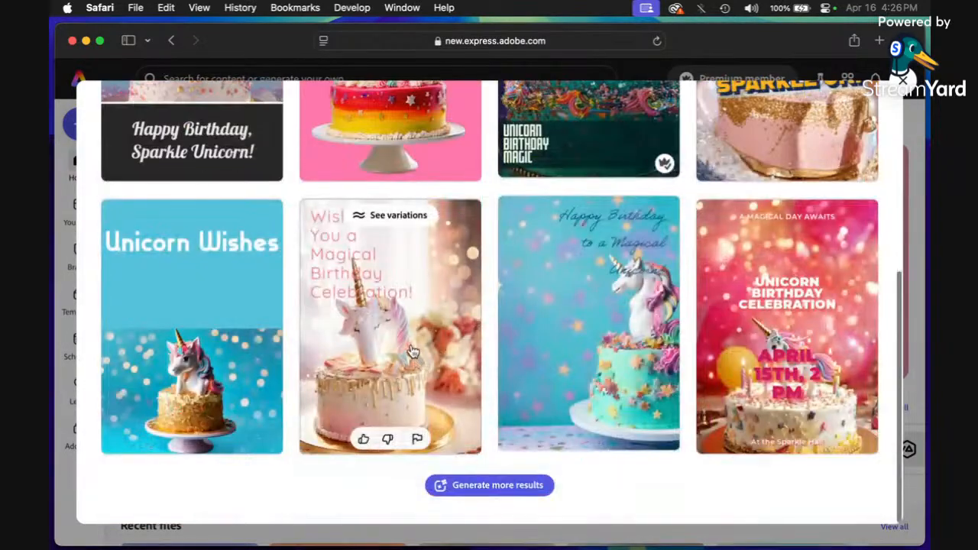
Step: Generate variations of the "Wishing You a Magical Birthday Celebration!" card and open the "A Magical Birthday with Unicorns and Cake!" variation in the editor
click(385, 224)
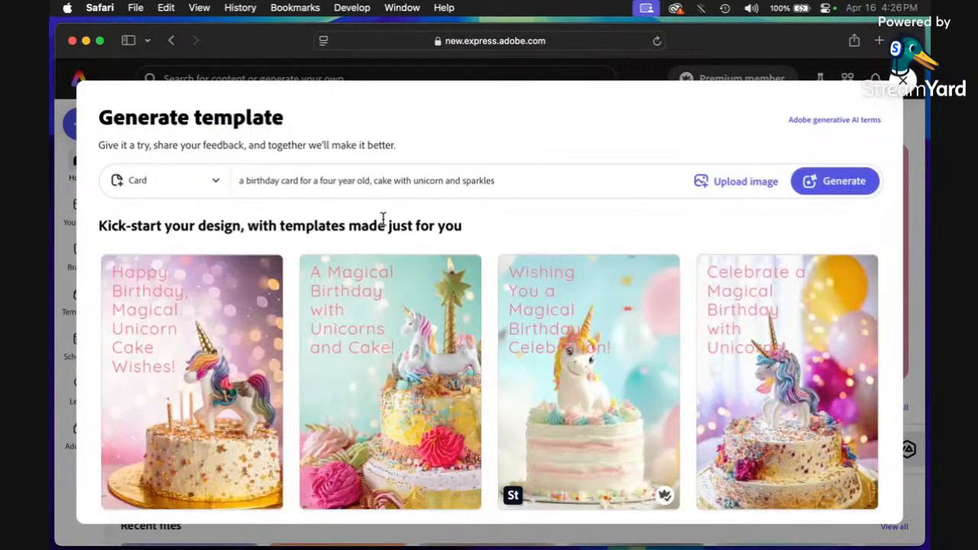
scroll(473, 360, down, 2)
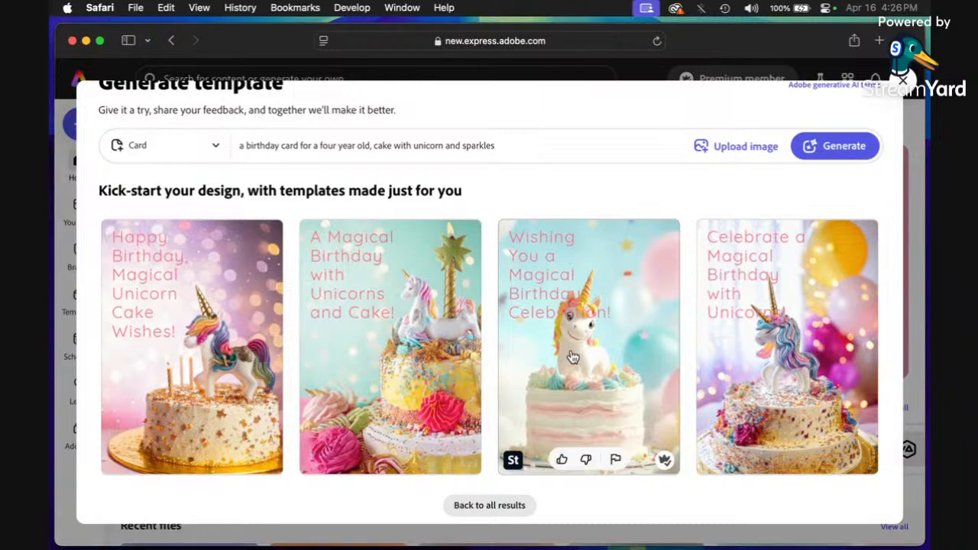
click(391, 372)
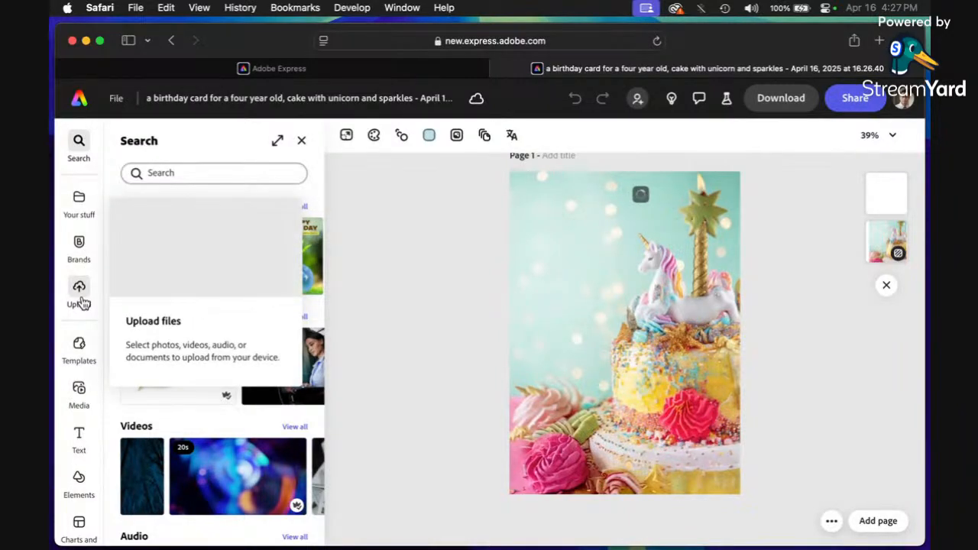
Step: Browse the editor's template library, including popular templates, layouts and seasonal moments
click(79, 345)
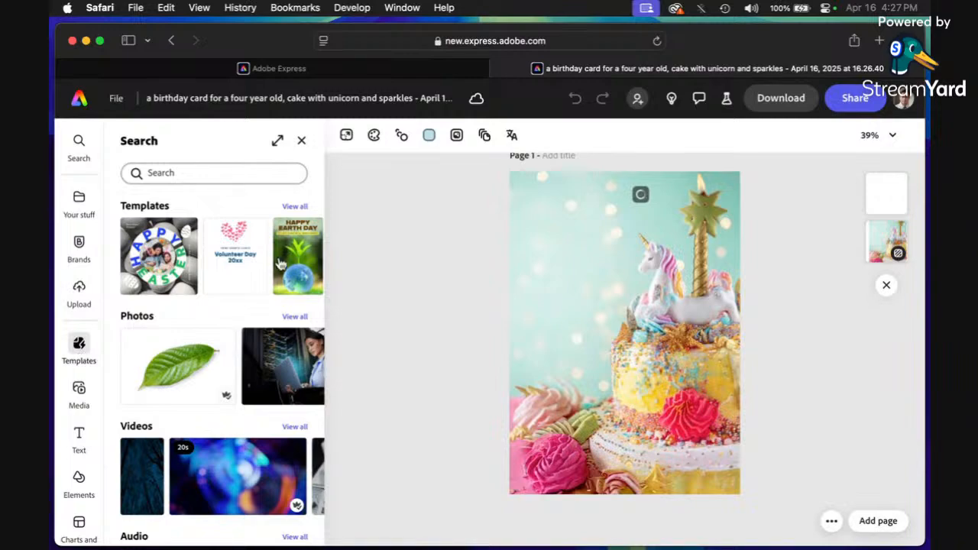
click(302, 142)
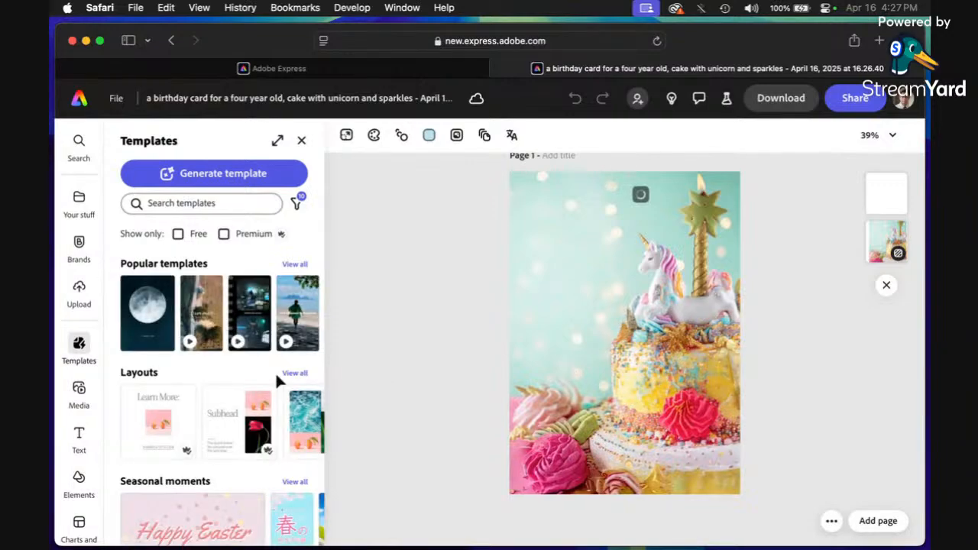
scroll(202, 363, down, 5)
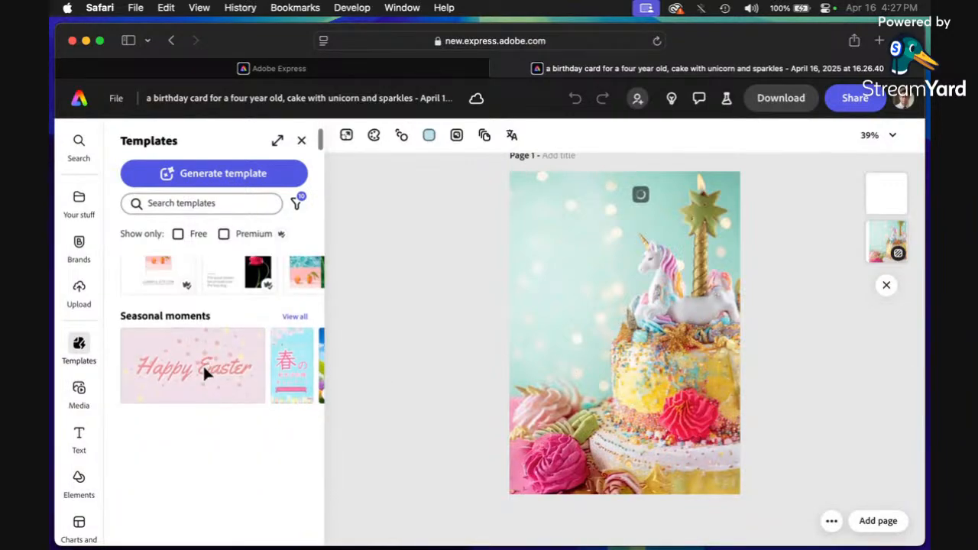
scroll(203, 324, up, 5)
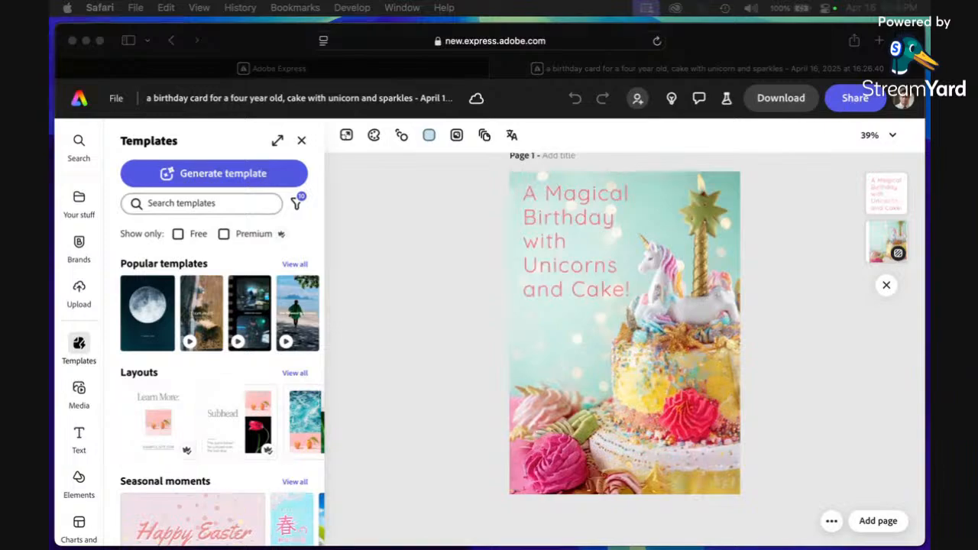
Step: Add a second blank page of the same size to the birthday card
click(558, 242)
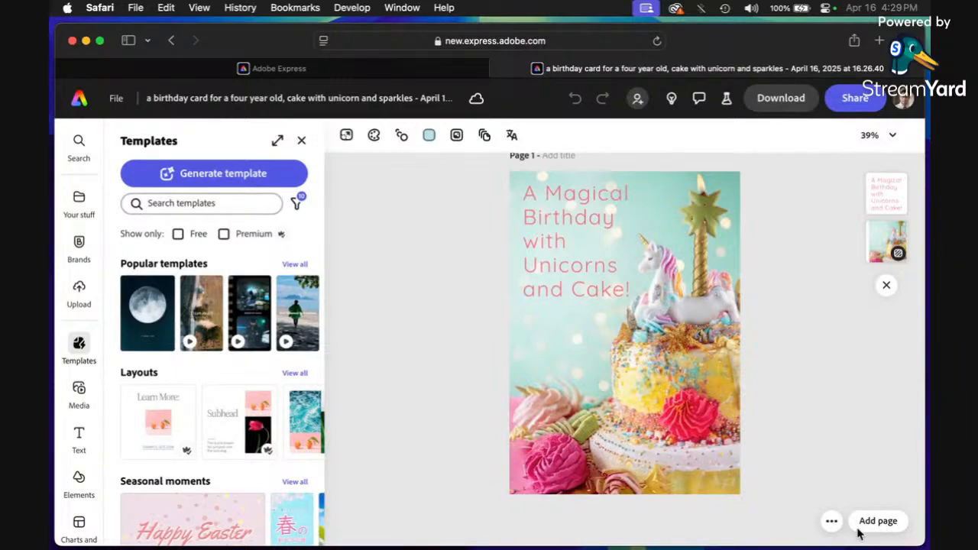
mouse_move(878, 527)
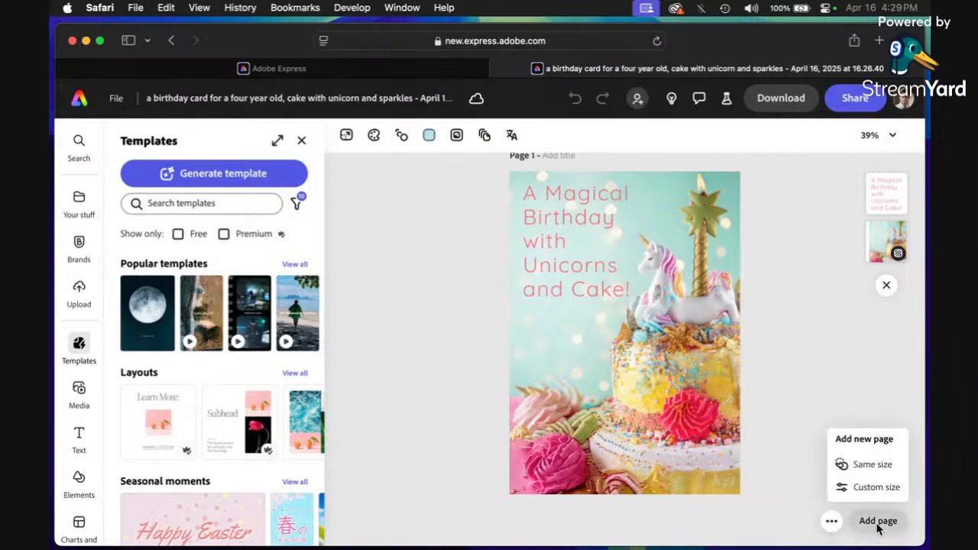
click(856, 467)
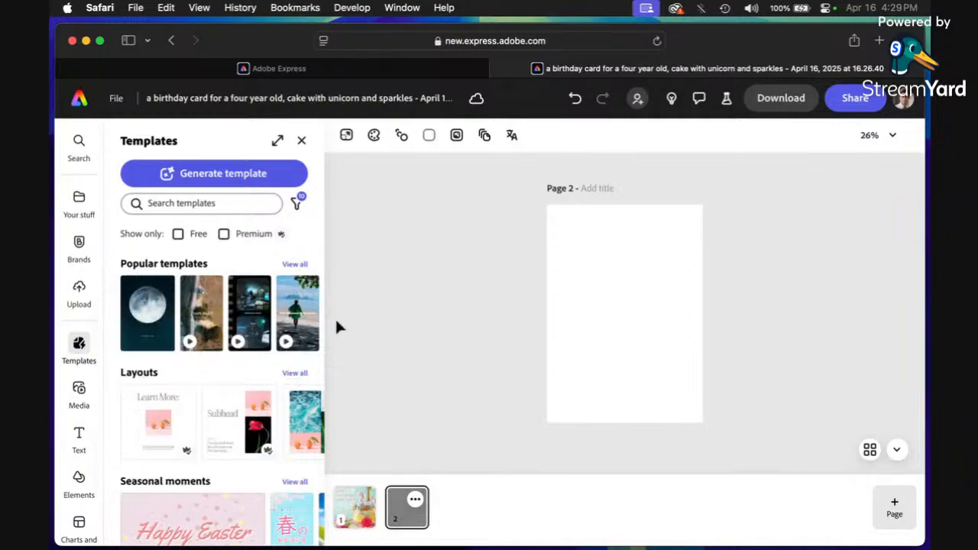
Step: Start generating an image from the media options on page 2, using the Portrait (3:4) image size
click(81, 393)
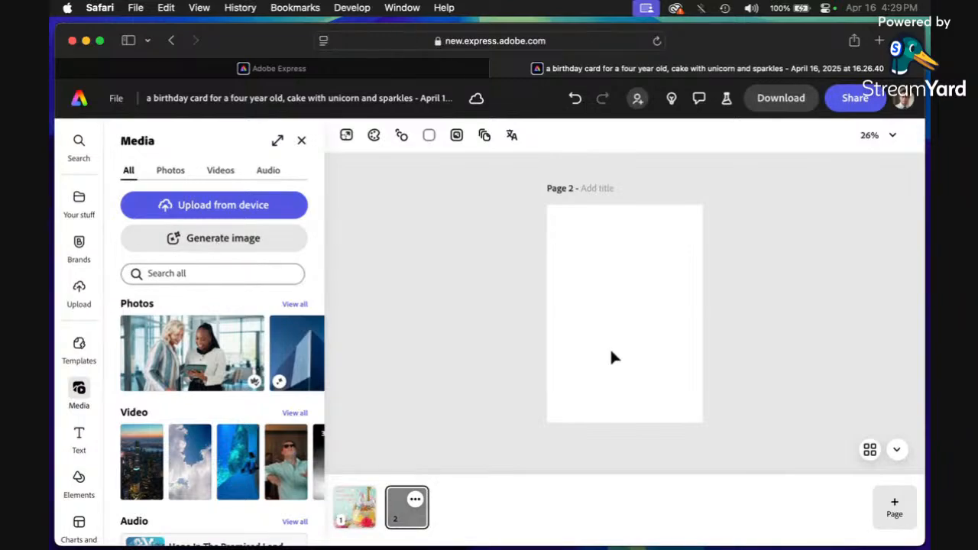
click(202, 243)
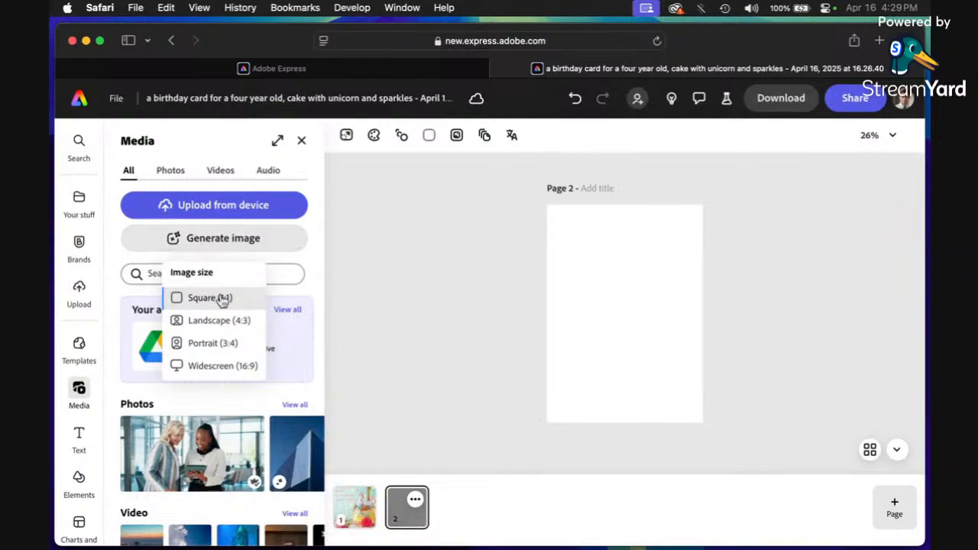
click(200, 343)
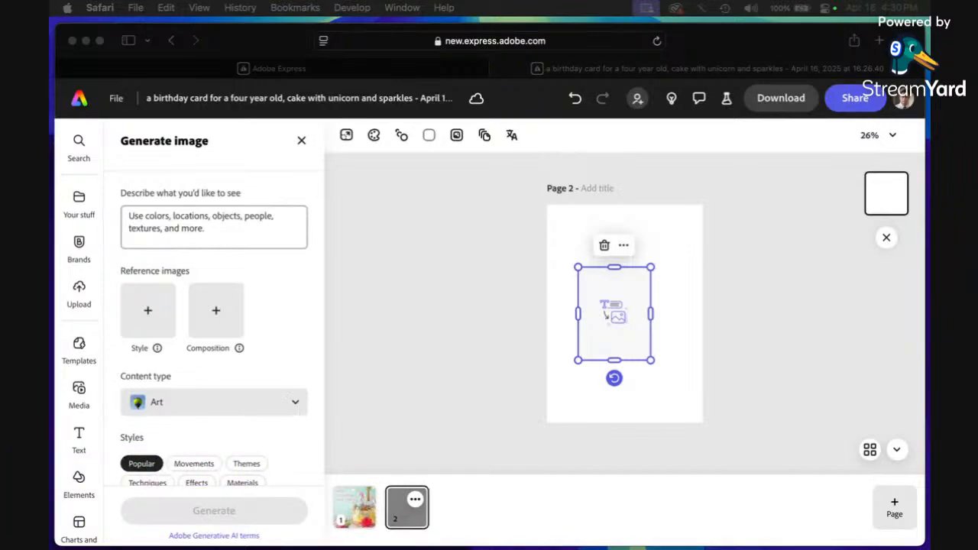
Step: Describe the image to generate as "A scenic background with tourist in Mount Fuji"
click(134, 216)
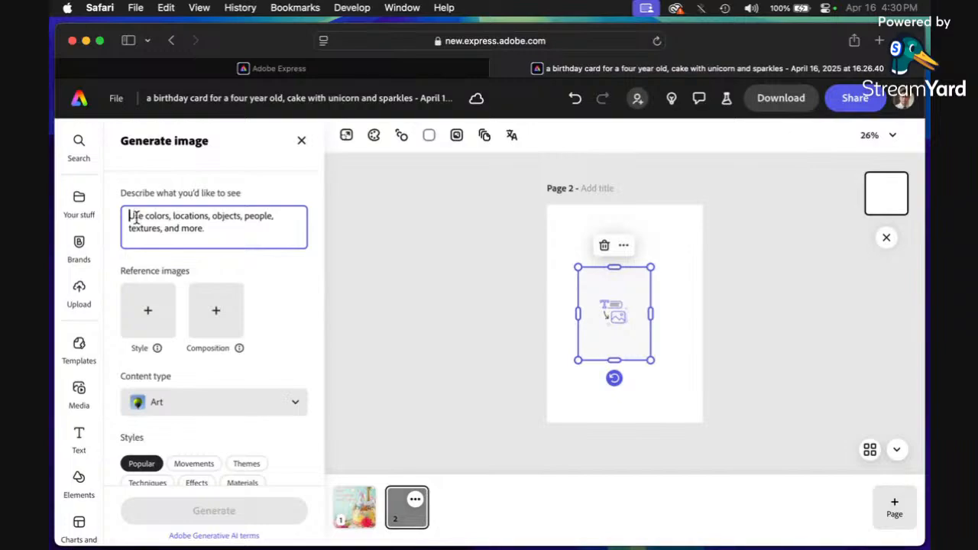
text(A)
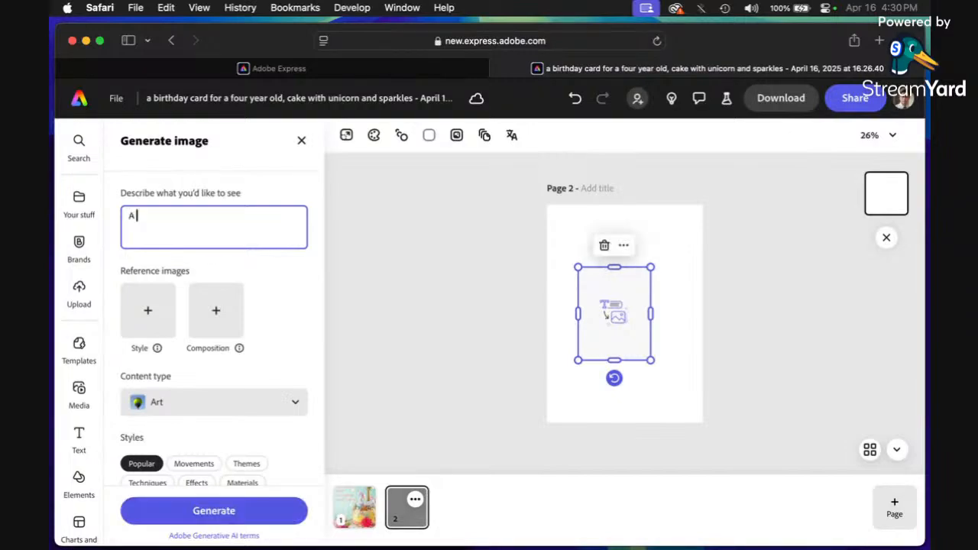
text( scenic backg)
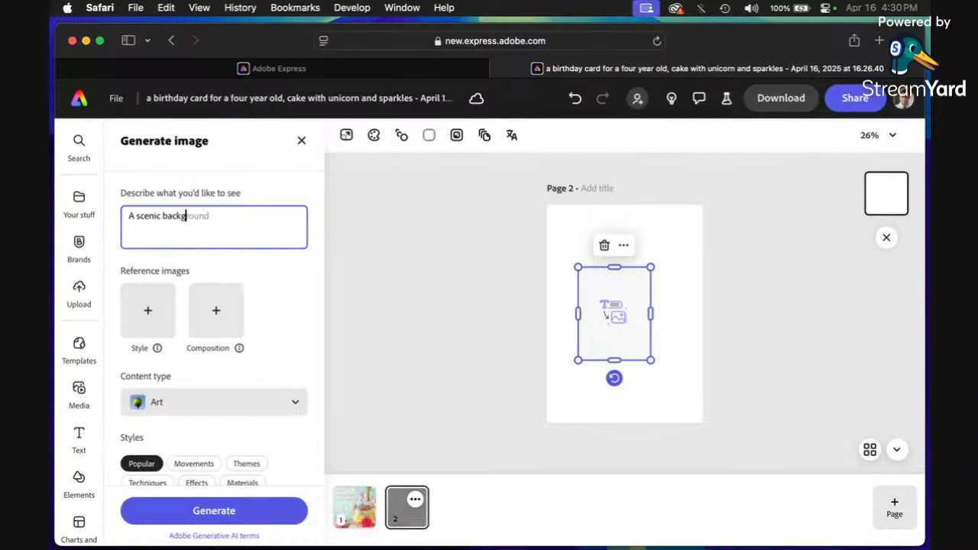
text(round with tourist in)
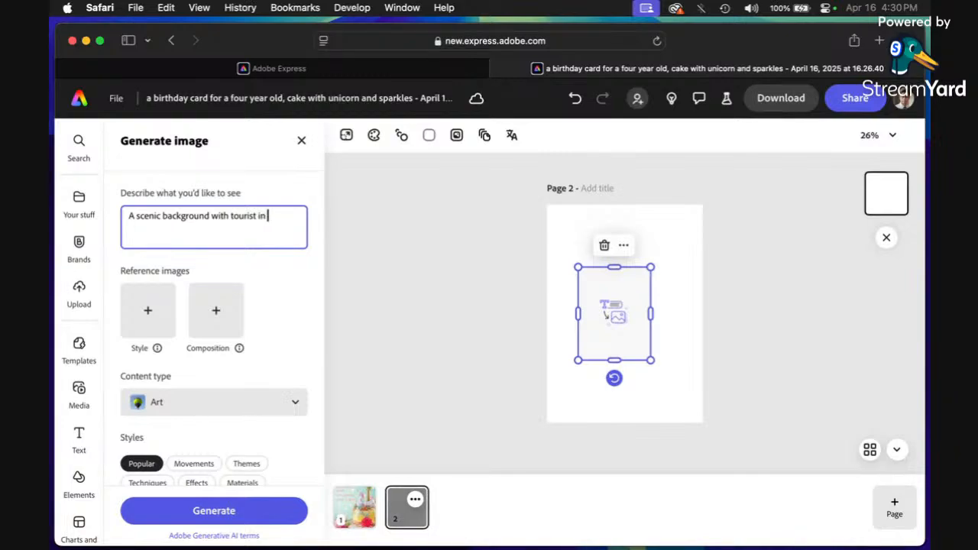
key(BackSpace)
key(BackSpace)
key(BackSpace)
text(in Mount )
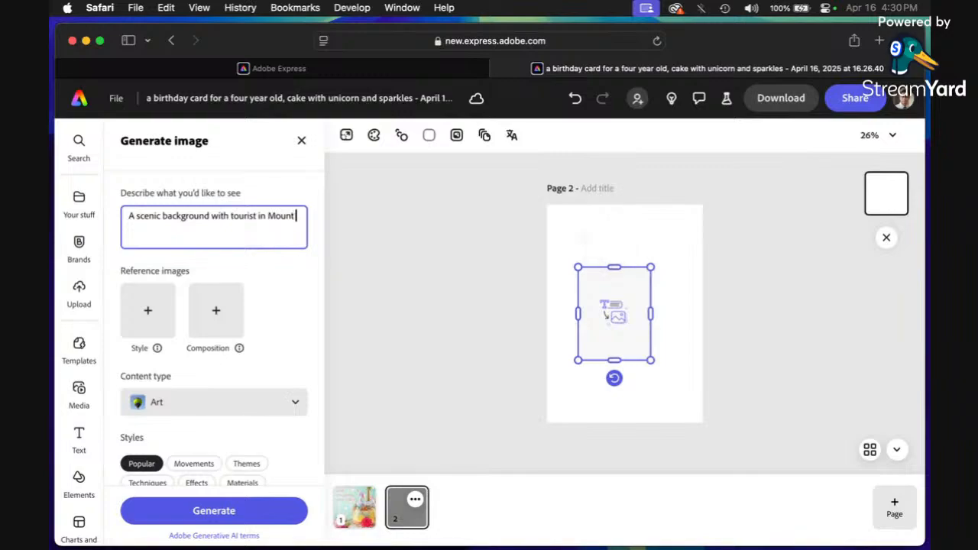
text(Fuji)
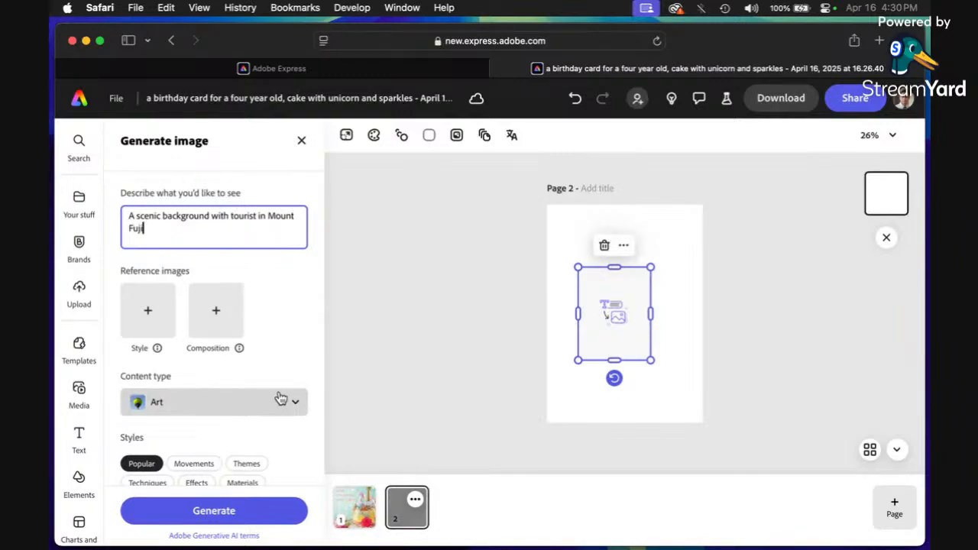
Step: Choose the Digital art style from the popular styles for the generated image
scroll(279, 396, down, 1)
scroll(280, 397, down, 5)
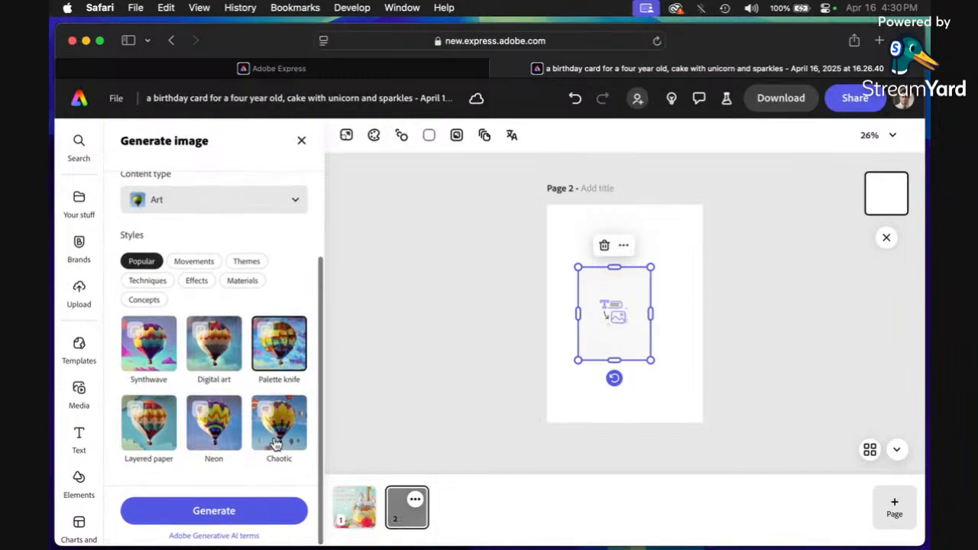
click(215, 347)
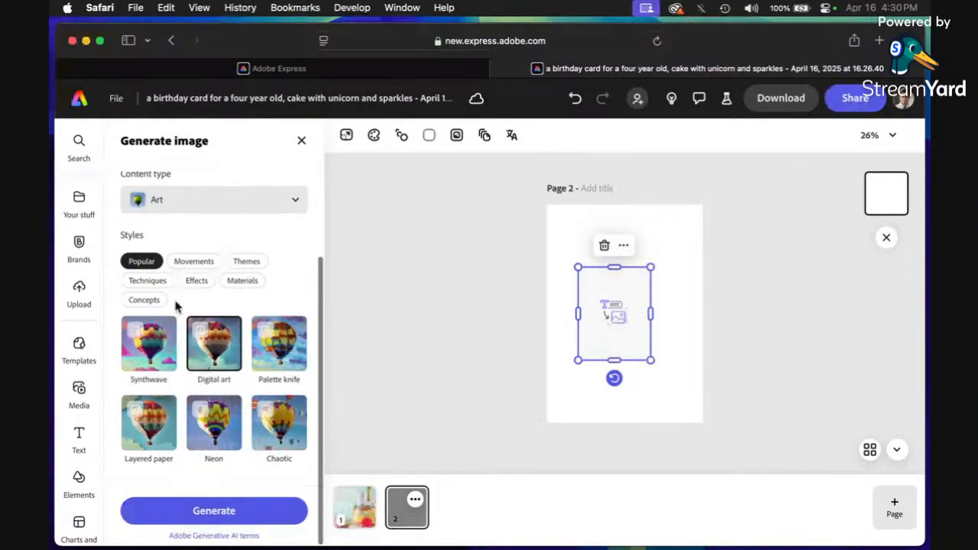
Step: Generate the Mount Fuji image and enlarge it on page 2 to cover the whole page
scroll(245, 323, up, 5)
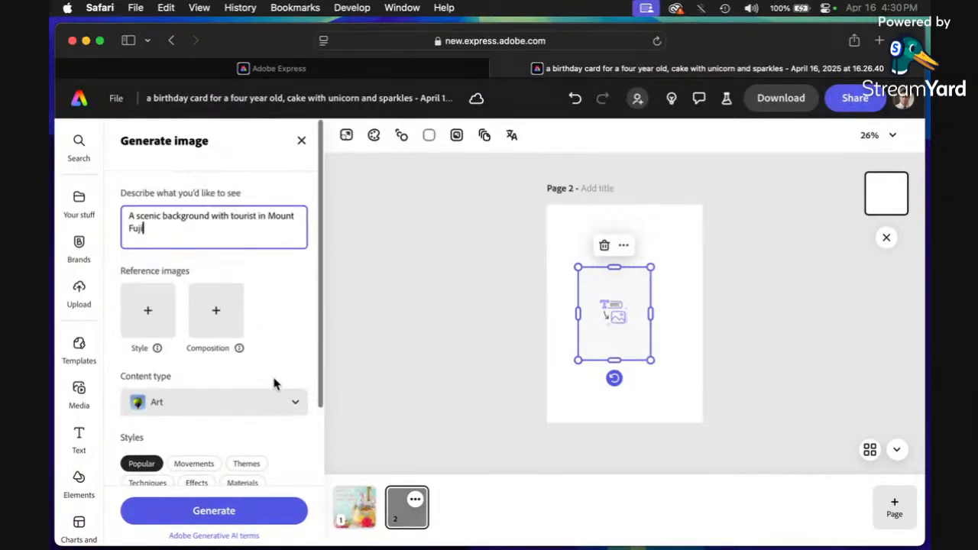
click(206, 512)
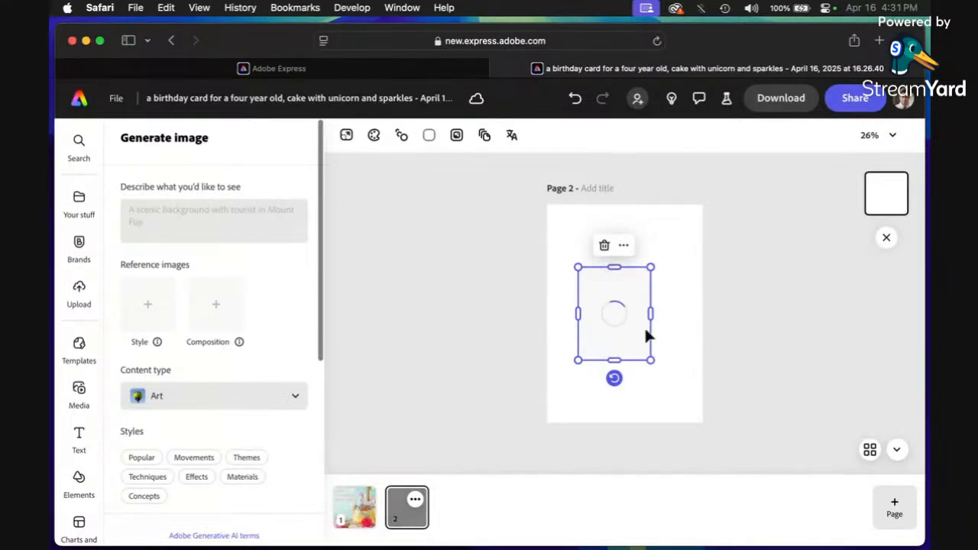
drag(620, 311, 715, 425)
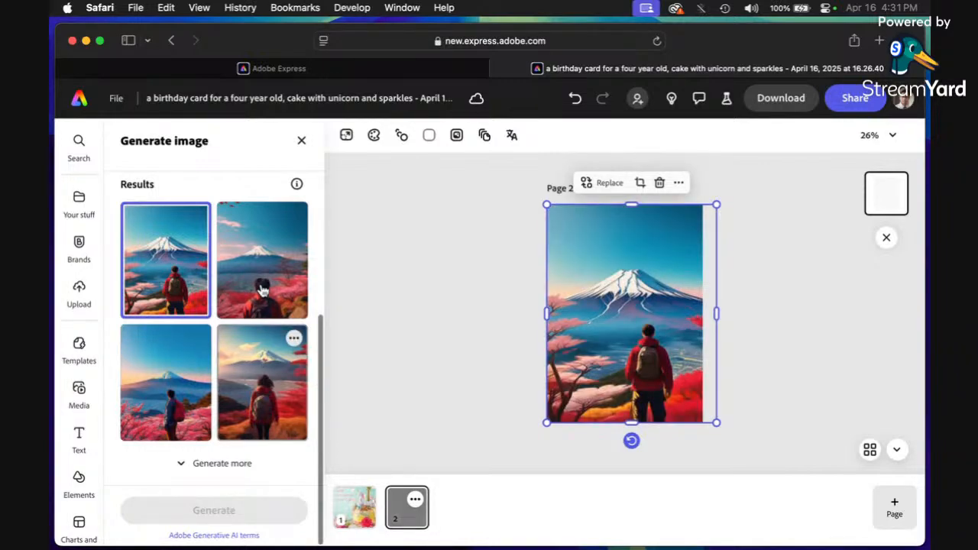
Step: Compare the generated variations, place the one with the tourist facing sideways in a dark jacket, and close the image generation options
click(262, 289)
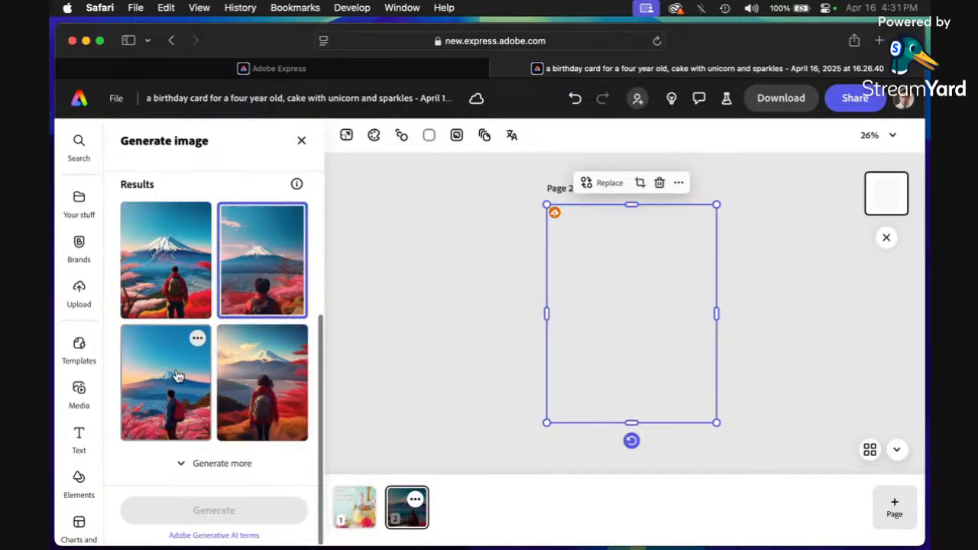
click(177, 375)
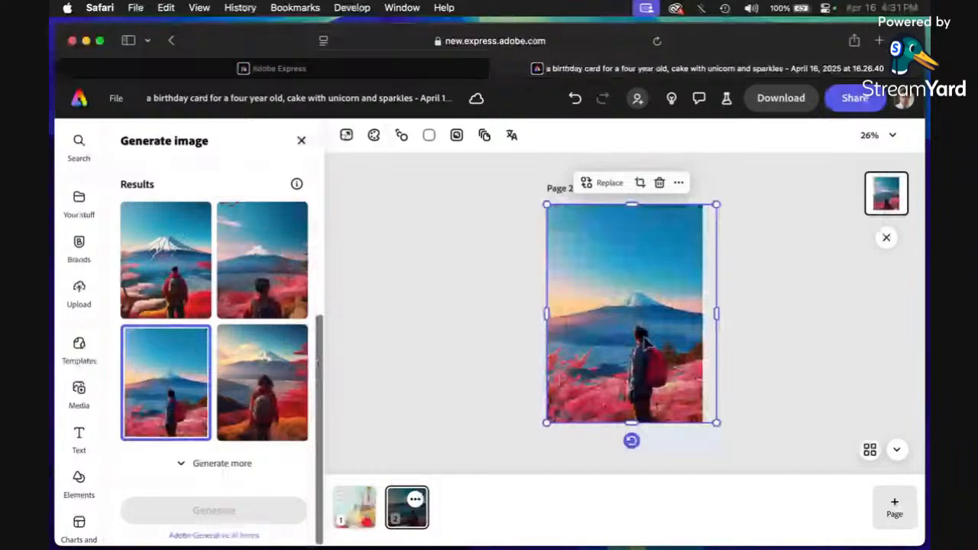
scroll(771, 316, up, 2)
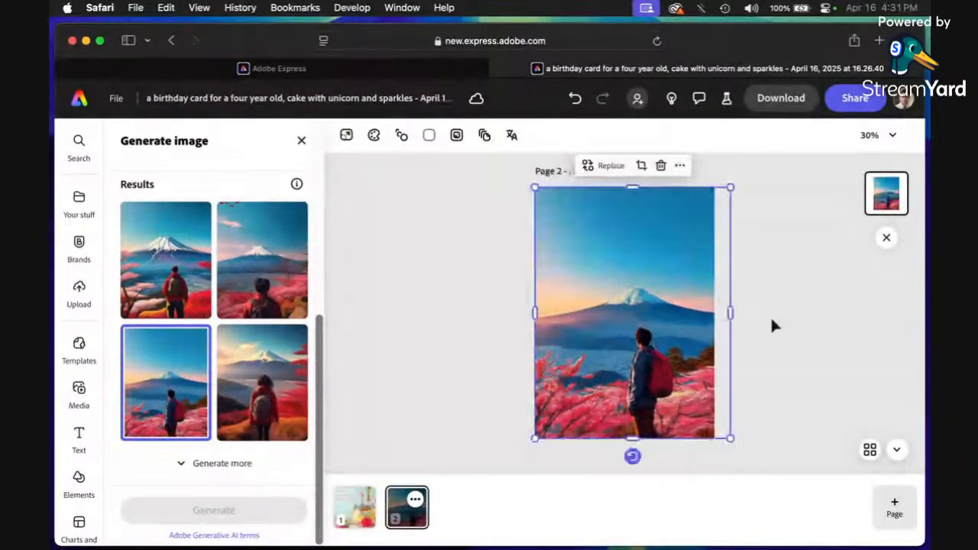
scroll(771, 316, up, 3)
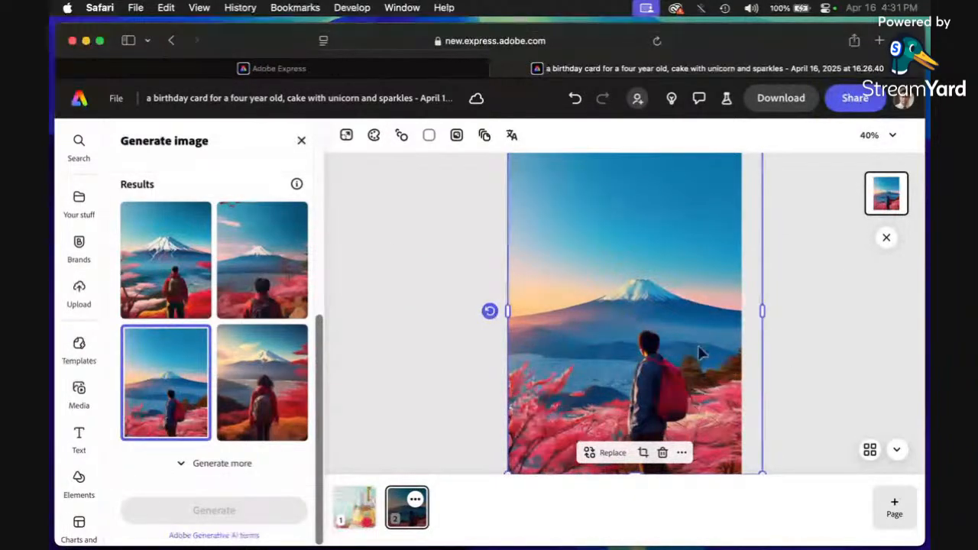
click(301, 142)
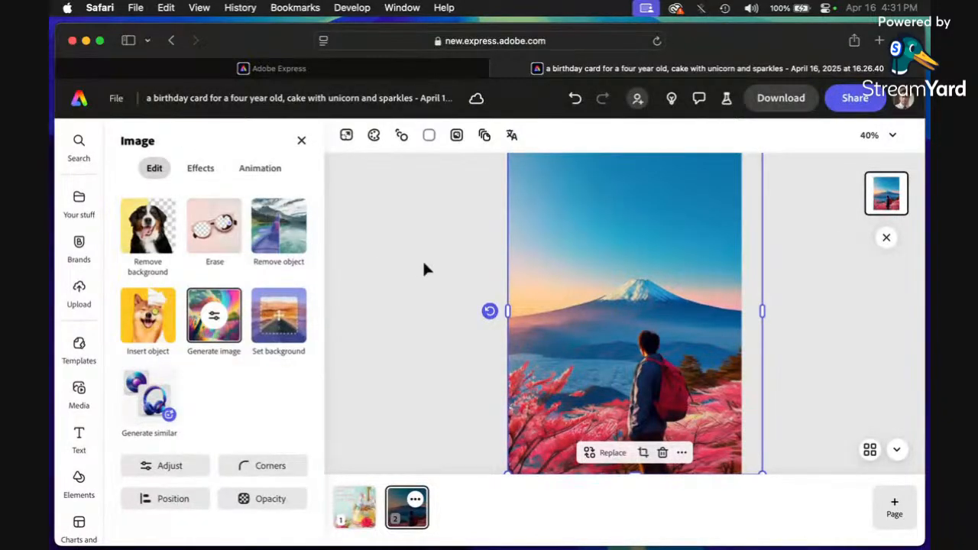
Step: Use Insert object on a brushed vertical area beside the tourist, described as "a female tourist with yellow backpack looking towards the side"
click(157, 315)
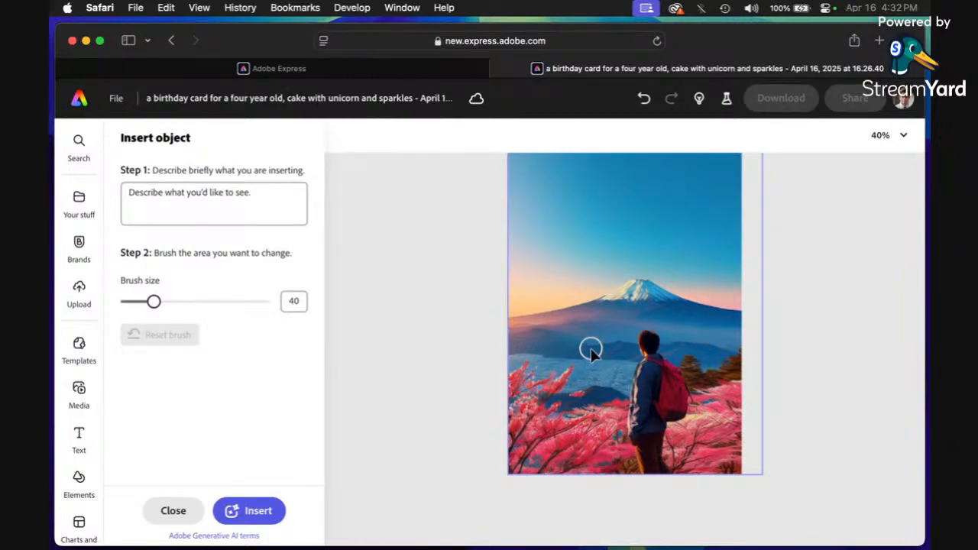
mouse_move(591, 350)
mouse_down()
mouse_move(586, 456)
mouse_move(601, 426)
mouse_move(603, 375)
mouse_move(598, 351)
mouse_move(585, 423)
mouse_move(594, 469)
mouse_move(607, 467)
mouse_move(605, 445)
mouse_up()
click(205, 192)
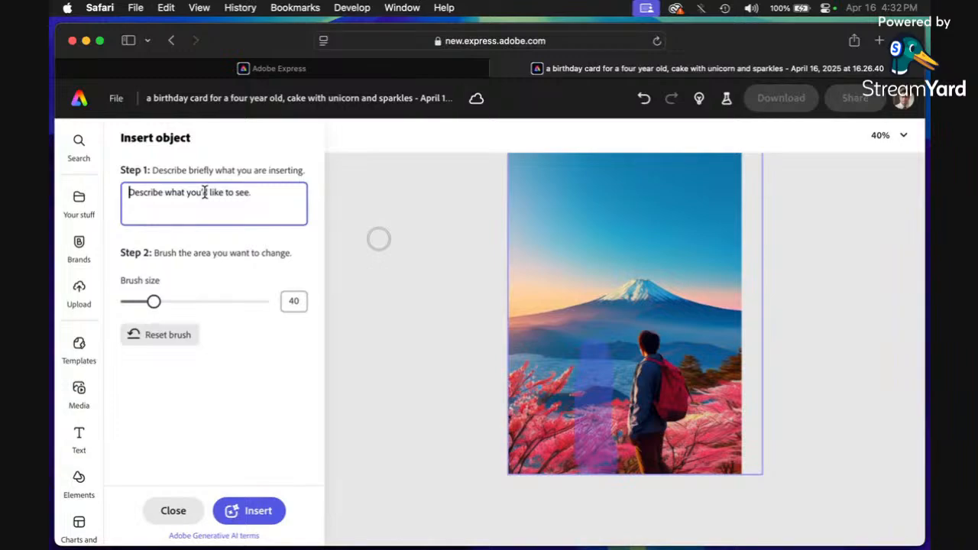
text(a a)
key(BackSpace)
key(BackSpace)
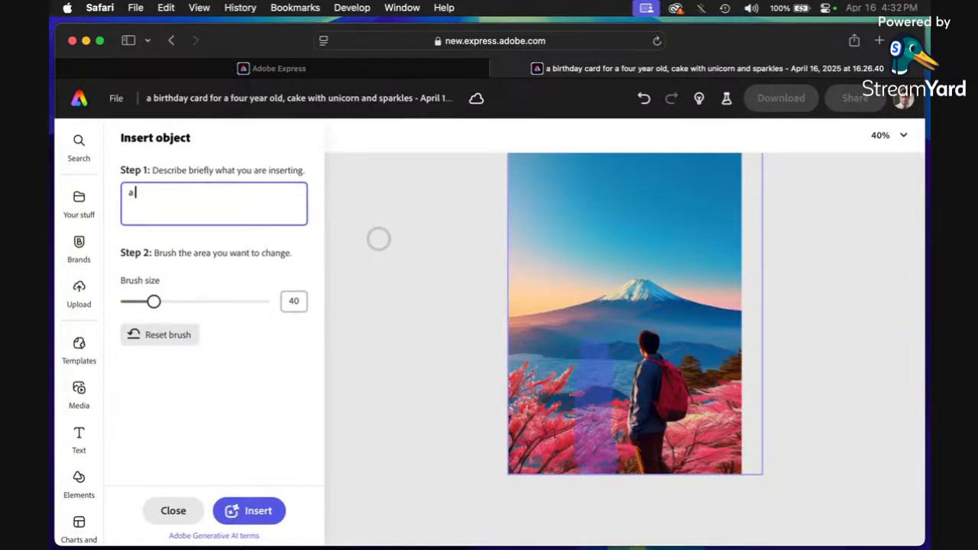
text(female tourist with yellow)
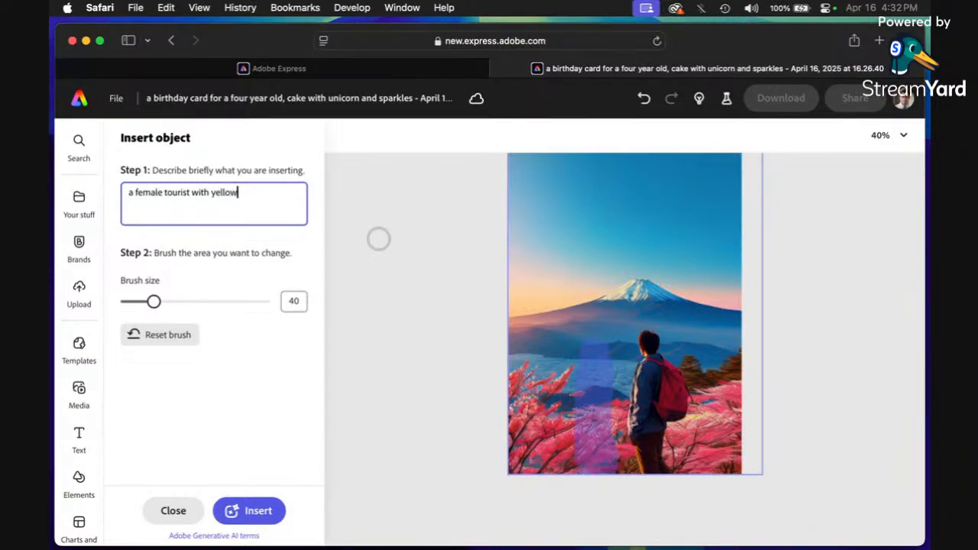
text( backpack looking fo)
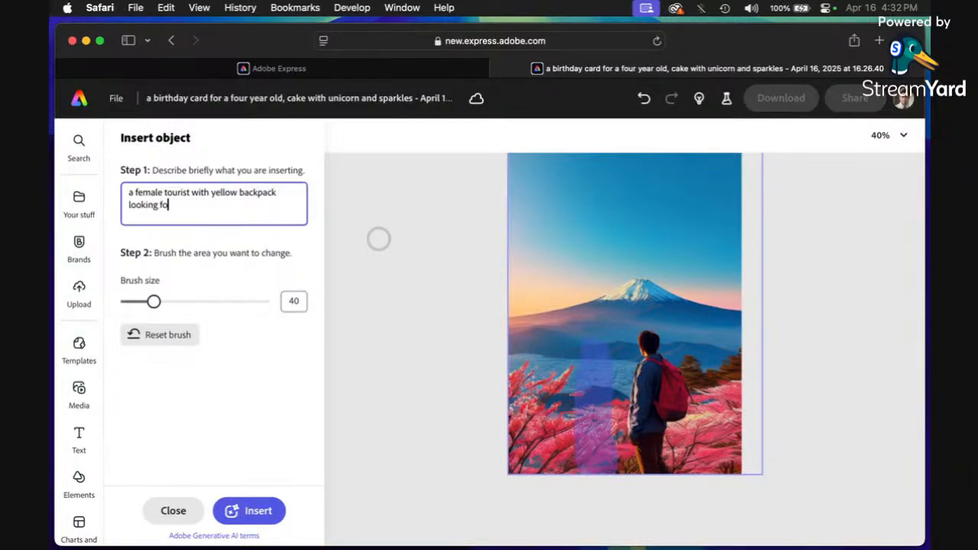
key(BackSpace)
key(BackSpace)
text(towards the side)
key(BackSpace)
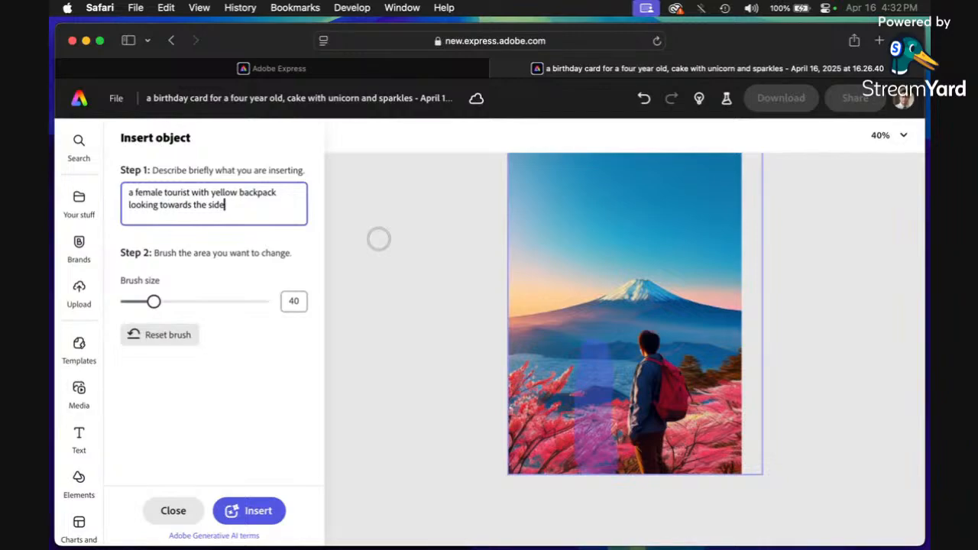
click(255, 512)
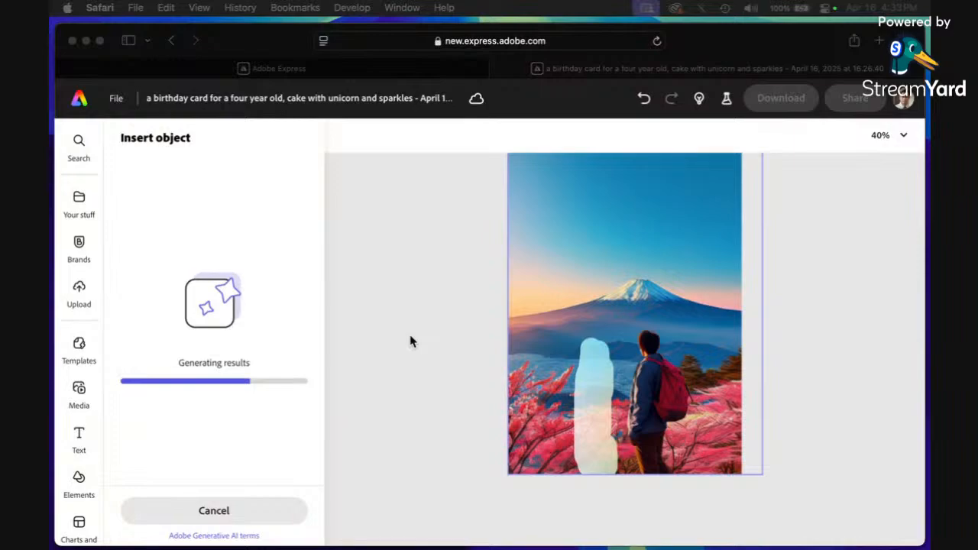
click(903, 138)
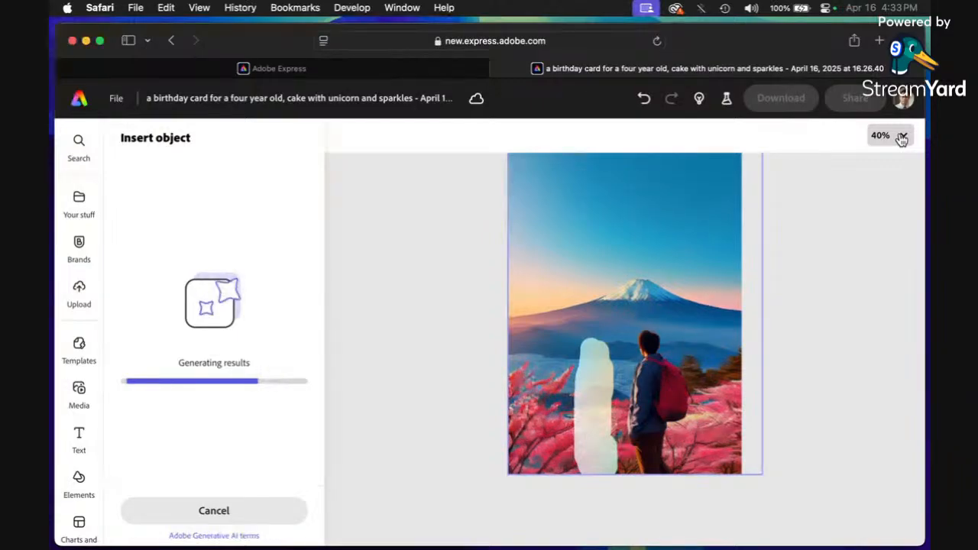
click(903, 138)
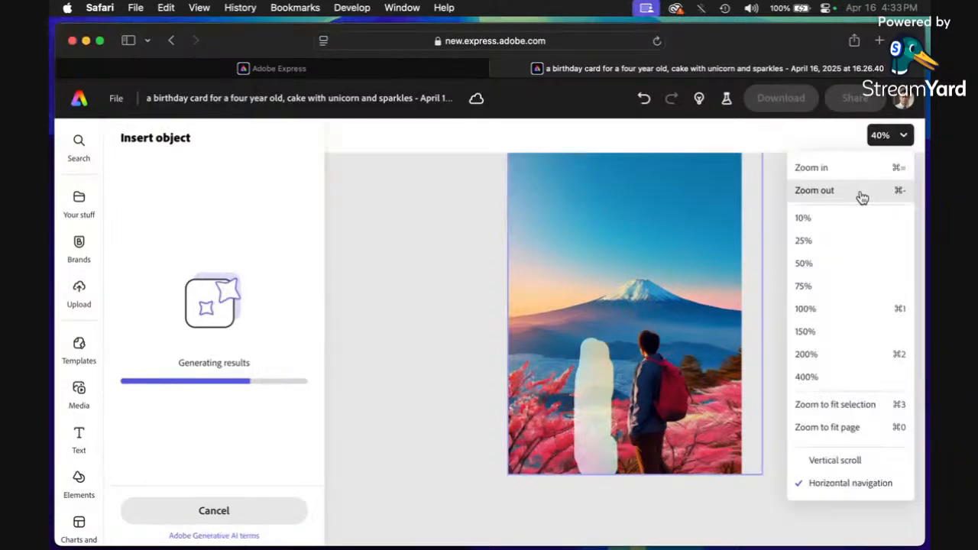
click(409, 393)
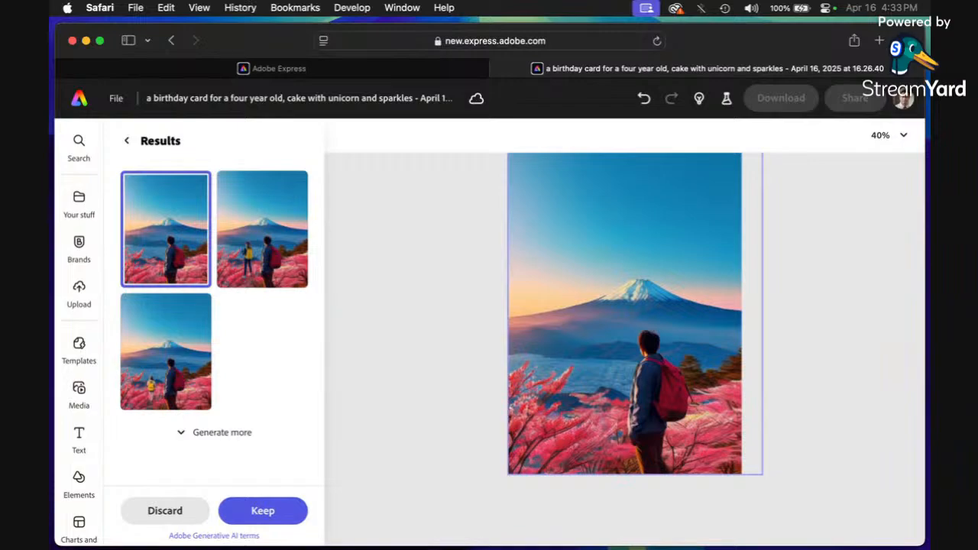
Step: Preview the insert results that show a second tourist with a yellow backpack on the page
mouse_move(149, 385)
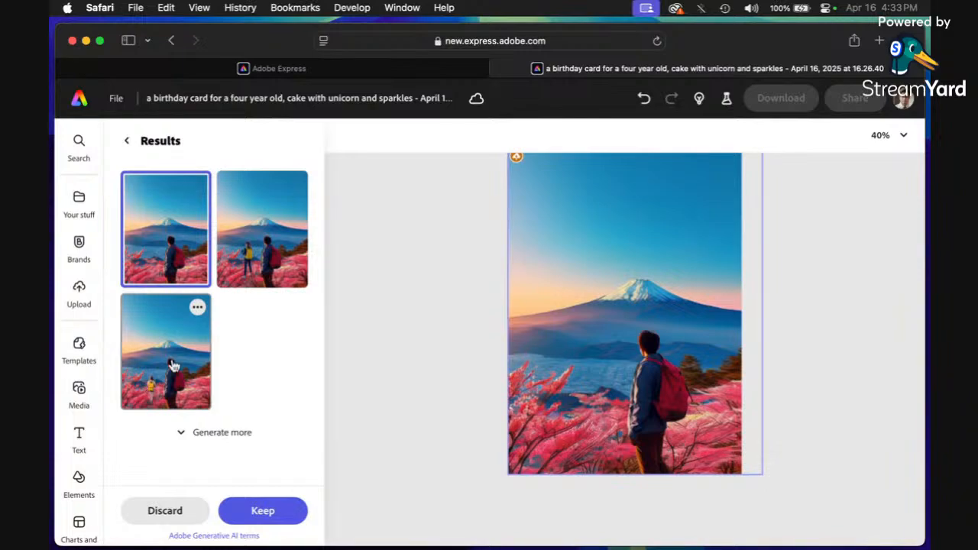
click(148, 390)
mouse_move(260, 272)
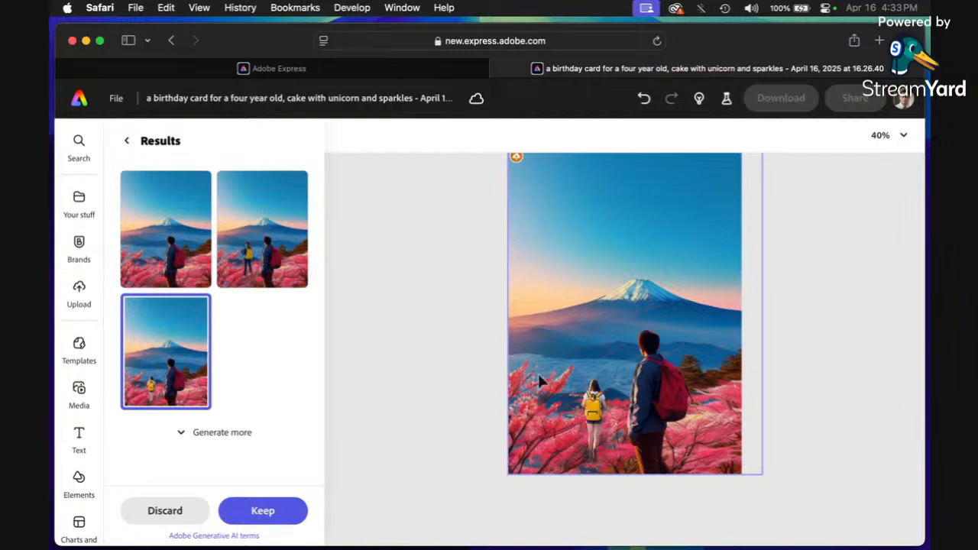
click(276, 247)
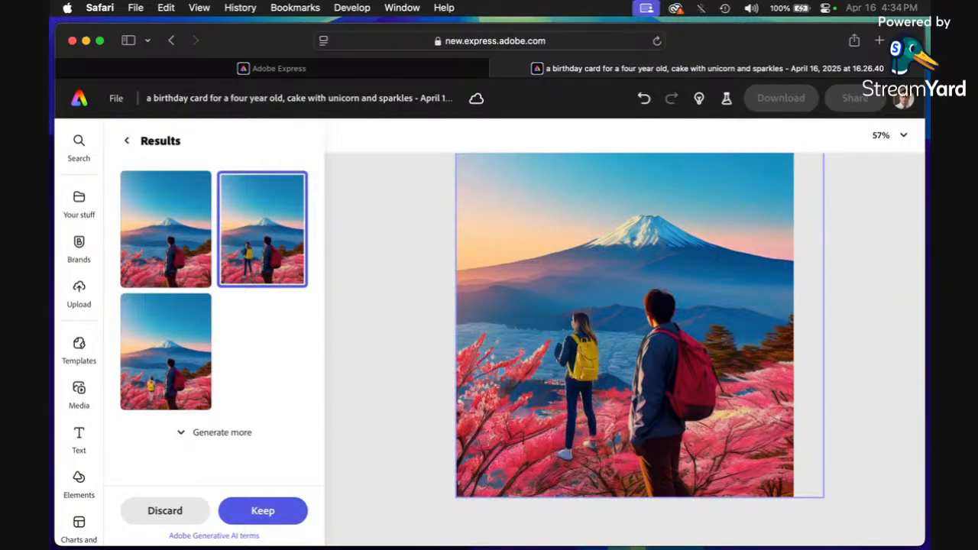
click(153, 367)
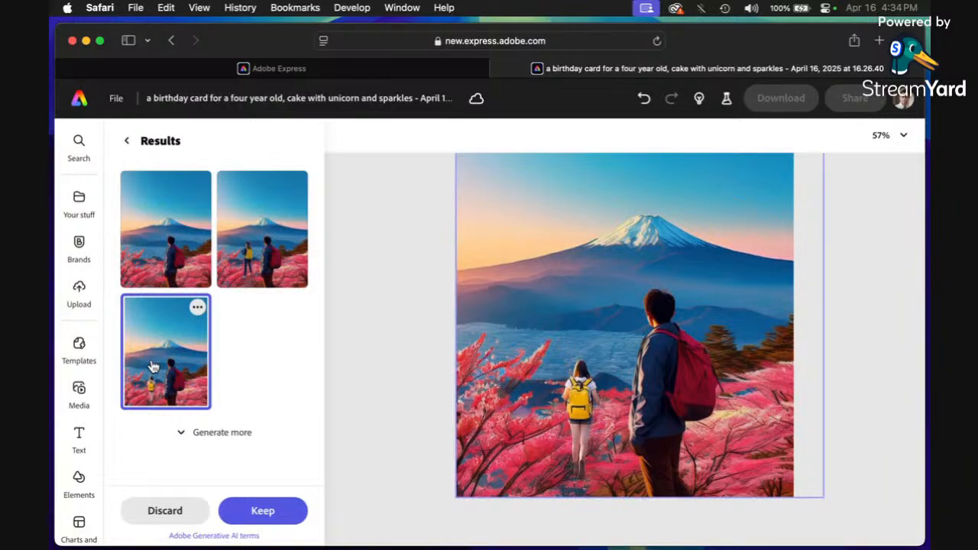
Step: Discard the inserted-object results and leave Insert object
click(175, 517)
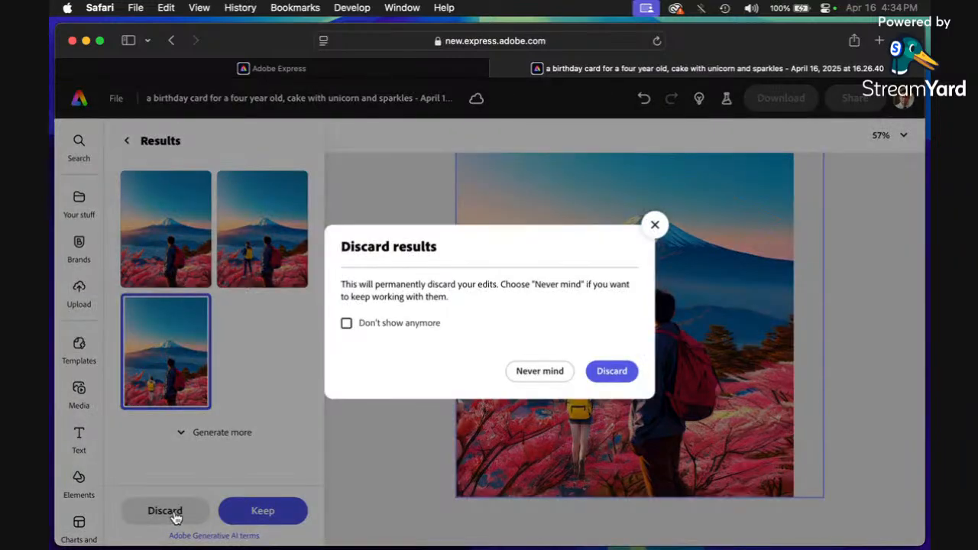
click(612, 371)
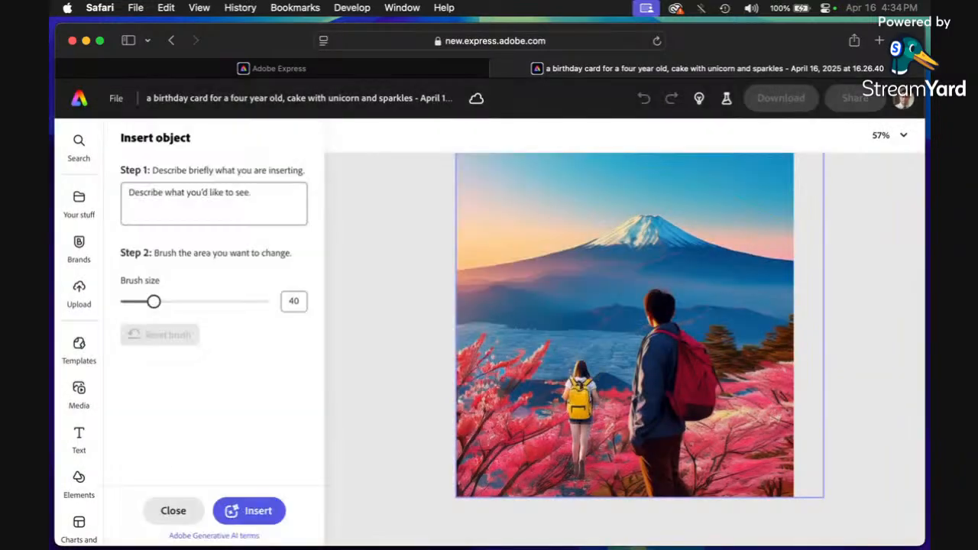
click(175, 516)
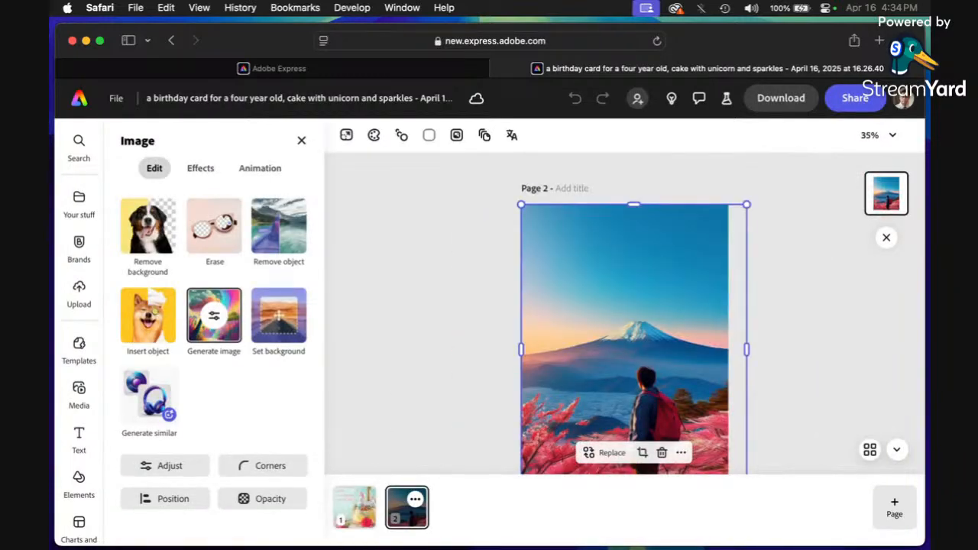
scroll(415, 322, down, 1)
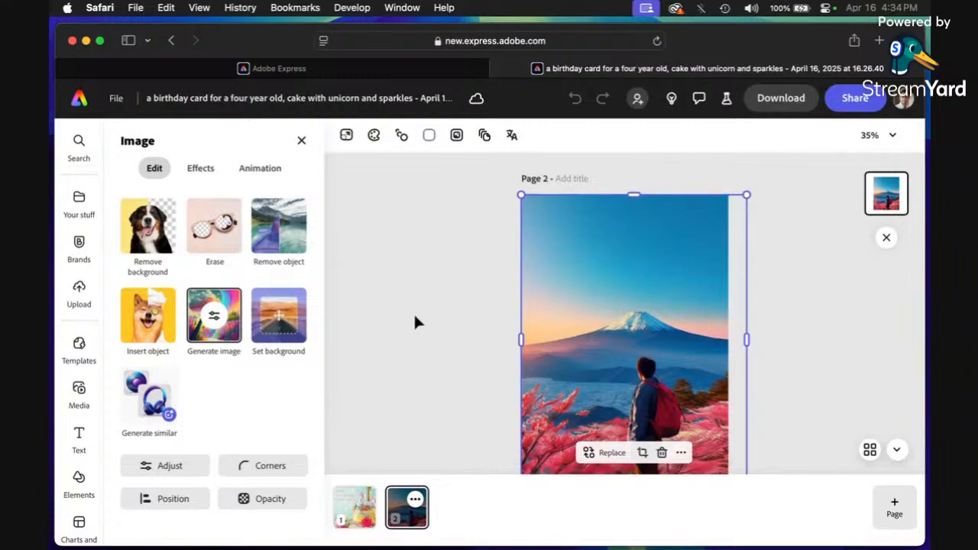
scroll(414, 322, down, 1)
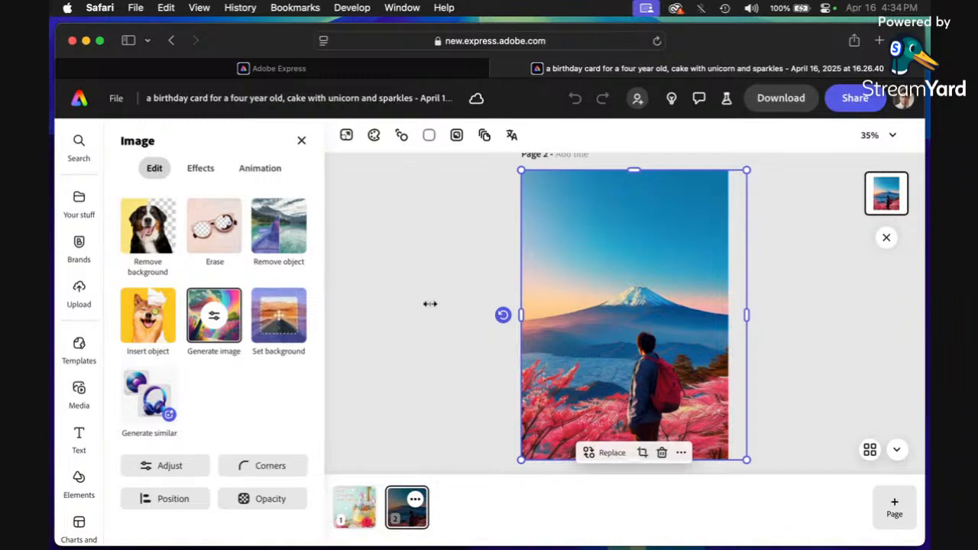
Step: Go to page 1 of the birthday card and browse the available media, including photos and videos
click(354, 516)
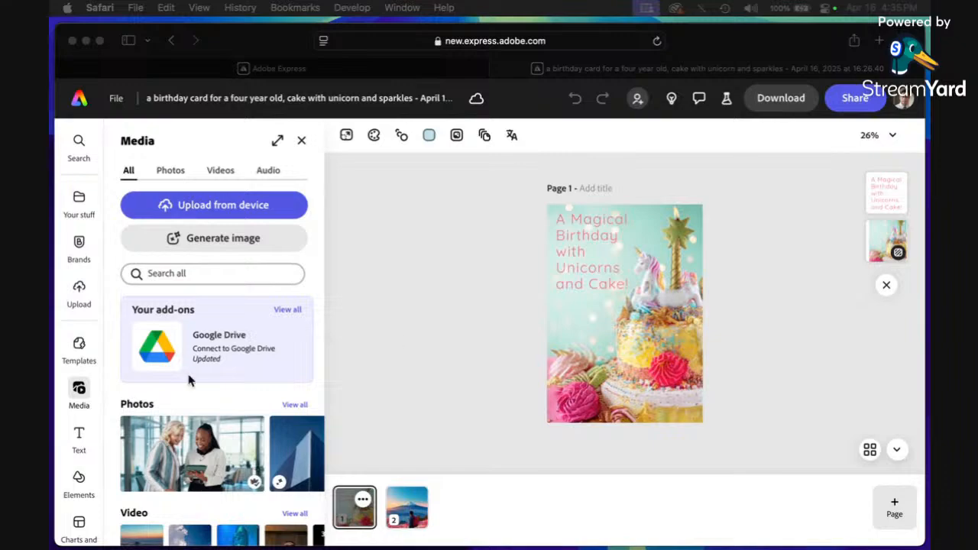
scroll(191, 379, down, 5)
scroll(190, 380, up, 5)
scroll(188, 380, down, 5)
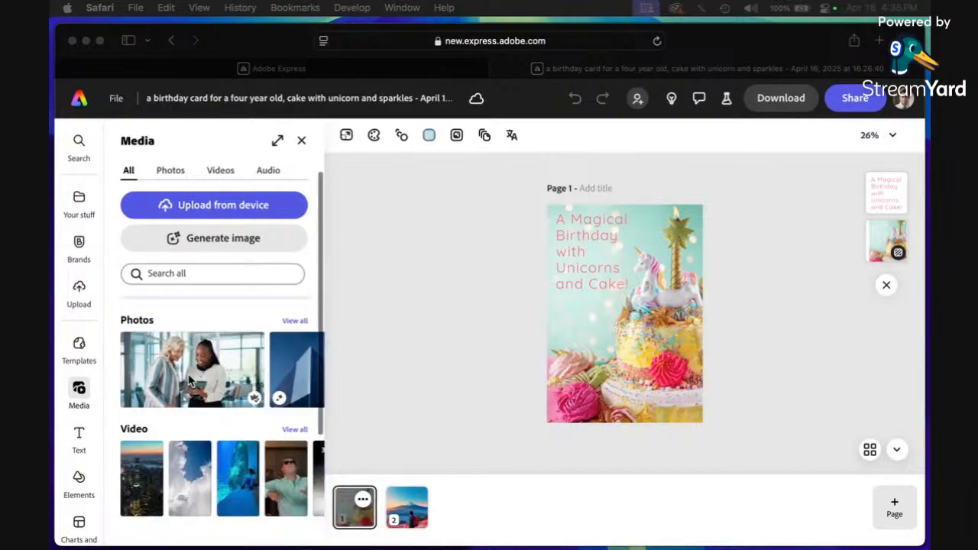
scroll(188, 381, up, 5)
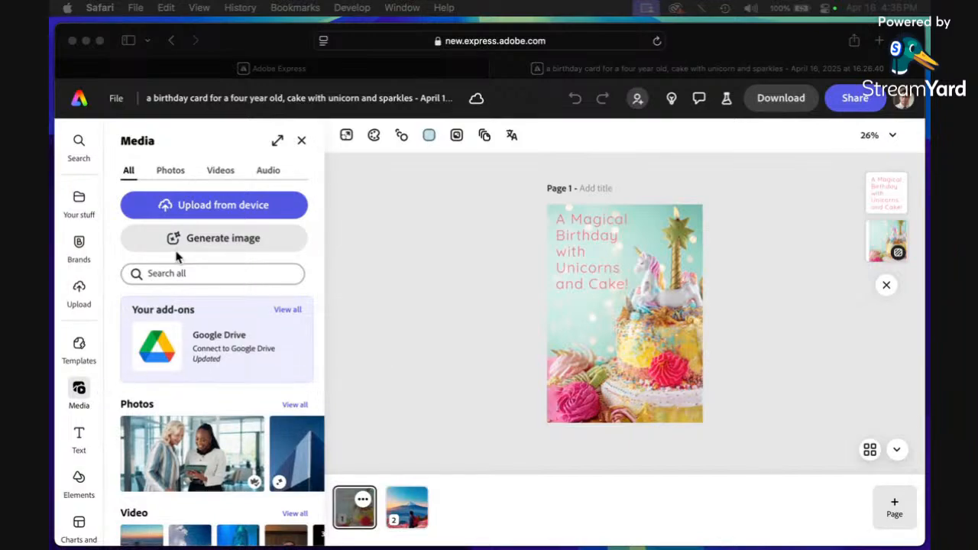
Step: Examine the editing options for page 1's background image and title text, and return to the media options
click(582, 288)
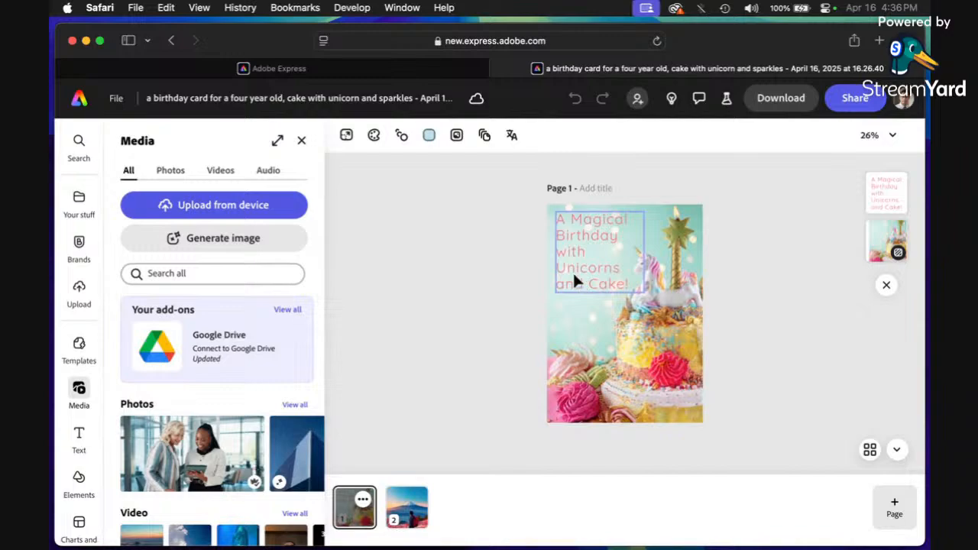
click(623, 347)
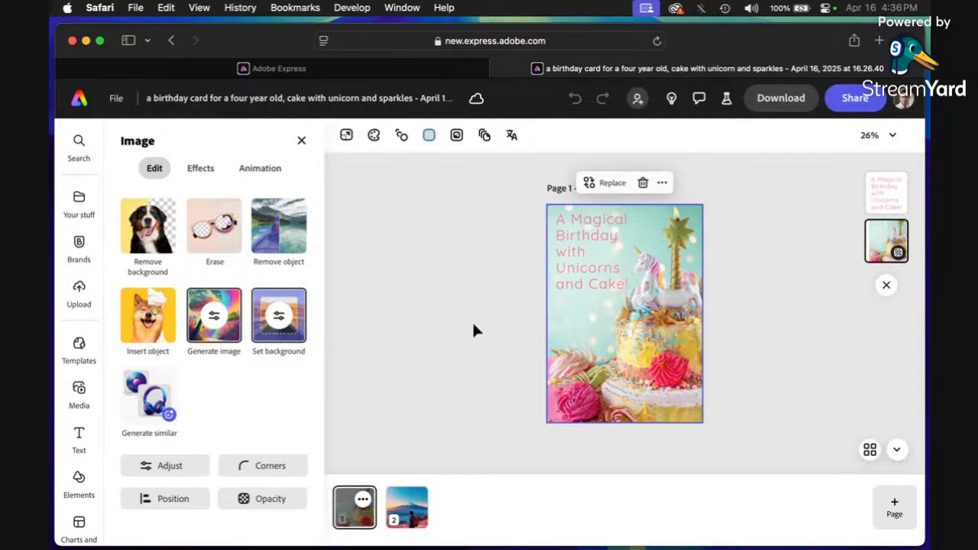
click(593, 280)
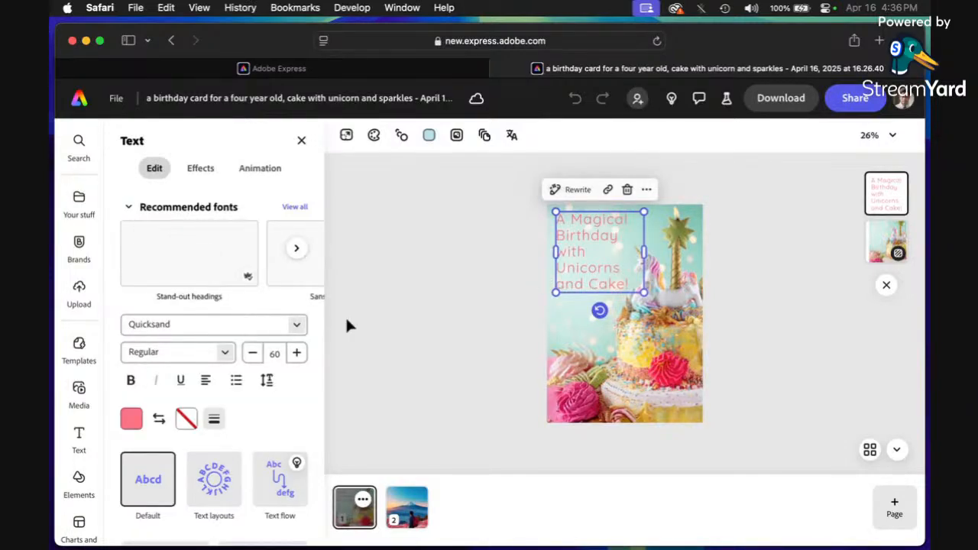
mouse_move(82, 390)
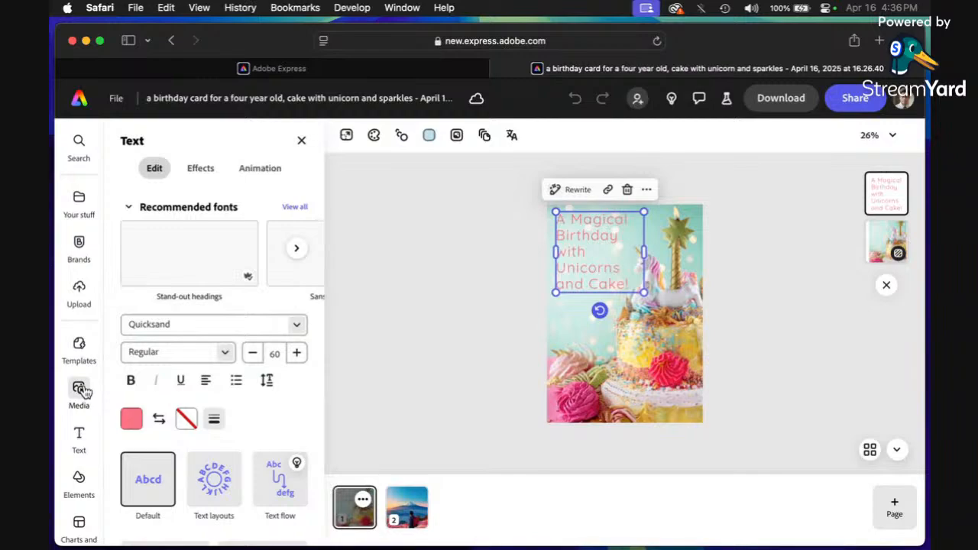
click(80, 390)
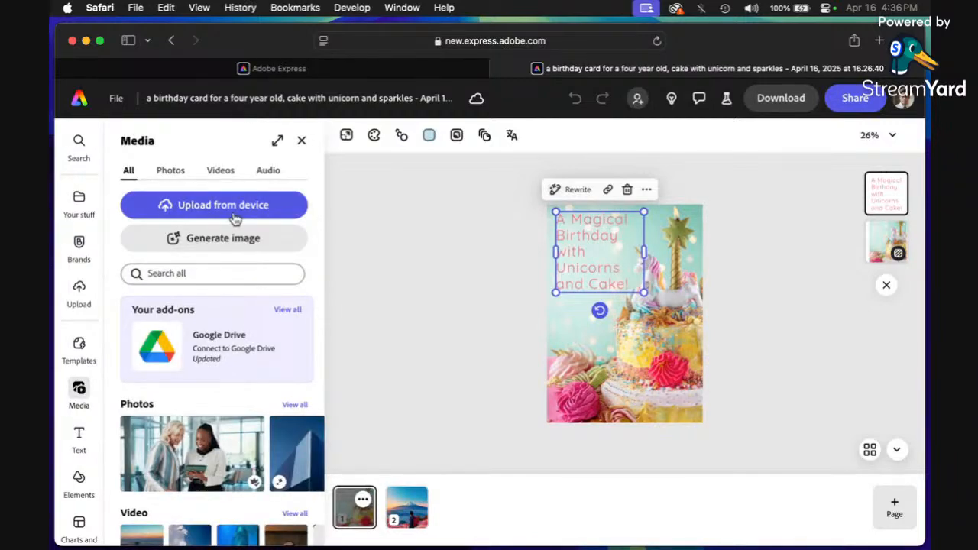
Step: Browse the stock photo categories and compare the media options offered for photos and videos
click(171, 173)
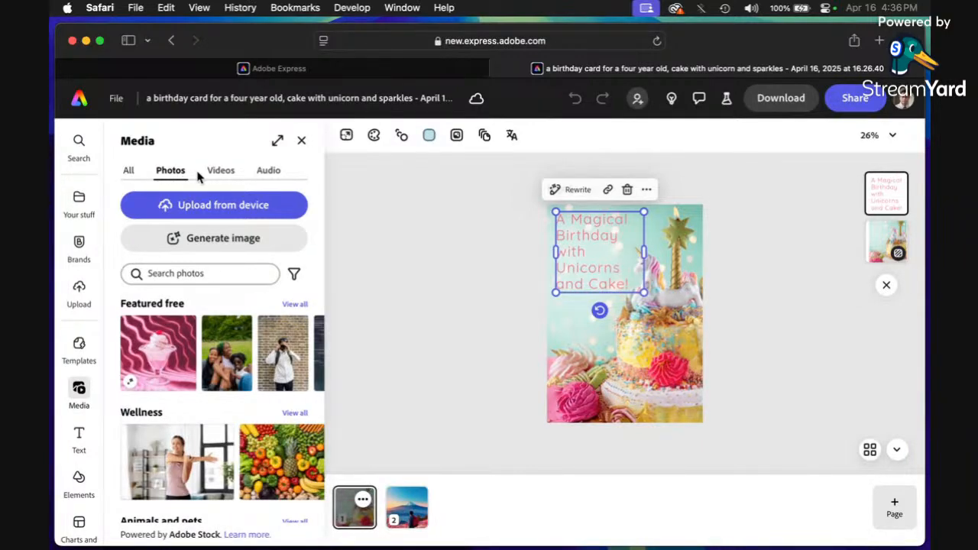
scroll(258, 374, down, 4)
scroll(258, 375, down, 5)
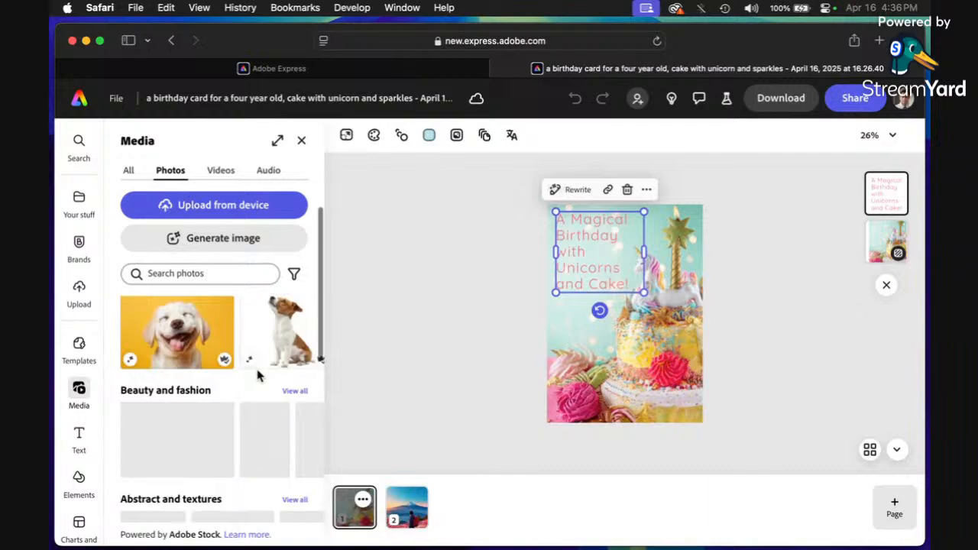
scroll(257, 375, down, 3)
scroll(257, 374, up, 10)
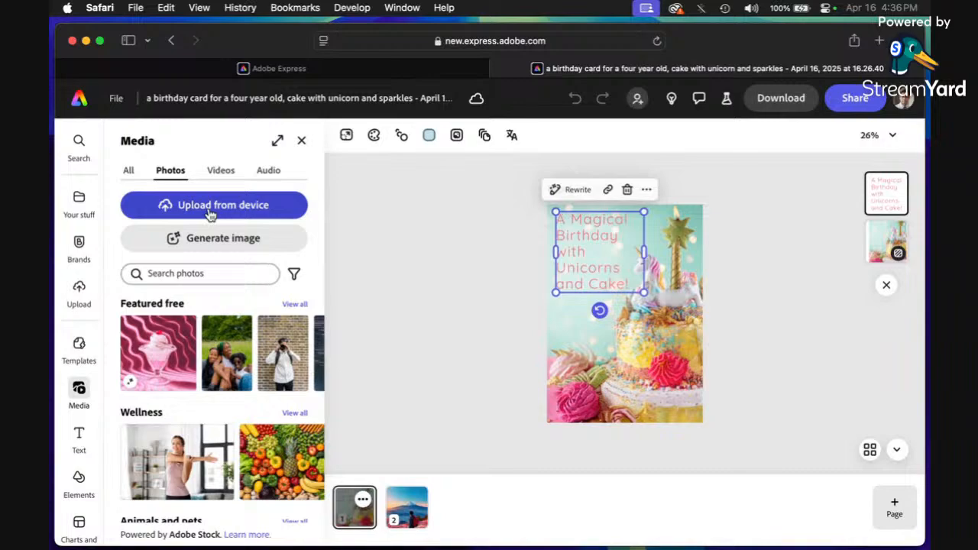
click(221, 171)
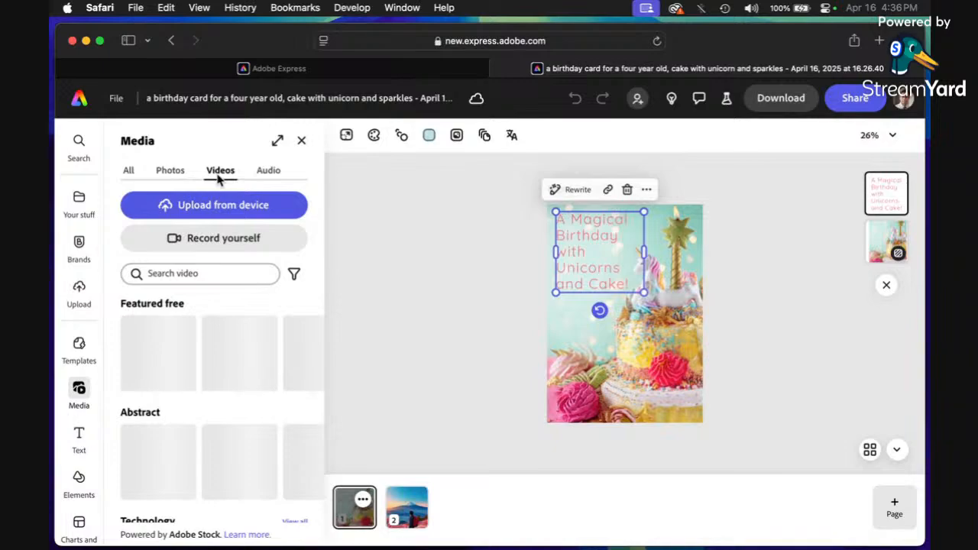
click(181, 175)
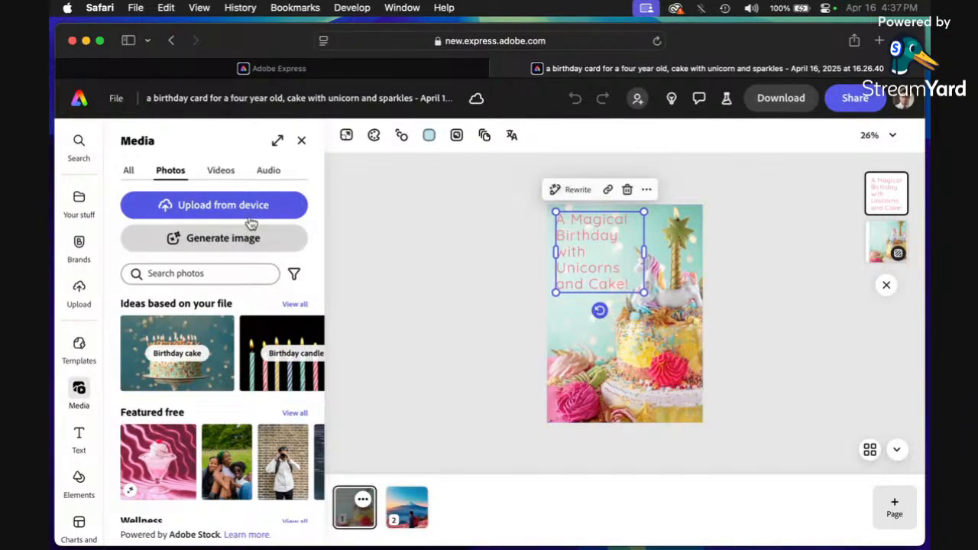
click(222, 169)
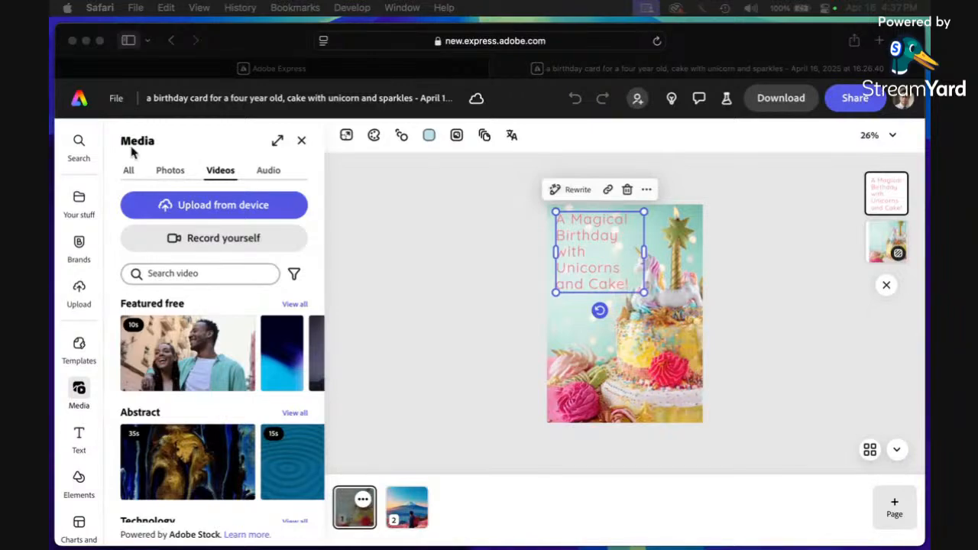
Step: Browse the audio library's sound effects and music categories, including background, brass, jazz and Latin tracks
click(269, 176)
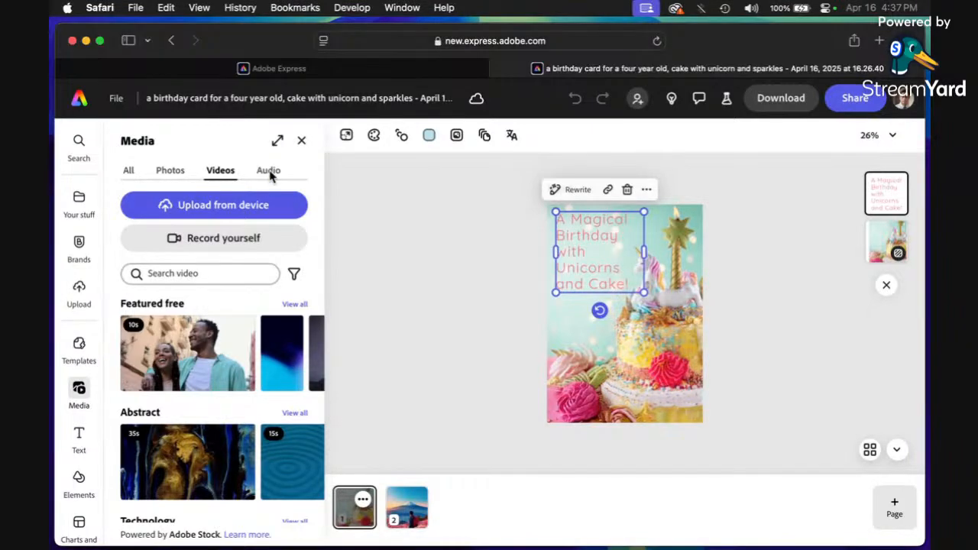
click(269, 177)
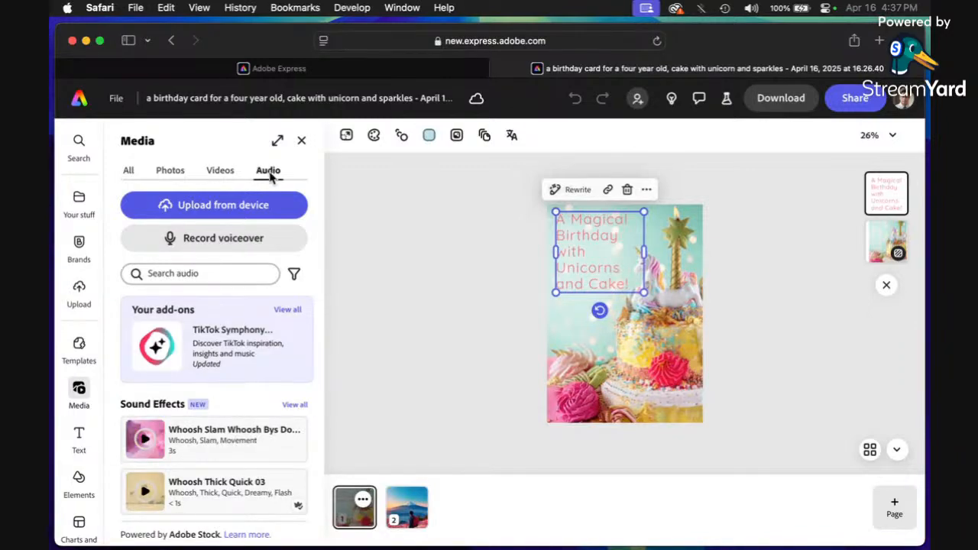
scroll(208, 361, down, 5)
scroll(212, 368, down, 5)
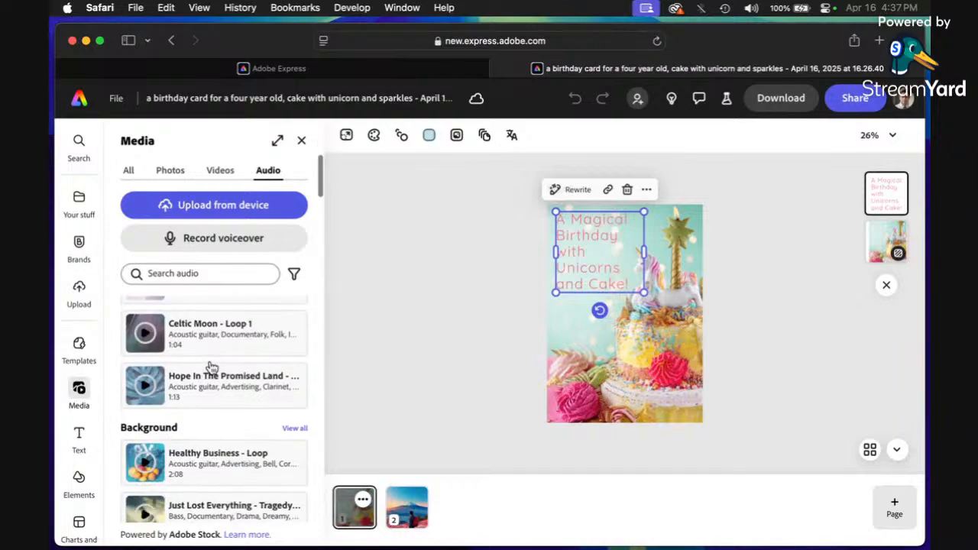
scroll(212, 370, up, 4)
scroll(211, 369, down, 5)
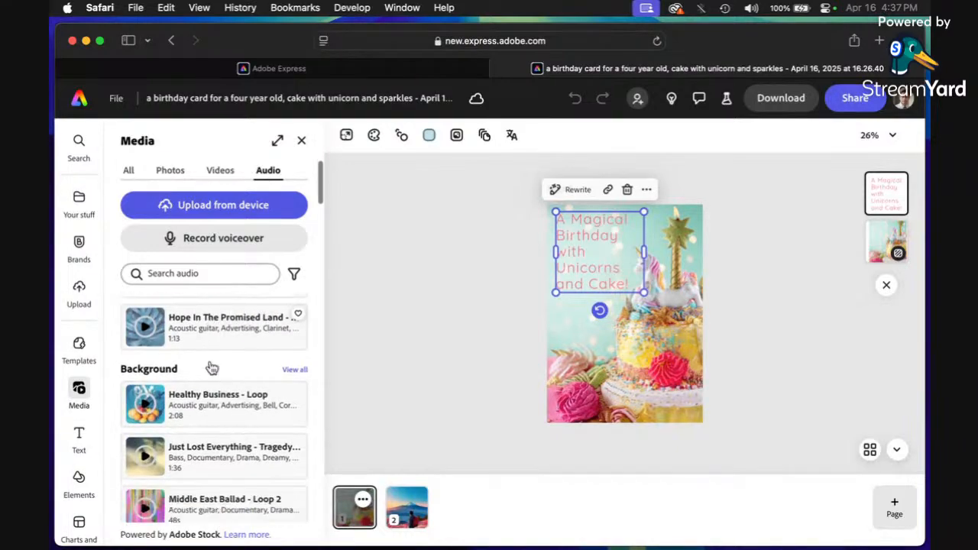
scroll(212, 369, down, 2)
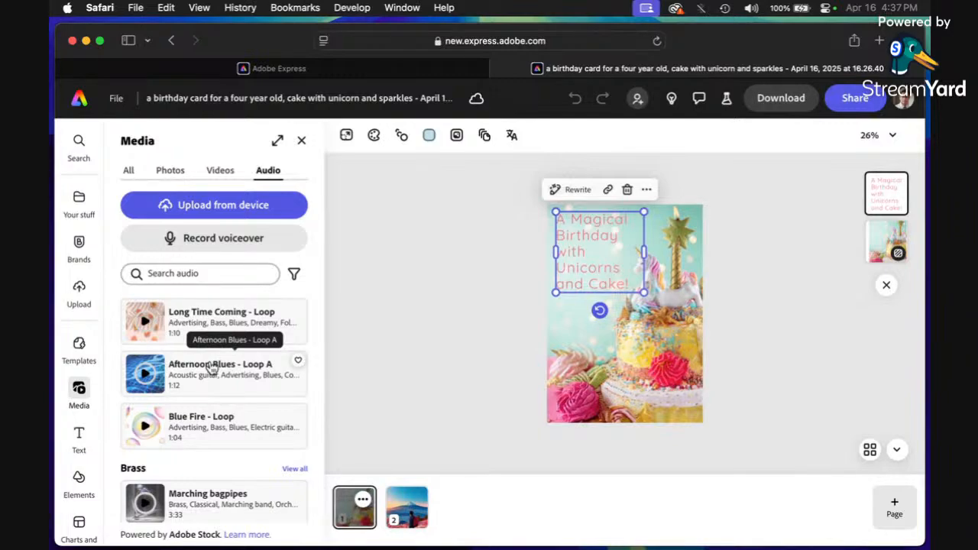
scroll(212, 369, down, 5)
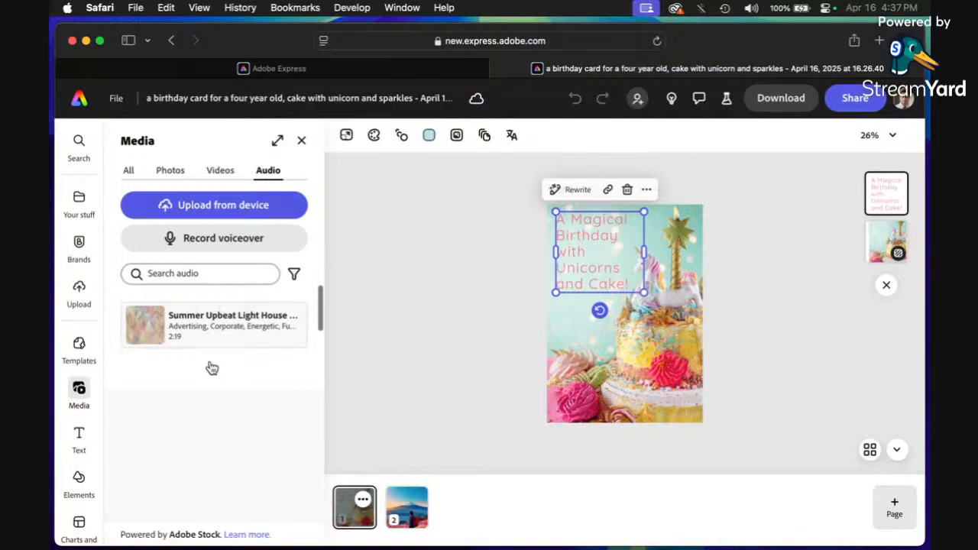
scroll(212, 369, down, 8)
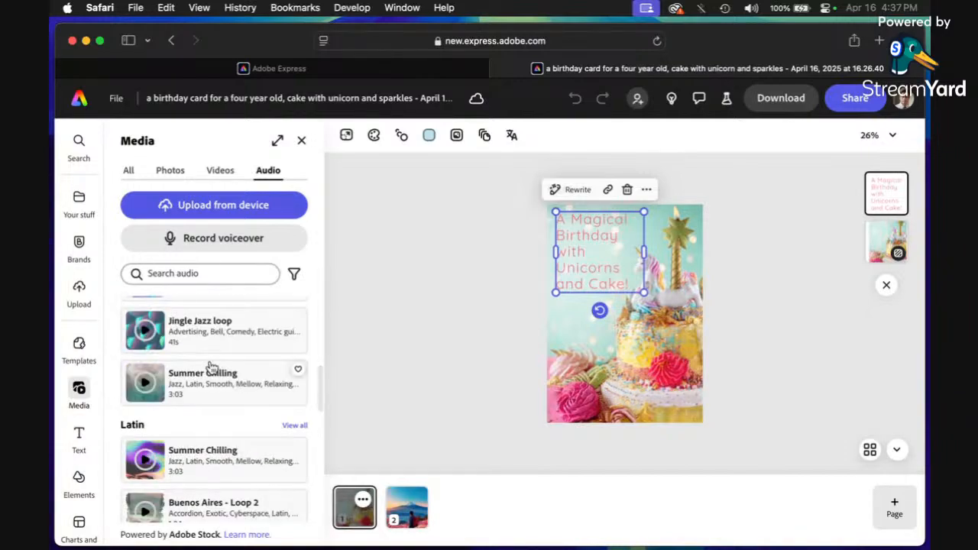
scroll(210, 378, down, 6)
scroll(212, 384, up, 7)
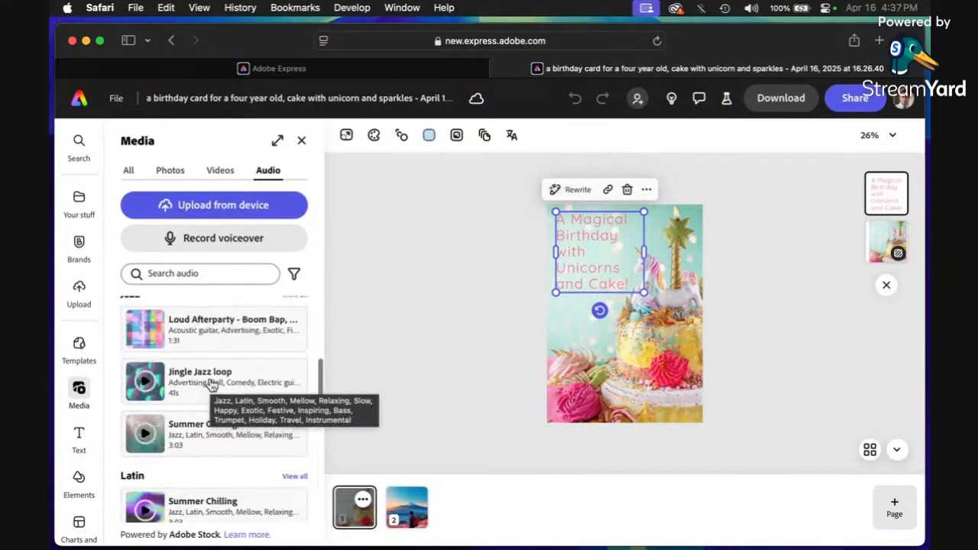
scroll(211, 385, up, 15)
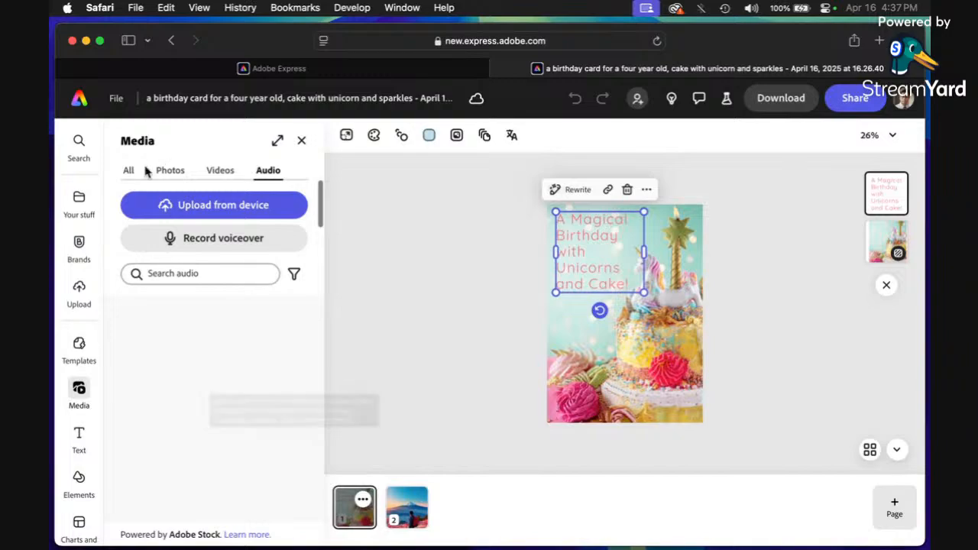
Step: Add a new text box to page 1 and place it below the birthday title with a gap between them
click(83, 437)
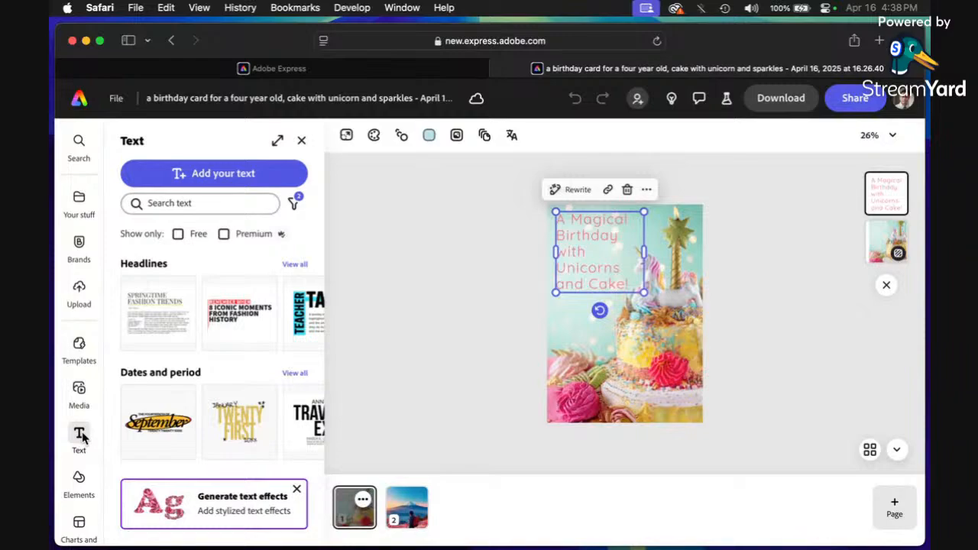
click(215, 178)
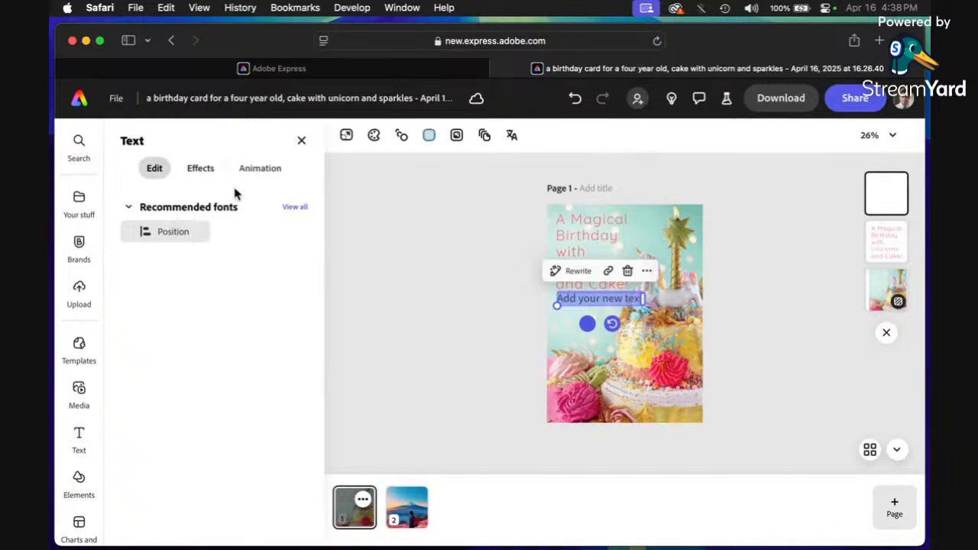
click(893, 135)
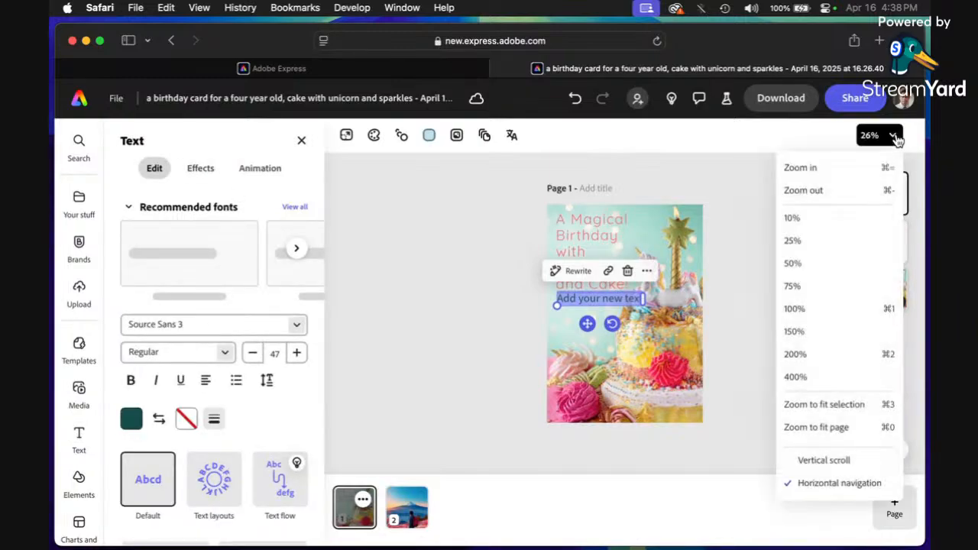
click(822, 312)
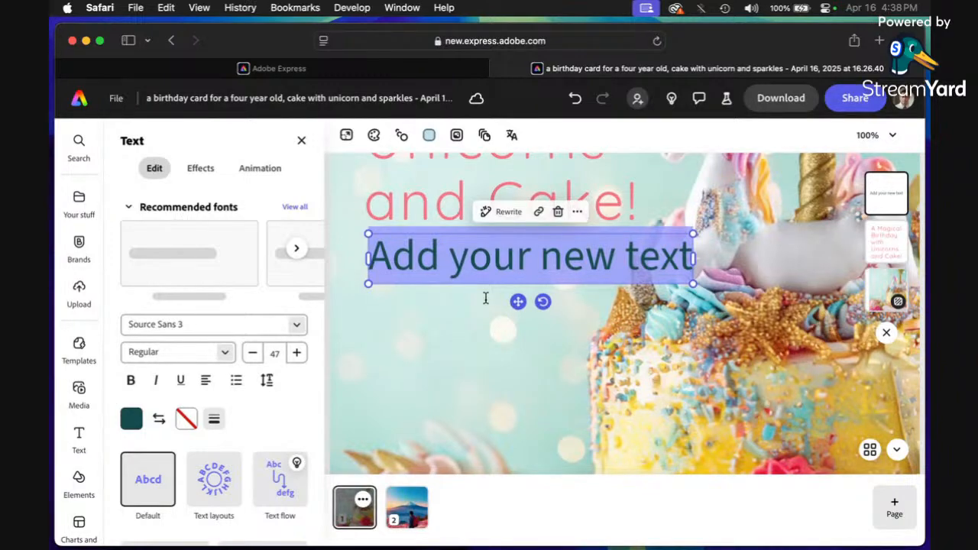
drag(519, 303, 514, 356)
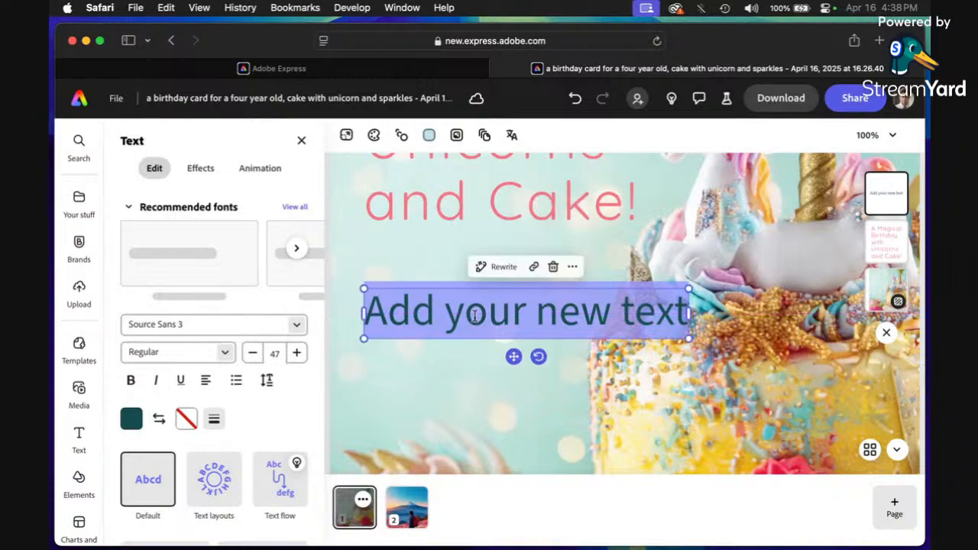
Step: Replace the new text box's placeholder with "Happy 4th Birthday!" on two lines, breaking after "4th"
double_click(475, 313)
triple_click(474, 314)
text(Happu)
key(BackSpace)
text(y 4th)
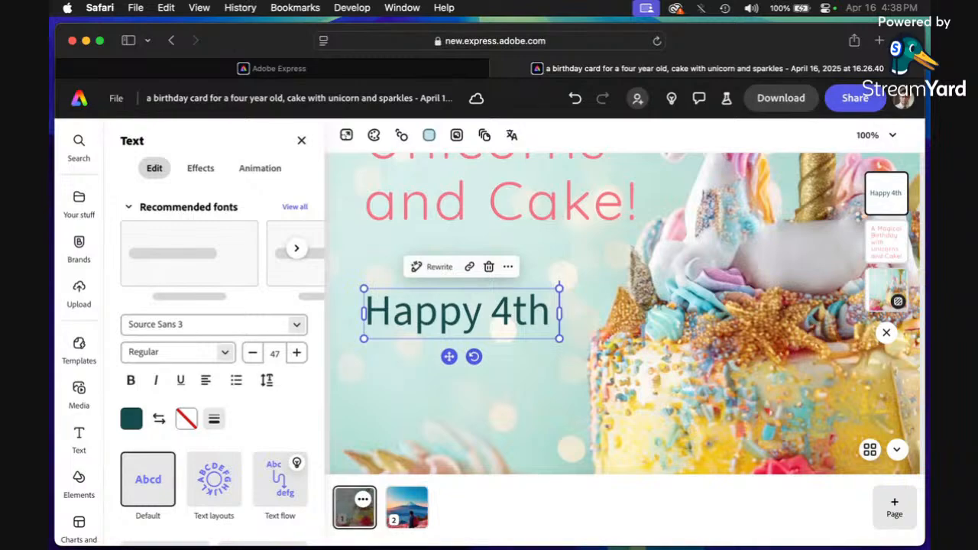
key(Return)
text(Birthd)
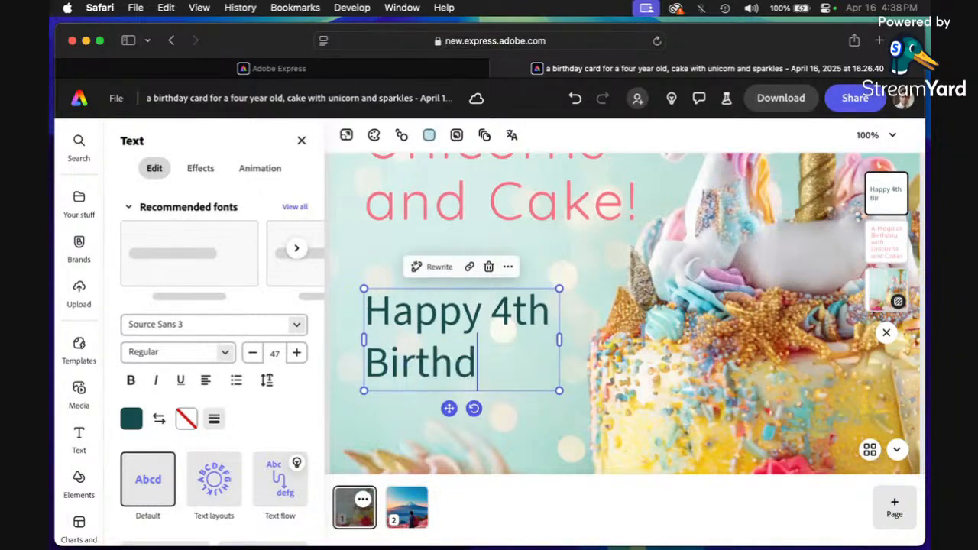
text(a)
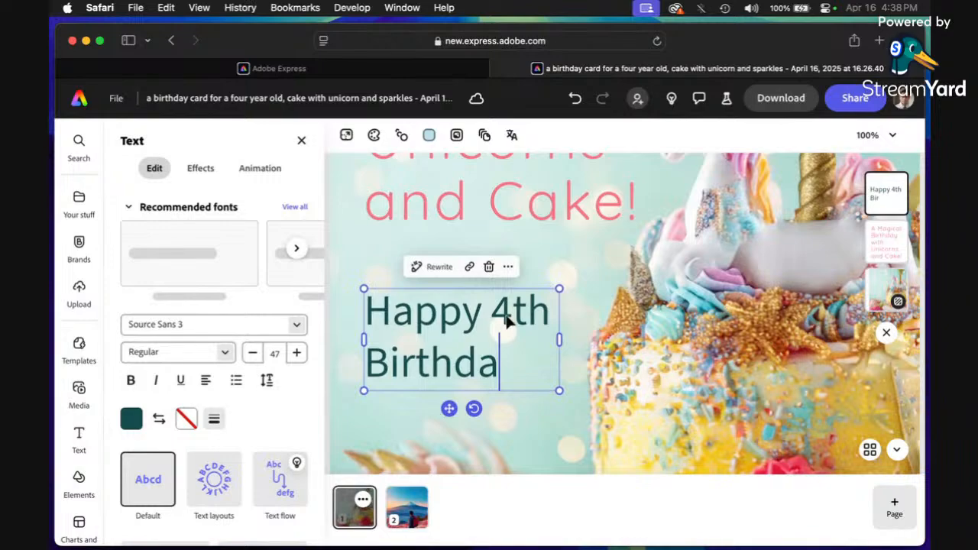
key(BackSpace)
text(day!)
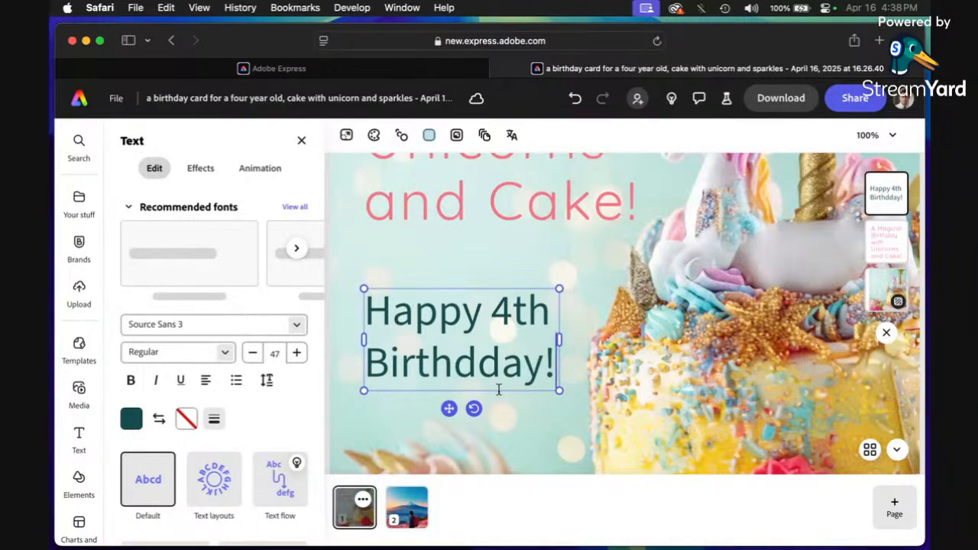
click(501, 375)
key(BackSpace)
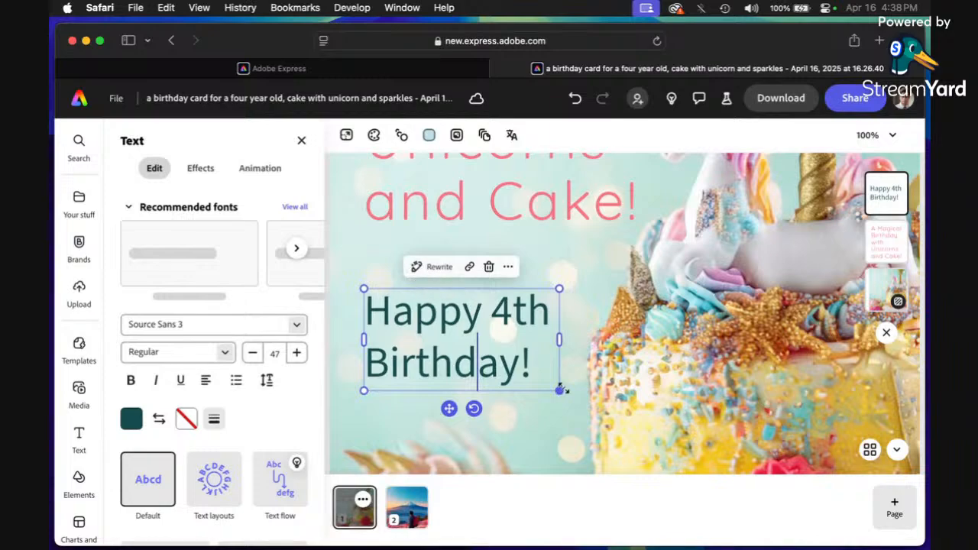
Step: Enlarge the "Happy 4th Birthday!" text to size 65 and move it slightly up towards the title
drag(563, 389, 635, 430)
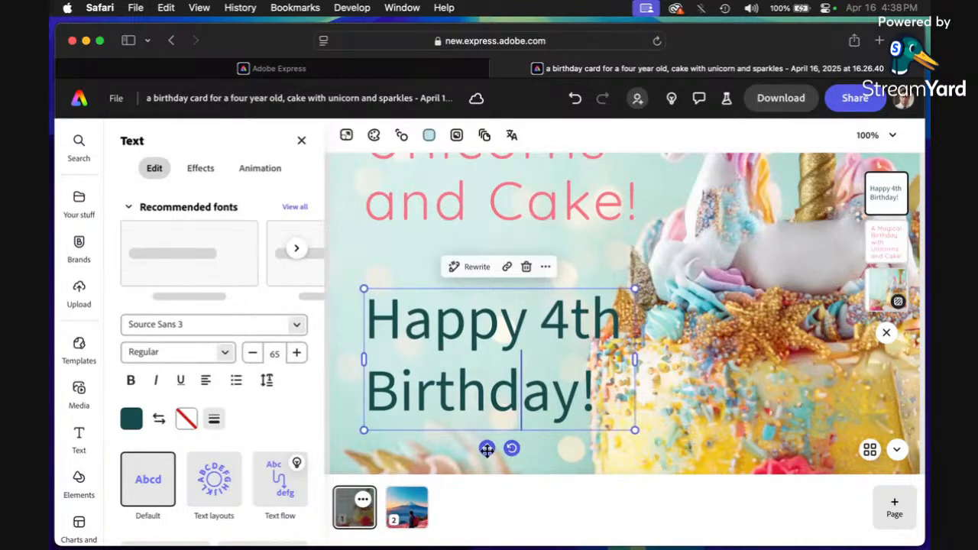
drag(484, 448, 490, 422)
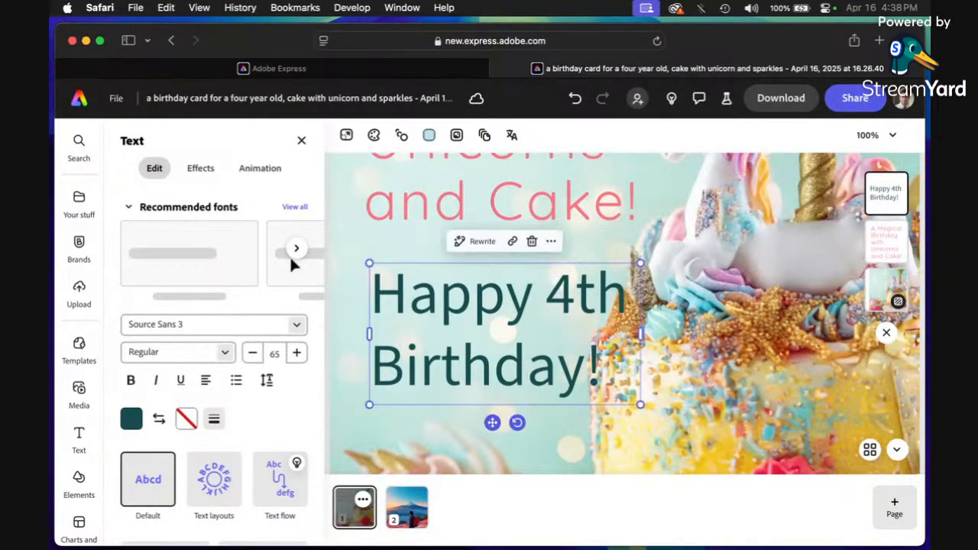
Step: Browse the recommended fonts and the full font list for the "Happy 4th Birthday!" text without changing its font
click(294, 207)
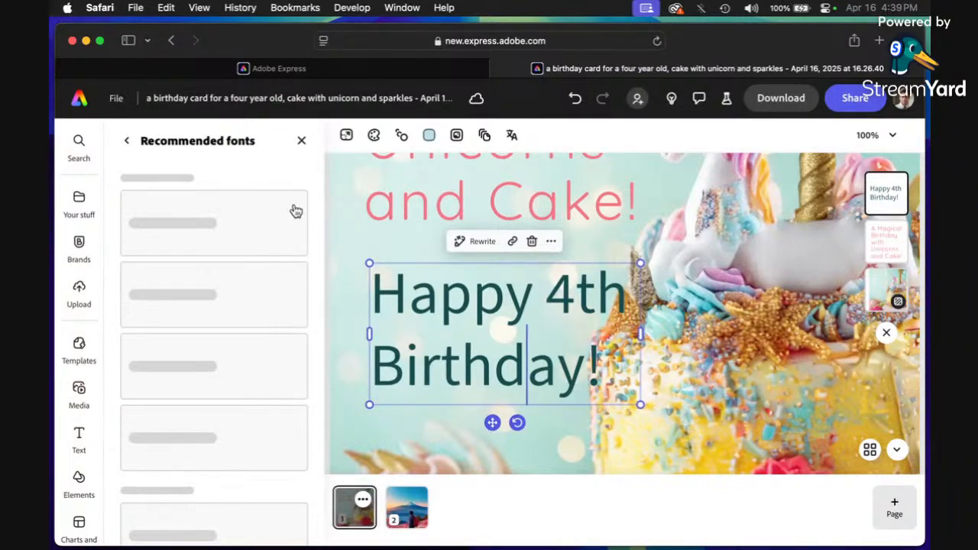
click(128, 143)
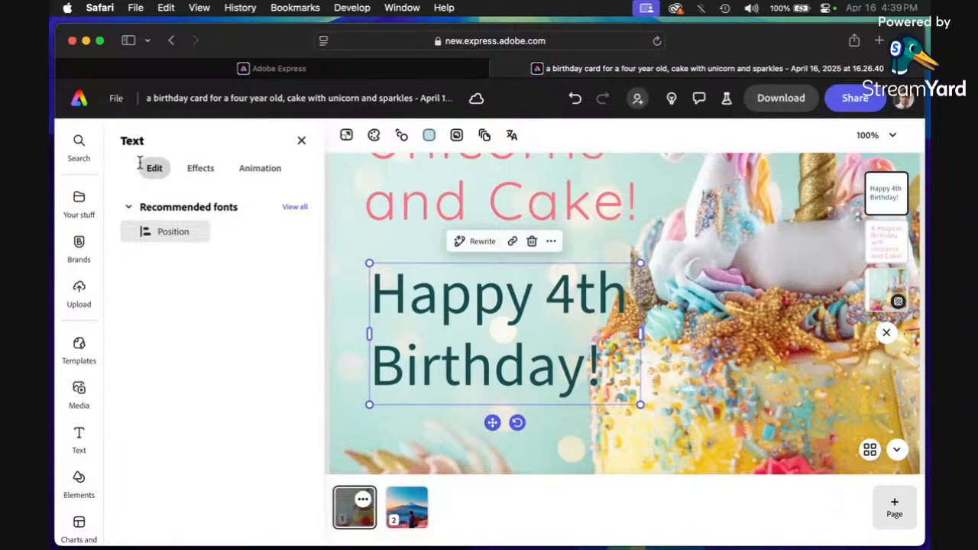
click(142, 168)
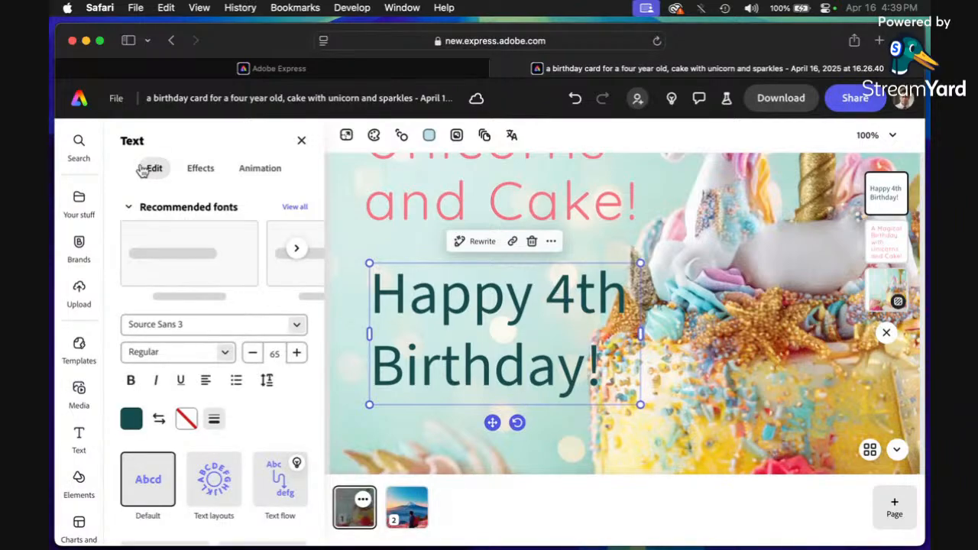
click(296, 329)
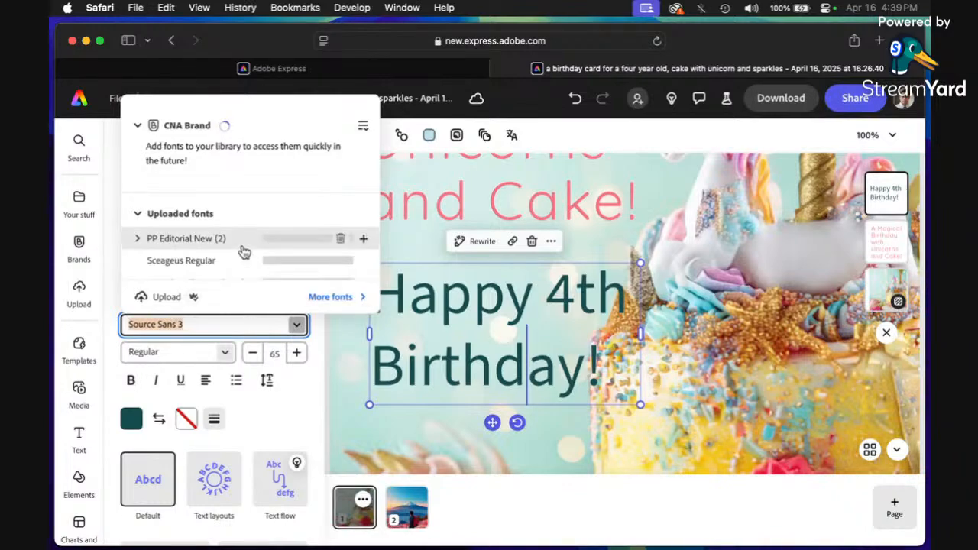
scroll(243, 253, down, 3)
scroll(243, 253, down, 10)
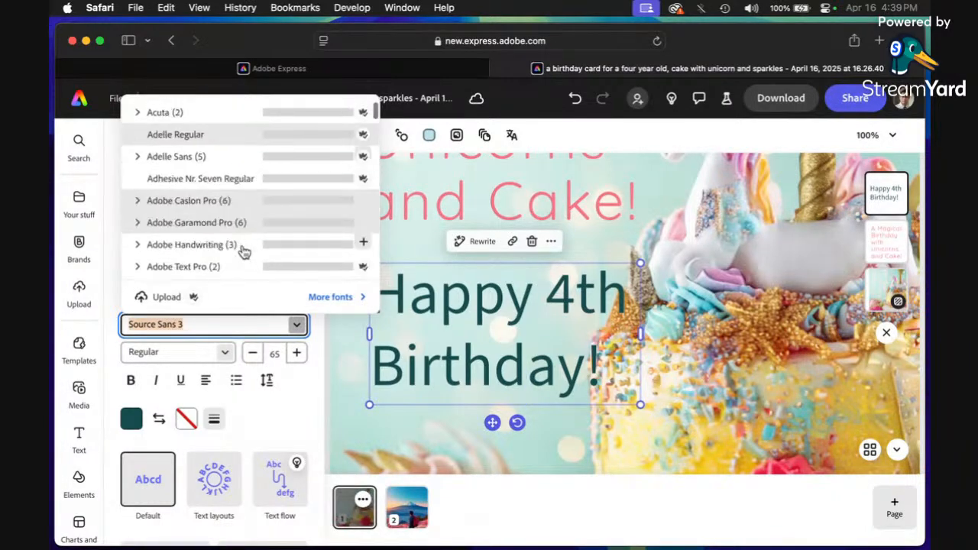
scroll(243, 252, up, 7)
scroll(243, 252, up, 1)
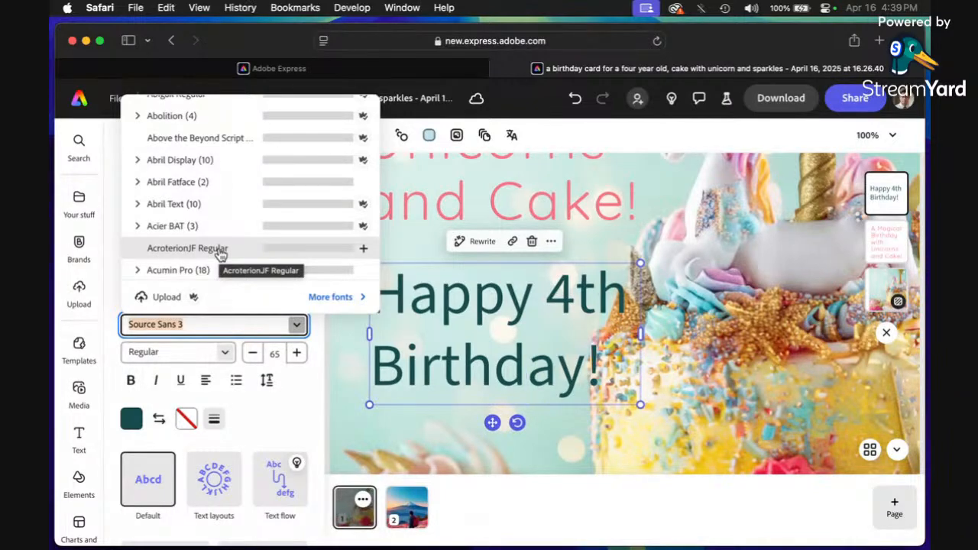
scroll(221, 264, down, 5)
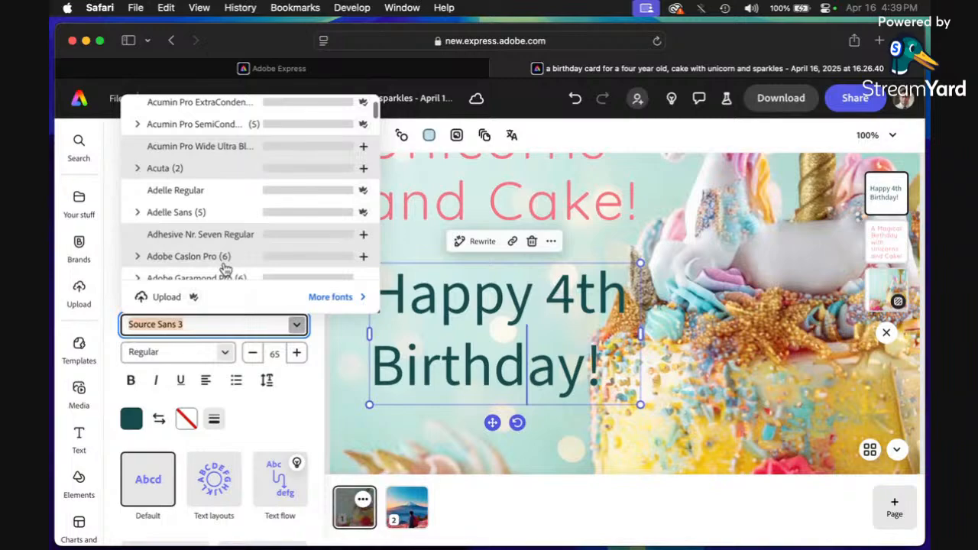
scroll(225, 269, up, 1)
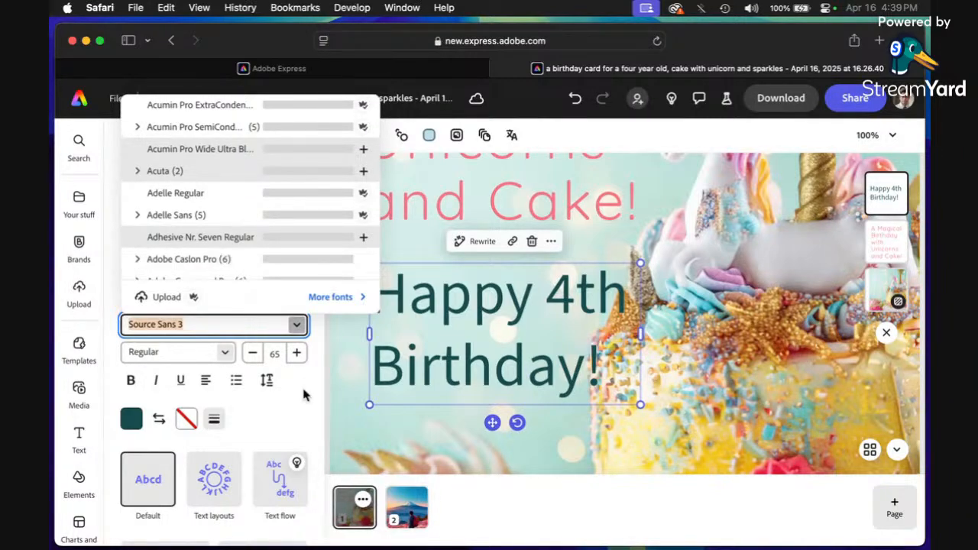
click(301, 421)
Step: Apply the Circle text layout to the "Happy 4th Birthday!" text
scroll(298, 424, down, 1)
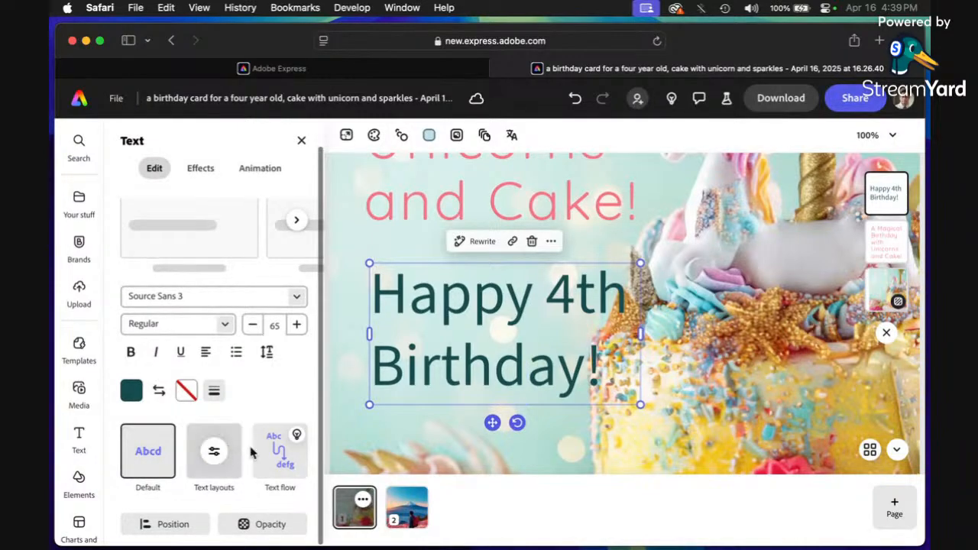
click(214, 454)
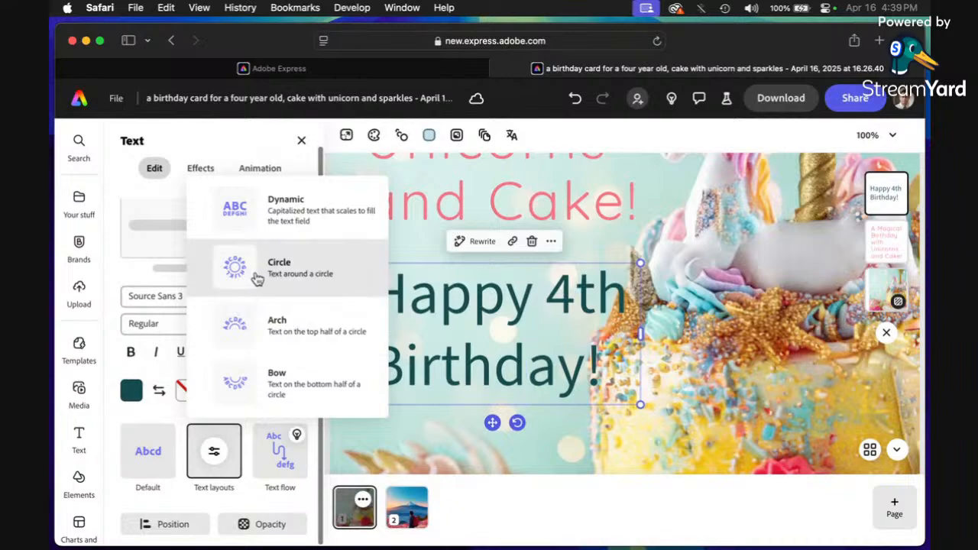
click(257, 278)
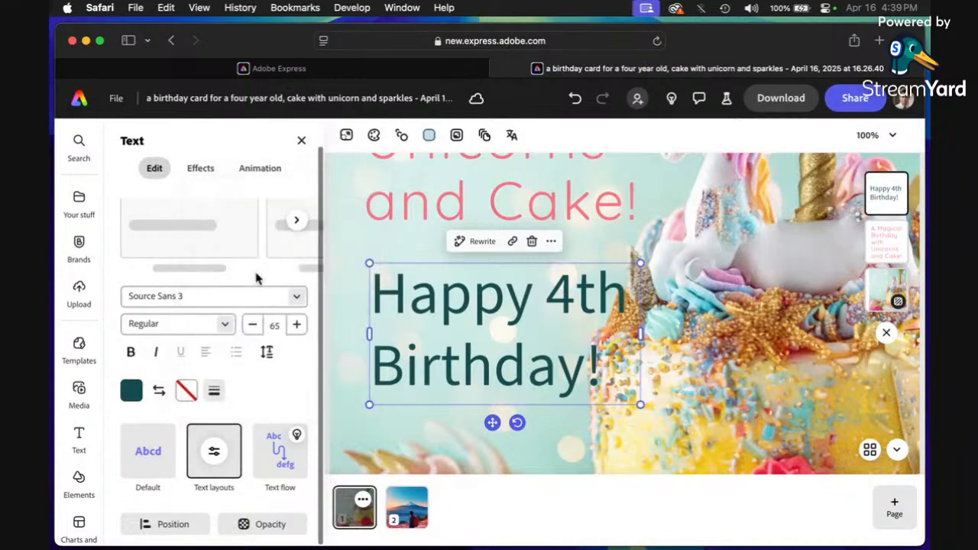
Step: Switch the "Happy 4th Birthday!" text to the Arch layout so it curves over the top half of a circle
click(214, 451)
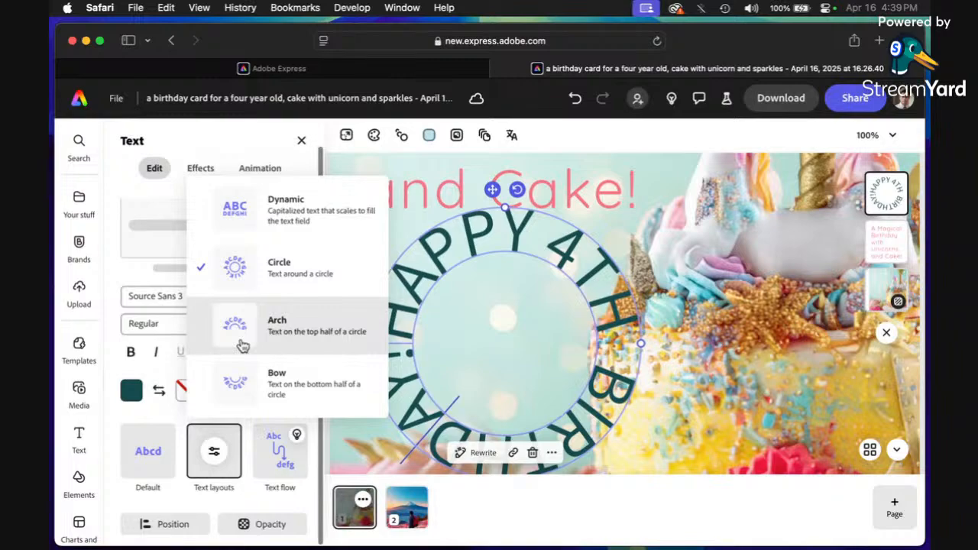
click(242, 346)
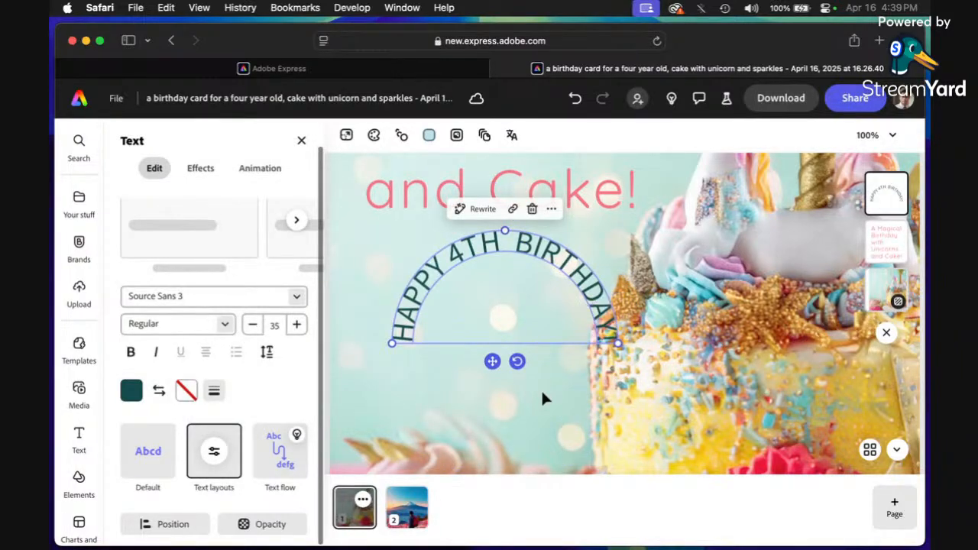
scroll(542, 393, down, 3)
scroll(542, 394, down, 2)
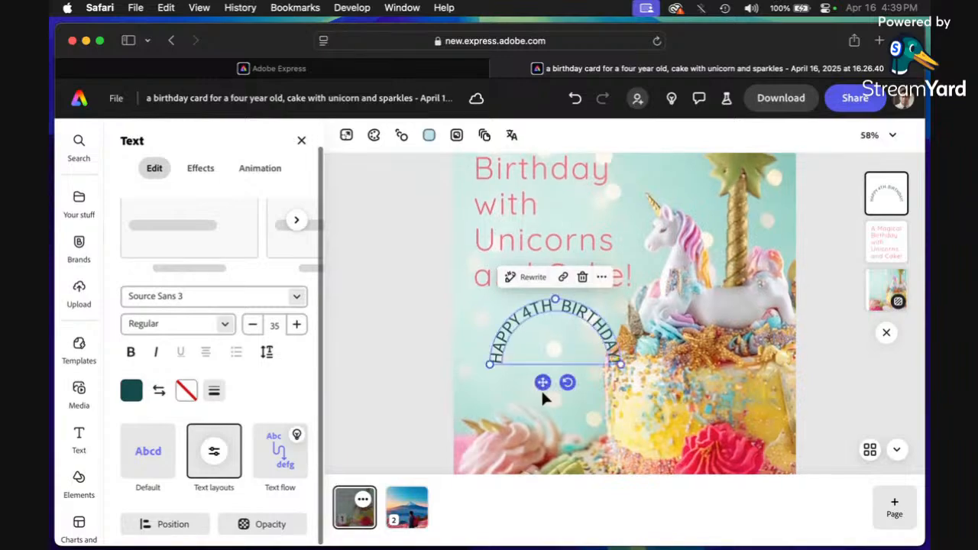
scroll(542, 394, up, 2)
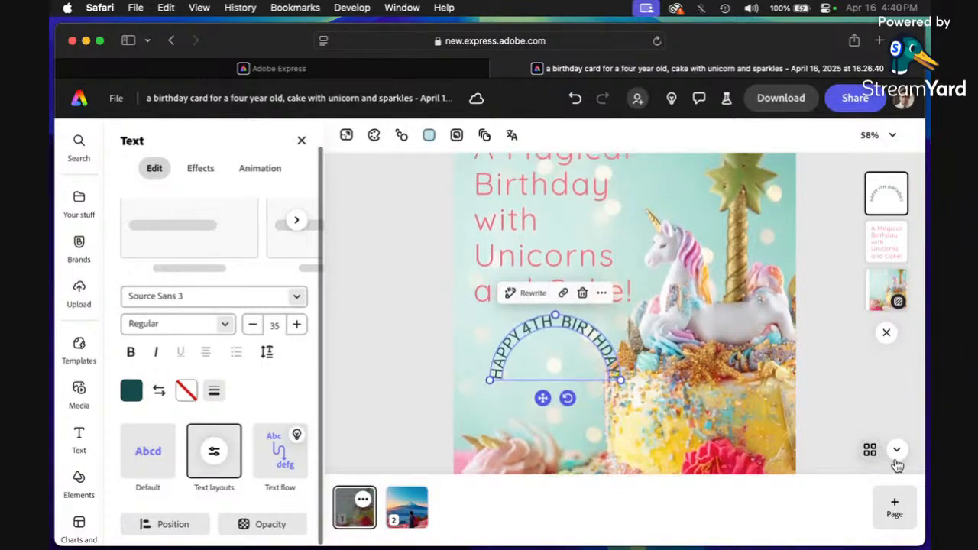
Step: Add a blank page directly after the birthday card page
click(894, 508)
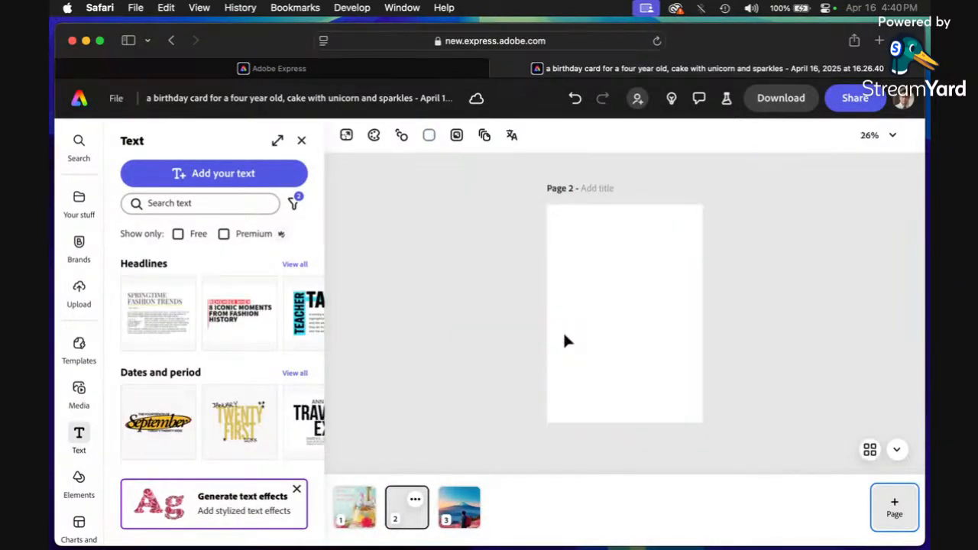
scroll(614, 305, up, 1)
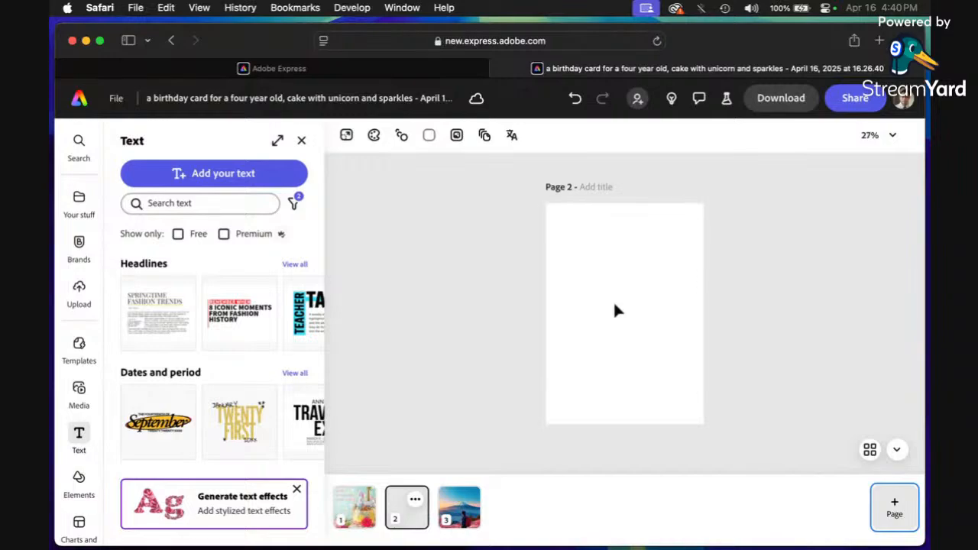
click(891, 135)
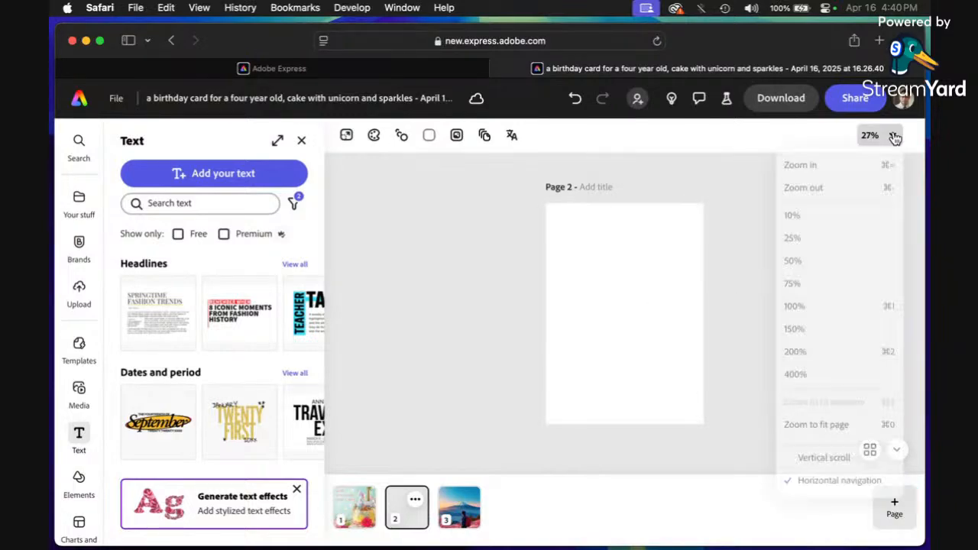
click(810, 317)
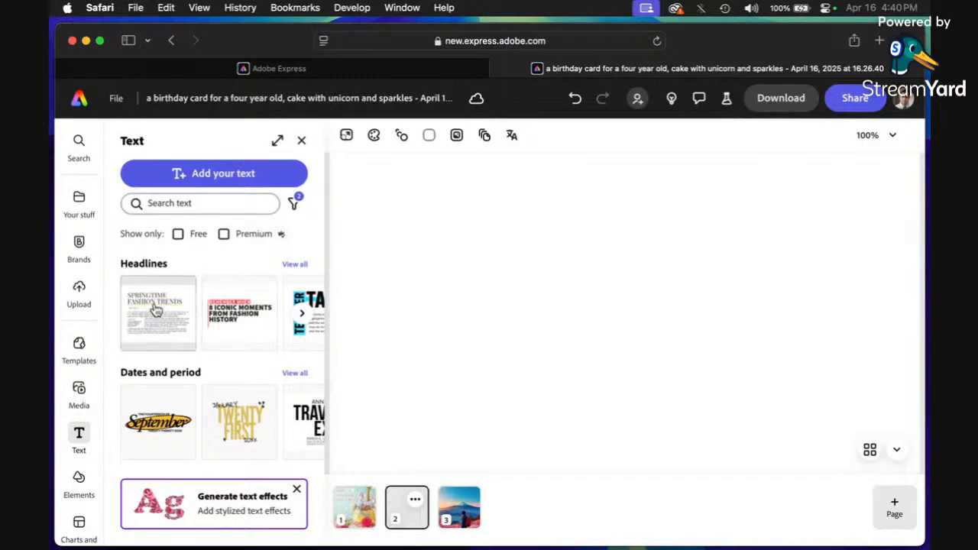
Step: Place the "Springtime Fashion Trends" headline text template on the blank page 2
scroll(200, 306, down, 5)
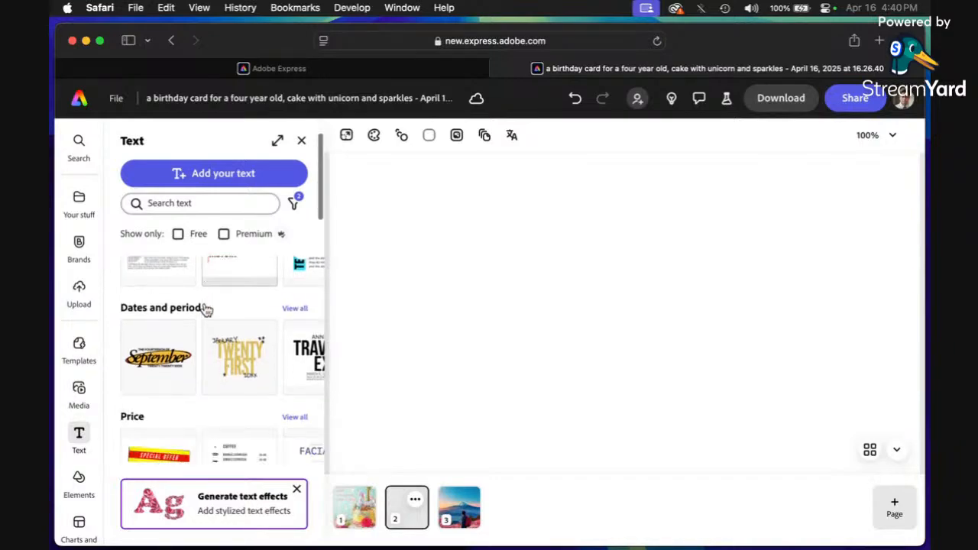
scroll(206, 310, up, 5)
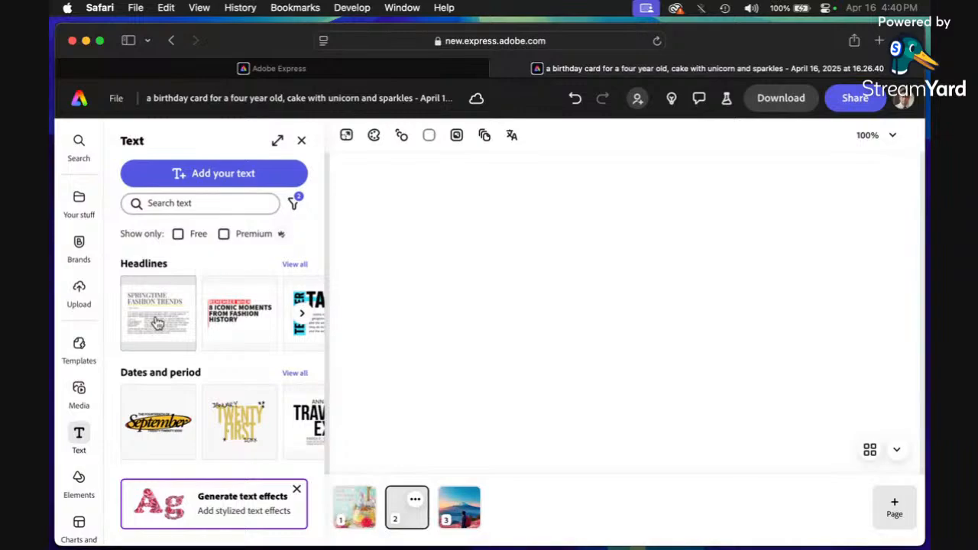
drag(157, 322, 537, 313)
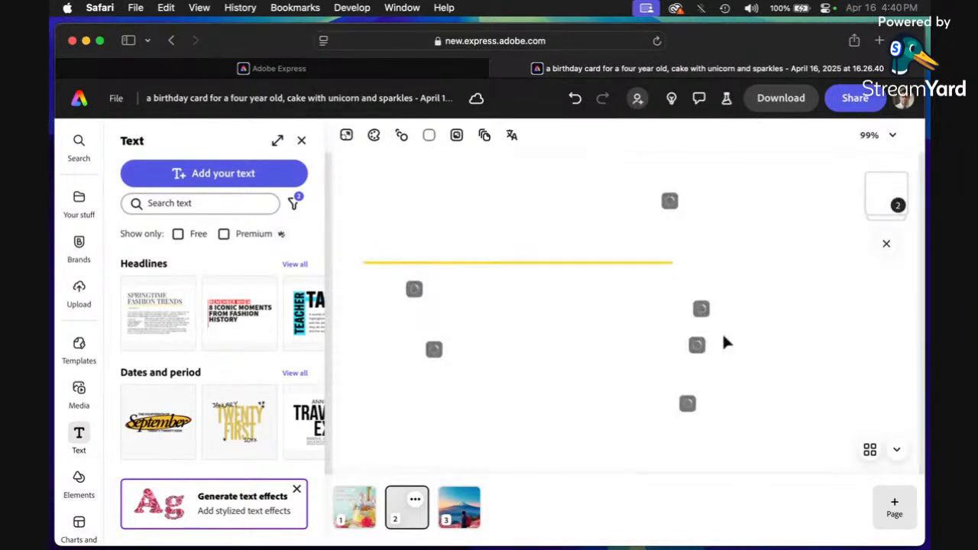
Step: Browse the text template categories, including dates, prices, buttons, speech bubbles, stickers, bios, social and menus
scroll(219, 360, down, 1)
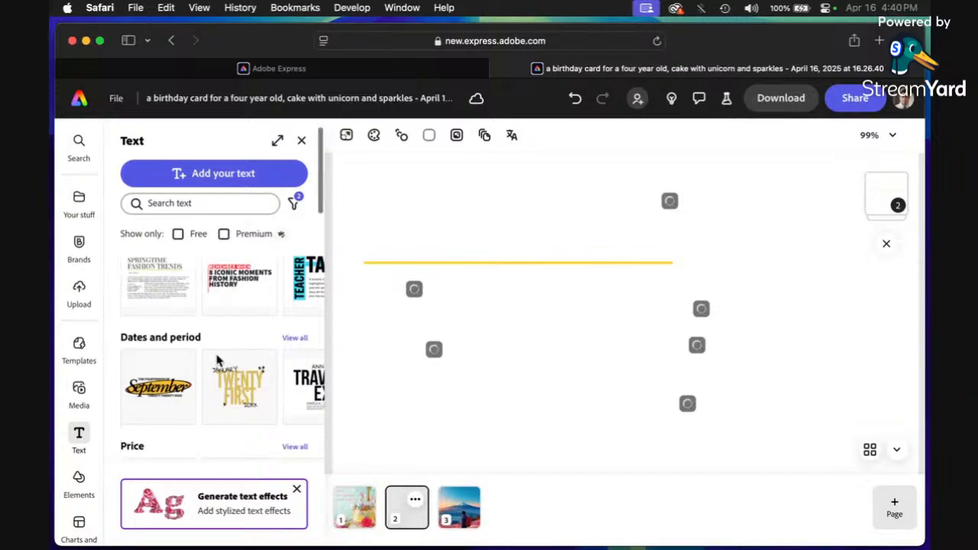
scroll(219, 360, down, 6)
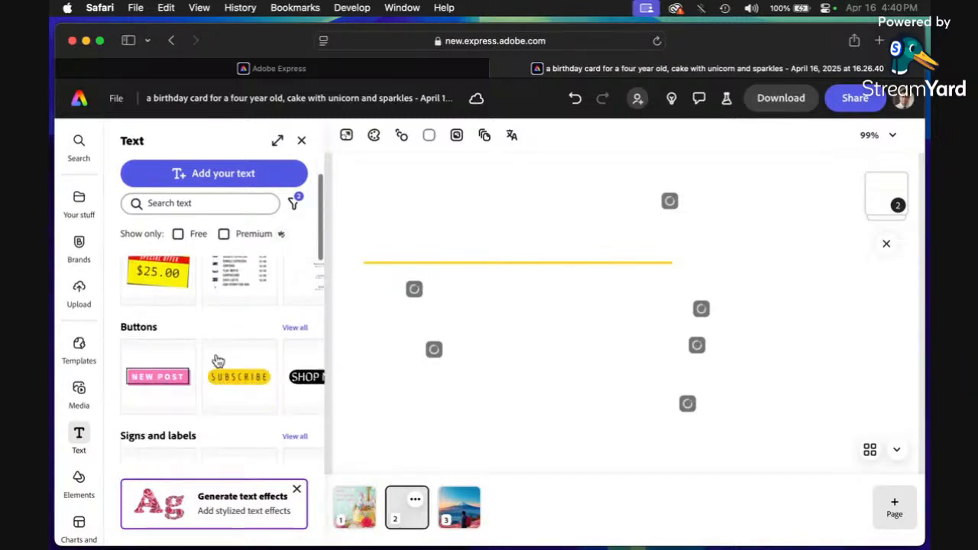
scroll(218, 360, down, 7)
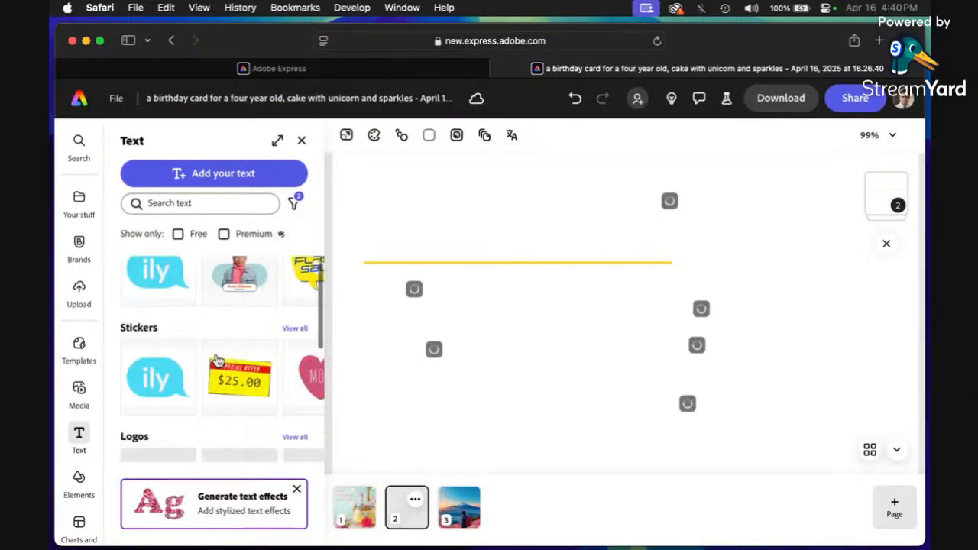
scroll(218, 360, up, 3)
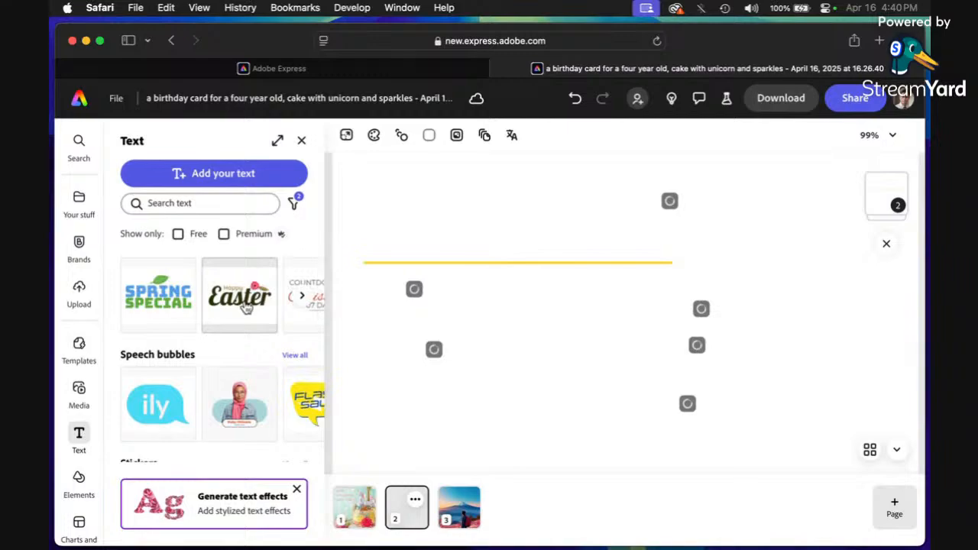
scroll(246, 307, right, 2)
scroll(245, 306, right, 2)
scroll(244, 303, left, 2)
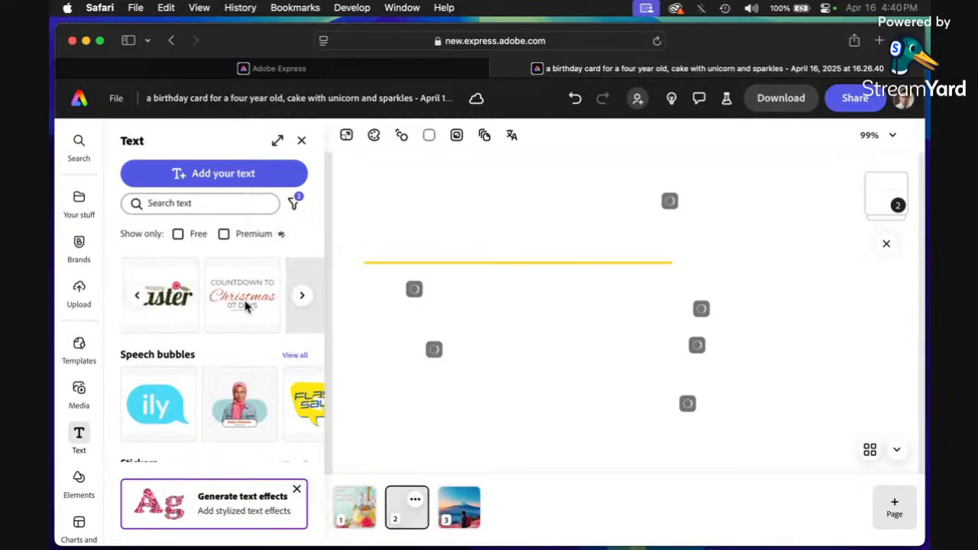
scroll(215, 360, down, 3)
scroll(215, 360, down, 8)
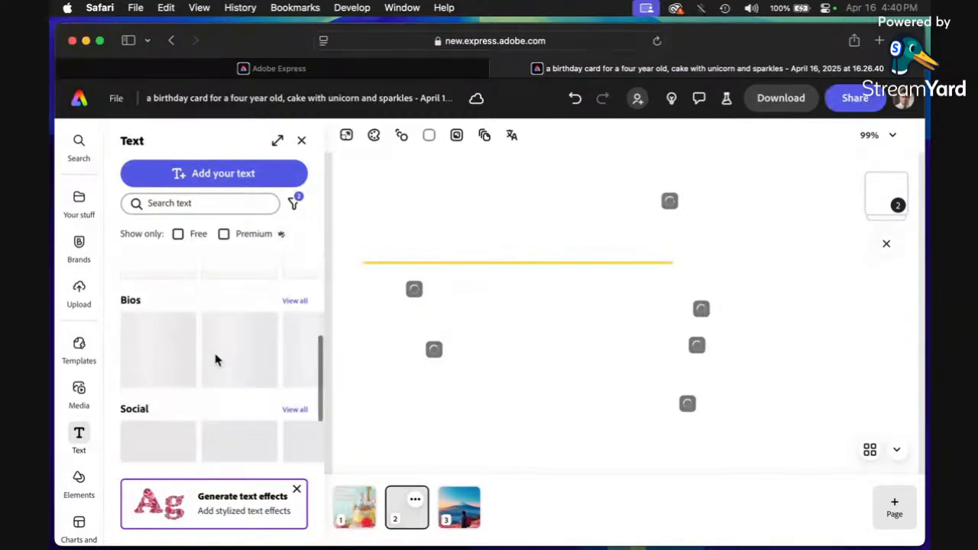
scroll(215, 360, down, 6)
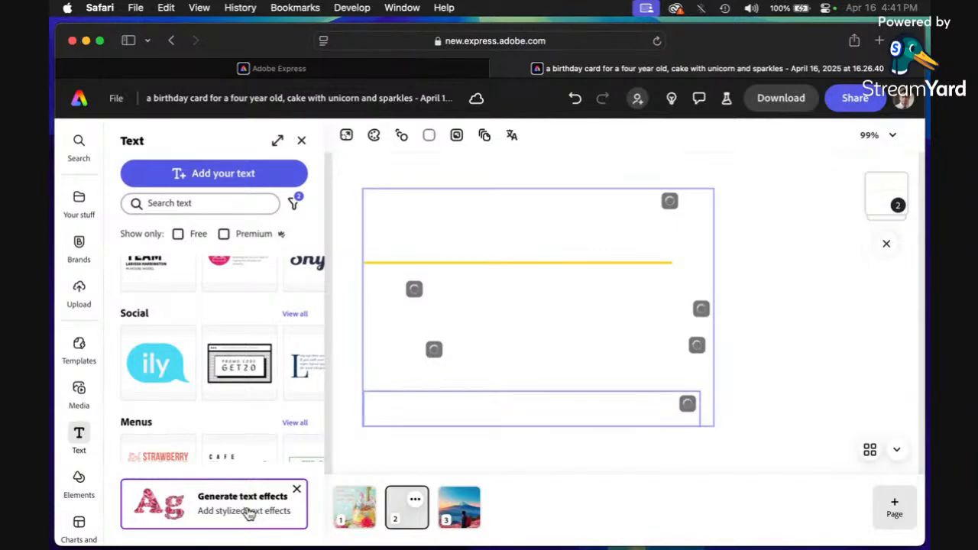
Step: Delete the headline text template from page 2
scroll(766, 354, down, 1)
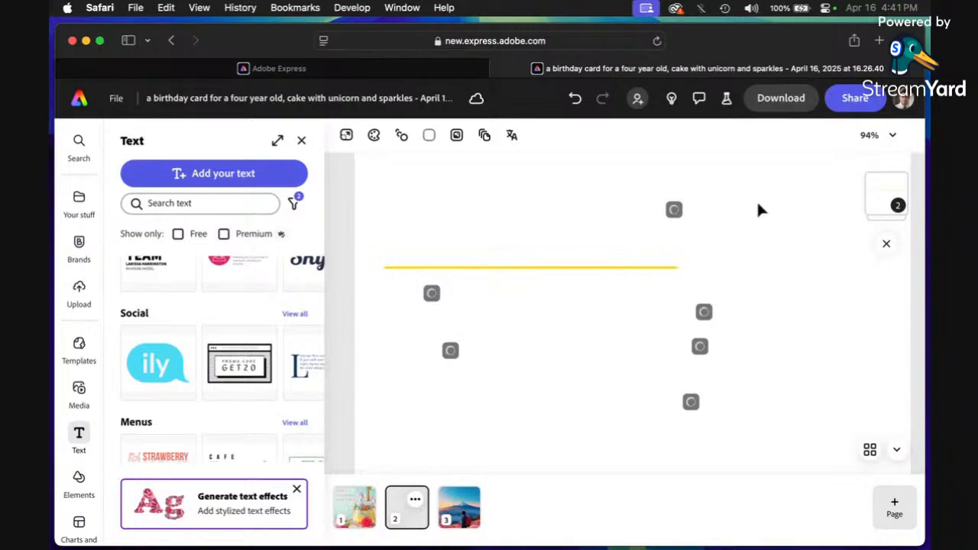
click(472, 412)
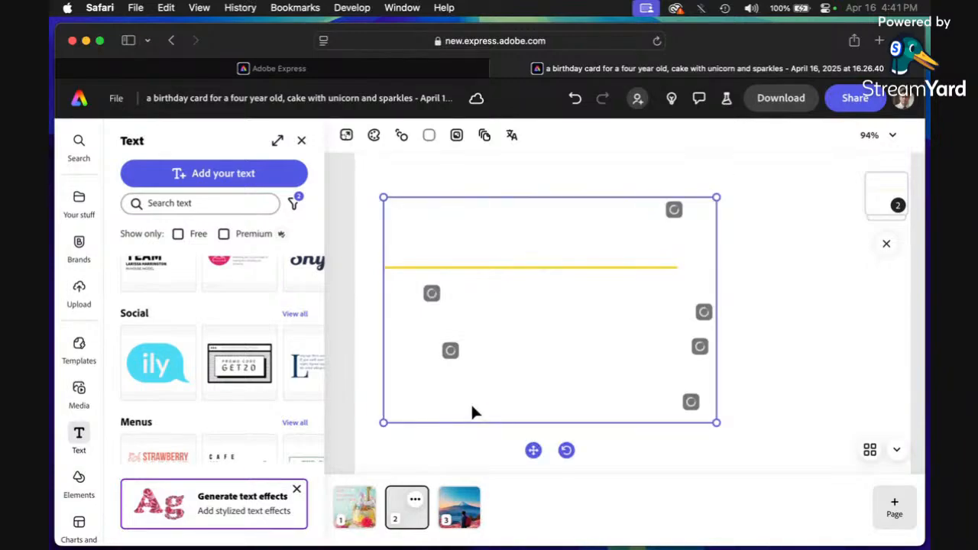
key(Delete)
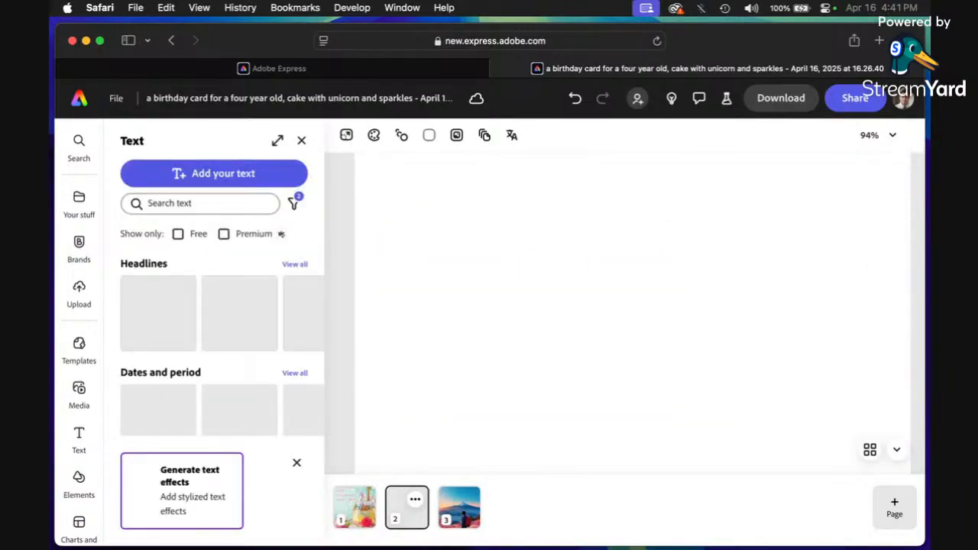
Step: Add the pink "P" sample from the generated text effects to page 2, using its "soft pink peony petals" prompt
click(195, 520)
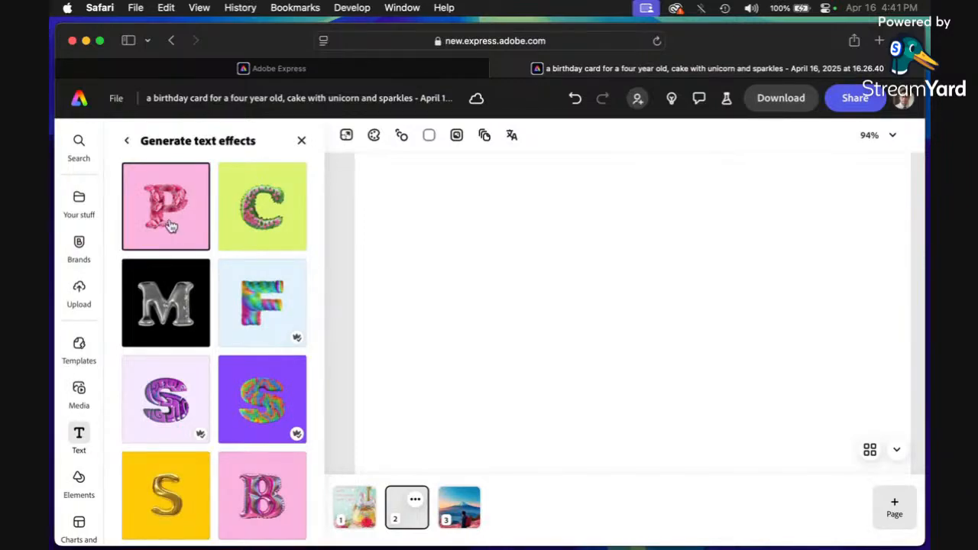
scroll(170, 225, down, 1)
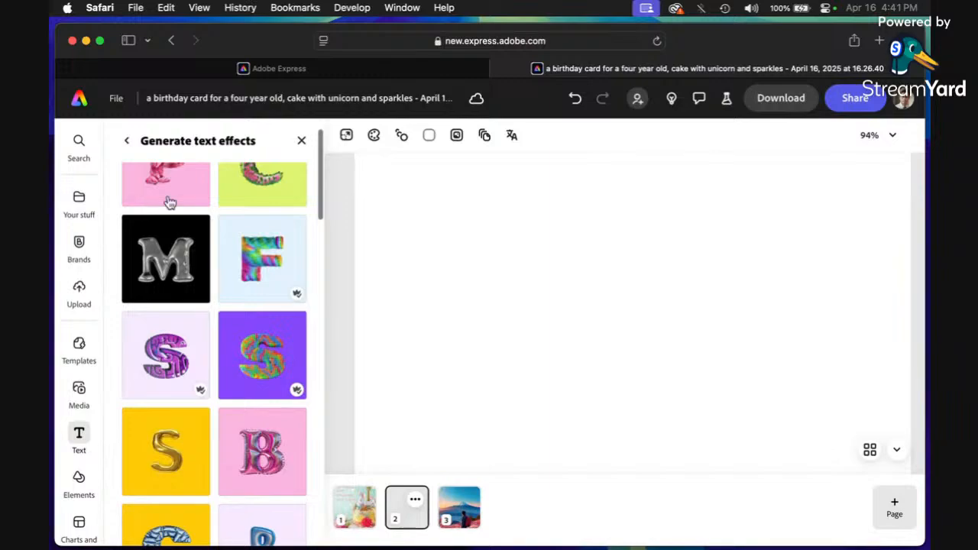
click(168, 197)
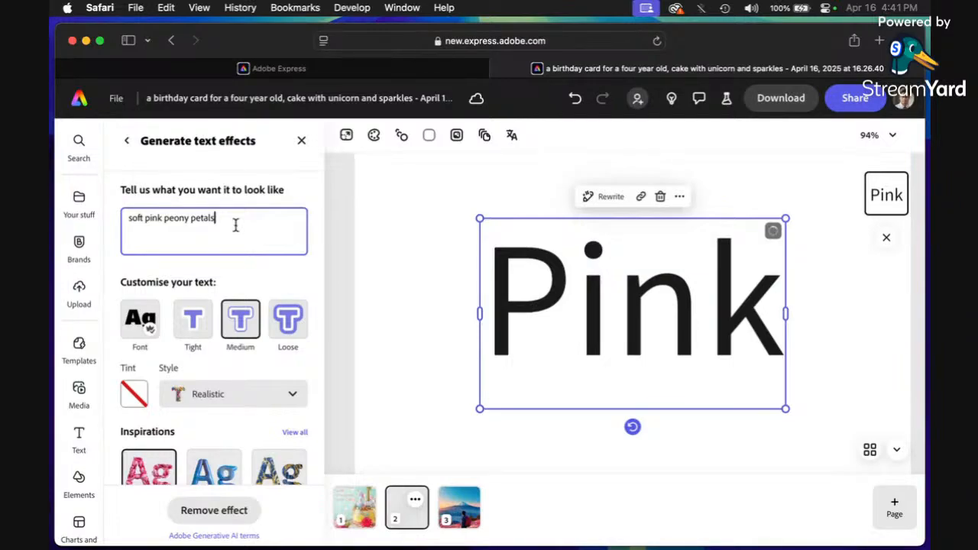
scroll(304, 375, down, 1)
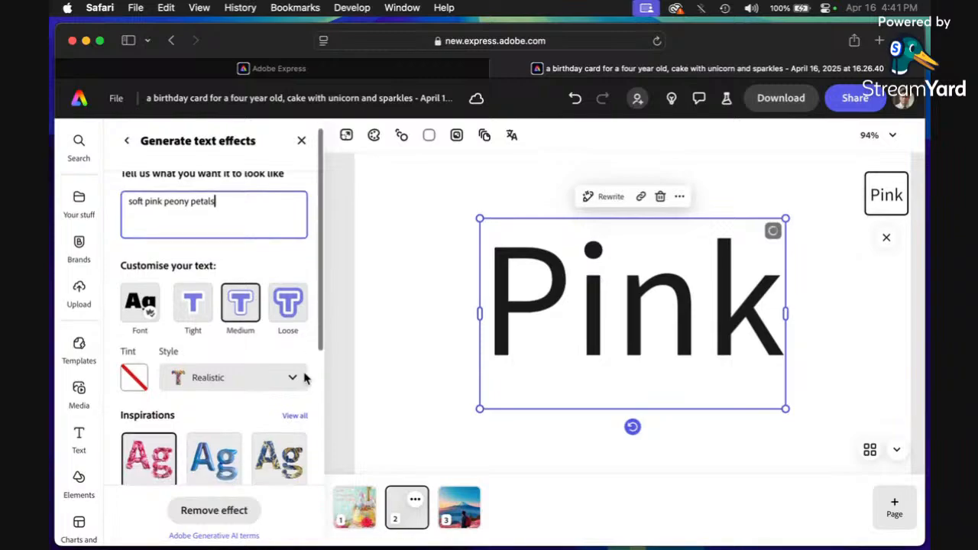
scroll(305, 378, down, 3)
scroll(306, 378, up, 3)
double_click(561, 308)
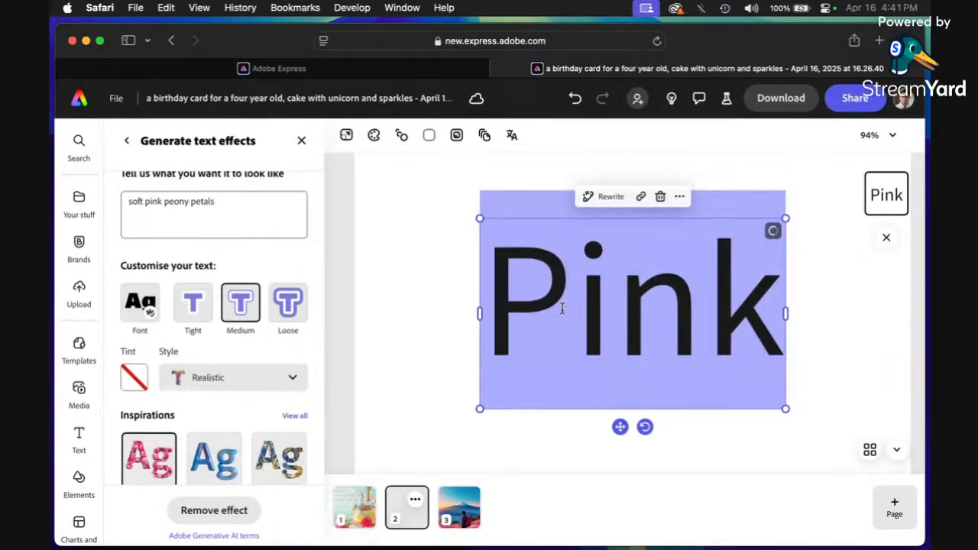
click(552, 310)
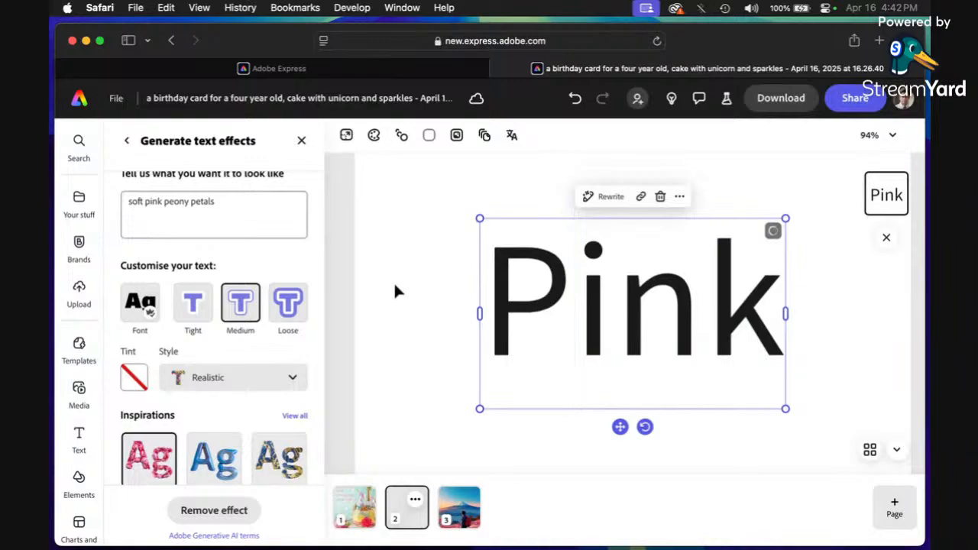
Step: Change the Pink text effect's description to "soft pink rose petals"
click(258, 212)
scroll(258, 214, up, 1)
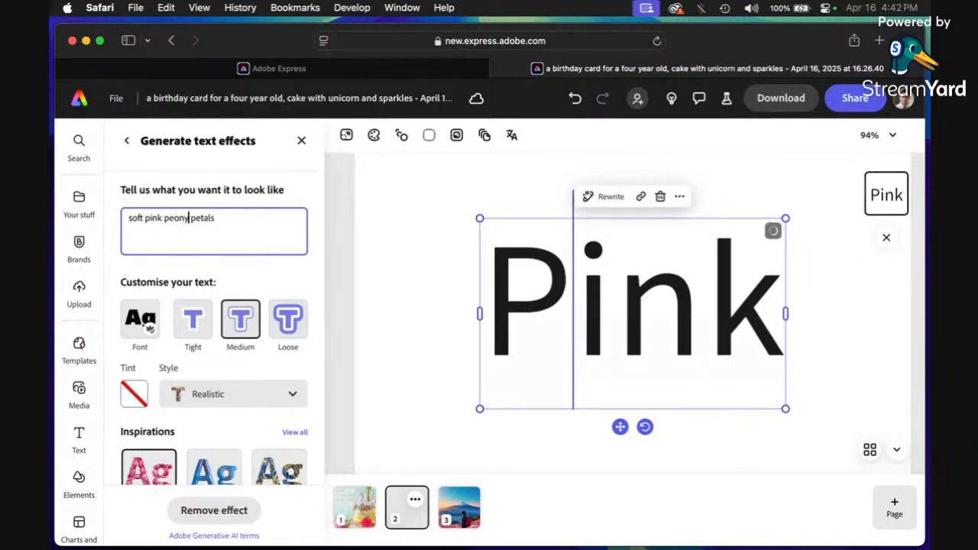
key(BackSpace)
key(BackSpace)
key(BackSpace)
key(BackSpace)
key(BackSpace)
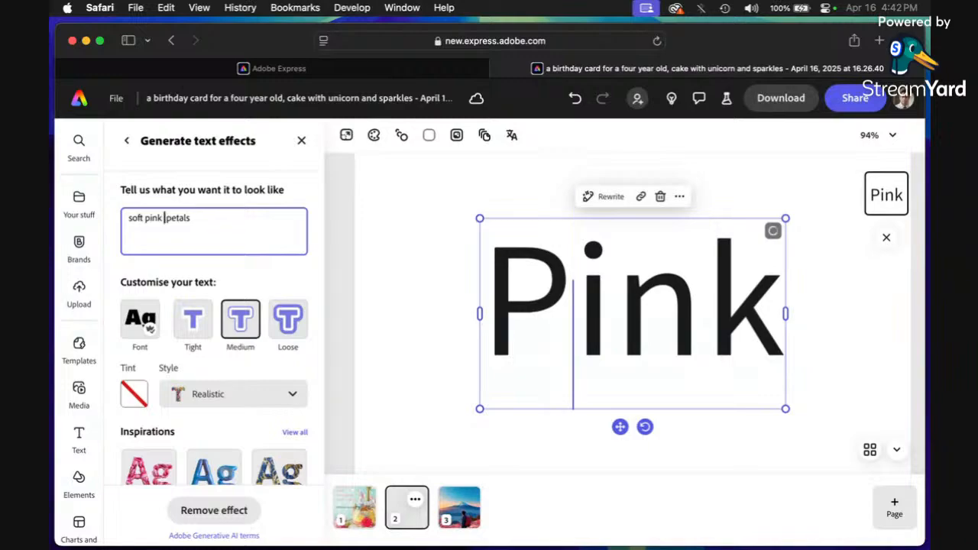
text(rose)
click(535, 307)
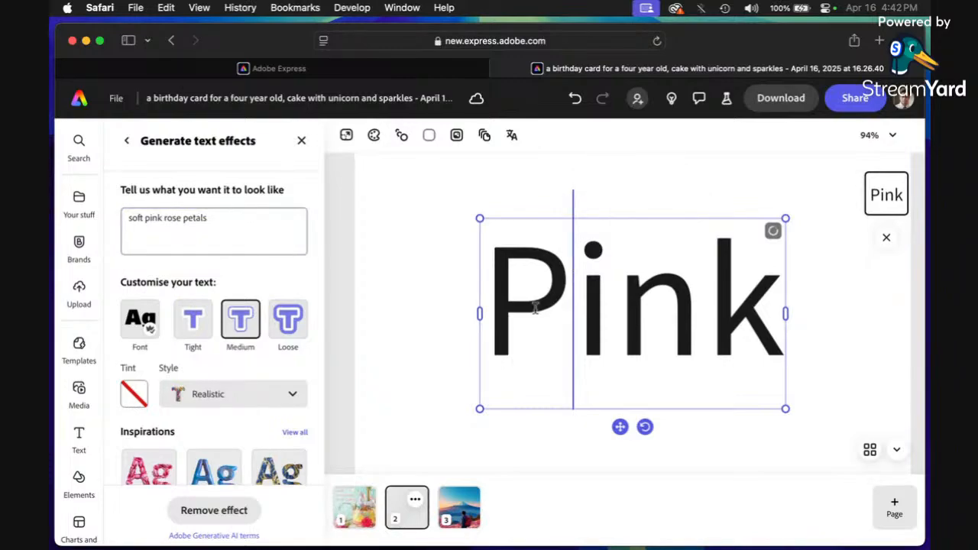
drag(535, 307, 572, 307)
click(760, 323)
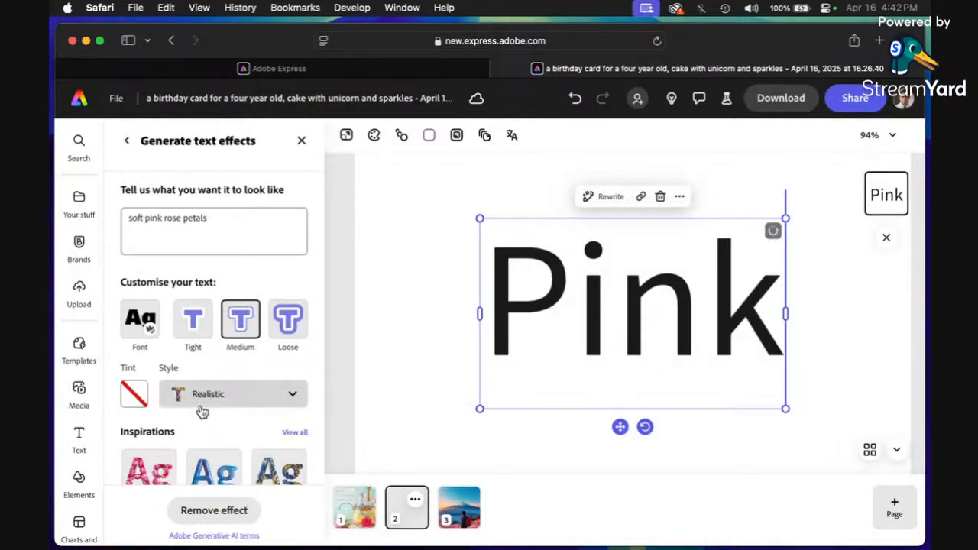
Step: Examine the text effect's style options and inspirations, the sample effects gallery and the Pink text's formatting settings
scroll(200, 411, down, 2)
scroll(200, 411, down, 3)
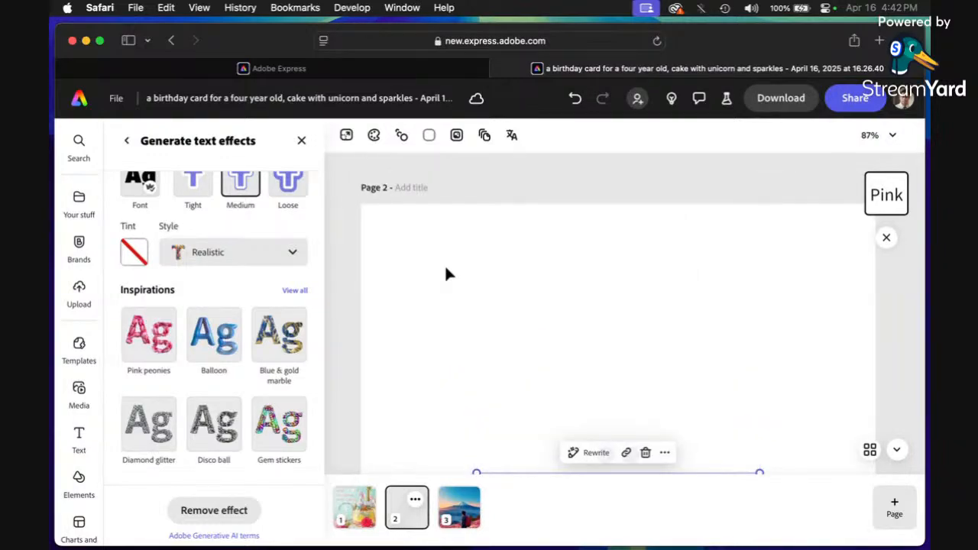
click(82, 436)
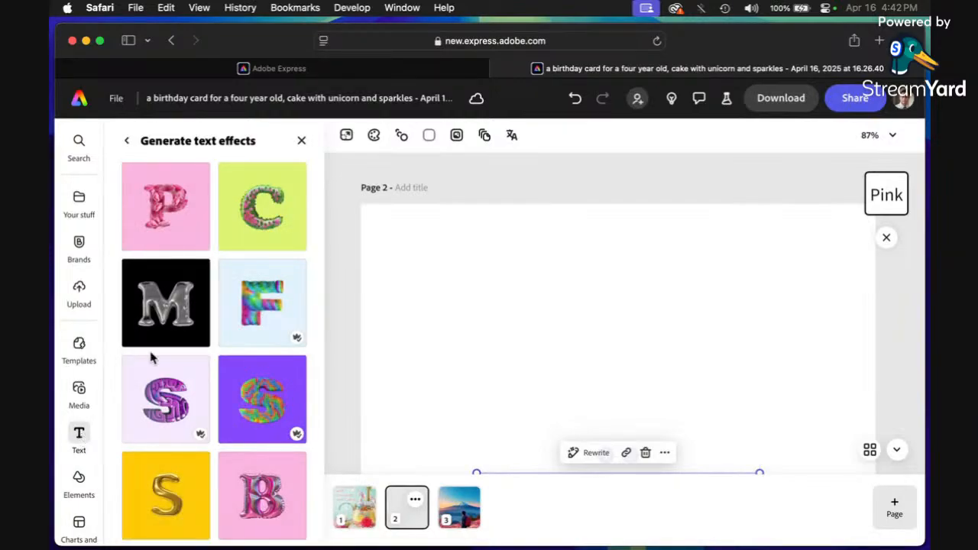
click(305, 142)
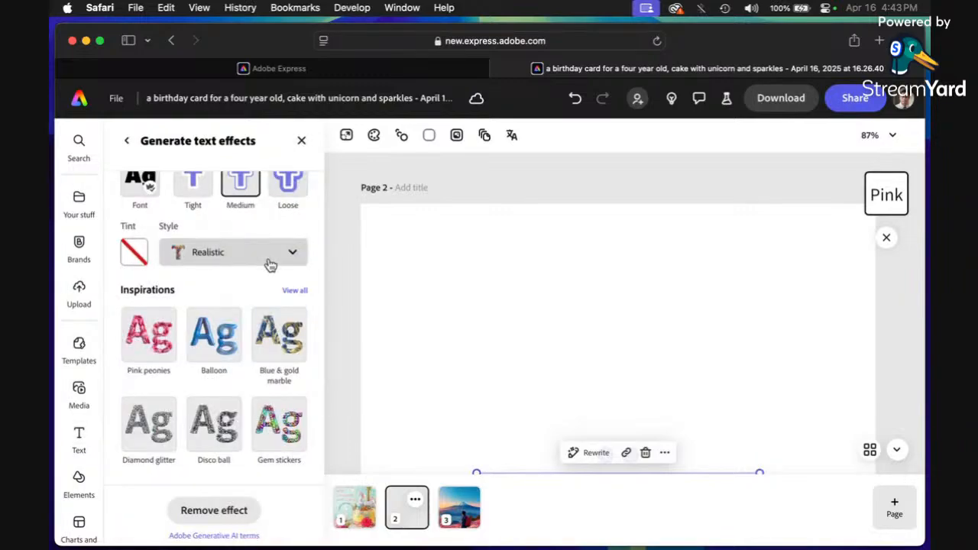
scroll(243, 296, up, 3)
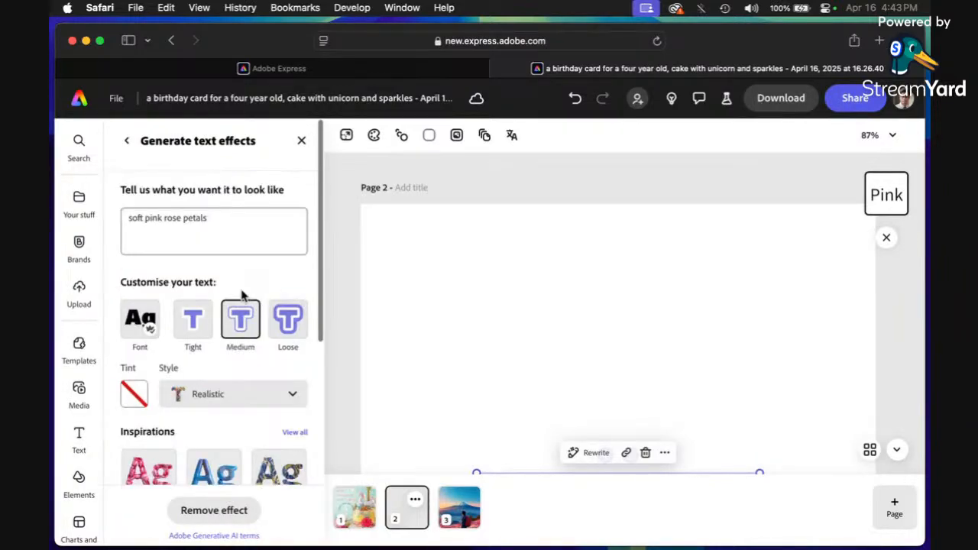
click(301, 142)
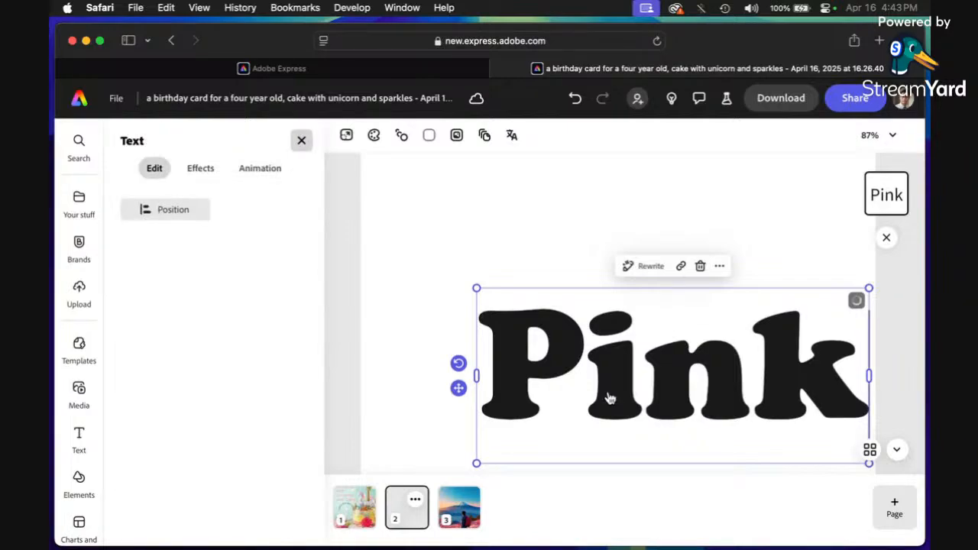
scroll(470, 265, up, 1)
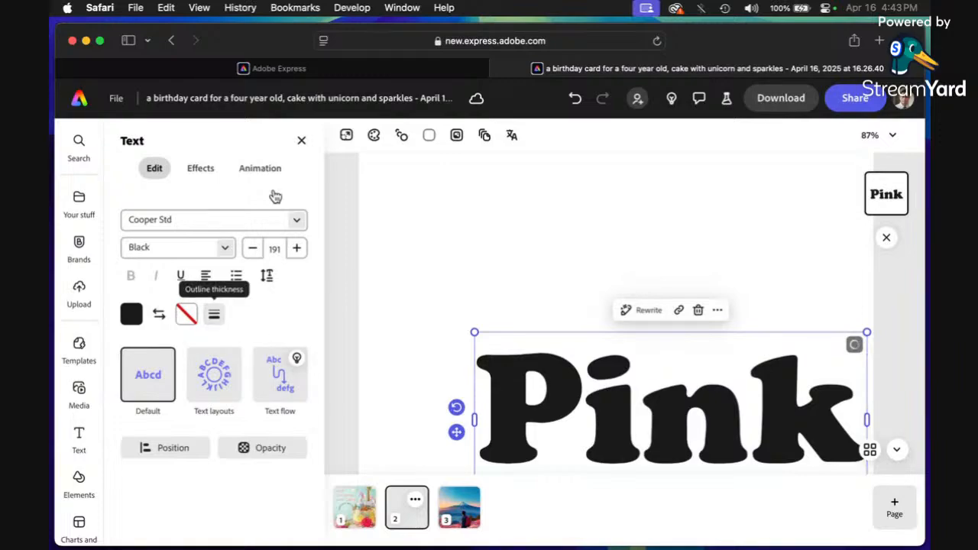
click(81, 435)
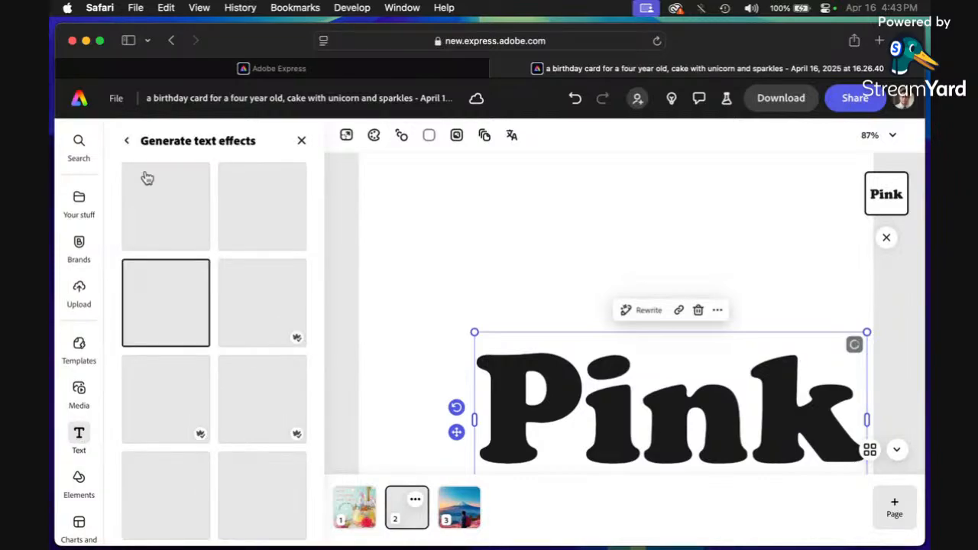
click(301, 143)
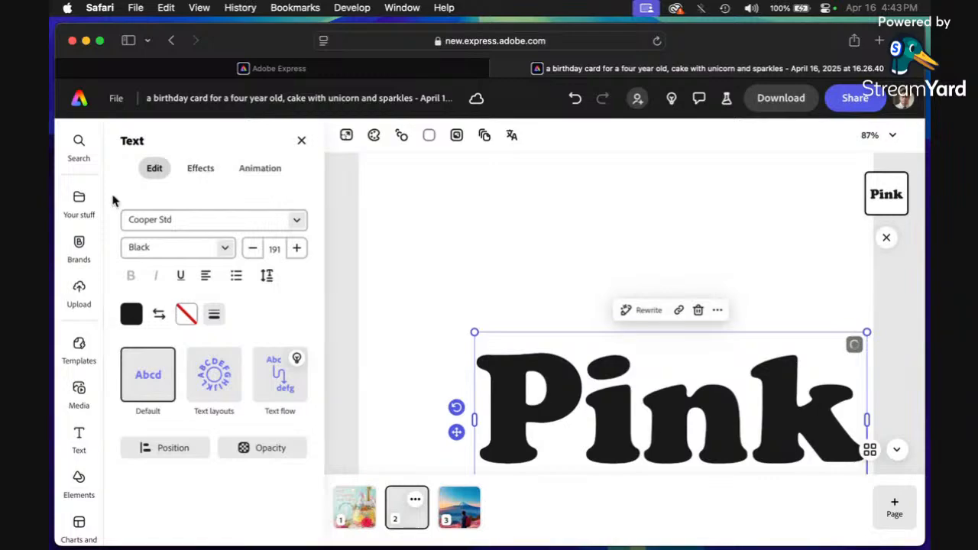
click(454, 237)
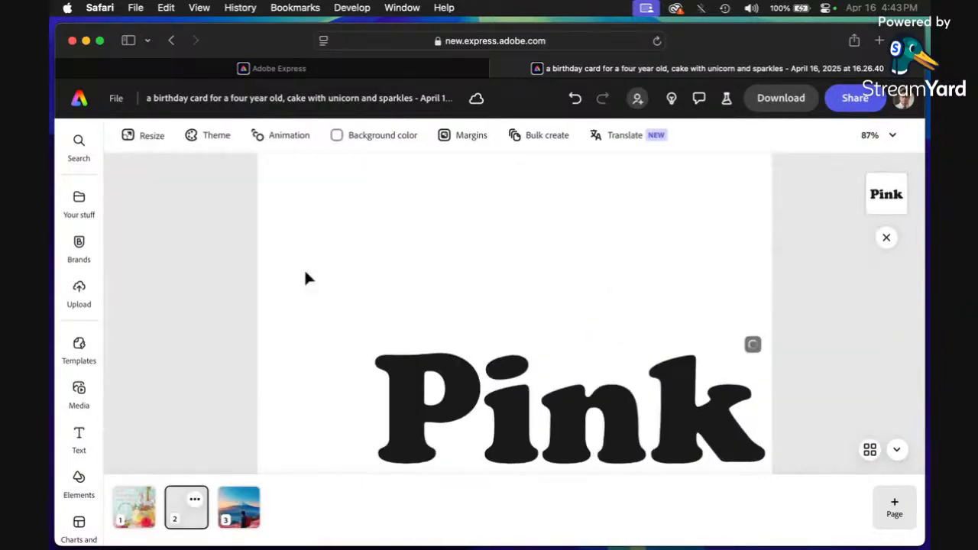
click(80, 436)
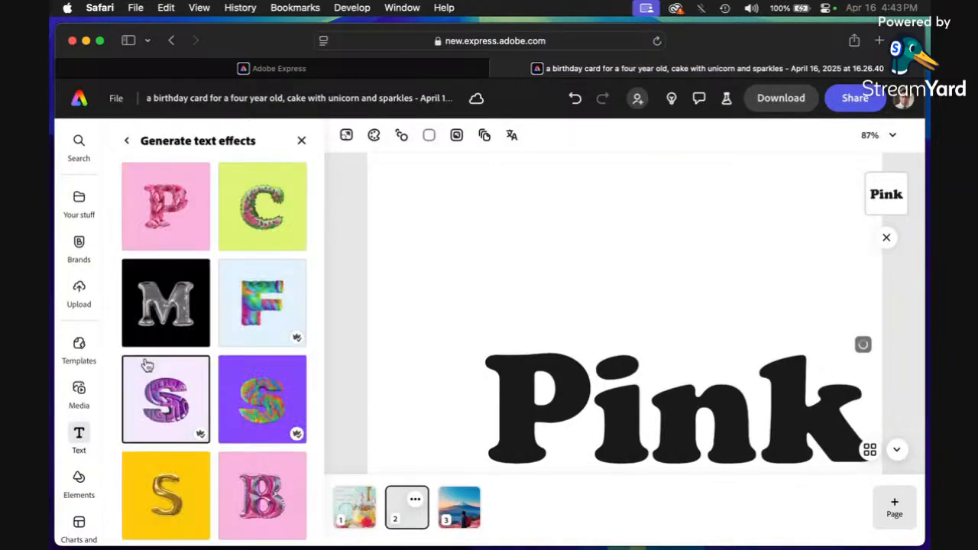
click(301, 141)
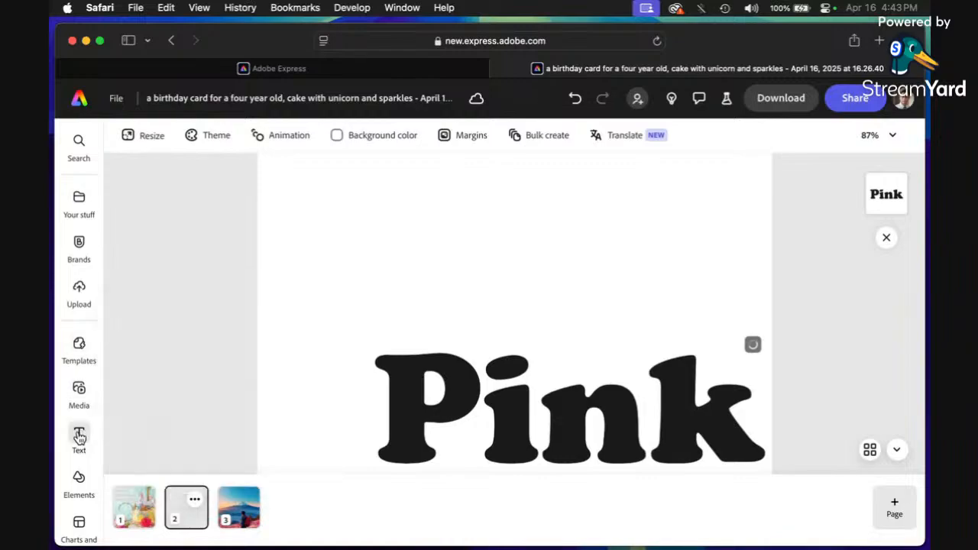
Step: Return from the generated text effects to the main text options and add a new text box to page 2
click(79, 436)
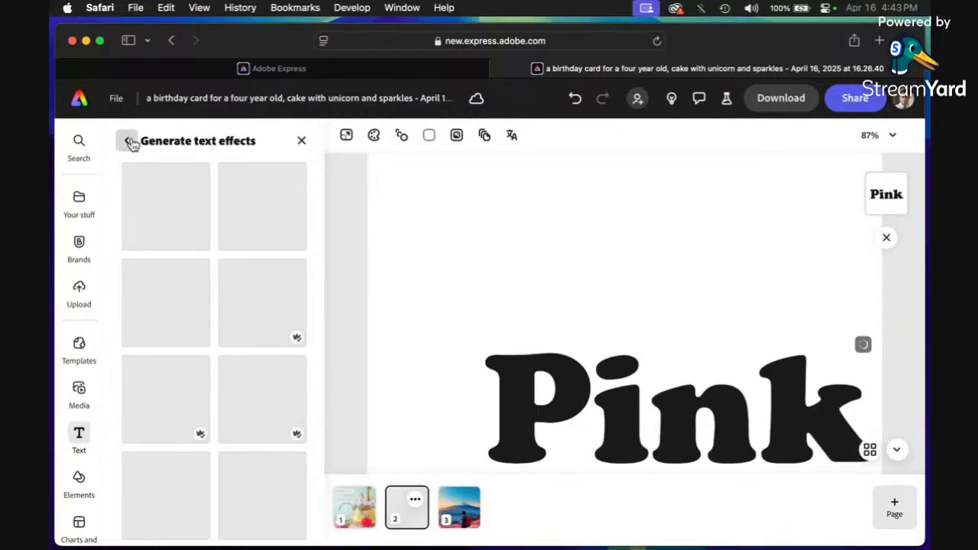
click(130, 142)
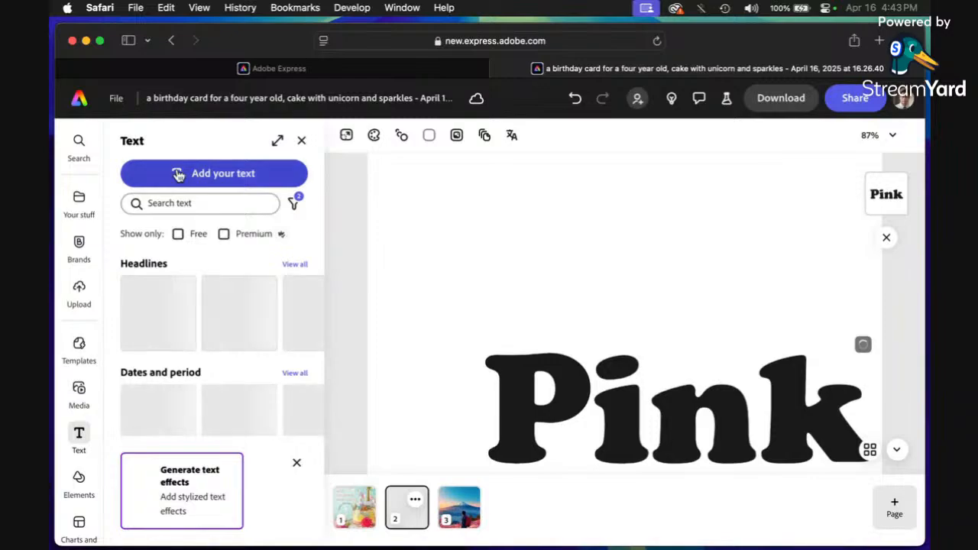
click(178, 174)
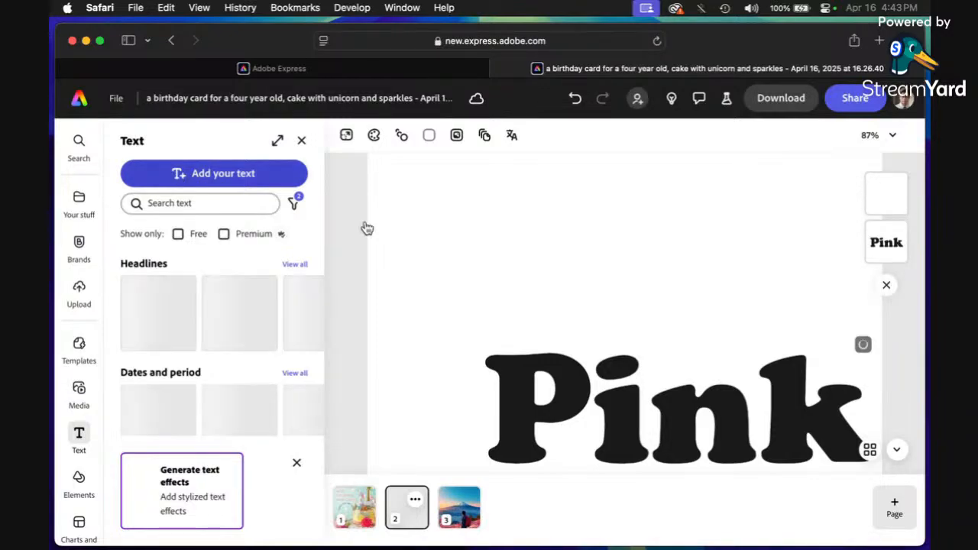
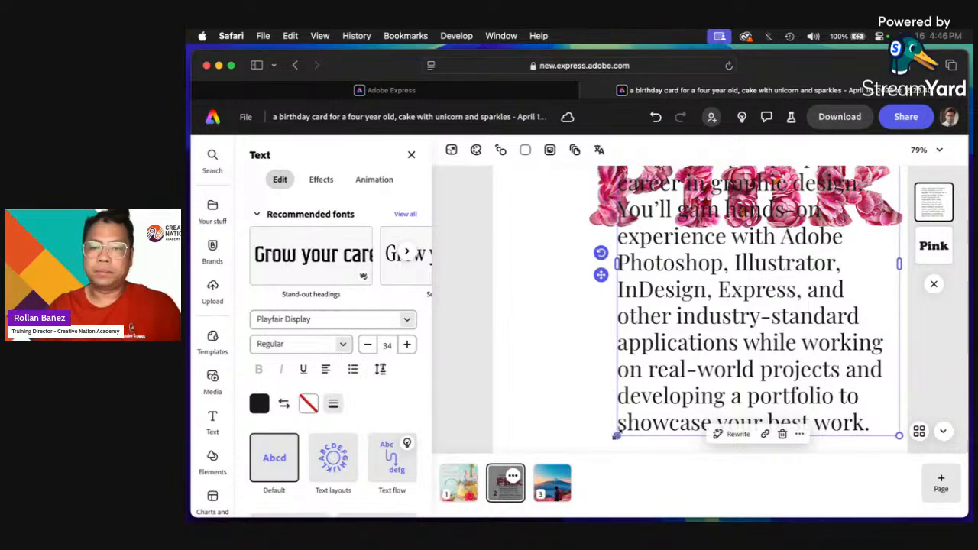
Step: Scale the "Grow your career!" paragraph down to font size 23 and move it below the Pink lettering
drag(616, 436, 702, 311)
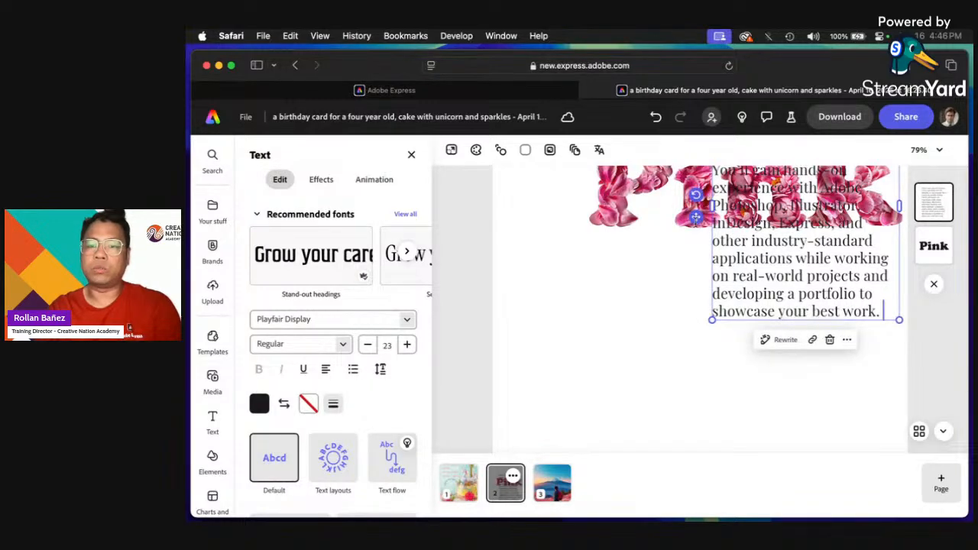
drag(696, 218, 505, 380)
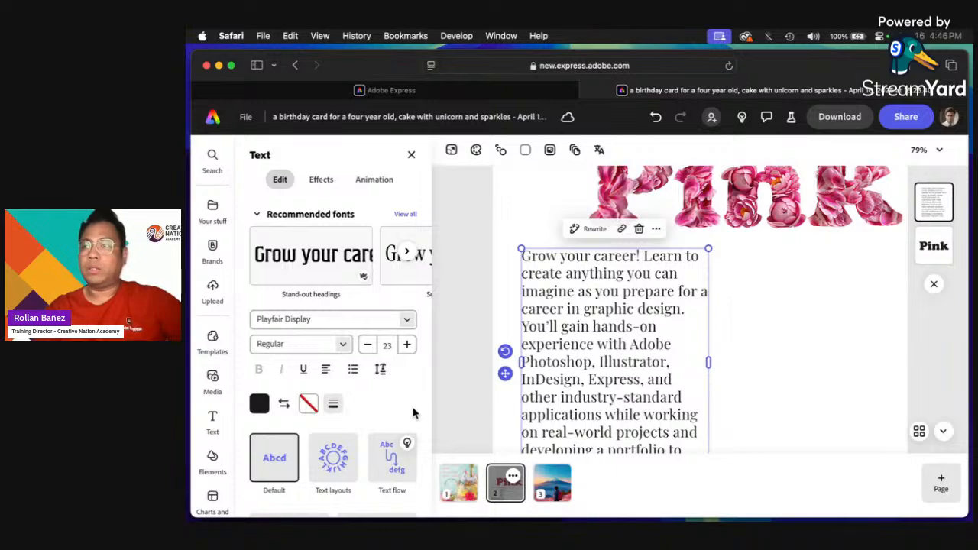
scroll(396, 408, down, 1)
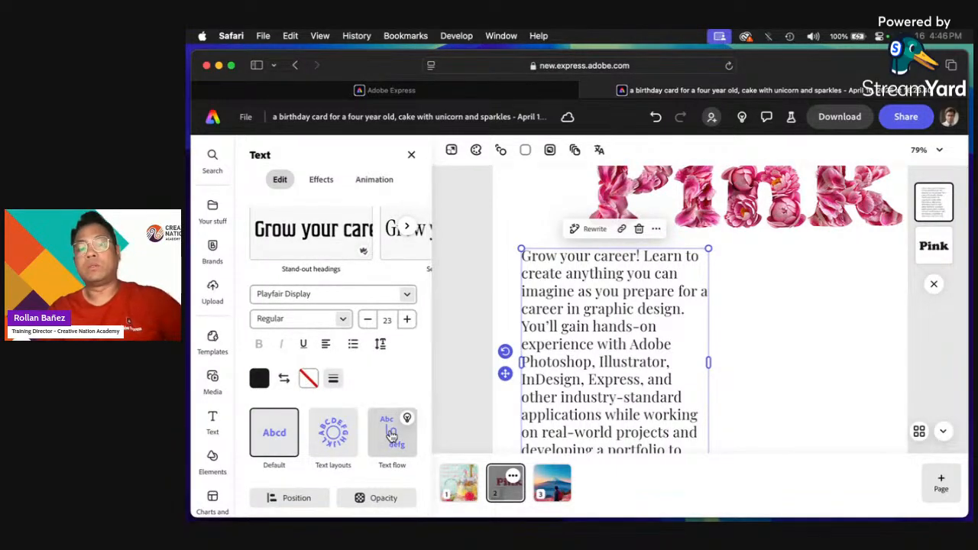
Step: Apply Text flow to the career paragraph, add a linked second frame beside it, and shorten the first frame so the text flows across
click(390, 434)
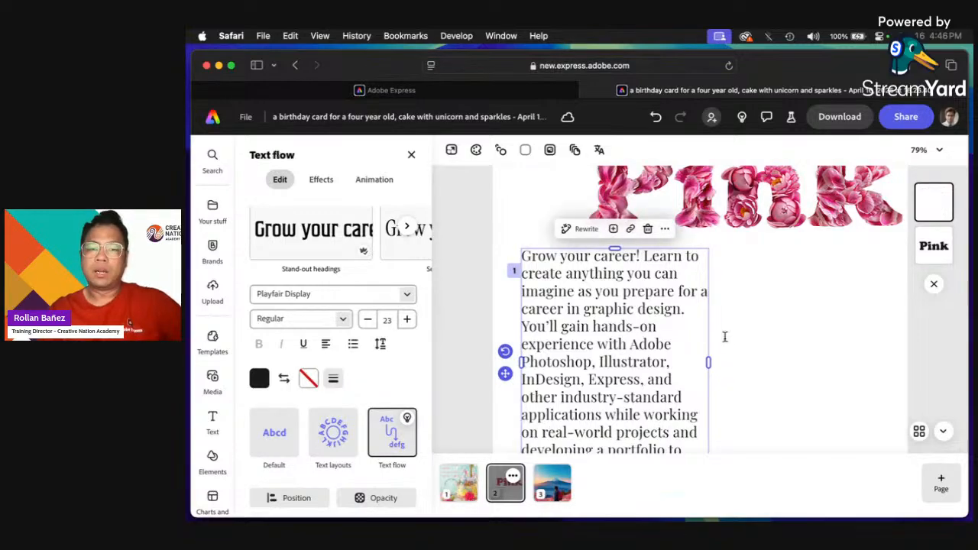
scroll(726, 343, down, 1)
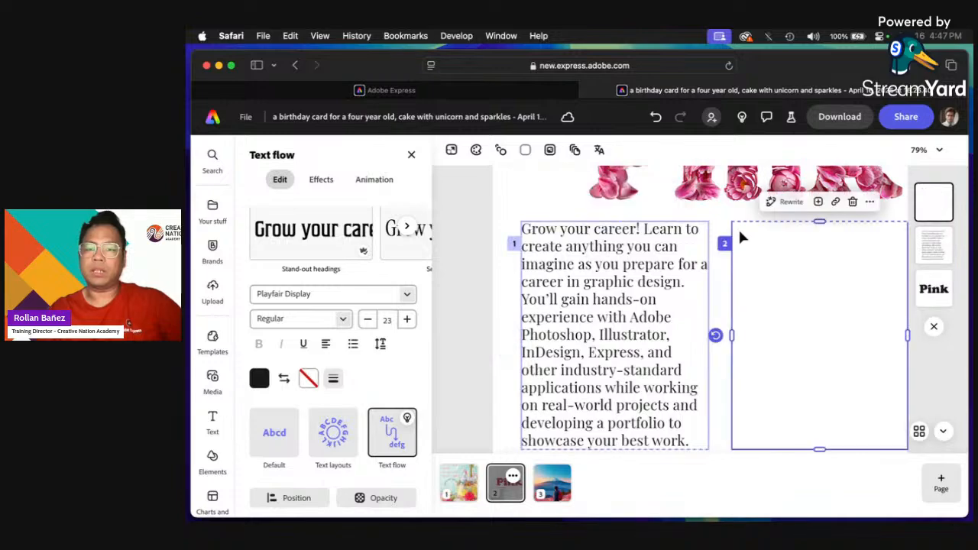
click(631, 368)
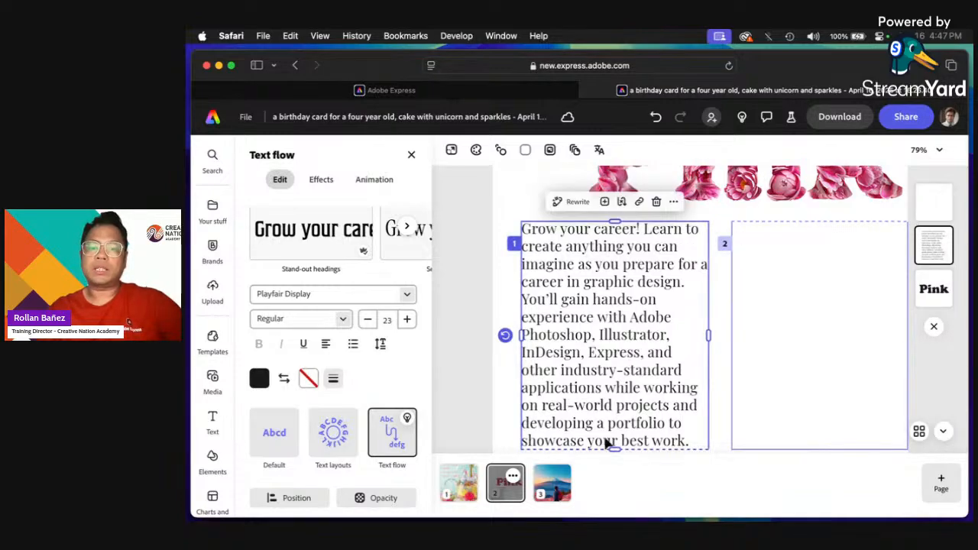
drag(614, 450, 611, 345)
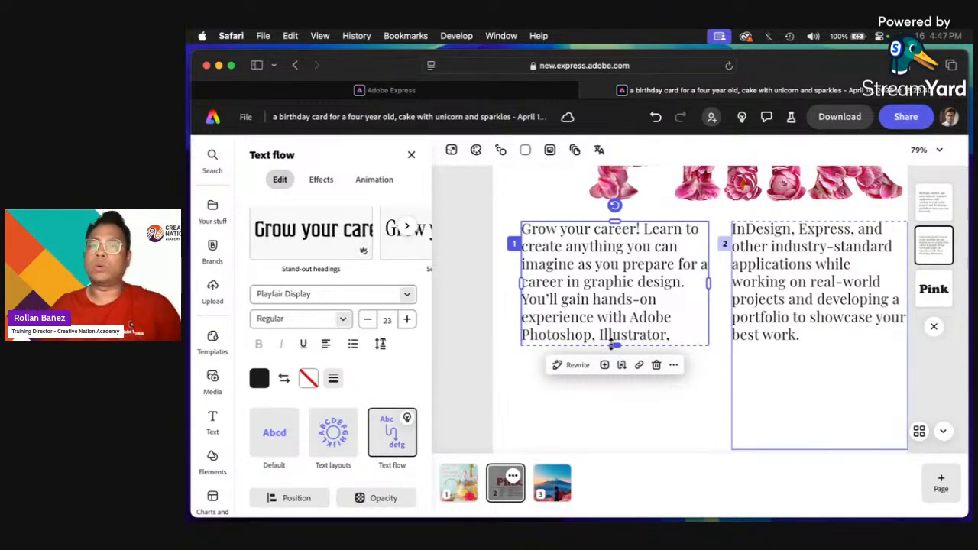
Step: Shorten the second text frame to match the height of the first frame
click(827, 391)
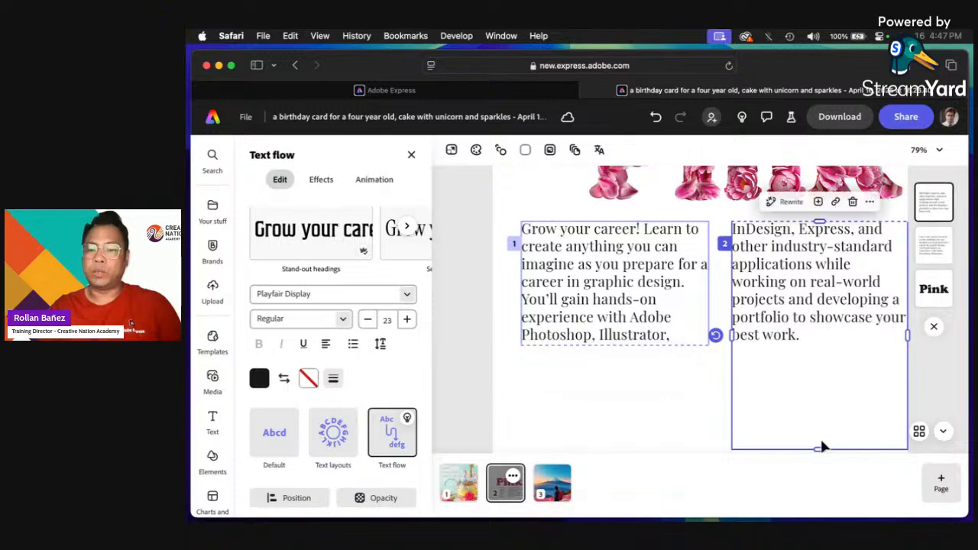
drag(819, 448, 816, 343)
click(716, 400)
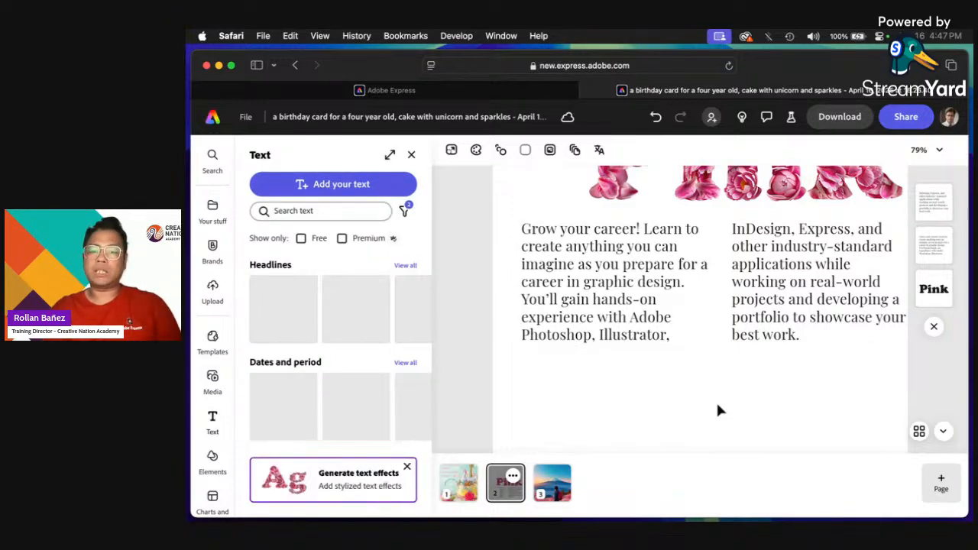
click(642, 324)
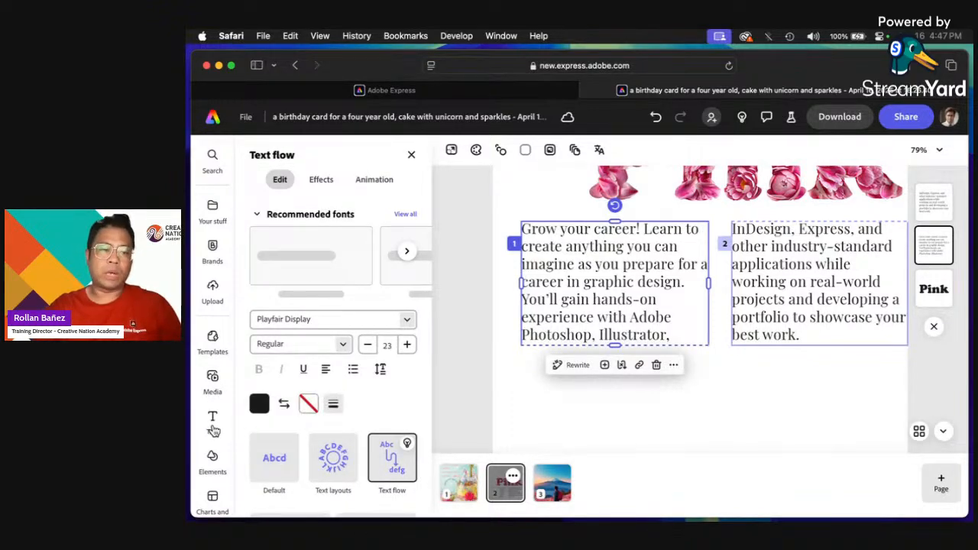
click(678, 448)
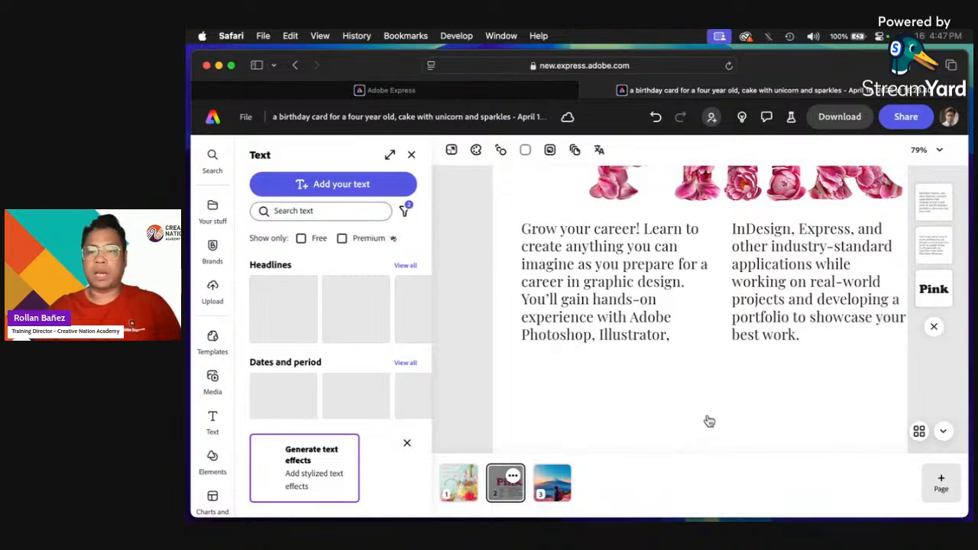
Step: Move the "Pink" heading up and left, clear of the two text columns, near the top of the page
scroll(706, 412, down, 5)
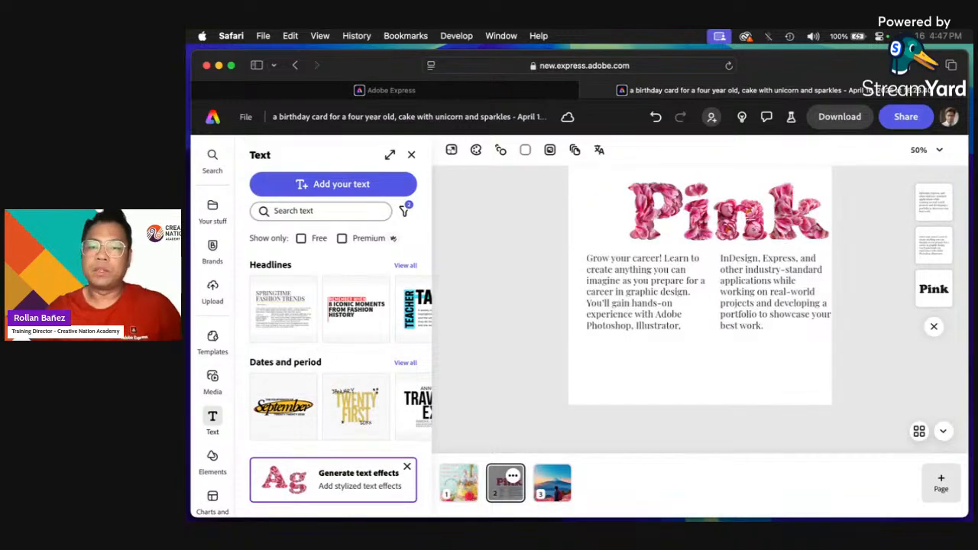
scroll(736, 306, up, 2)
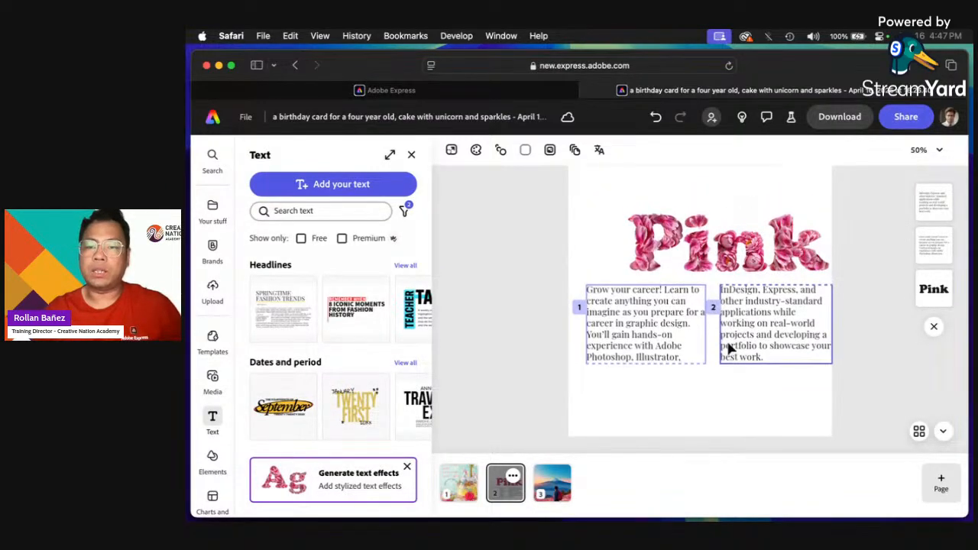
scroll(730, 347, up, 2)
click(700, 310)
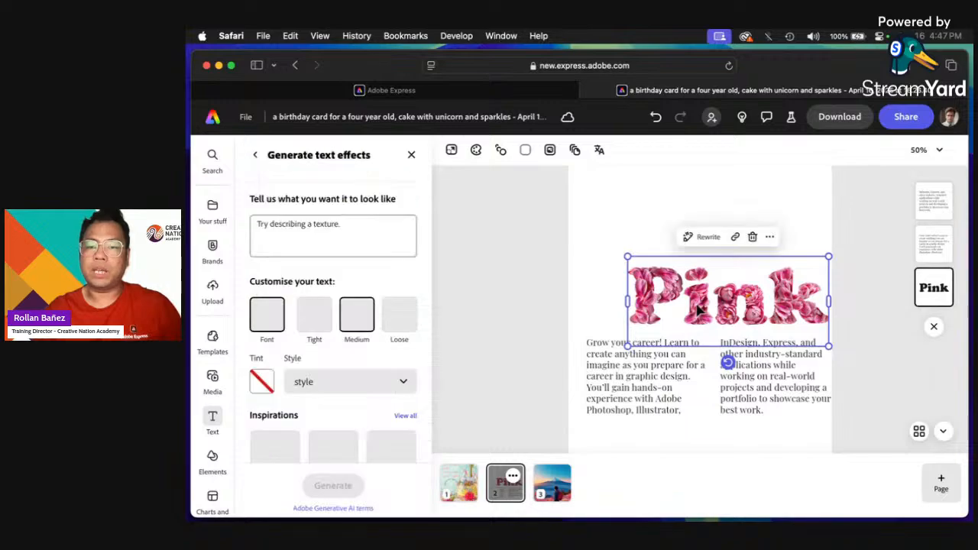
drag(699, 310, 655, 219)
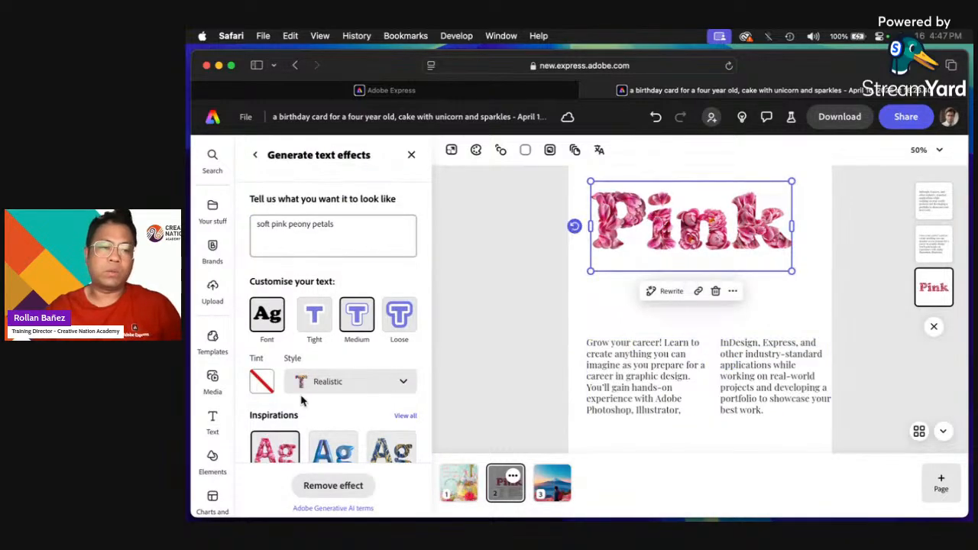
Step: Open the background images in the elements library, ready for a search
click(213, 457)
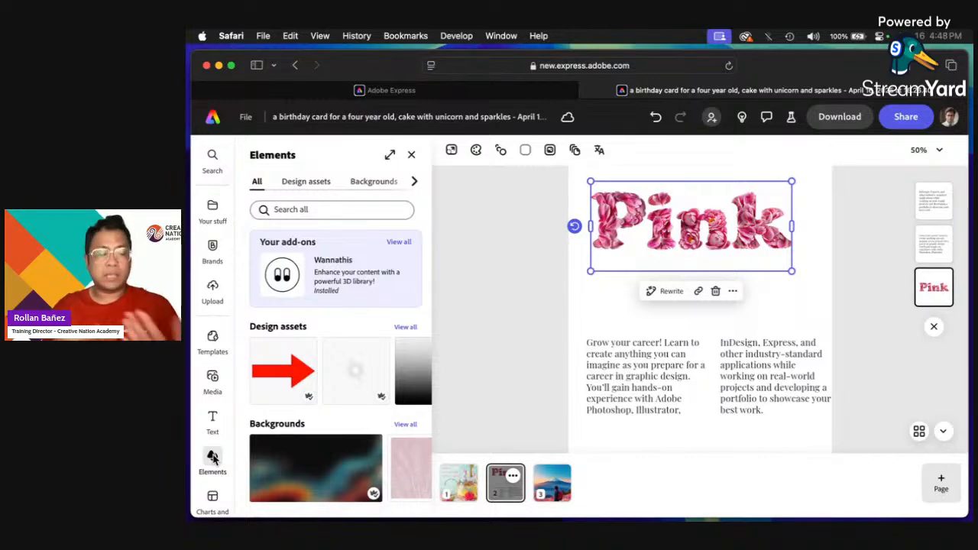
click(414, 182)
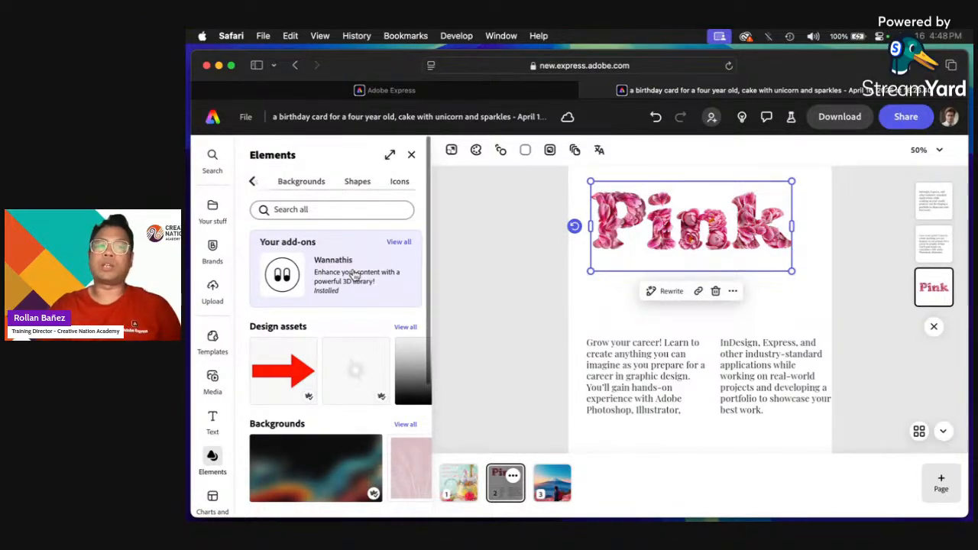
click(301, 185)
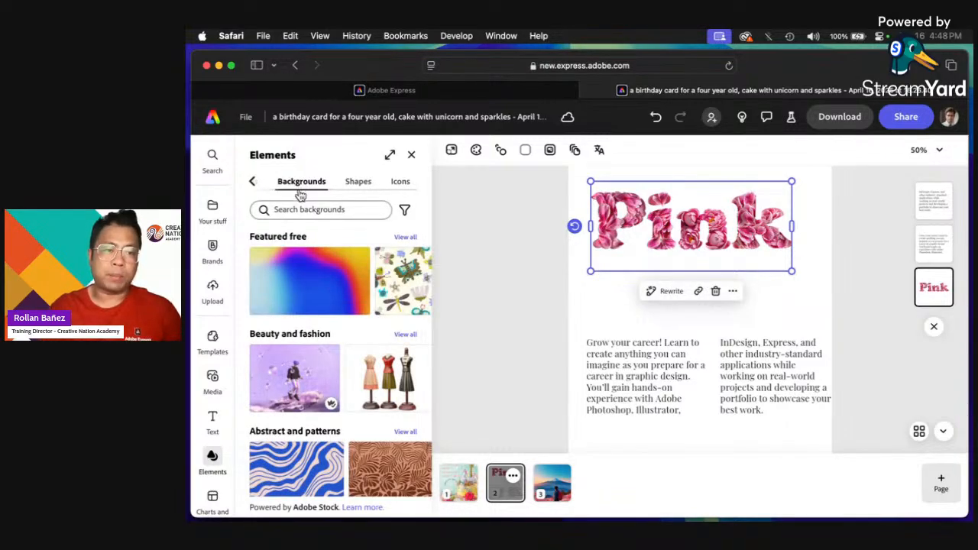
click(296, 209)
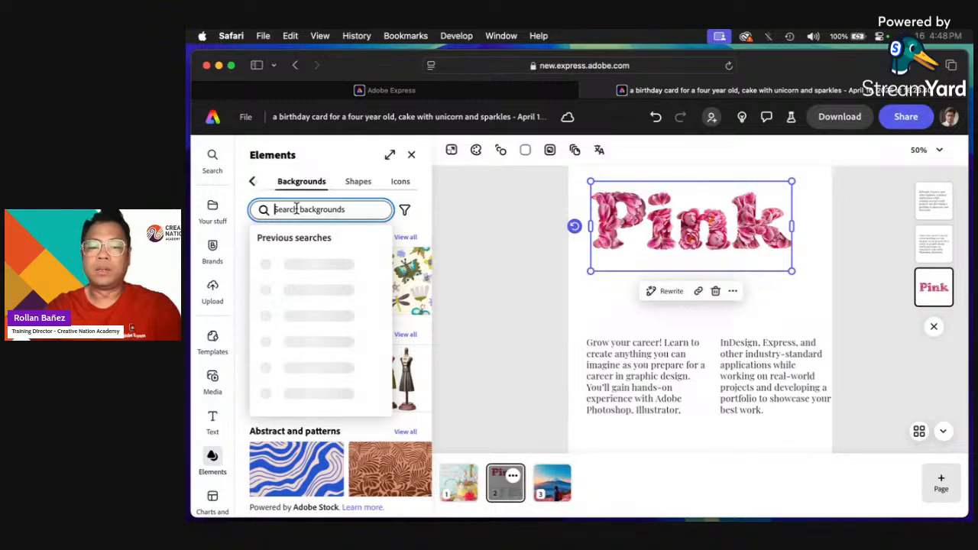
text(flo)
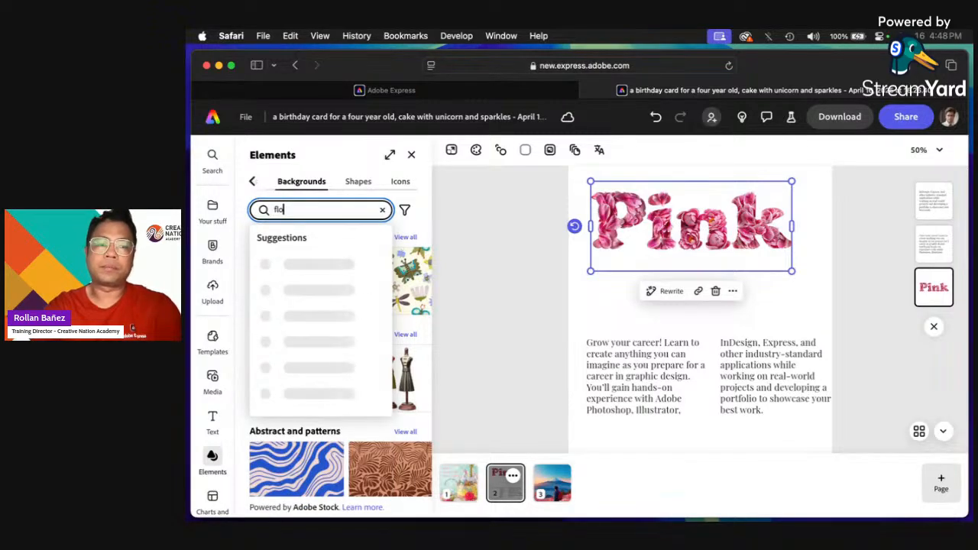
text(ral)
key(BackSpace)
key(BackSpace)
key(BackSpace)
key(BackSpace)
key(BackSpace)
key(BackSpace)
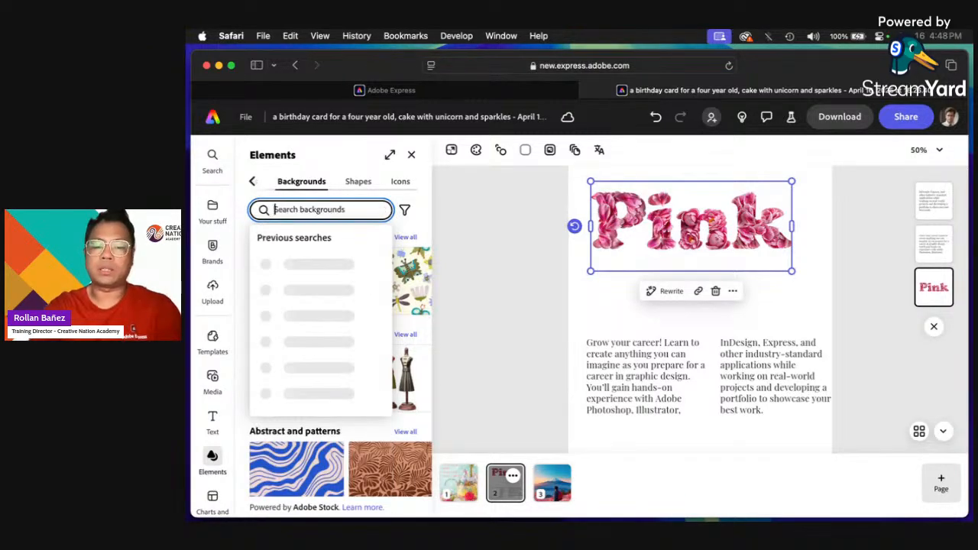
Step: Search the backgrounds for "white background" and apply the crumpled white paper image as the page background
text(white)
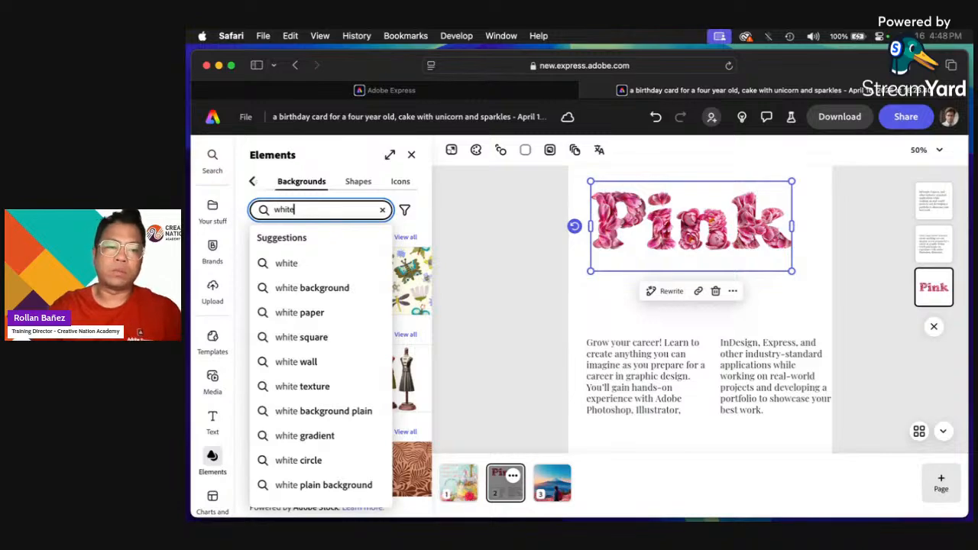
click(312, 289)
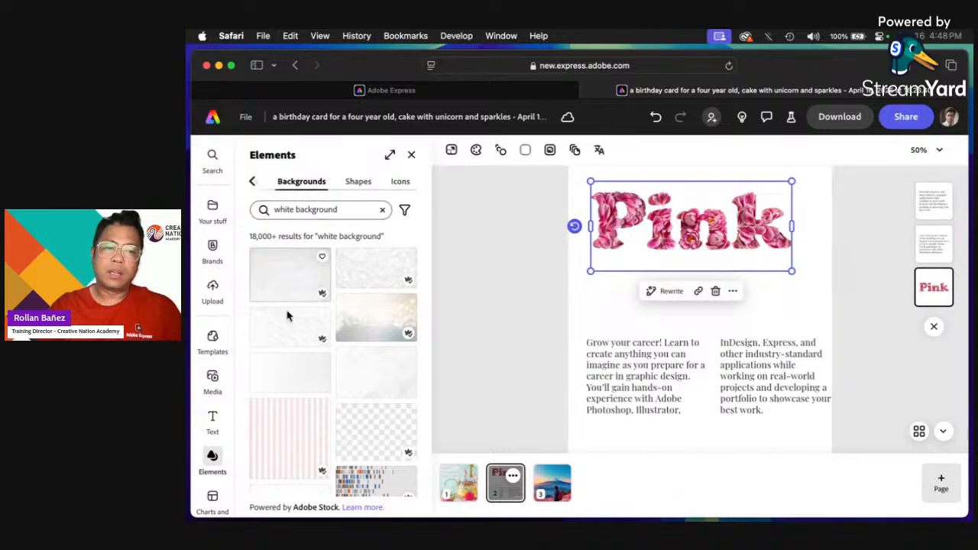
drag(416, 319, 596, 311)
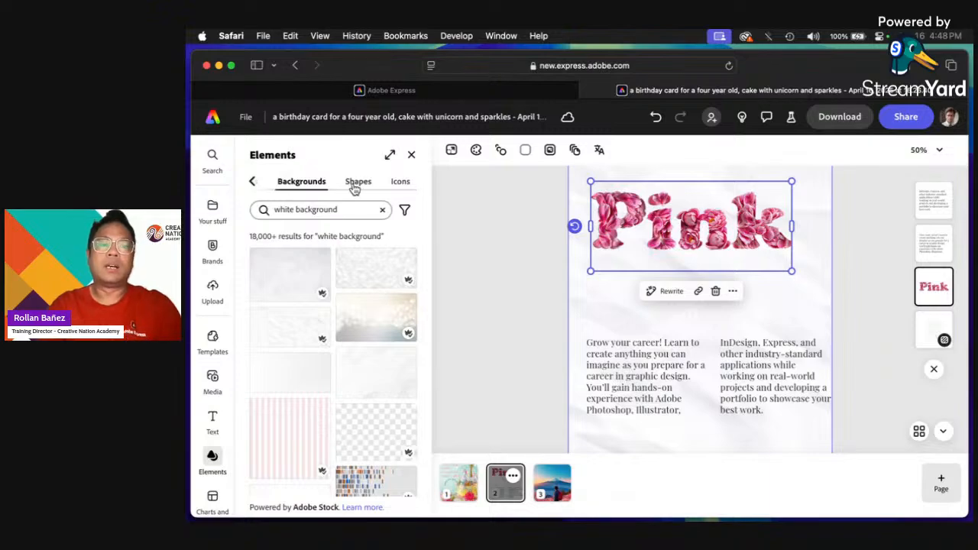
Step: Clear the shape search and place the five-petal flower shape with a round centre hole between the heading and the first text column
click(355, 187)
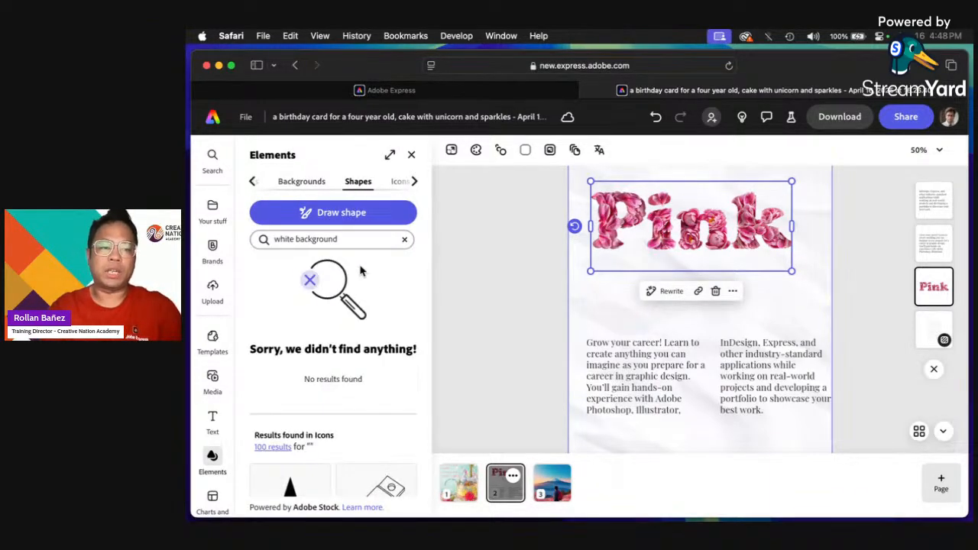
click(402, 241)
click(425, 233)
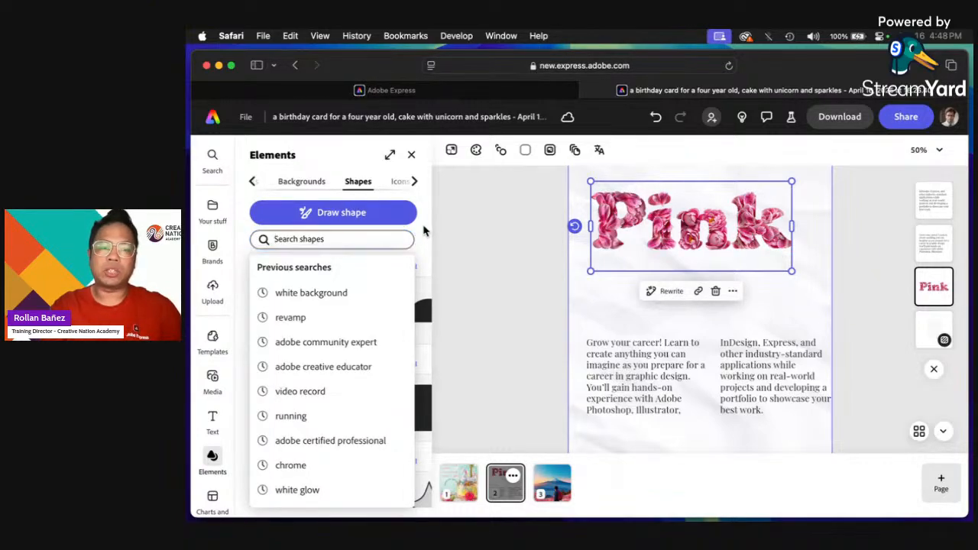
scroll(348, 344, down, 5)
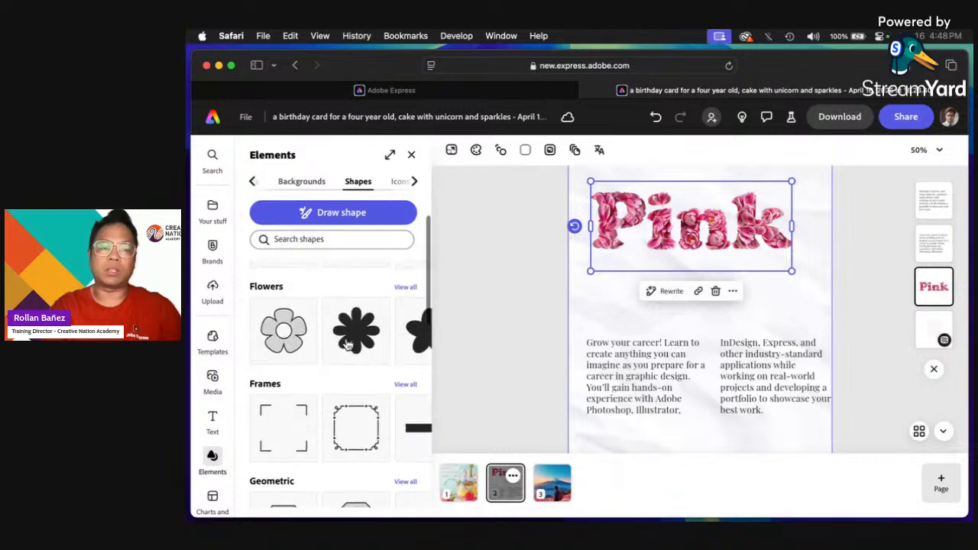
scroll(350, 347, right, 5)
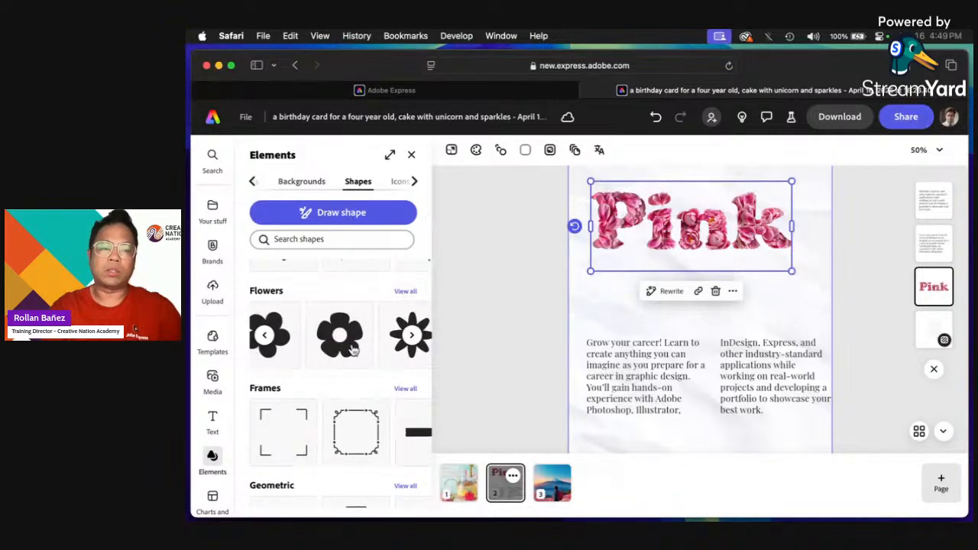
scroll(353, 350, left, 1)
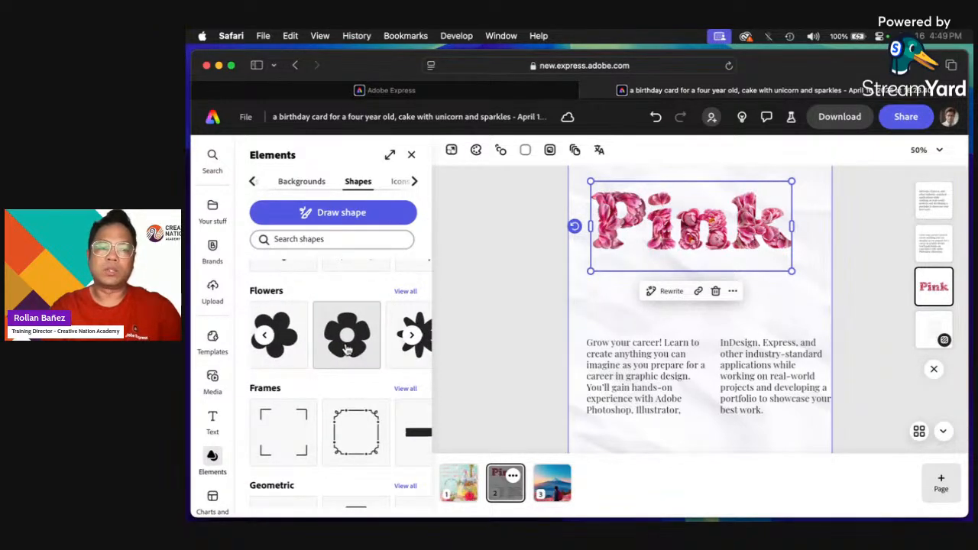
drag(347, 349, 600, 329)
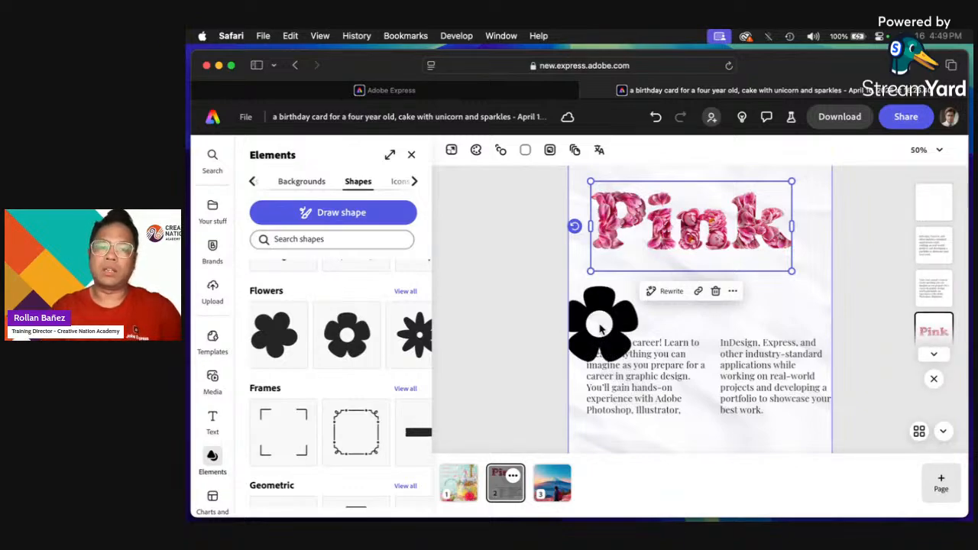
drag(616, 331, 641, 304)
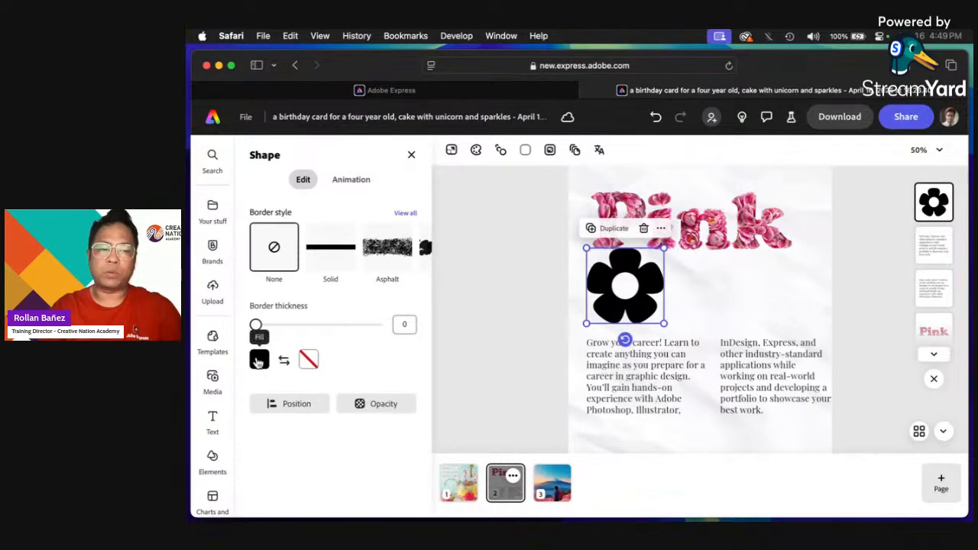
Step: Fill the flower shape with the orange-red CNA Brand colour #ED3D07 and view its custom colour settings
click(259, 360)
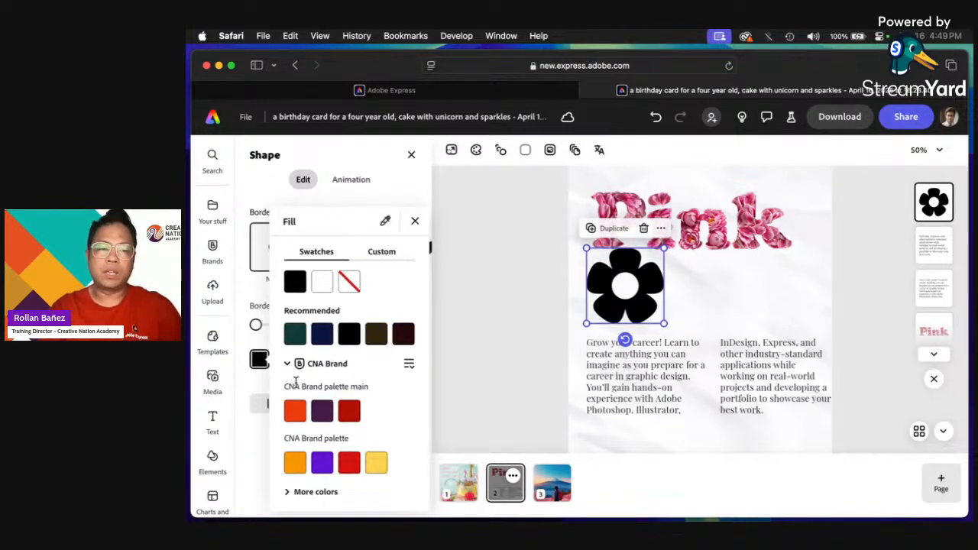
click(296, 413)
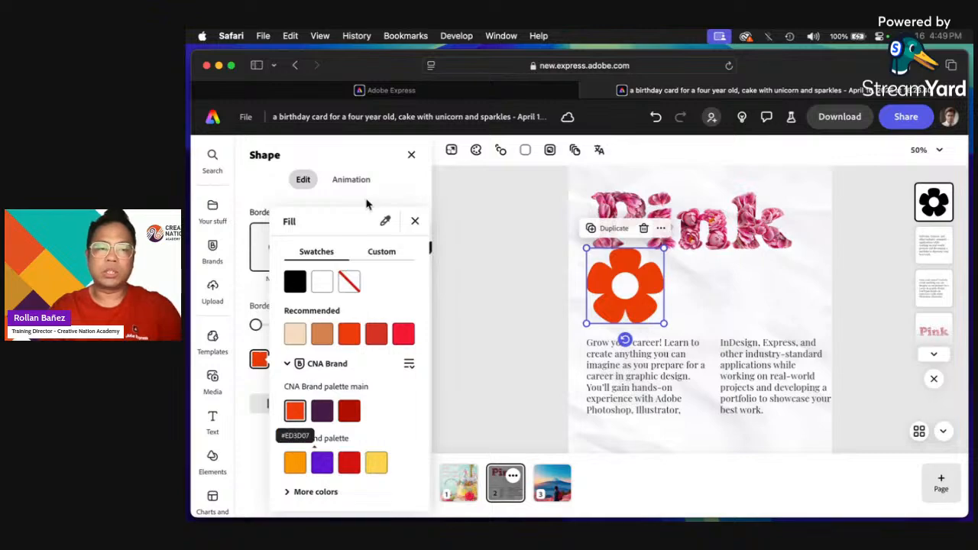
click(383, 253)
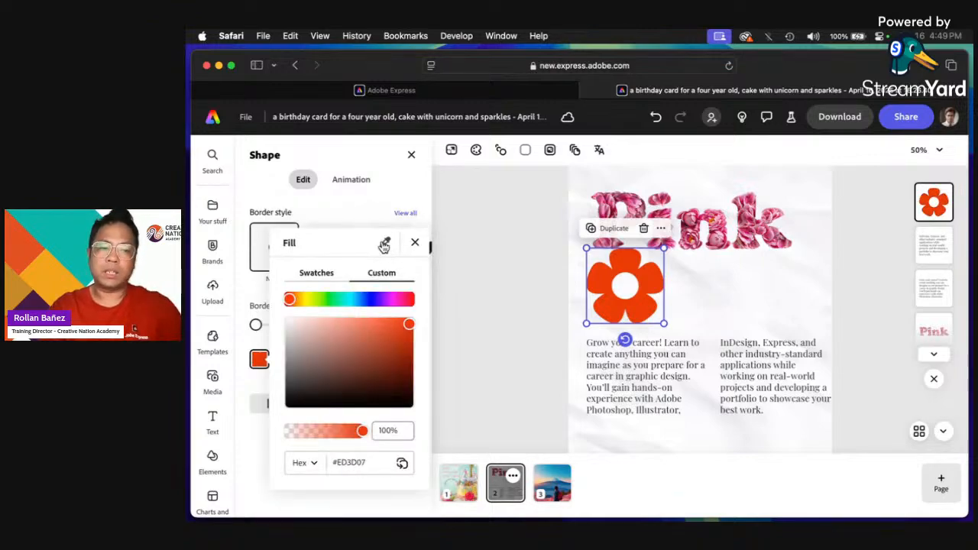
key(Escape)
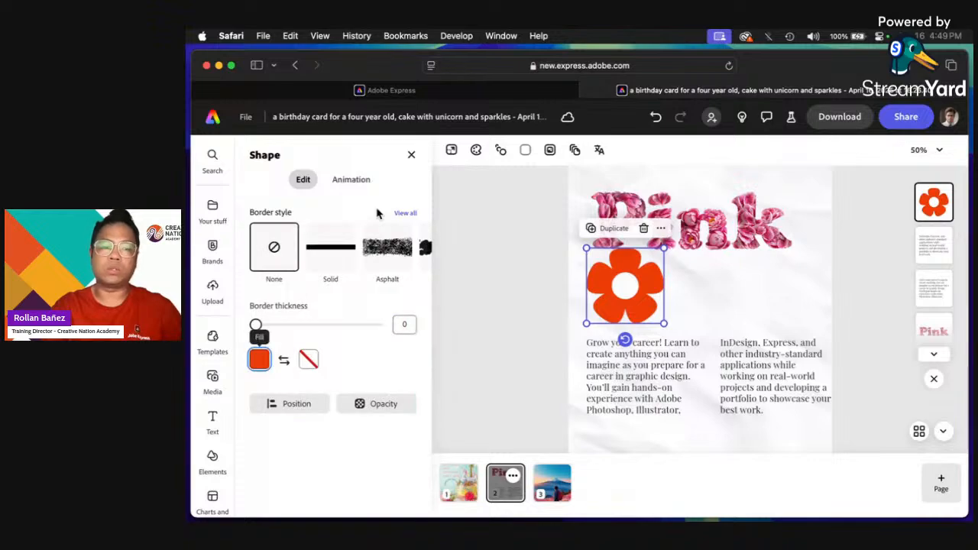
Step: Try the Asphalt border style on the flower, and settle on the Random dot border
click(388, 264)
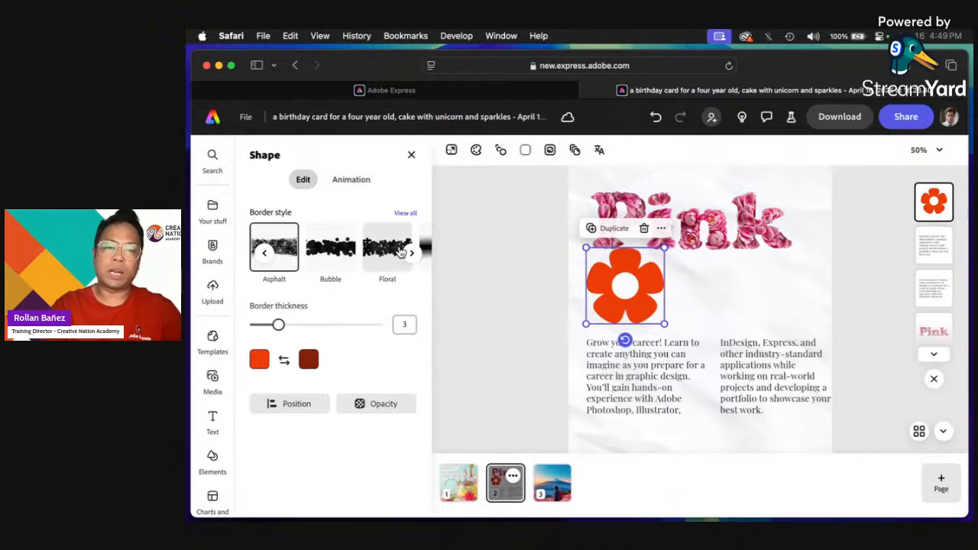
click(414, 254)
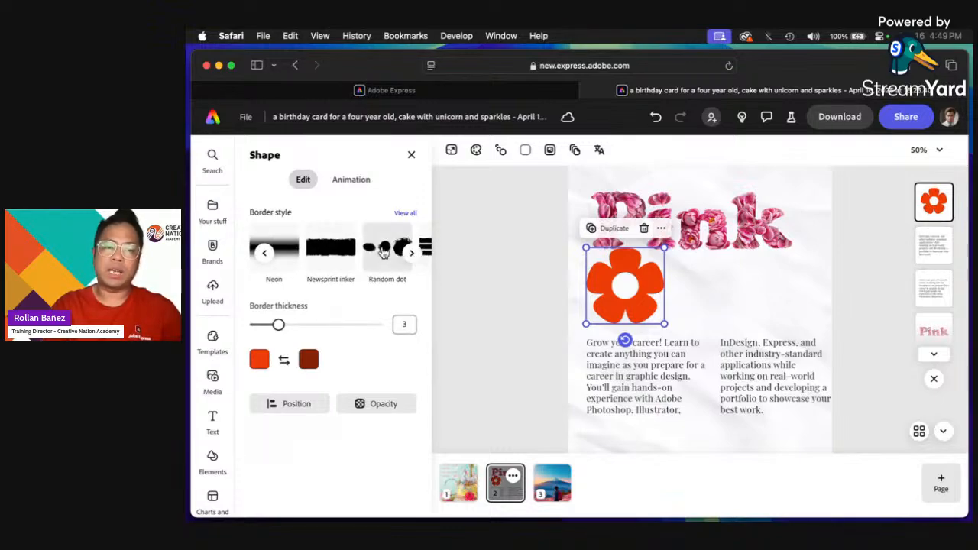
click(383, 253)
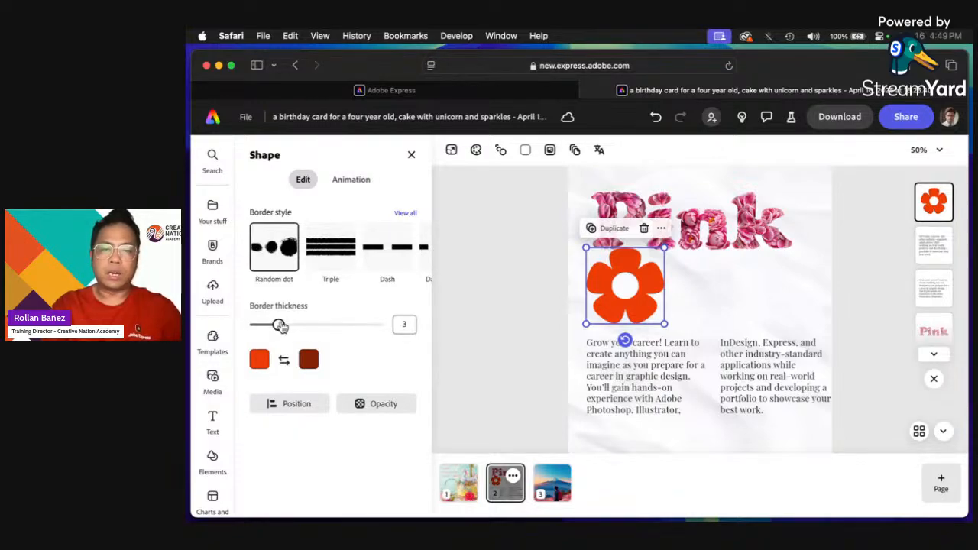
Step: Set the flower's border thickness to 13, try the Triple border style, and settle on Dash dotted
drag(280, 326, 327, 327)
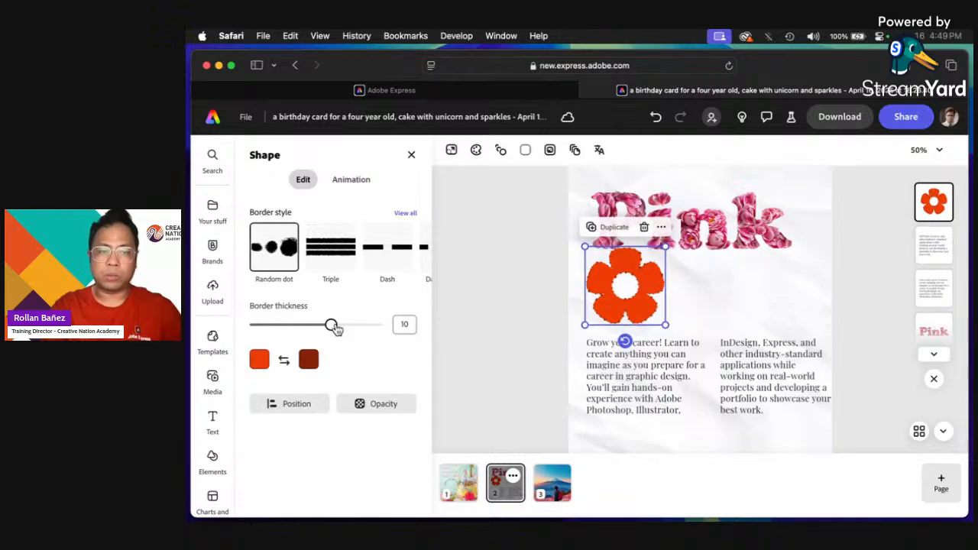
drag(337, 329, 362, 331)
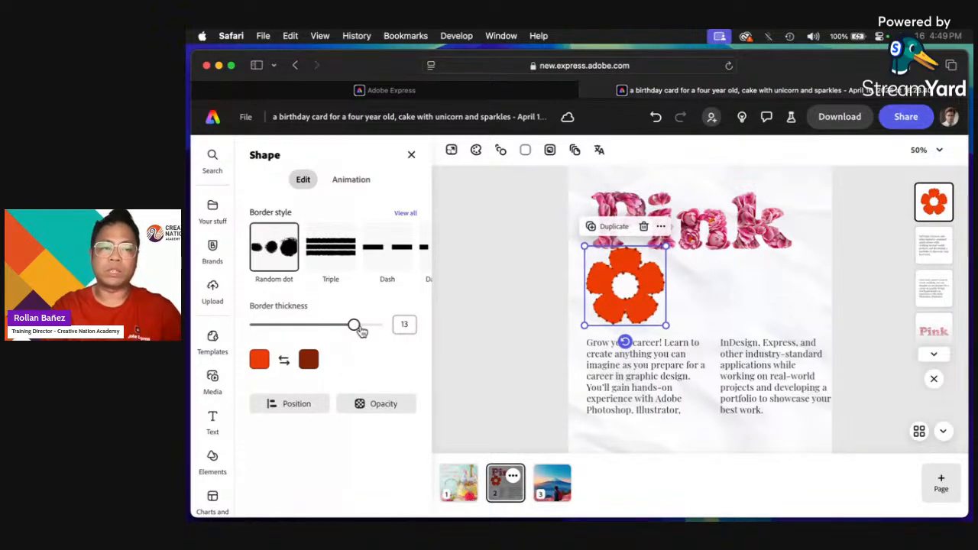
click(330, 247)
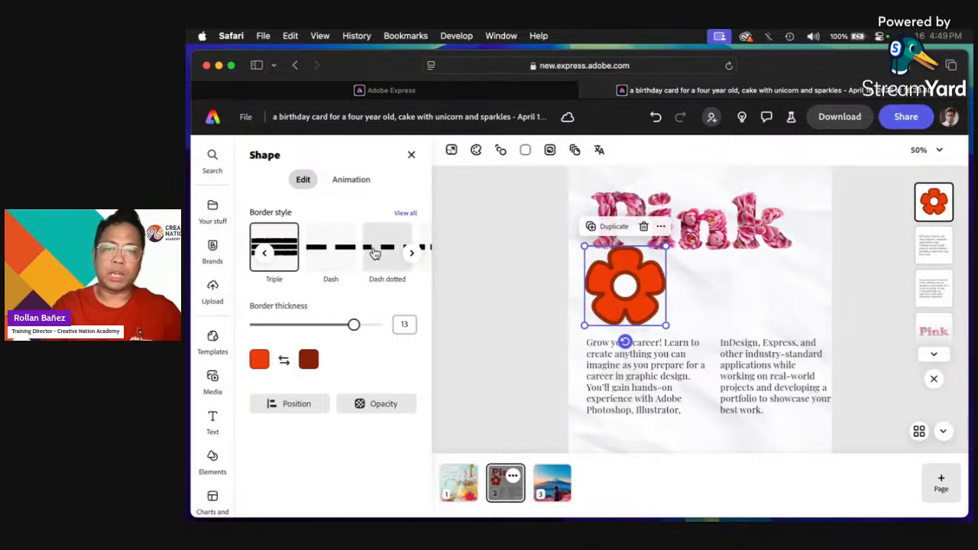
click(373, 254)
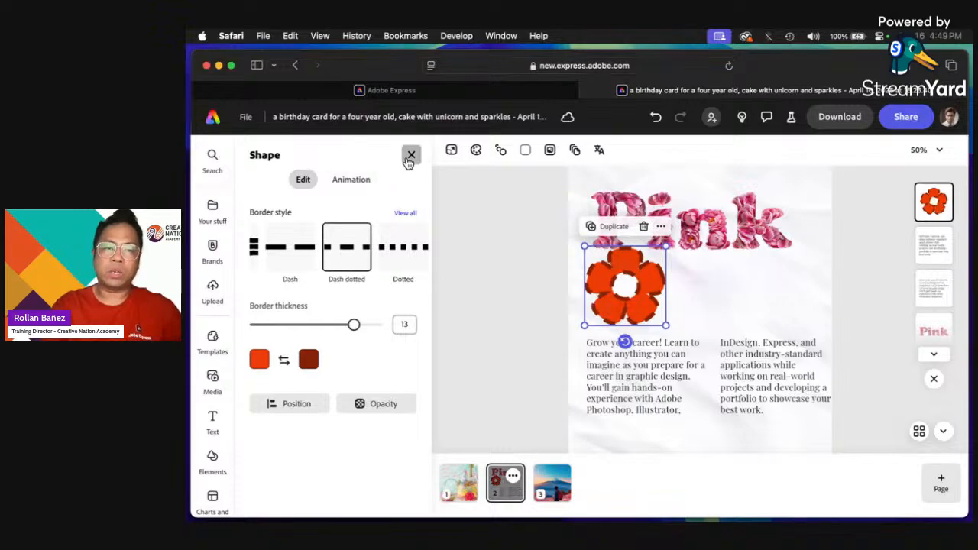
click(411, 156)
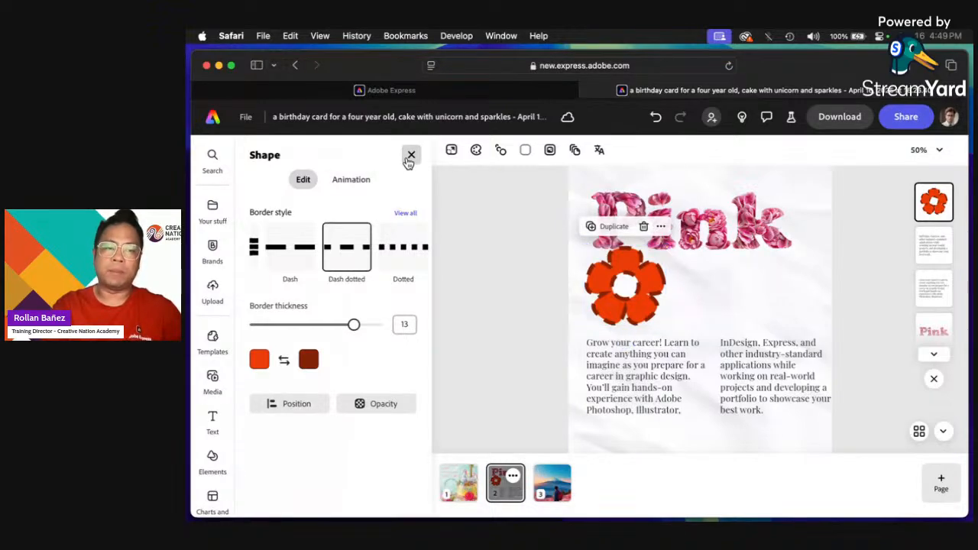
click(411, 156)
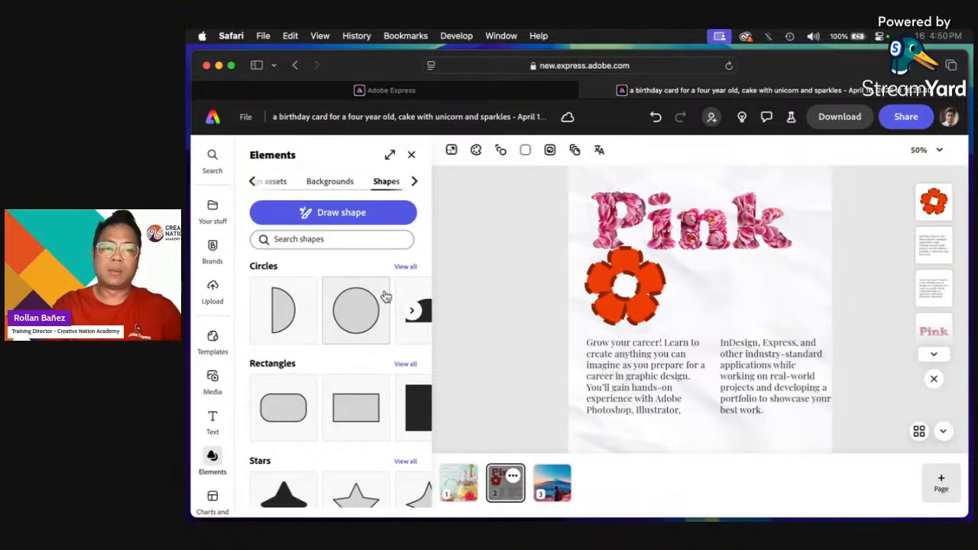
Step: Examine the flower's alignment and flip options, and its opacity and blend settings
scroll(386, 298, down, 2)
scroll(375, 308, up, 2)
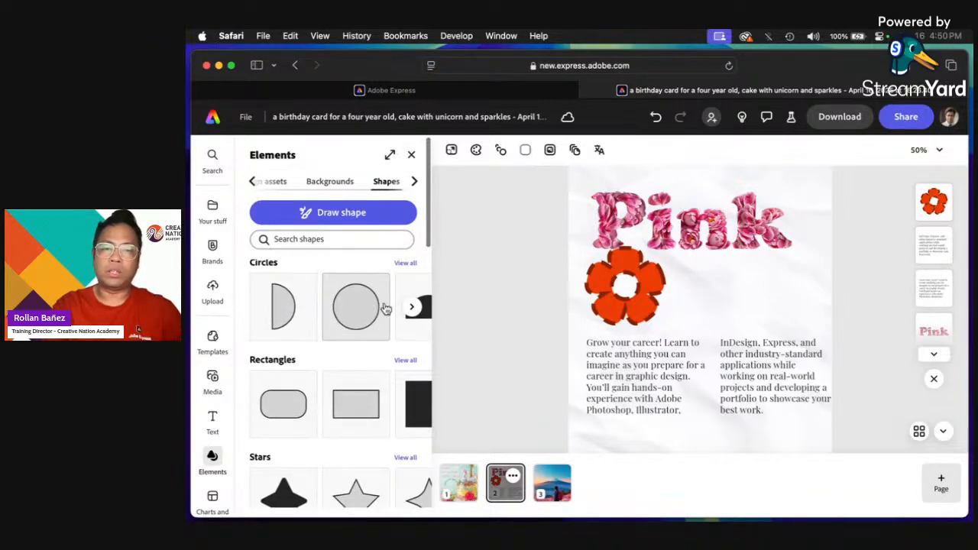
click(598, 295)
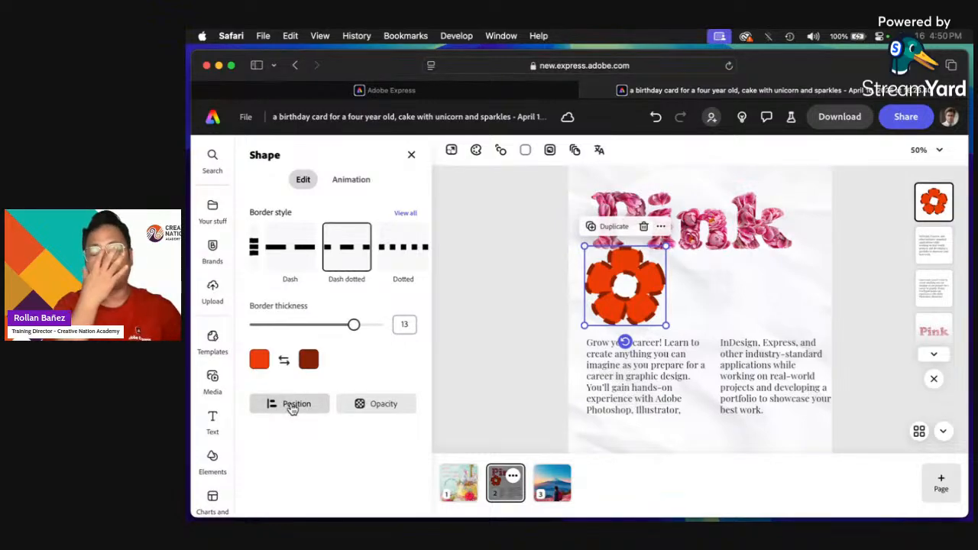
click(292, 409)
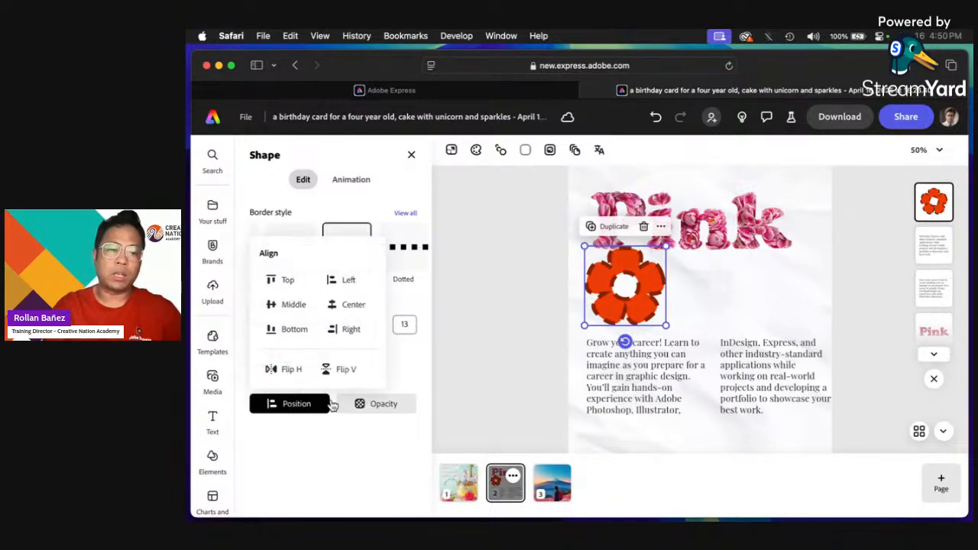
click(360, 405)
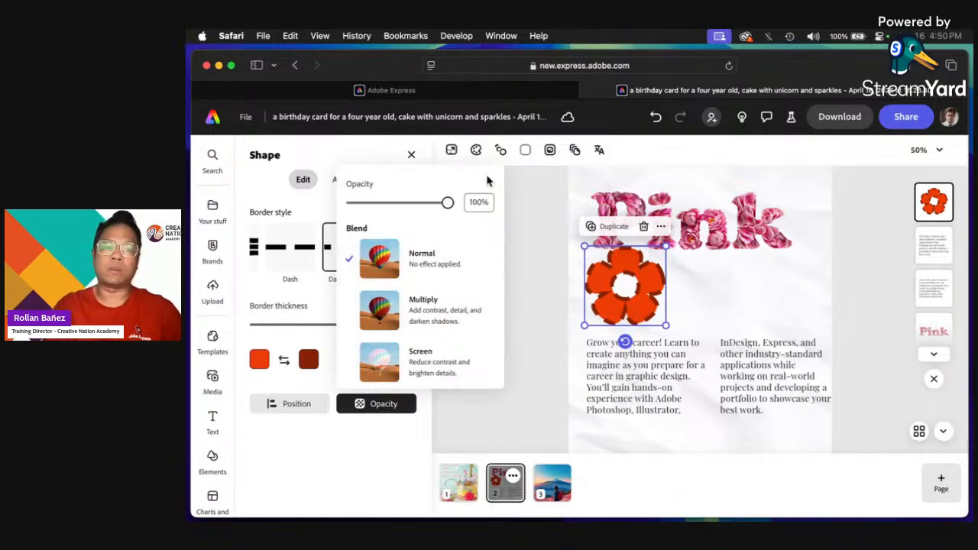
click(377, 148)
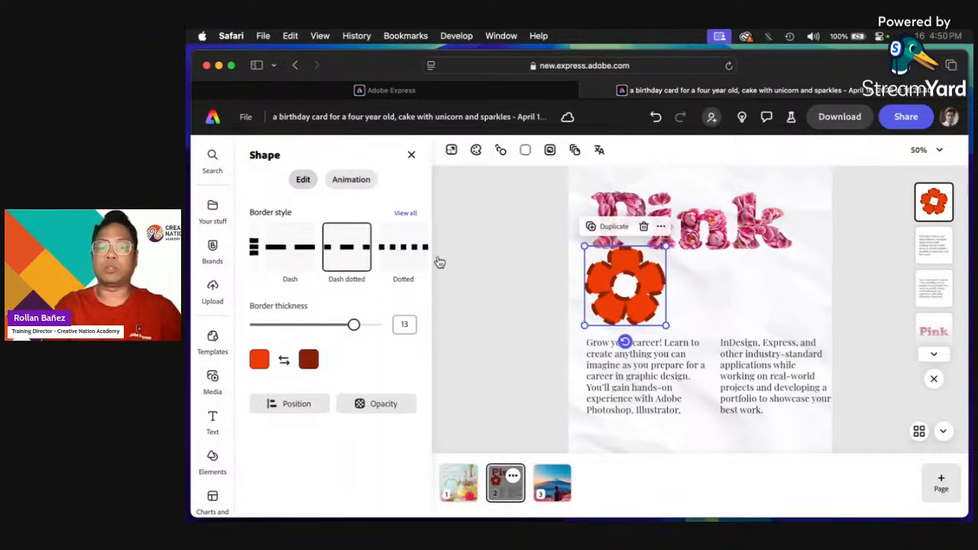
Step: Move the flower over the second half of the "Pink" heading, enlarge it to extend past the page edge, and lower its opacity to 9%
drag(647, 321, 808, 211)
drag(760, 238, 666, 329)
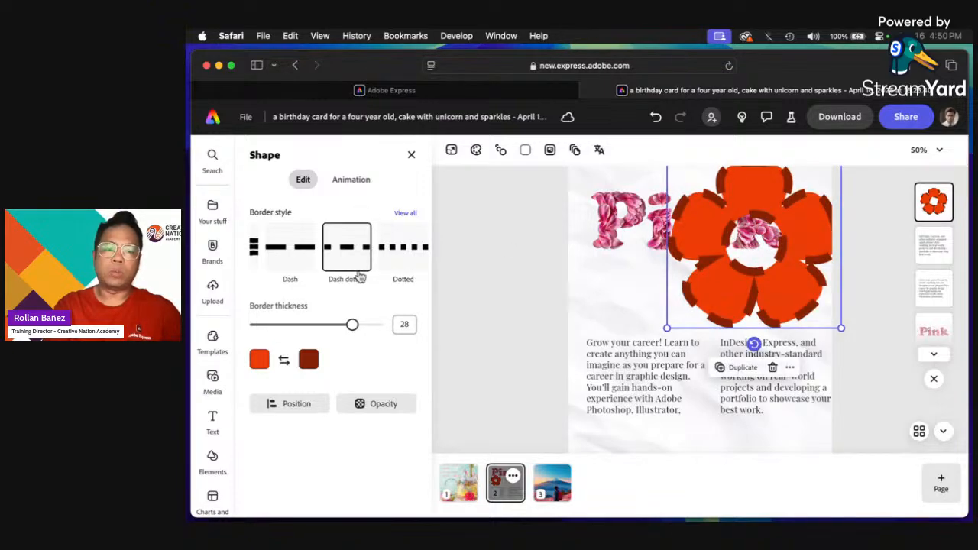
click(378, 404)
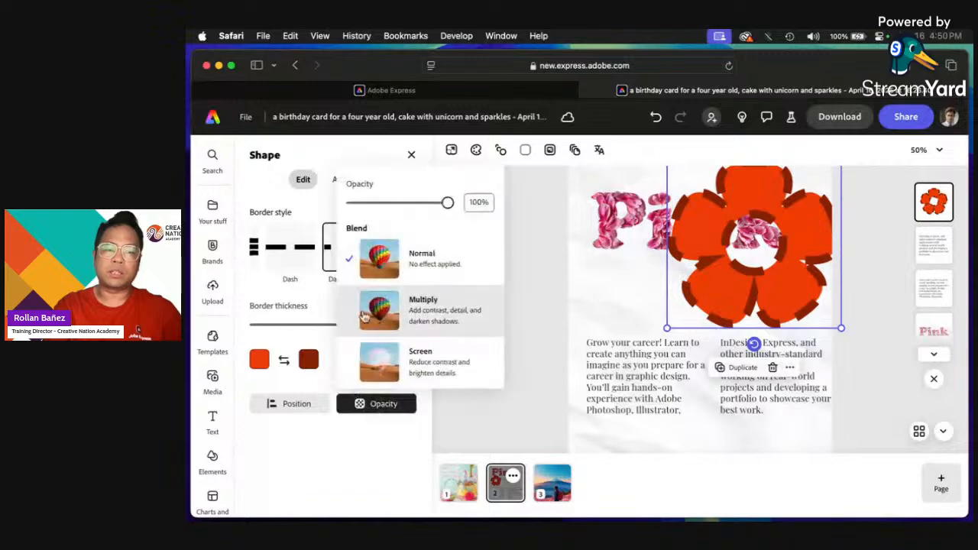
drag(390, 208, 360, 205)
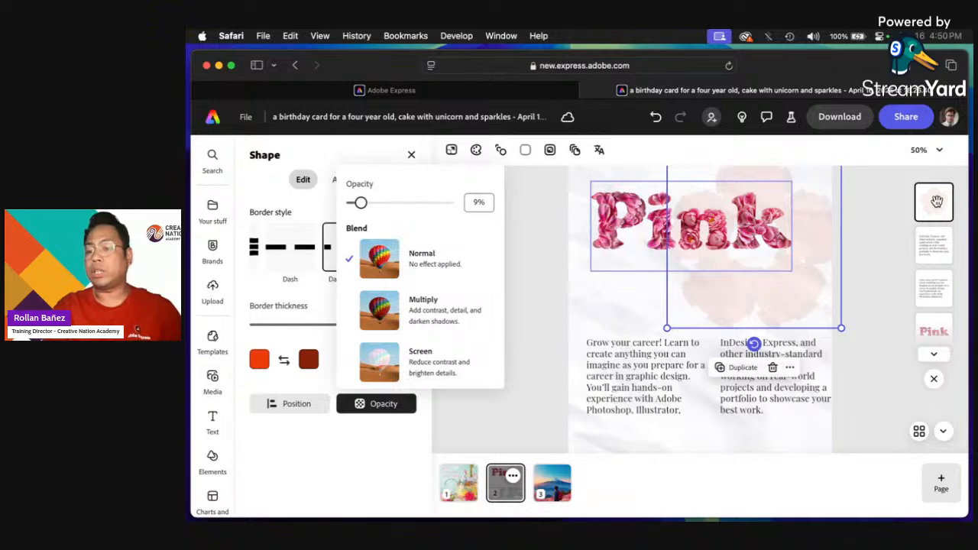
Step: Move the faded flower's layer beneath the "Pink" heading, view its arrange options, and deselect it
drag(937, 201, 941, 340)
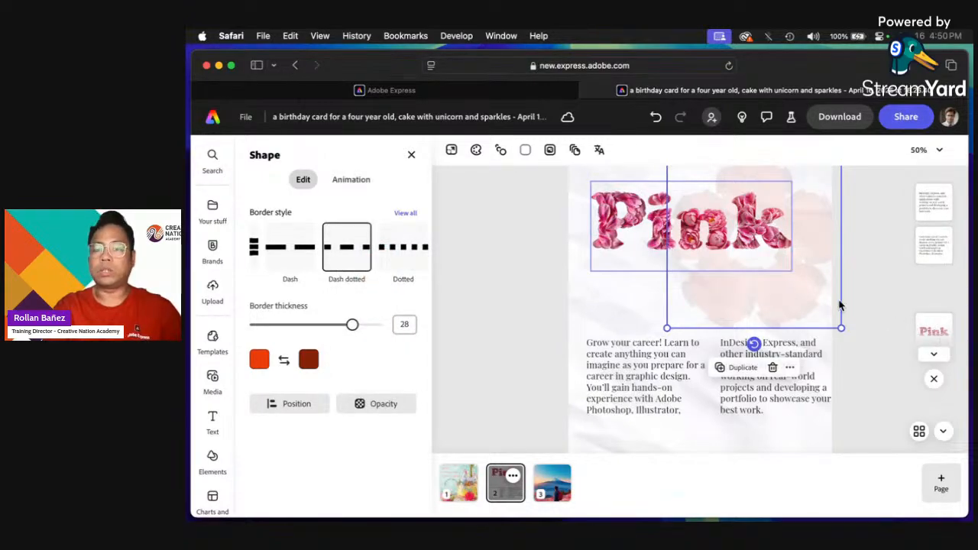
right_click(800, 305)
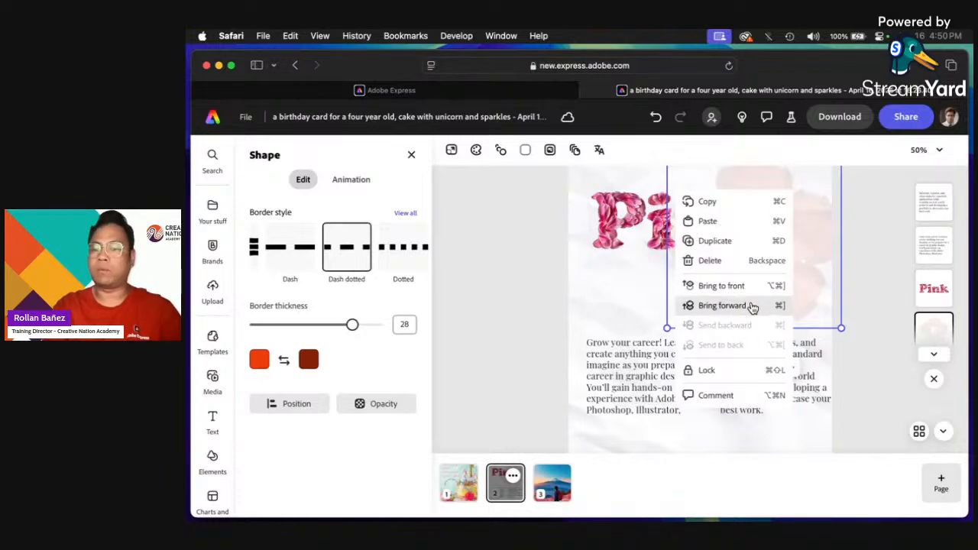
click(884, 291)
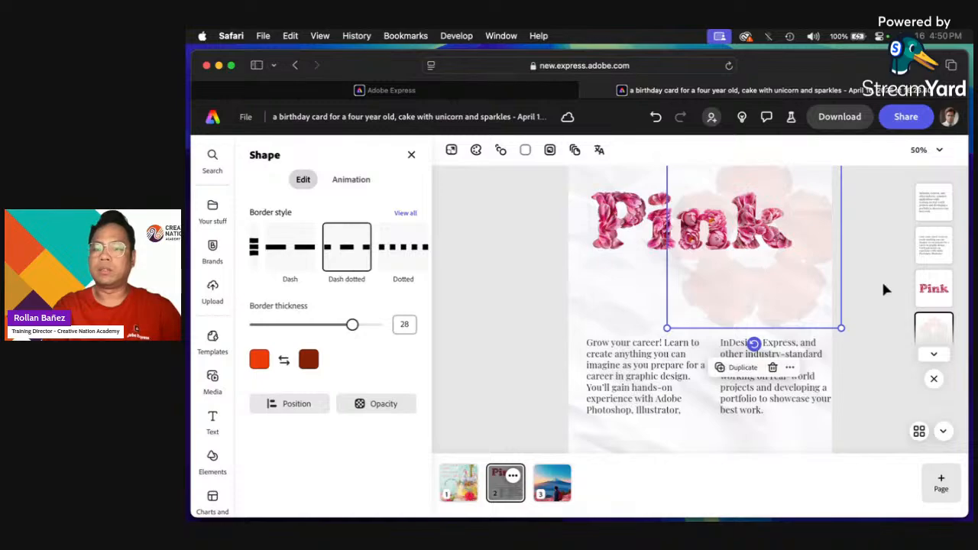
click(869, 261)
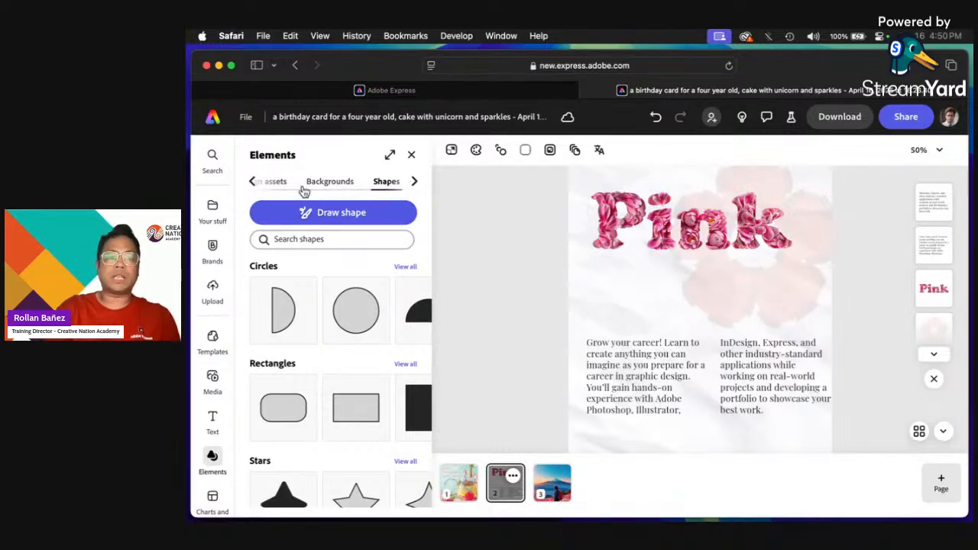
Step: Browse the design assets through the overlays, textures and graphic groups, and look along the graphic groups row
click(277, 182)
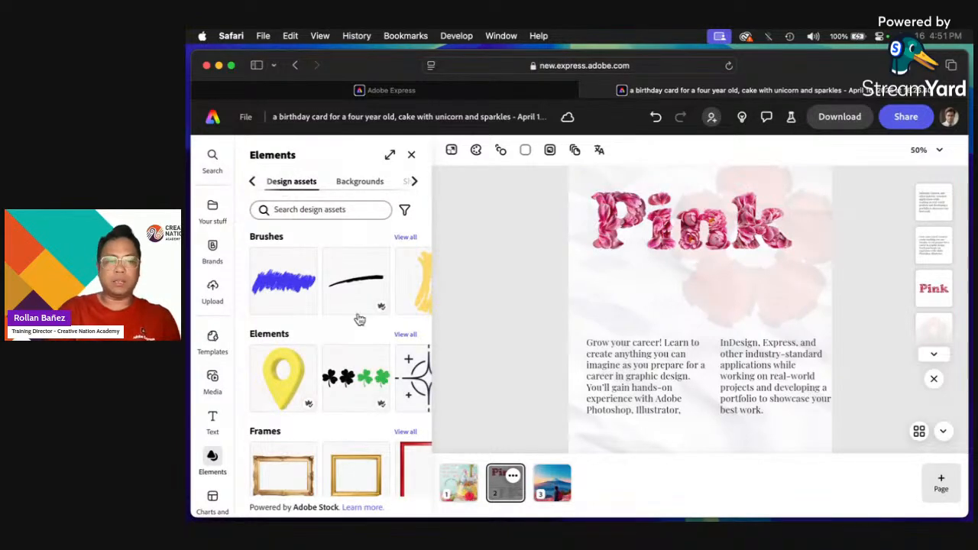
scroll(351, 378, down, 5)
scroll(351, 384, down, 3)
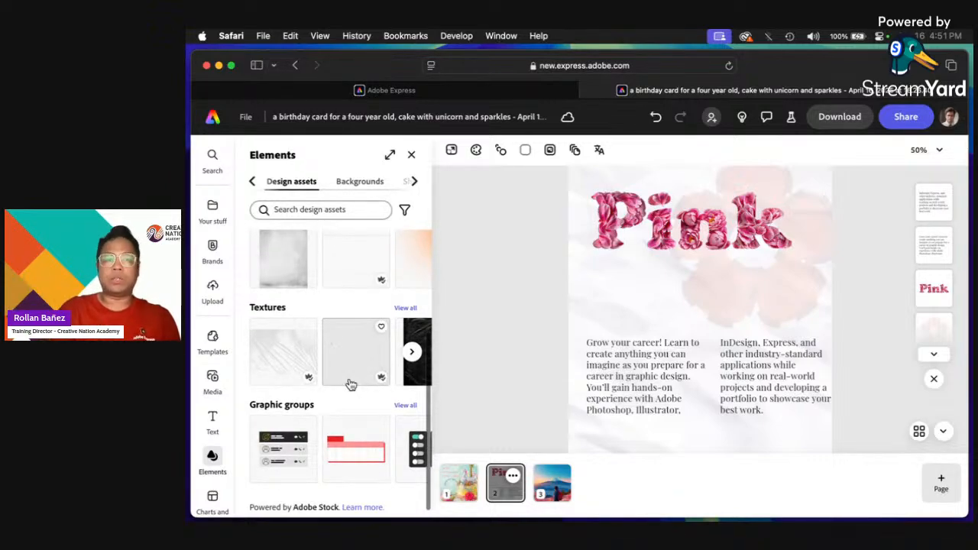
scroll(348, 260, up, 1)
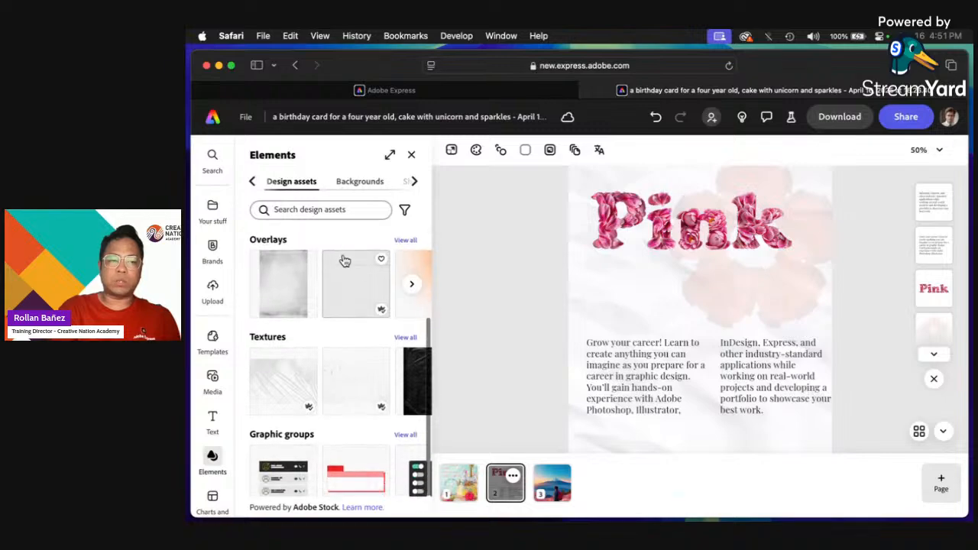
scroll(340, 321, down, 2)
scroll(340, 426, right, 5)
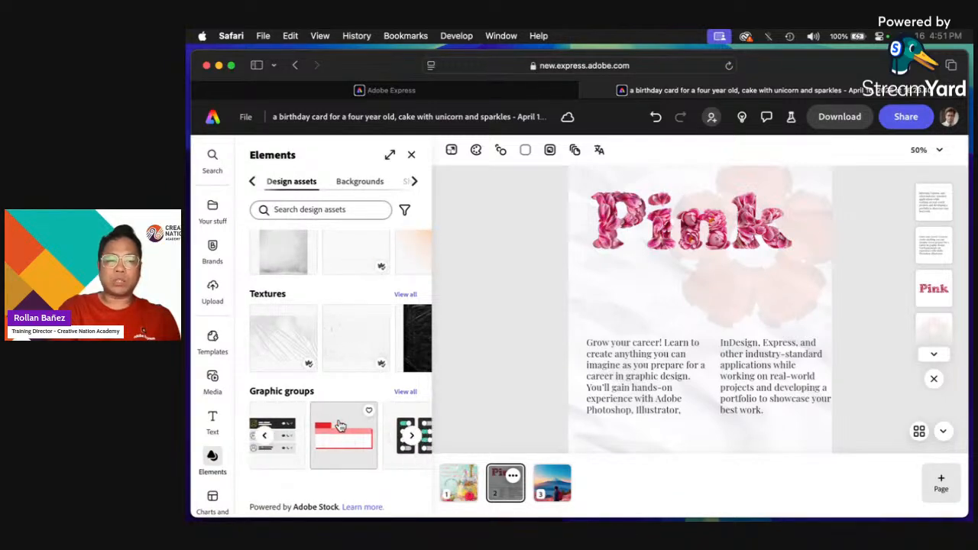
scroll(344, 426, right, 4)
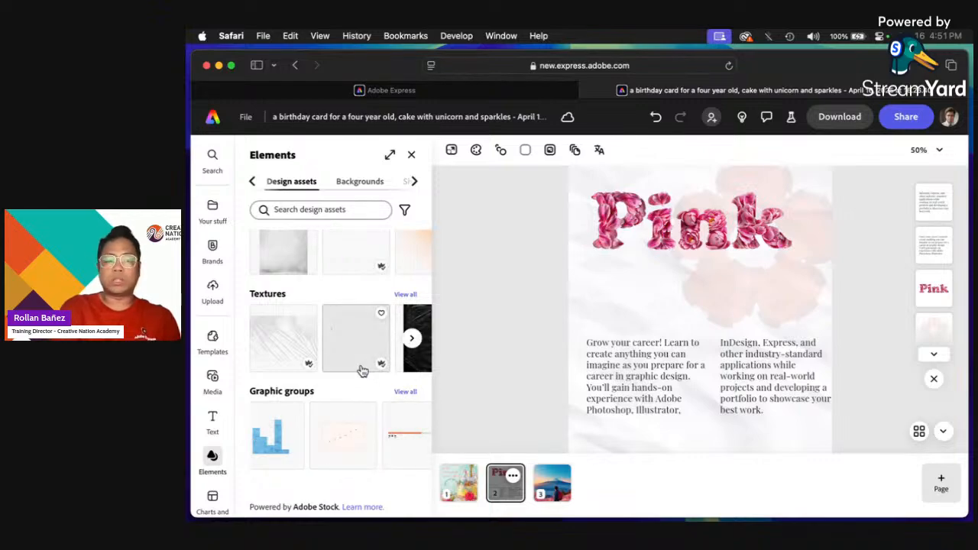
Step: Look through the design asset ideas suggested for this file, such as Rainbow, Color palette and Color swatches
scroll(340, 325, up, 10)
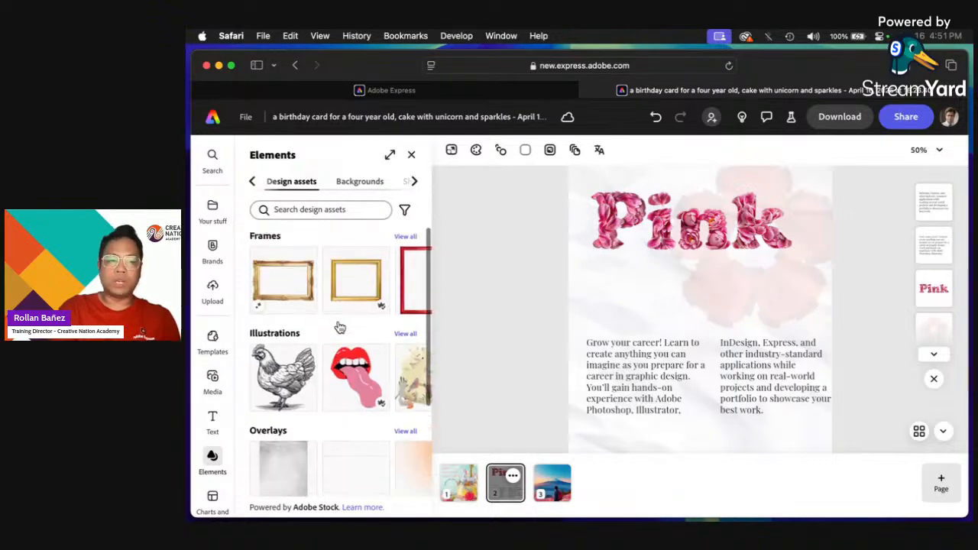
scroll(339, 327, up, 5)
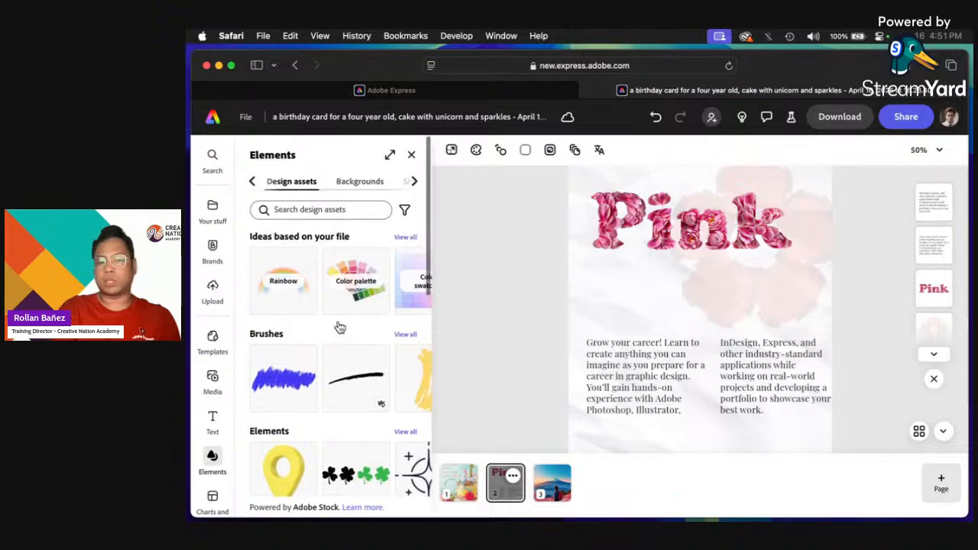
scroll(339, 325, up, 2)
scroll(351, 302, right, 4)
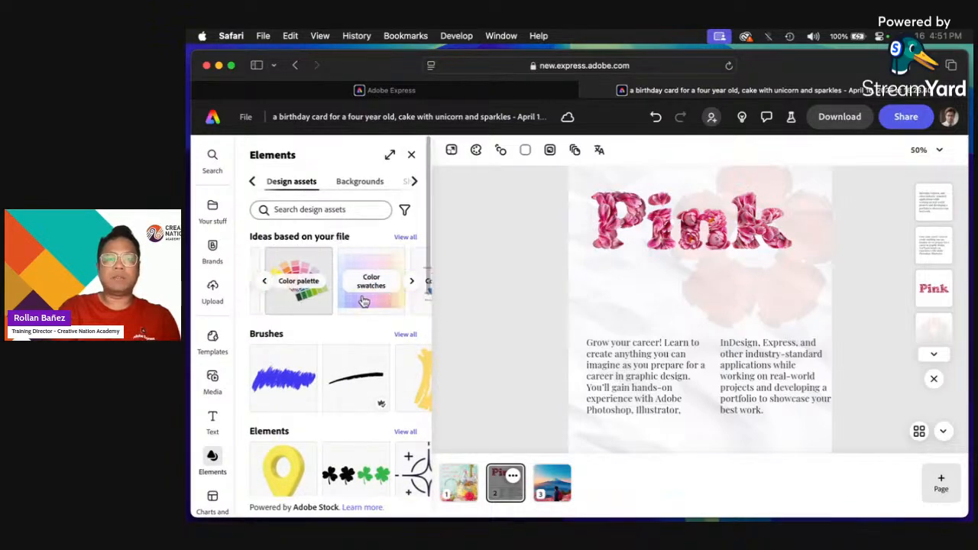
scroll(360, 298, left, 4)
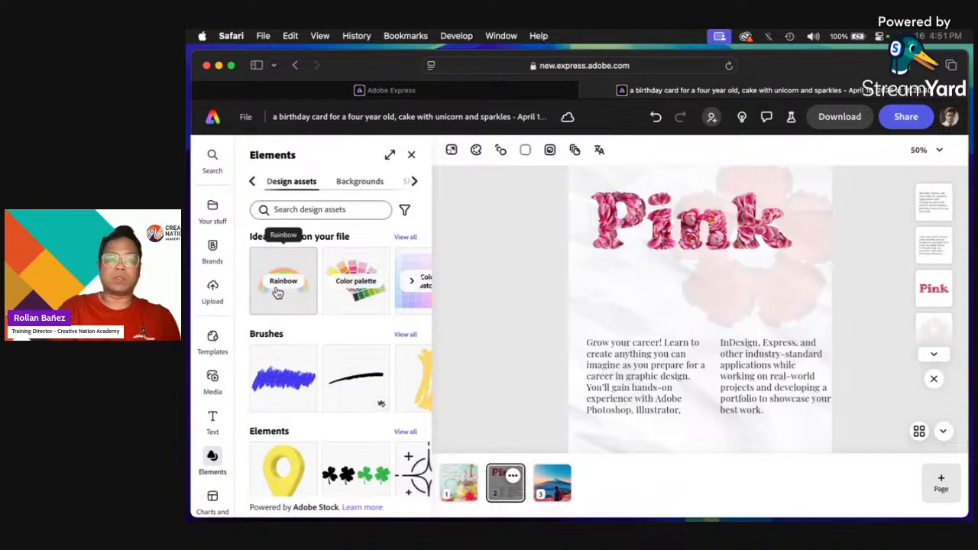
scroll(356, 303, right, 2)
scroll(356, 303, right, 4)
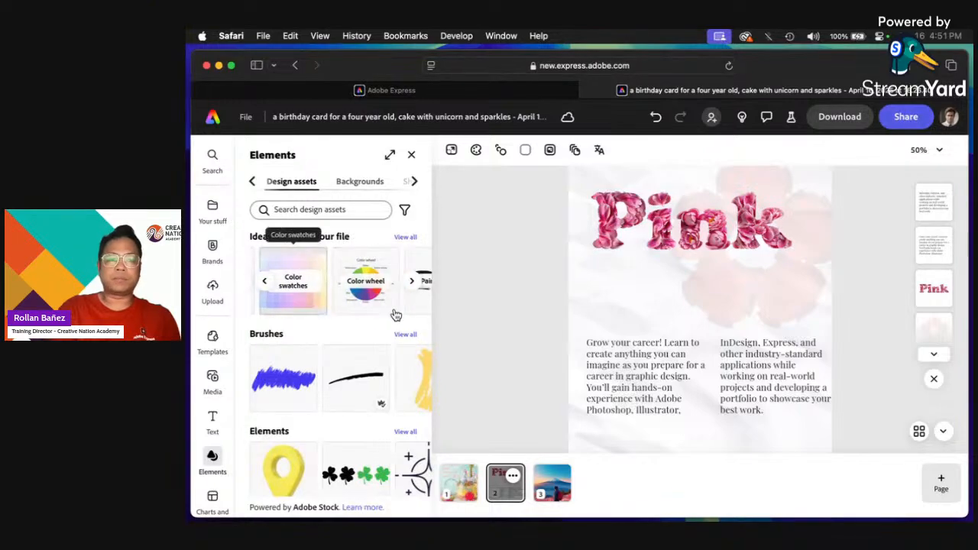
Step: Browse all graphic groups and place the curly-haired woman portrait with yellow quotation marks between the heading and the first text column
scroll(382, 320, down, 10)
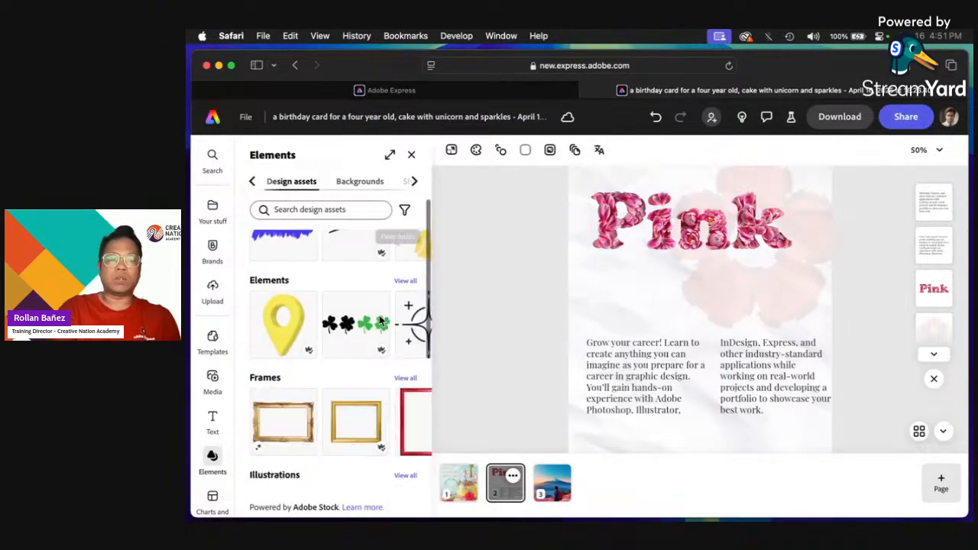
scroll(380, 321, down, 3)
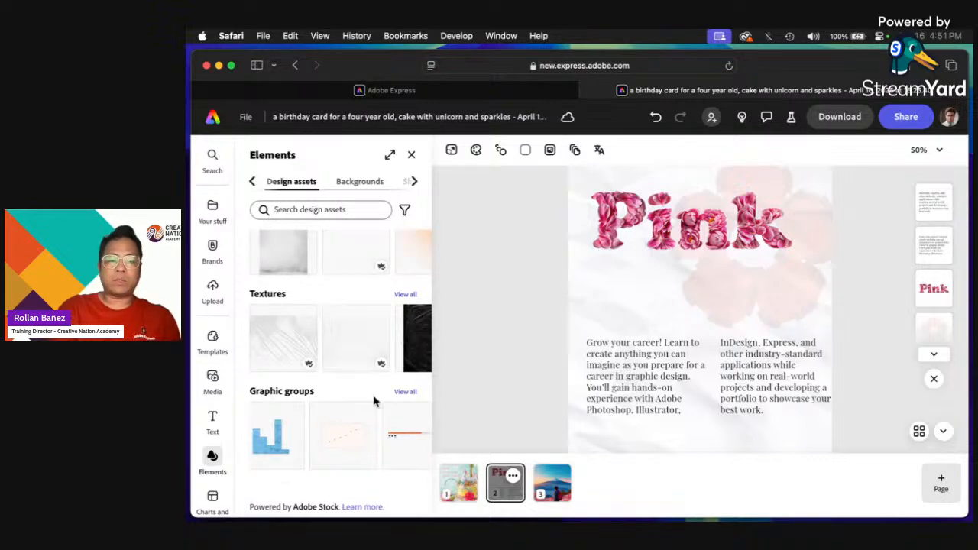
click(404, 393)
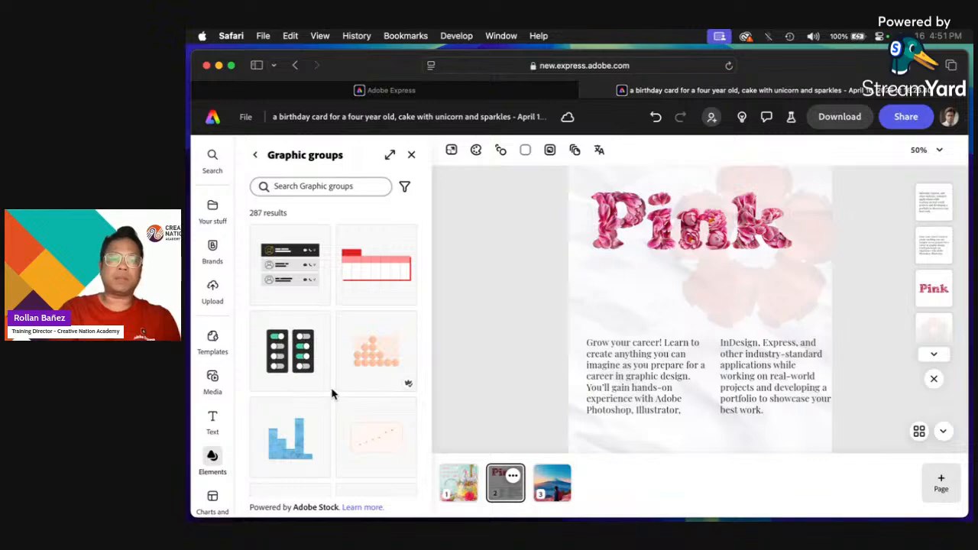
scroll(332, 393, down, 10)
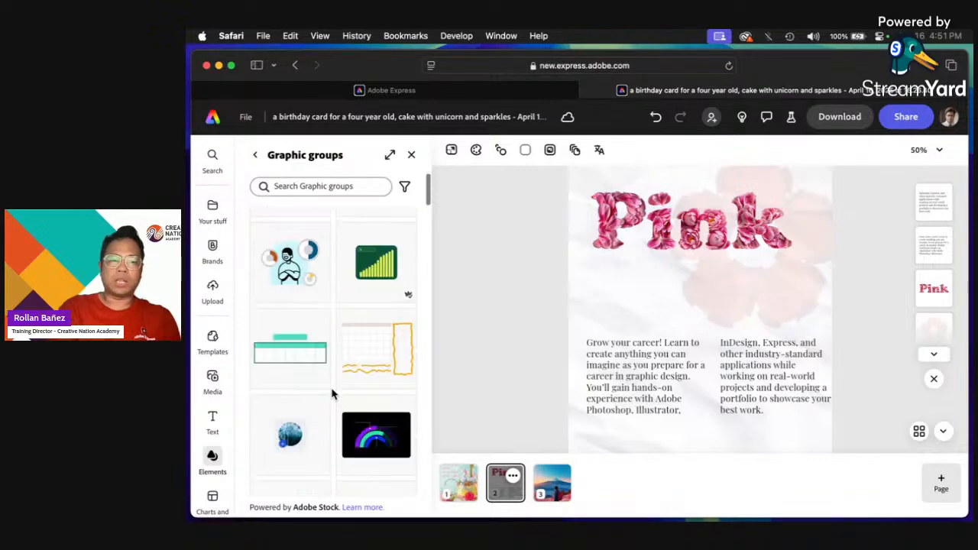
scroll(329, 389, down, 3)
scroll(332, 395, up, 2)
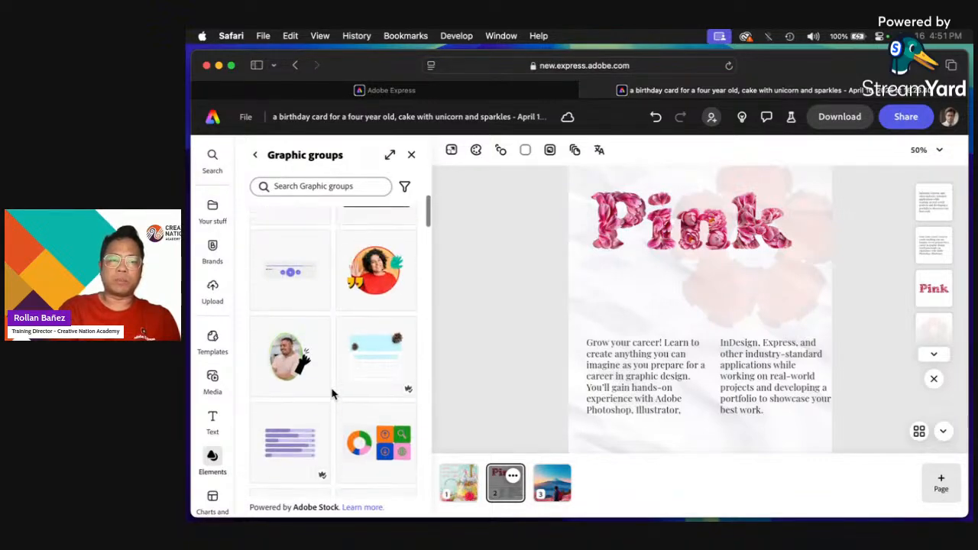
drag(378, 285, 619, 309)
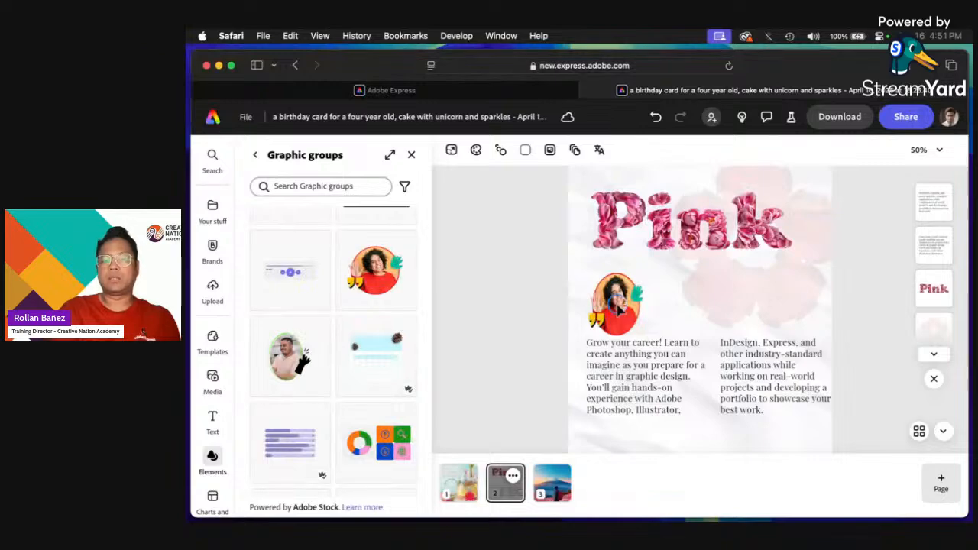
click(629, 318)
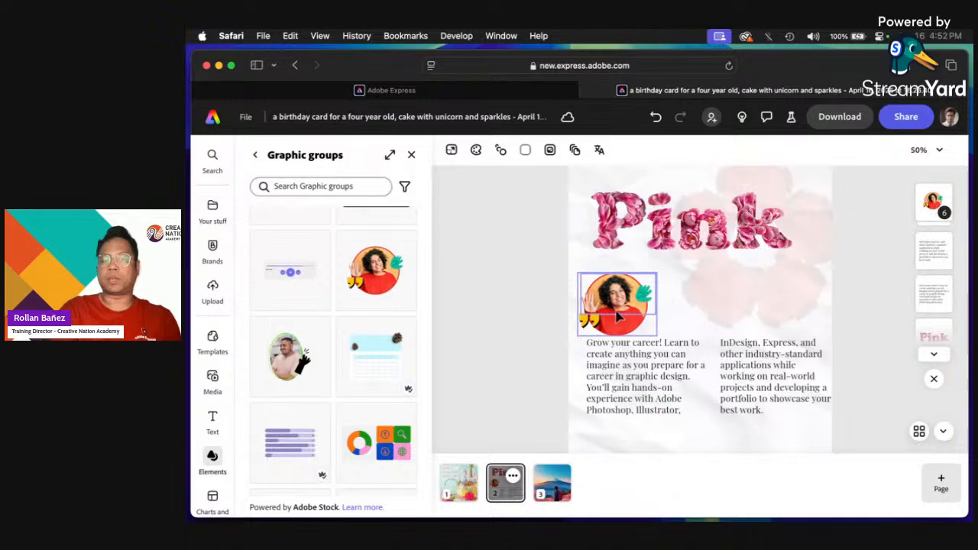
Step: Select the portrait graphic group's layer to view its group editing options, and deselect it
click(933, 211)
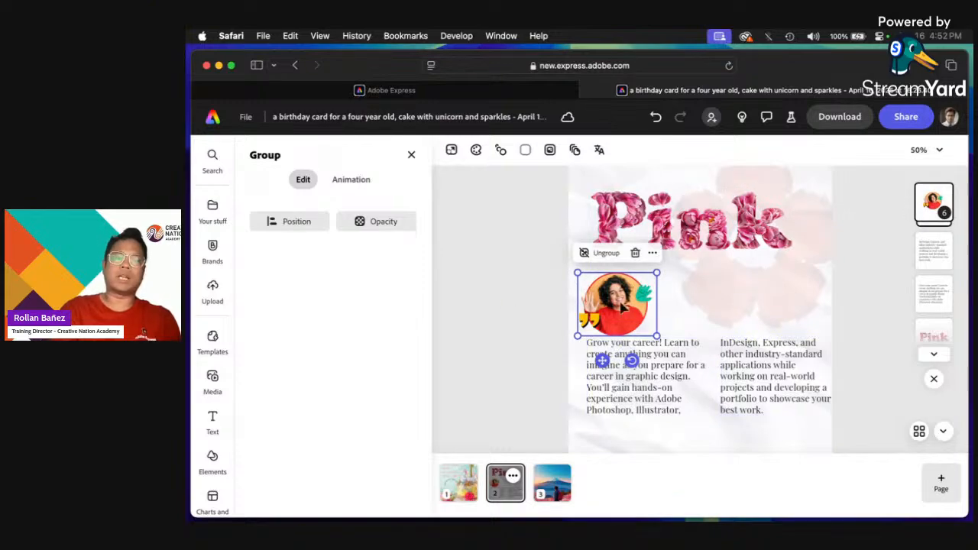
click(555, 331)
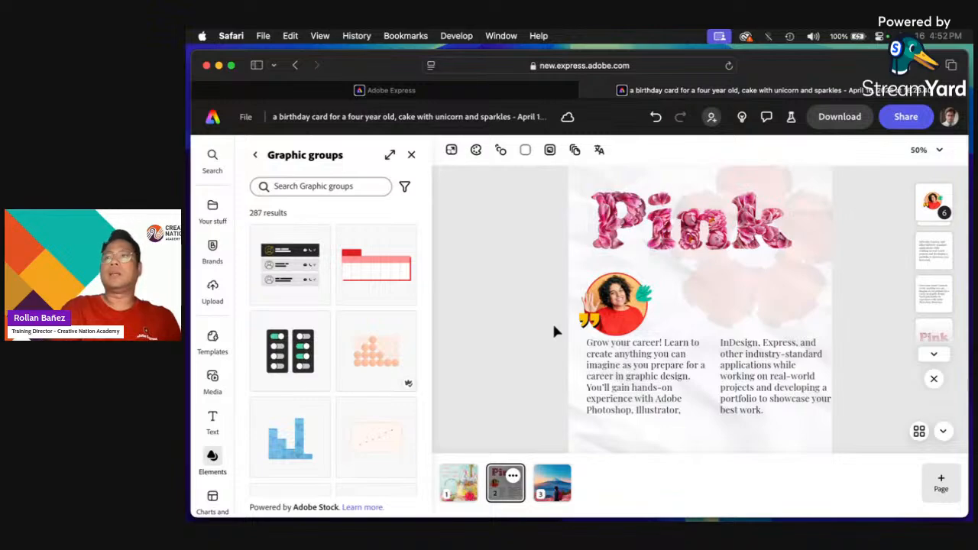
click(628, 396)
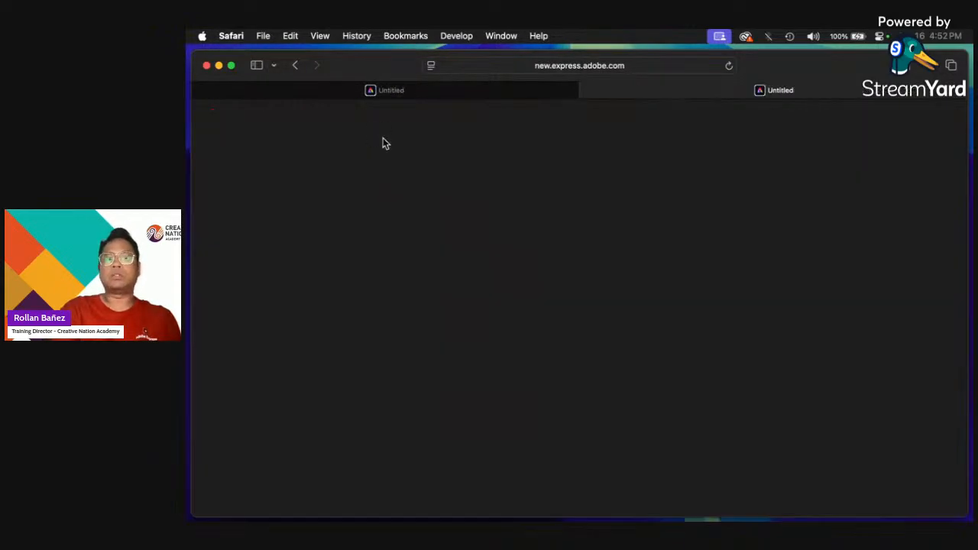
Step: Return to the Adobe Express home page and reopen the birthday card design from the recent files
click(341, 94)
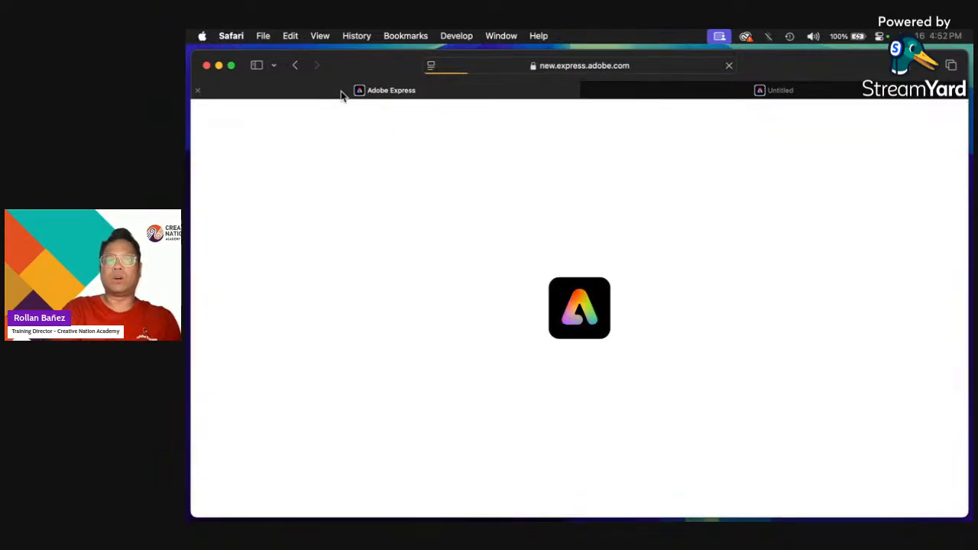
key(super+t)
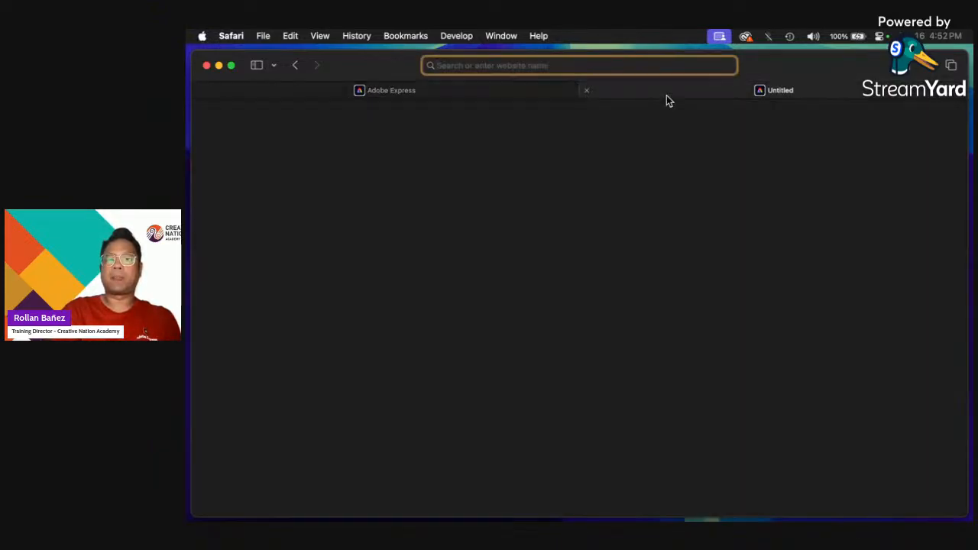
click(590, 90)
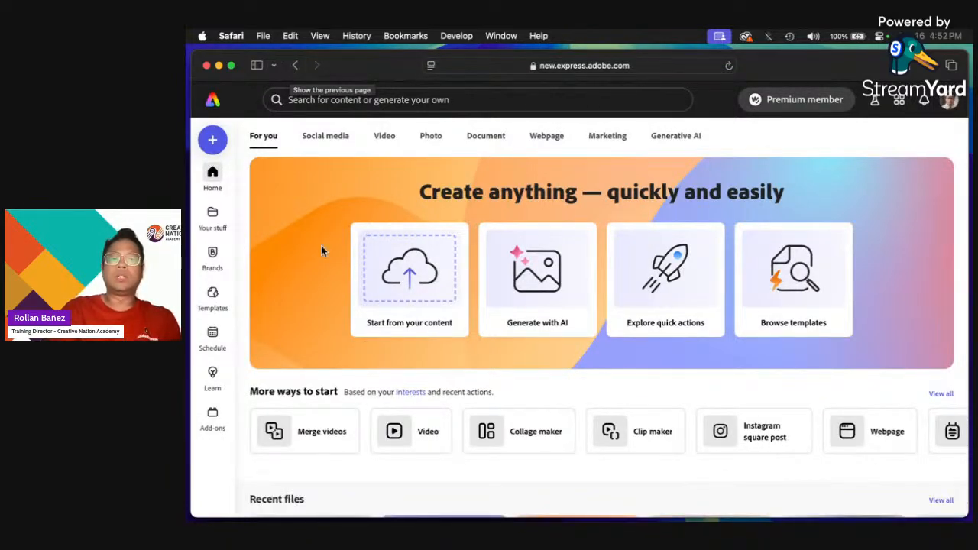
scroll(367, 344, down, 3)
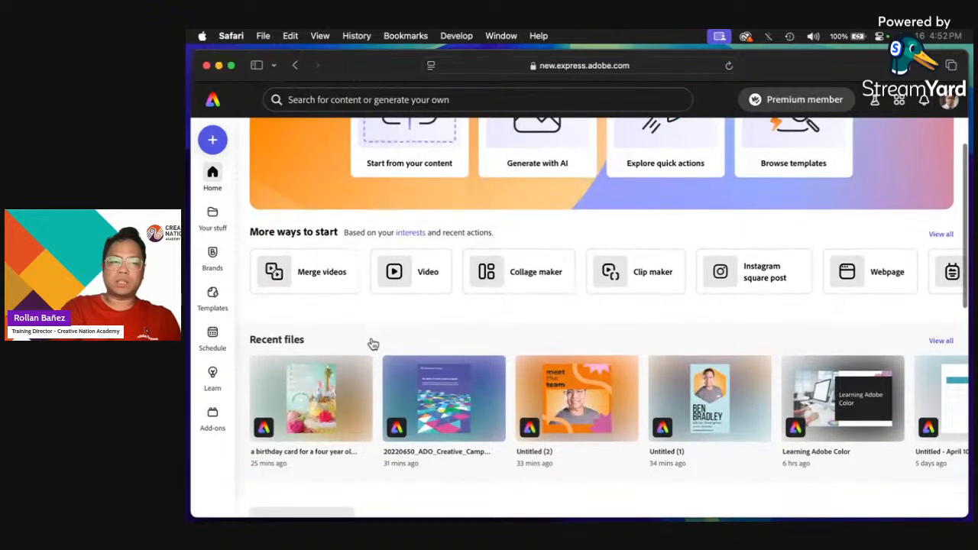
click(353, 419)
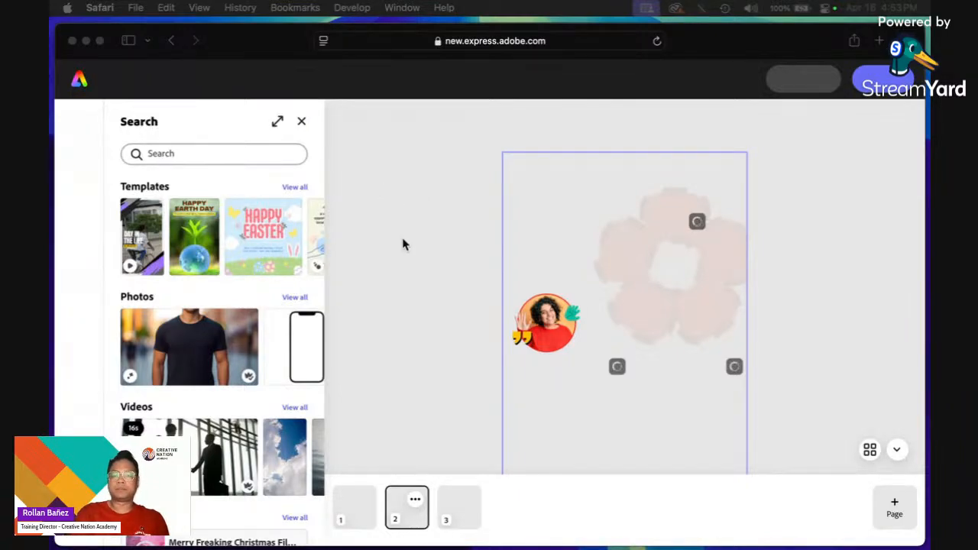
Step: Add a new blank page of the same size after the birthday cake page
click(461, 508)
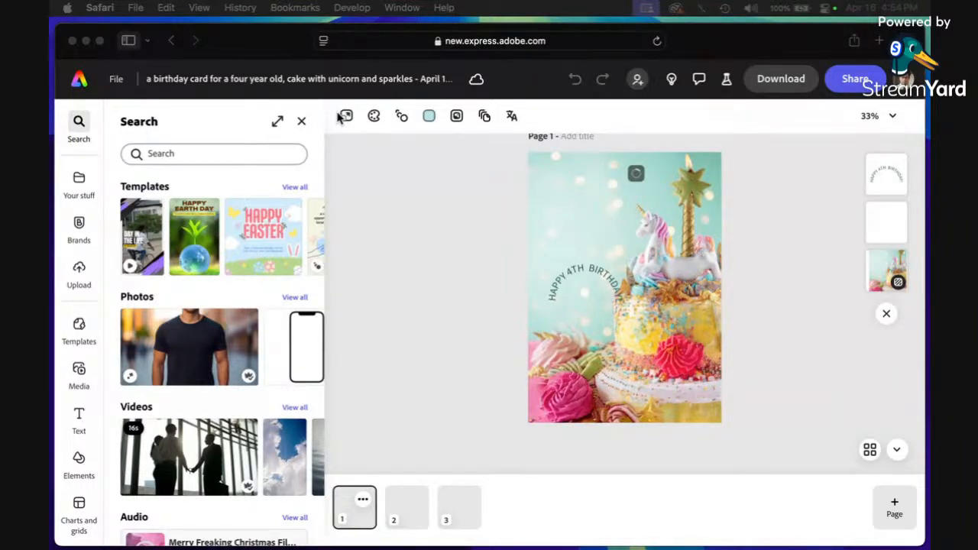
click(408, 511)
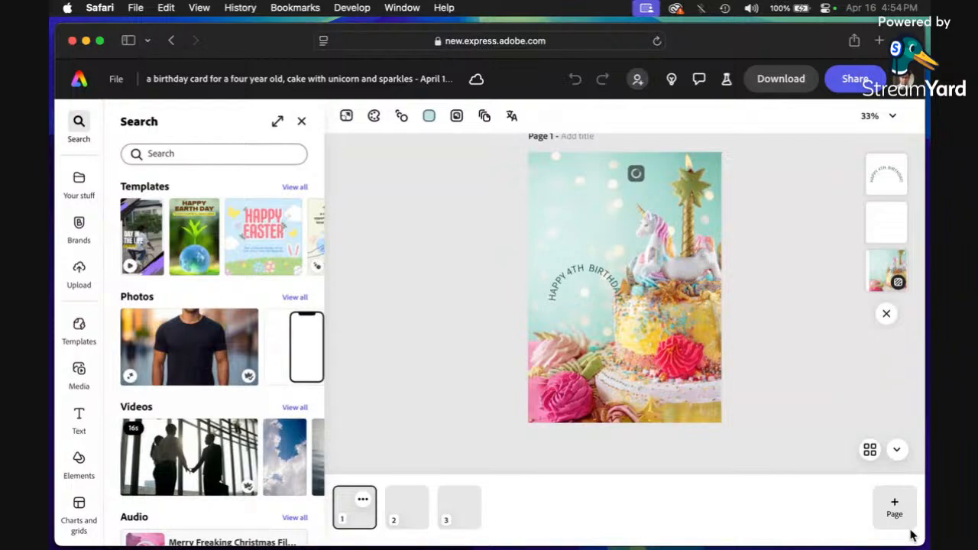
click(895, 510)
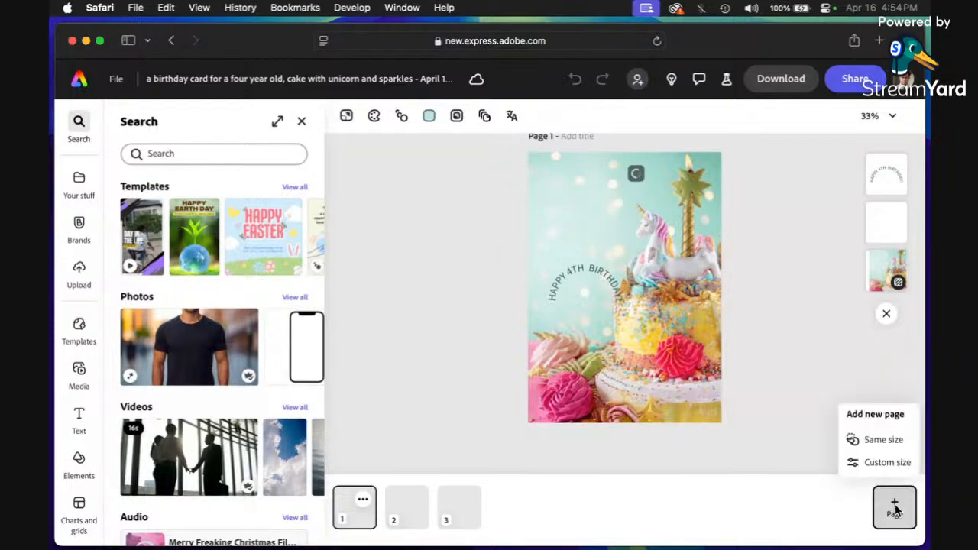
click(874, 442)
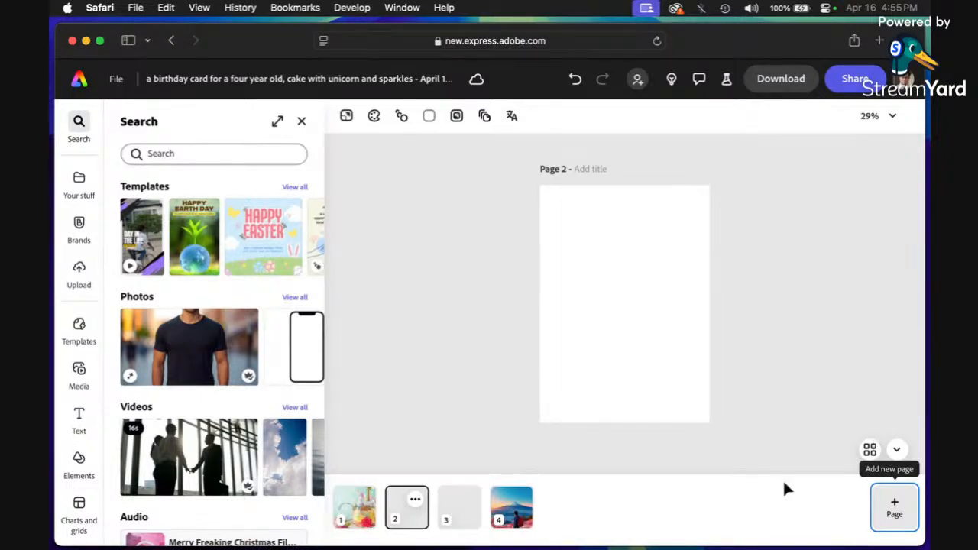
Step: Insert a pie chart on the blank page and show its item labels and values for editing
scroll(240, 367, down, 6)
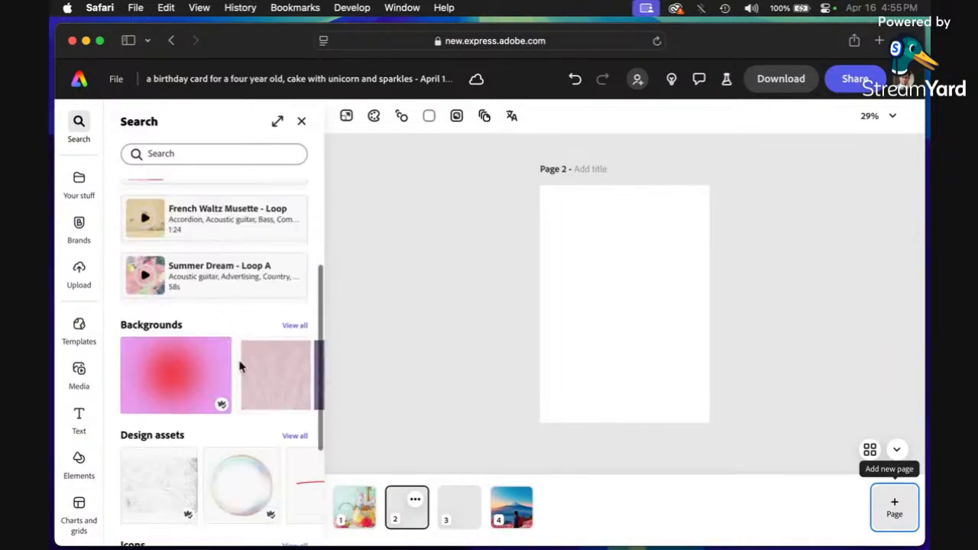
scroll(78, 465, down, 4)
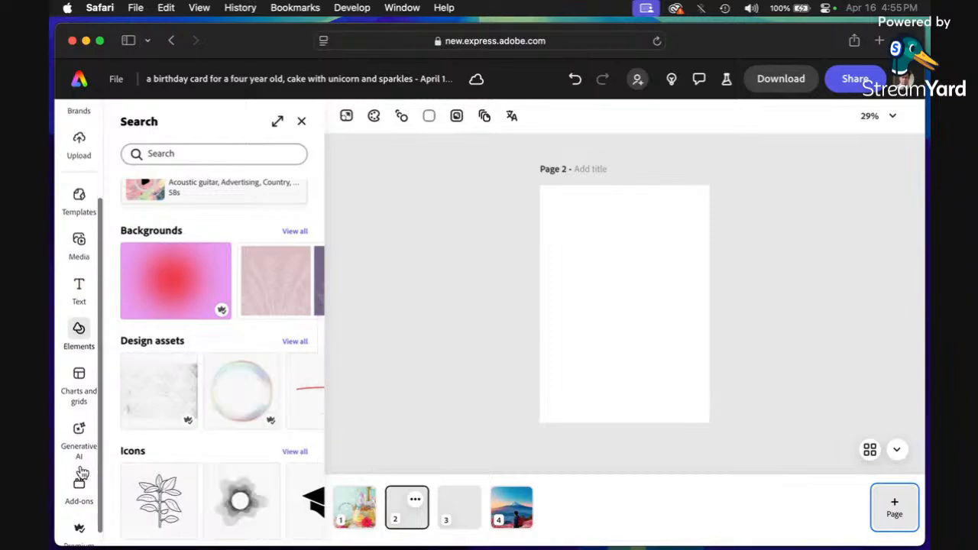
click(81, 376)
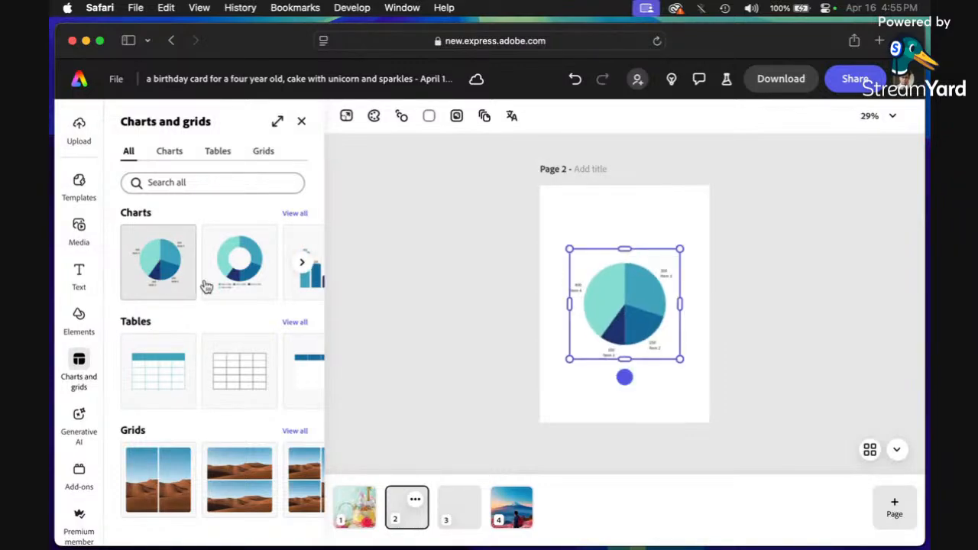
click(611, 330)
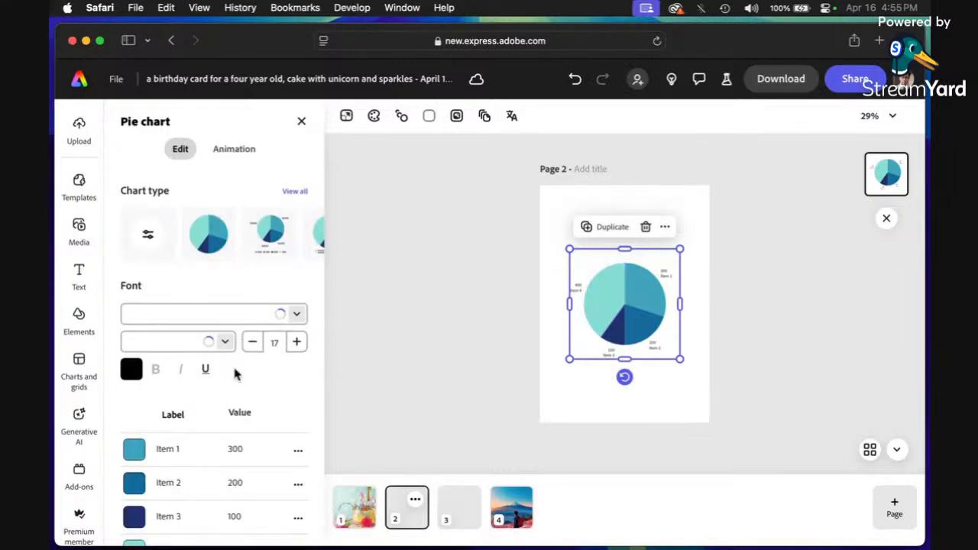
scroll(235, 373, down, 3)
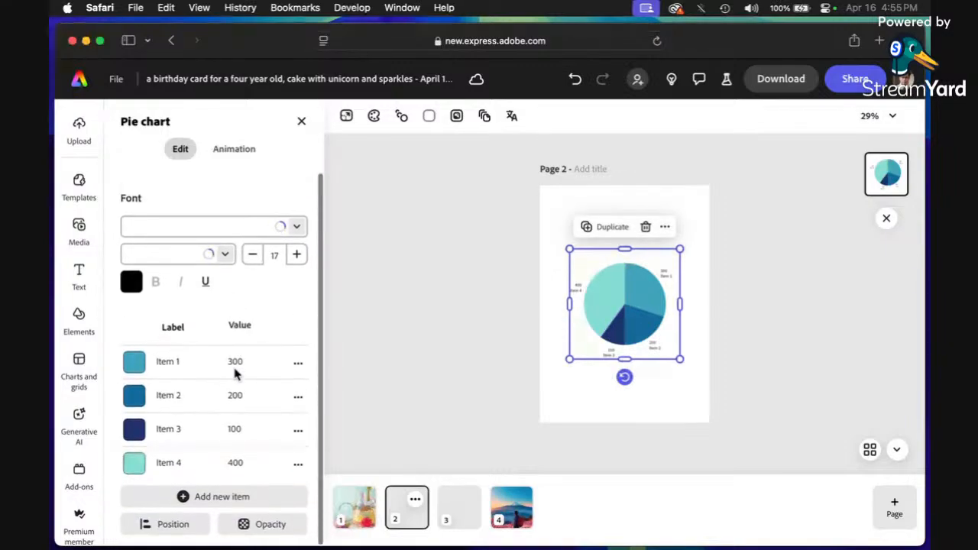
Step: Recolor the pie chart's Item 1 slice with the custom color #BBA83F
click(135, 366)
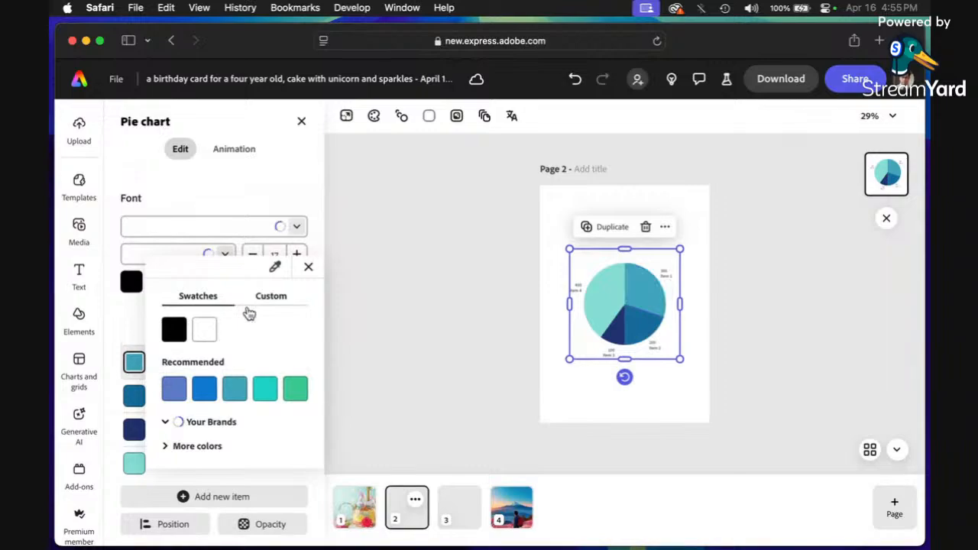
click(272, 300)
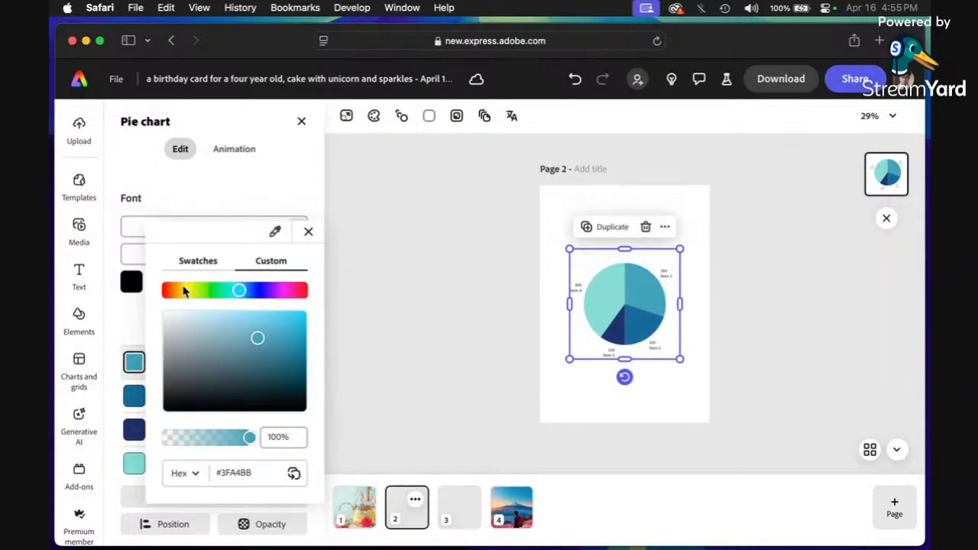
click(183, 291)
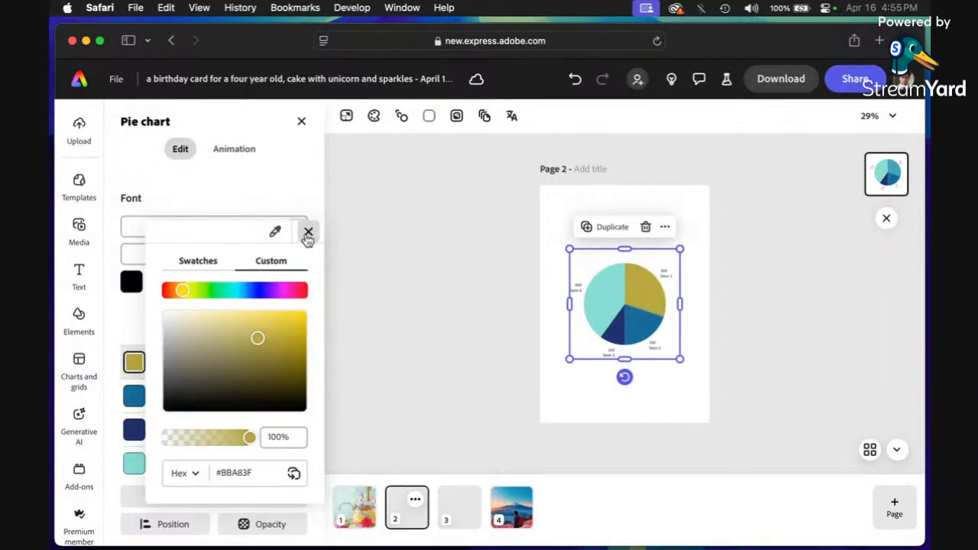
click(308, 231)
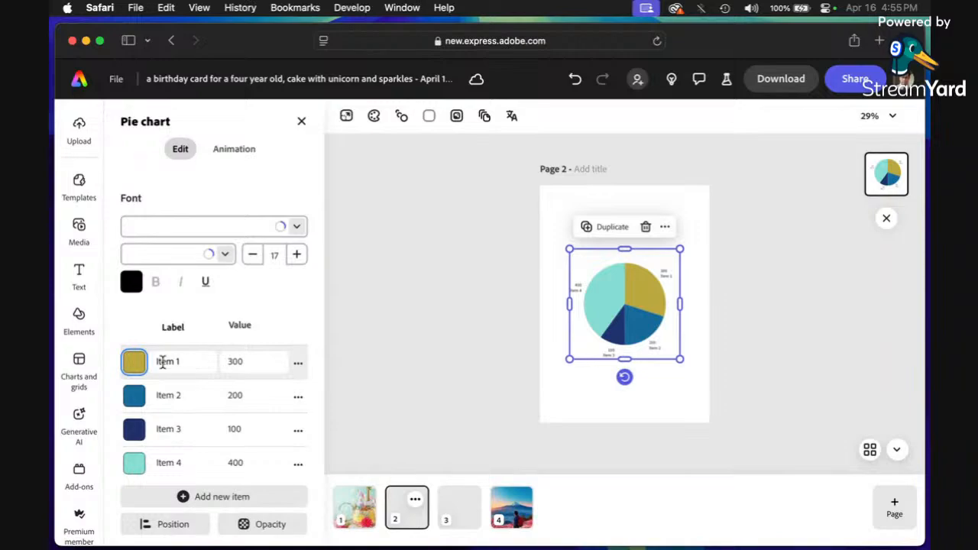
Step: Rename the pie chart's Item 1 label as Apples
click(158, 363)
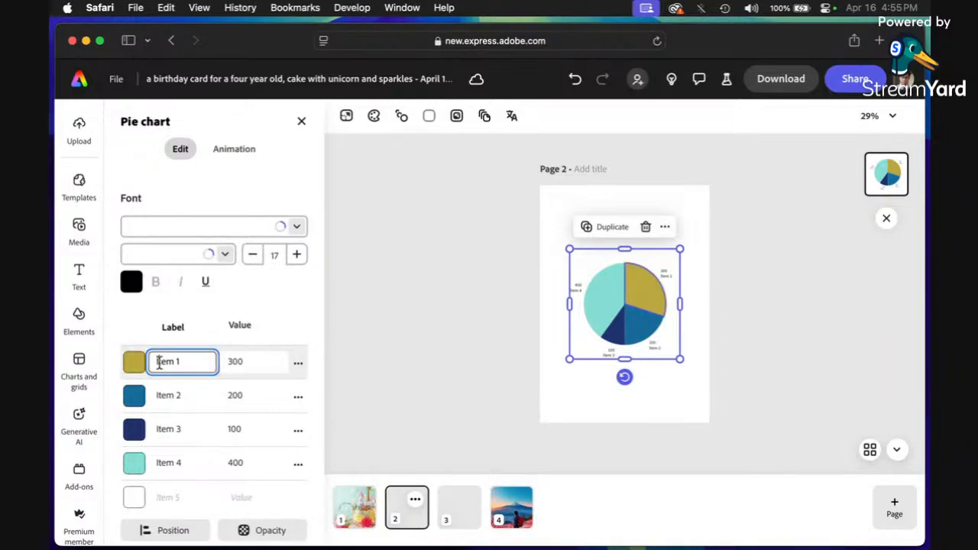
key(Right)
key(Right)
key(Right)
key(Right)
key(Right)
key(BackSpace)
key(BackSpace)
key(BackSpace)
key(BackSpace)
key(BackSpace)
key(BackSpace)
text(Apples)
Step: Rename the pie chart's Item 2 label as Oranges
triple_click(181, 394)
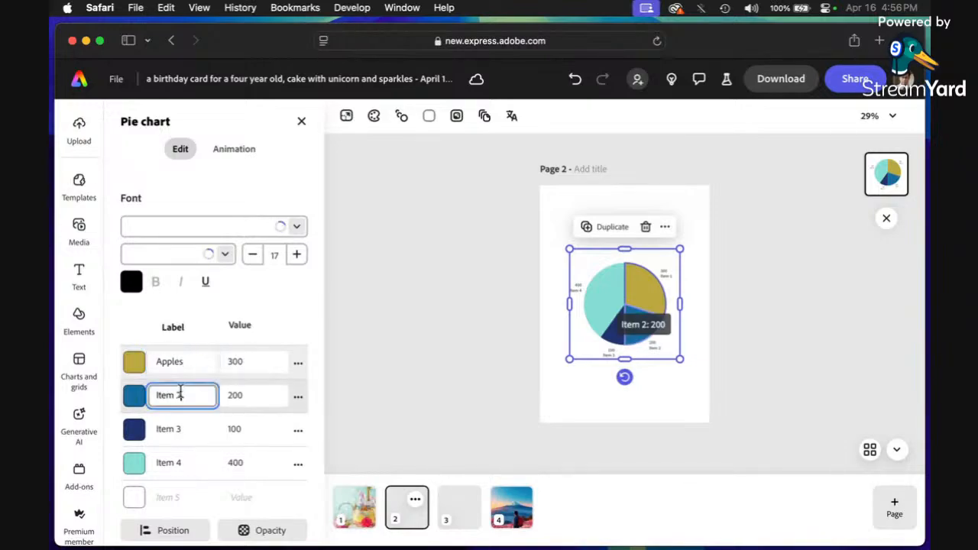
text(Orange)
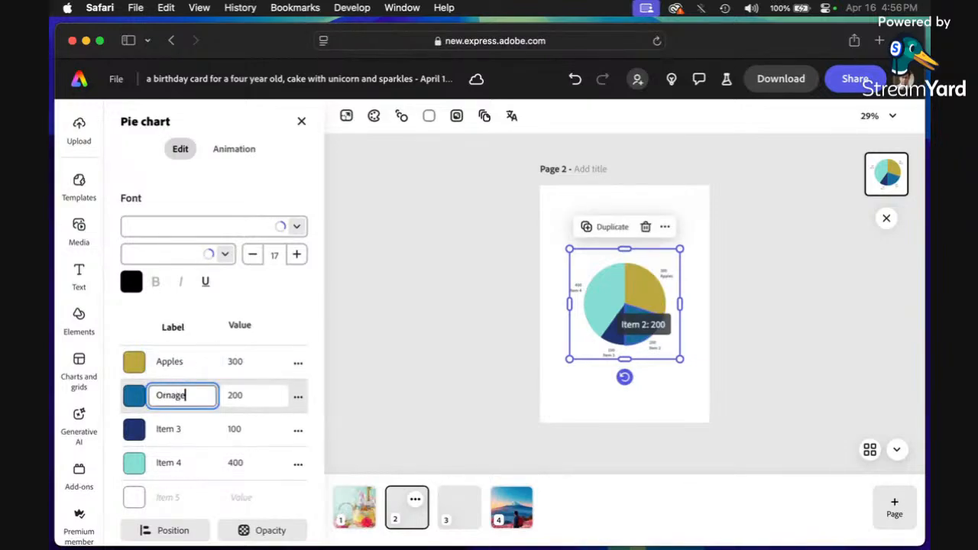
key(BackSpace)
key(BackSpace)
key(BackSpace)
key(BackSpace)
key(BackSpace)
text(ranges)
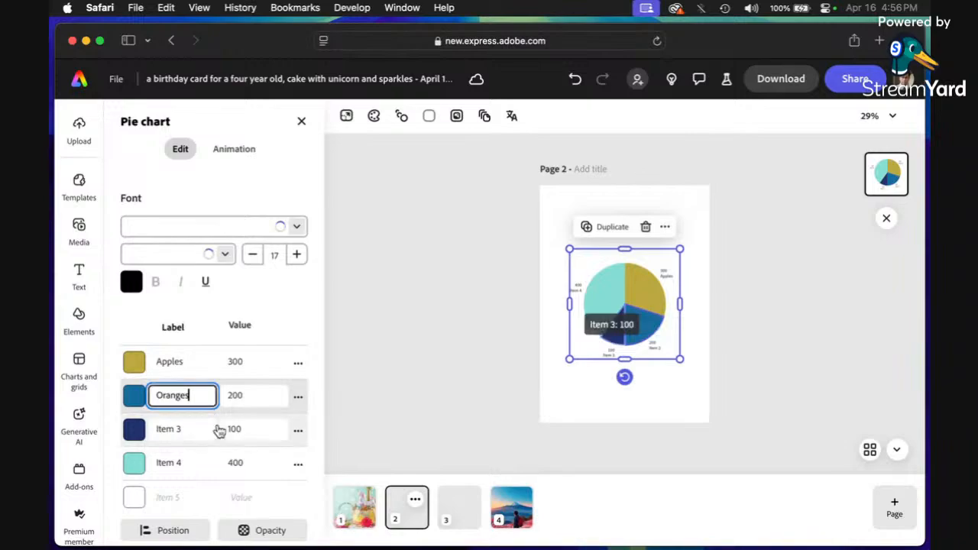
Step: Rename the pie chart's Item 3 label as Melons
click(194, 429)
triple_click(193, 427)
key(BackSpace)
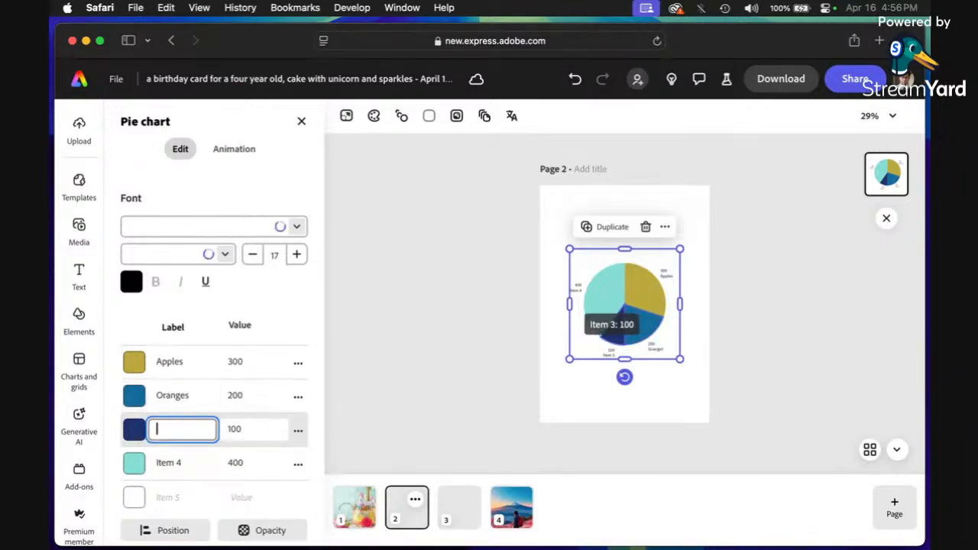
text(Melons)
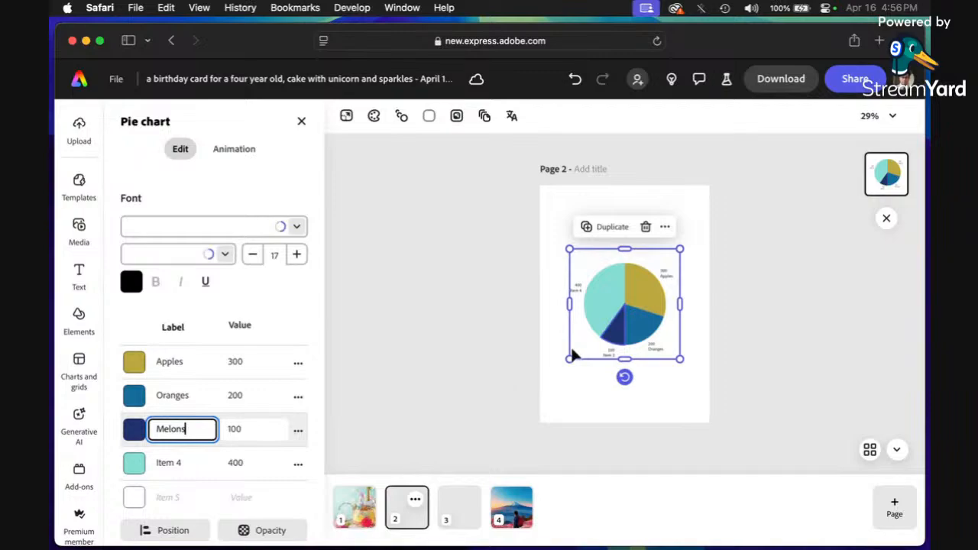
Step: Review the relabeled pie chart fitted to the view, and delete it from the page
click(891, 117)
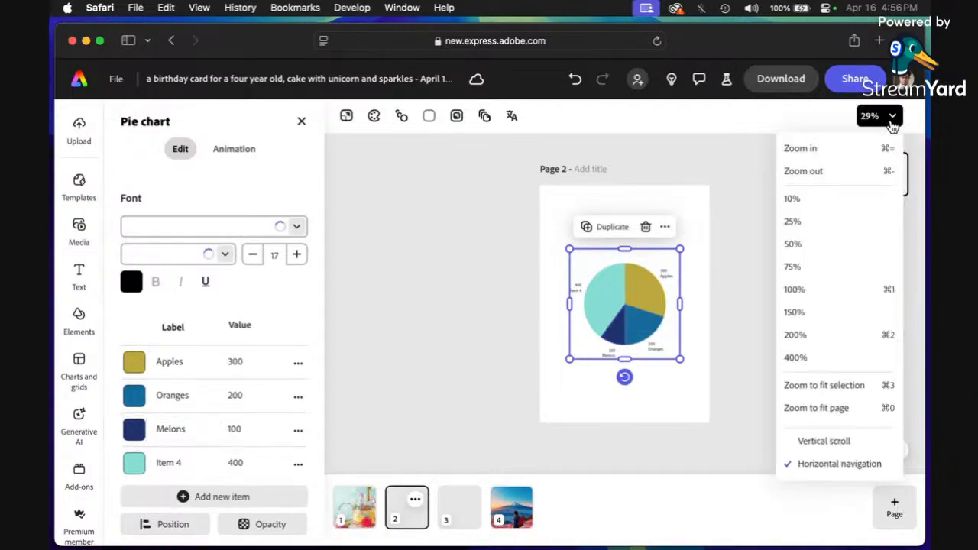
click(824, 390)
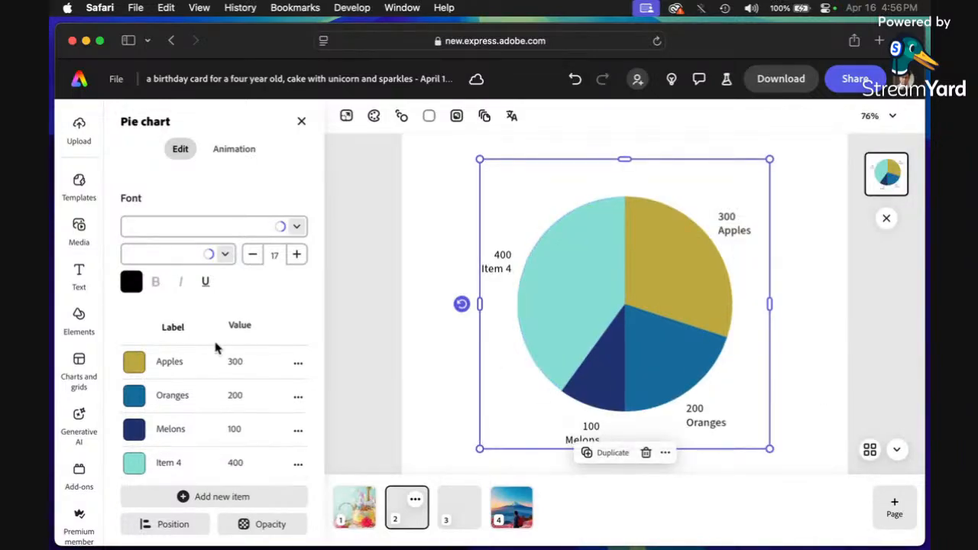
click(302, 125)
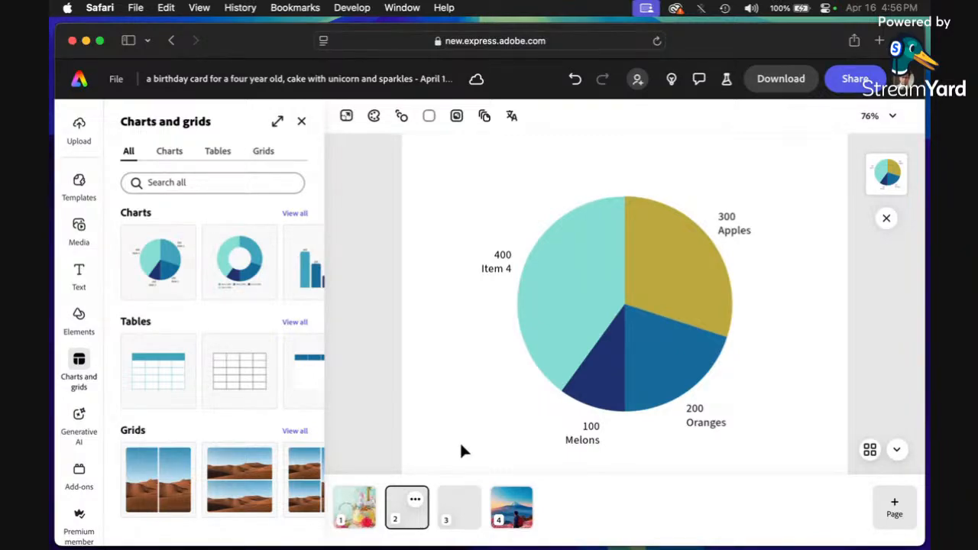
click(653, 346)
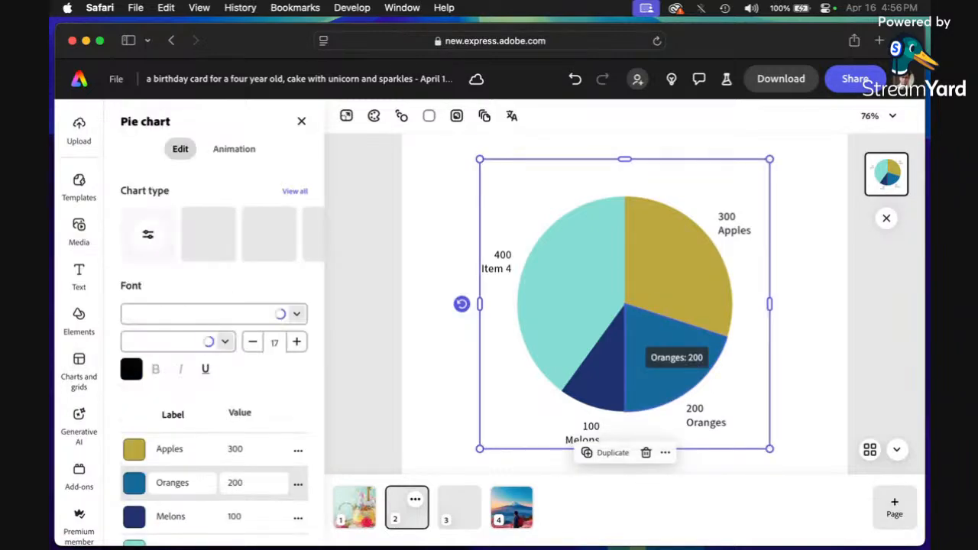
key(Delete)
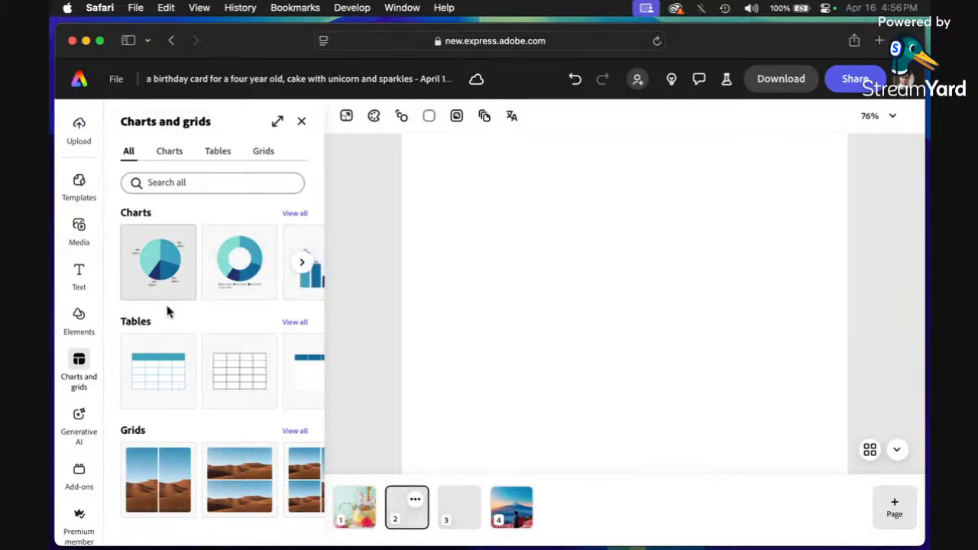
Step: Insert the stock photo of two women looking at a tablet on the blank page, and show all photo categories
click(84, 225)
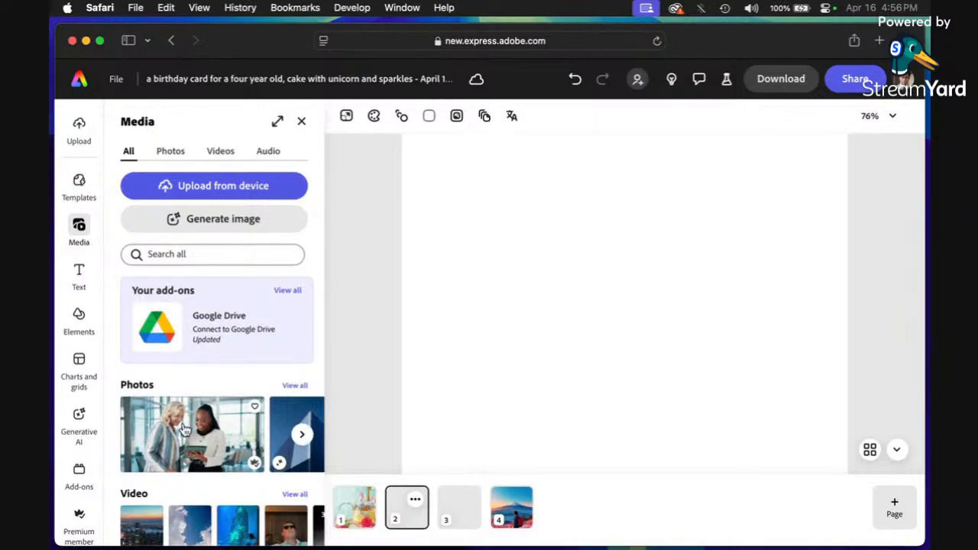
click(183, 430)
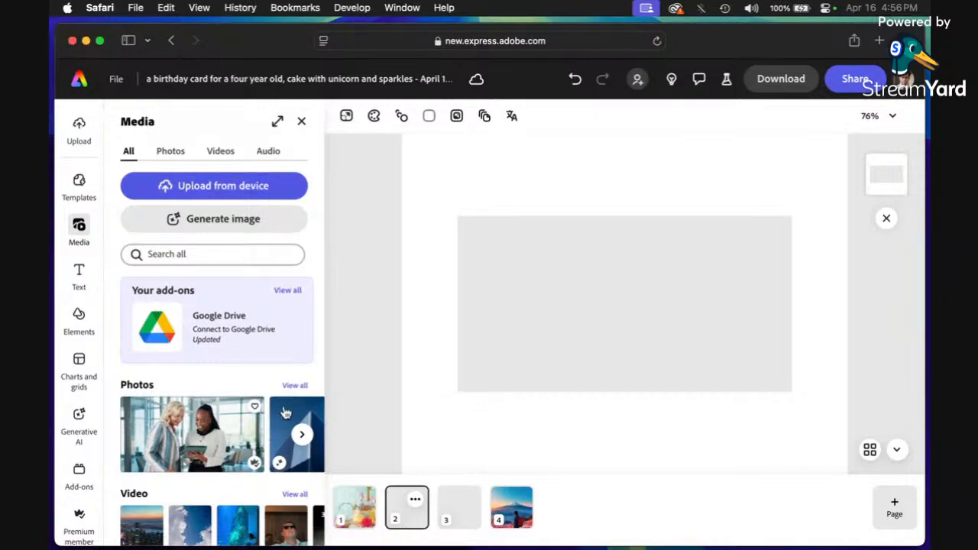
click(293, 387)
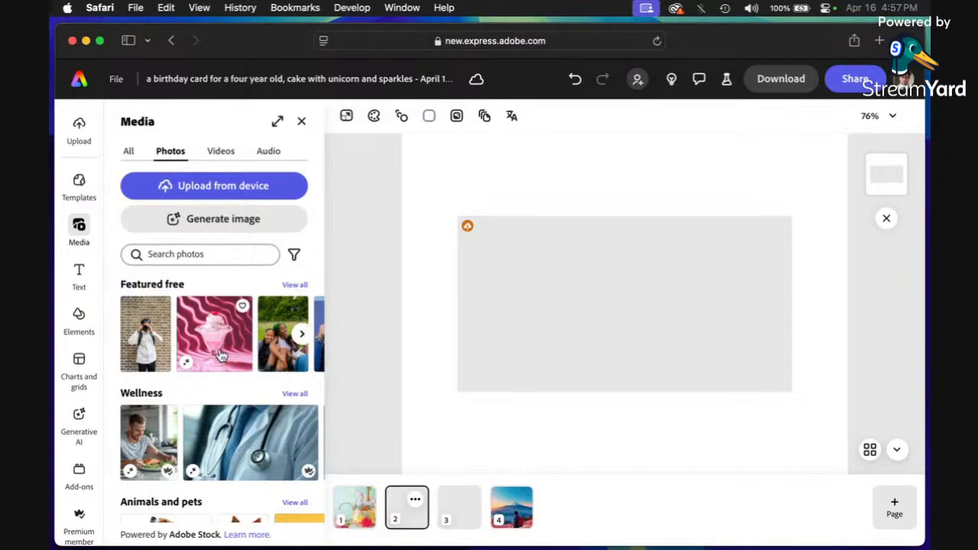
Step: Browse the featured free photos and show all stock photos in the Wellness category
click(302, 334)
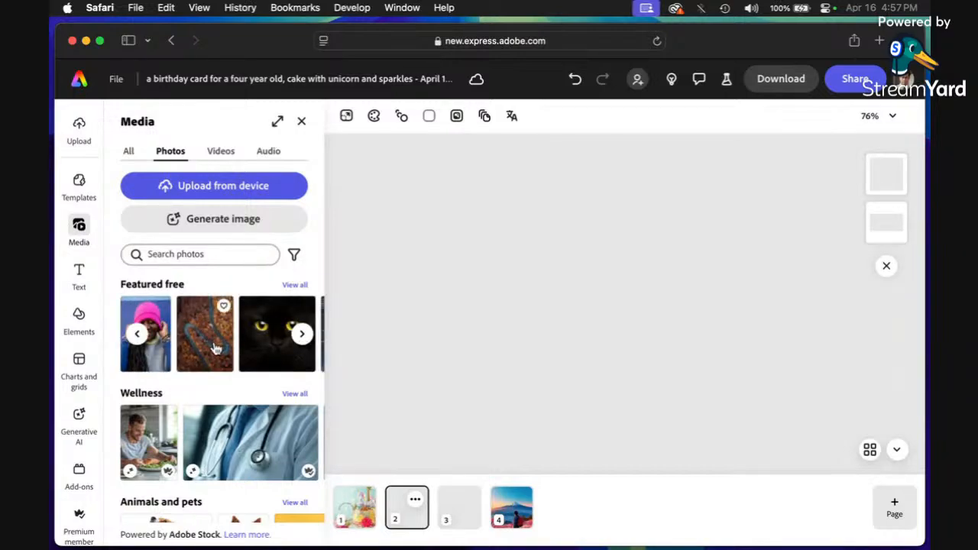
click(302, 334)
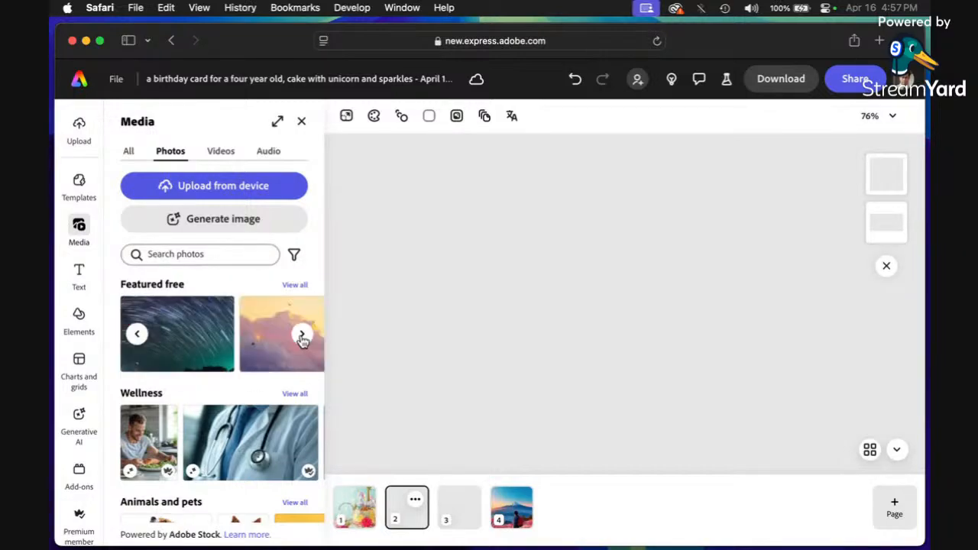
scroll(283, 359, down, 3)
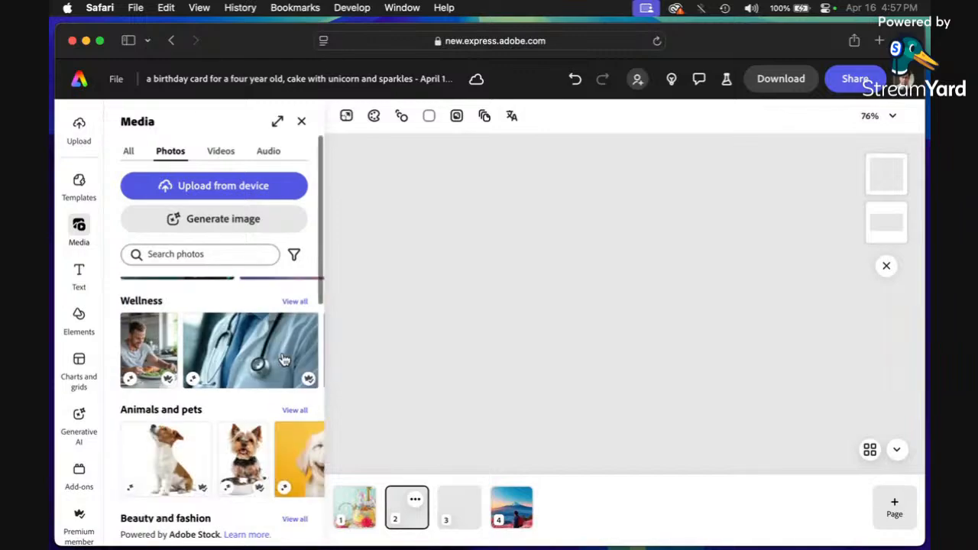
scroll(283, 360, up, 1)
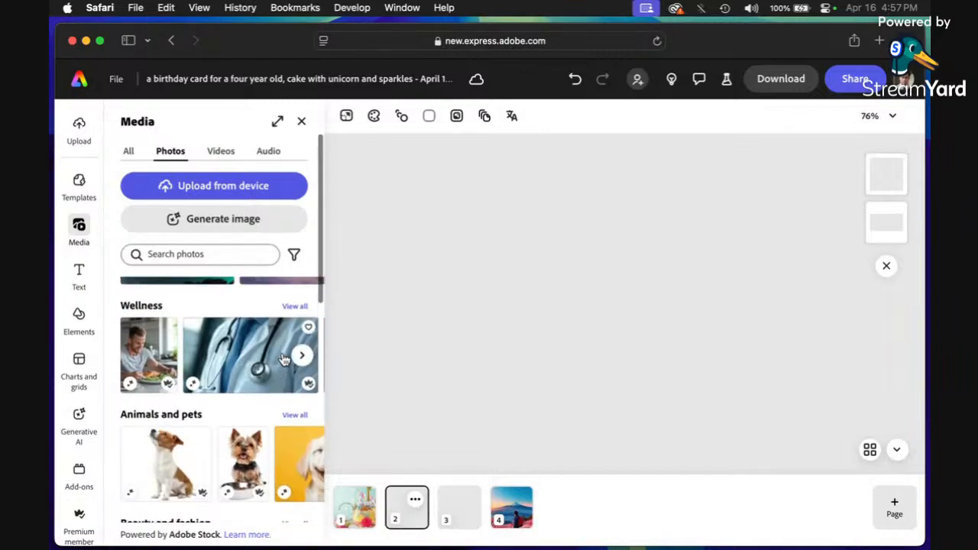
click(295, 310)
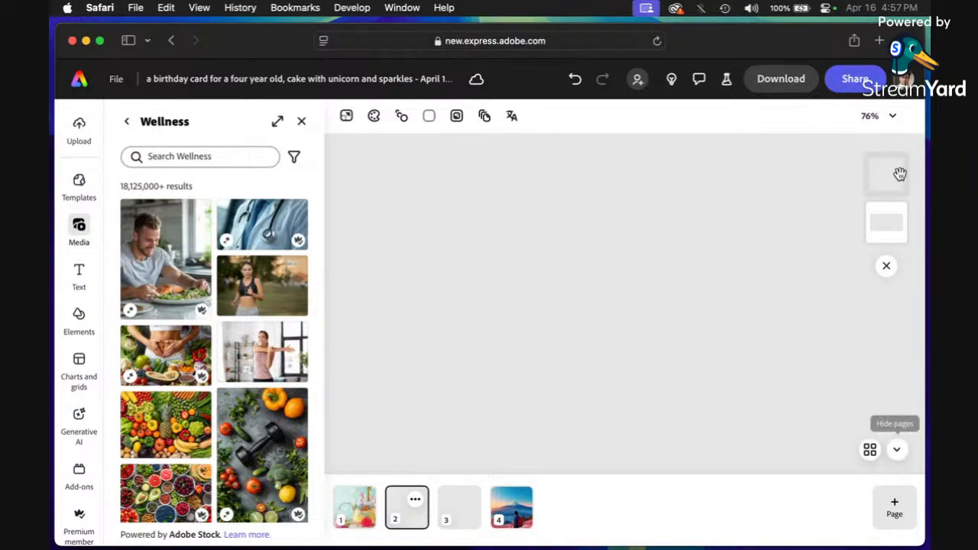
Step: Fit page 2 in the view and delete both photos from it
click(894, 119)
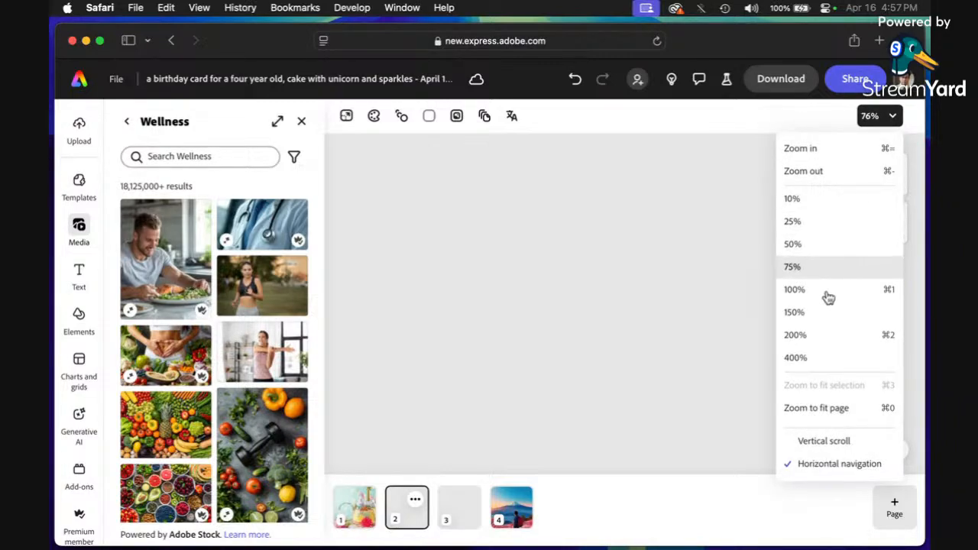
click(839, 411)
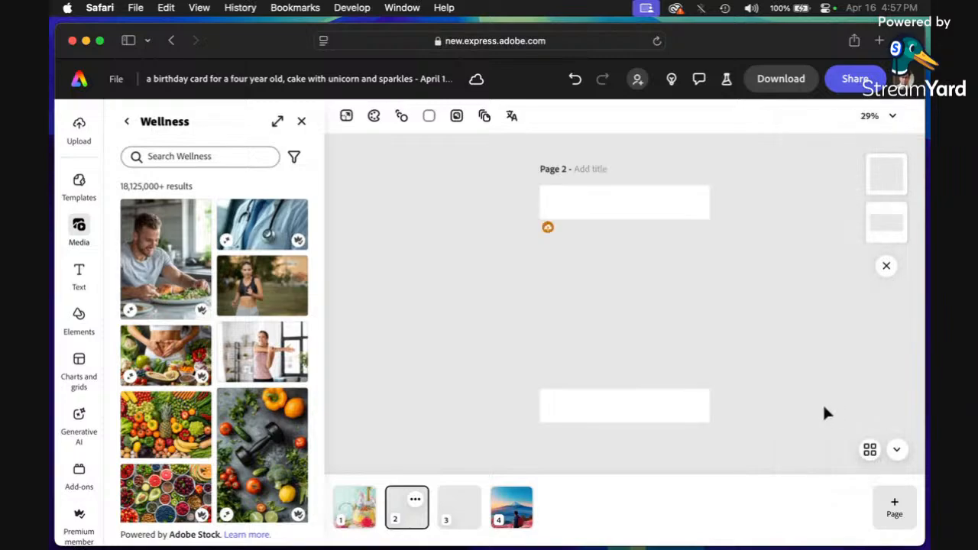
drag(501, 210, 603, 331)
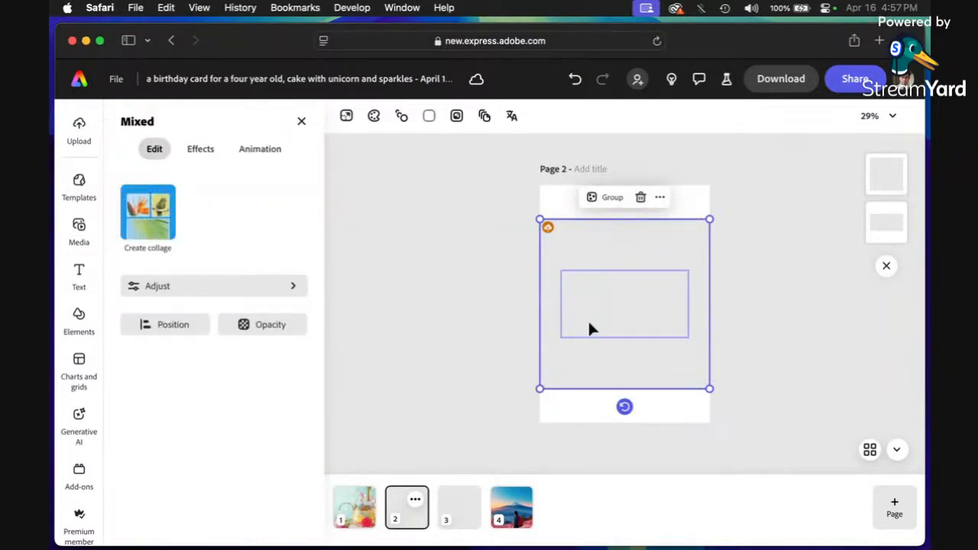
key(Delete)
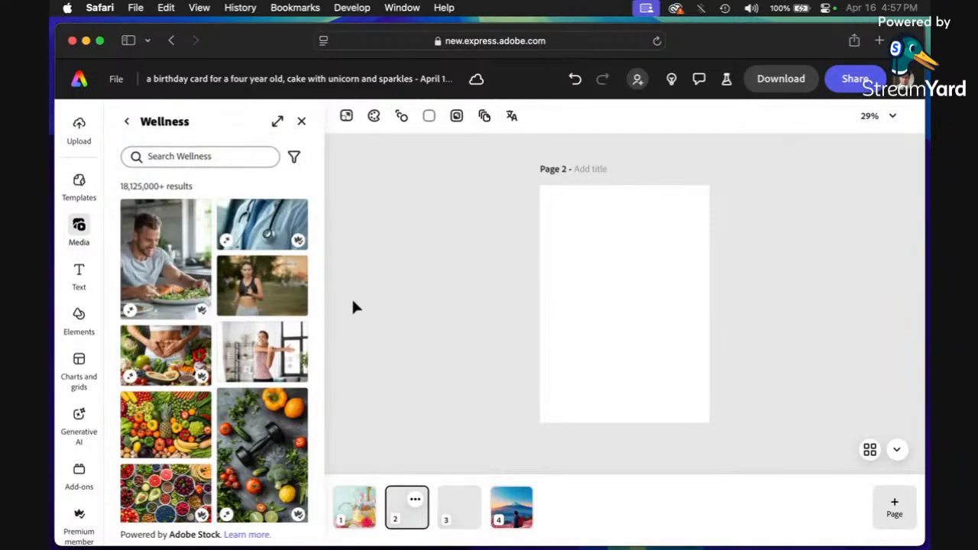
Step: Insert several Wellness stock photos on page 2, including the woman in sportswear outdoors, the hands-on-stomach food photo and the fruit and vegetable assortment
click(243, 292)
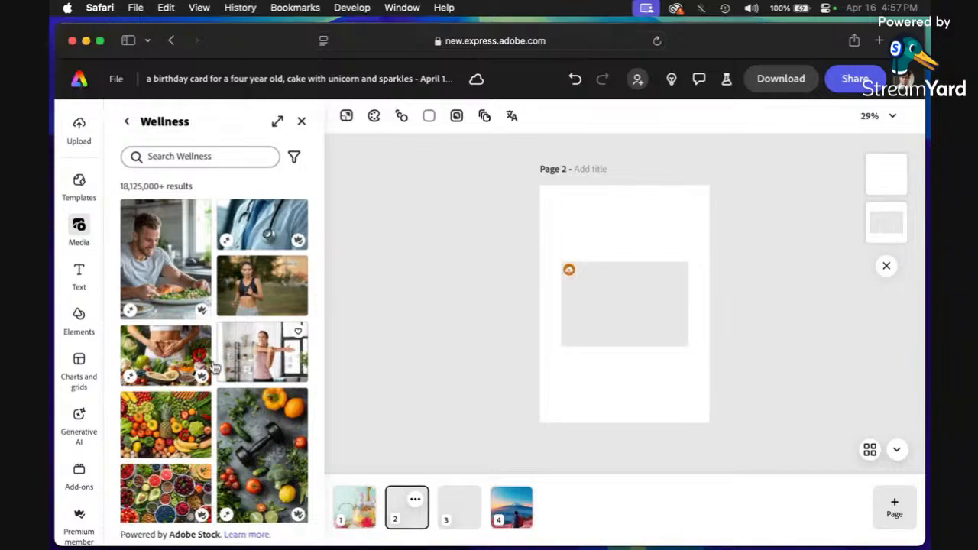
click(179, 359)
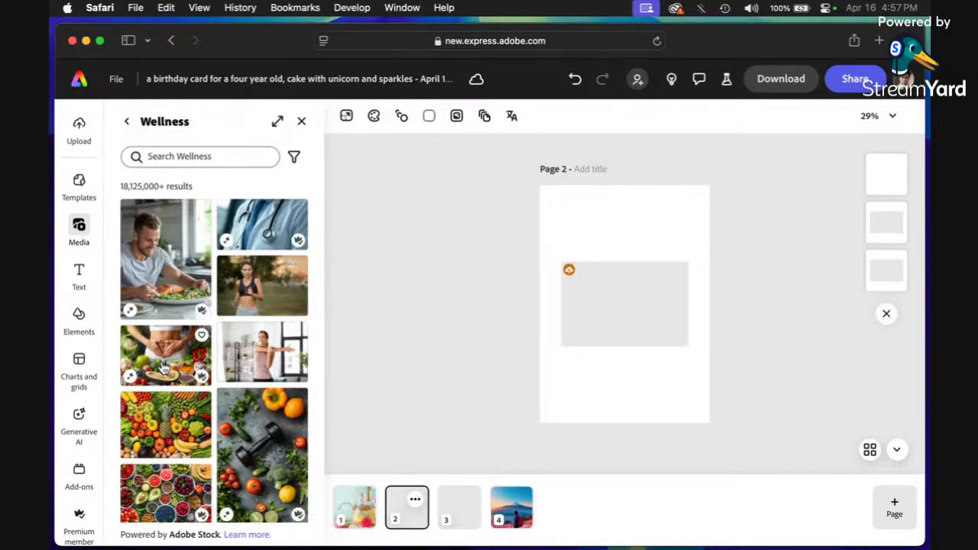
click(172, 425)
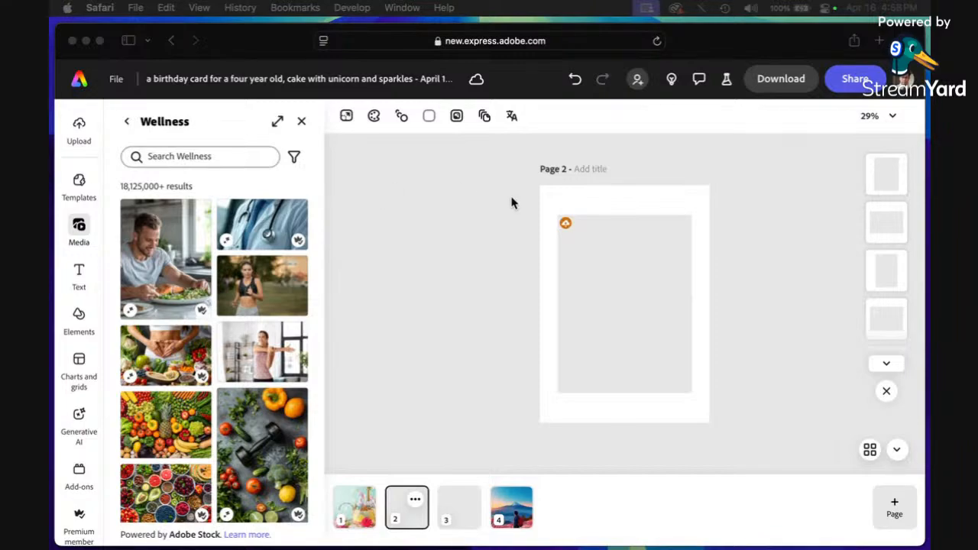
Step: Select all the photos on page 2 and combine them into a collage
click(616, 335)
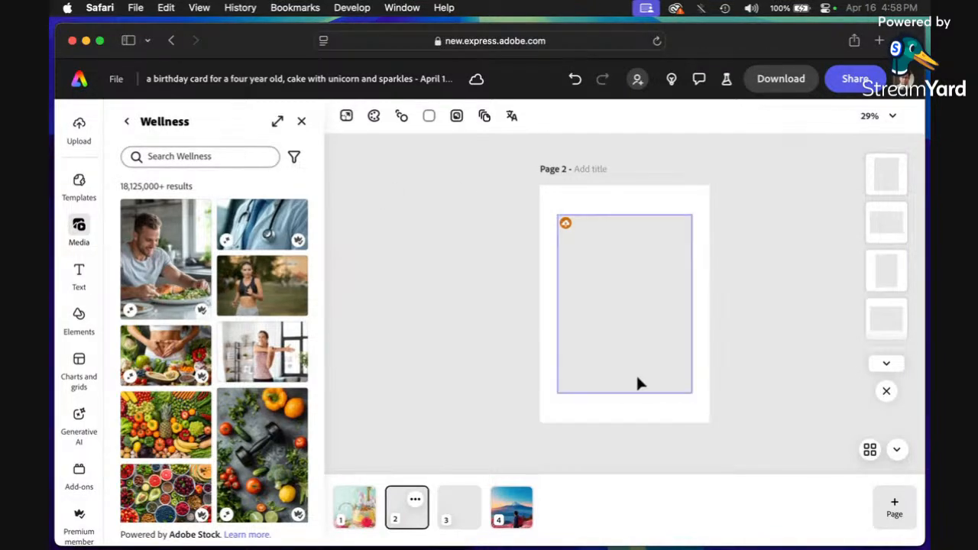
drag(549, 202, 664, 392)
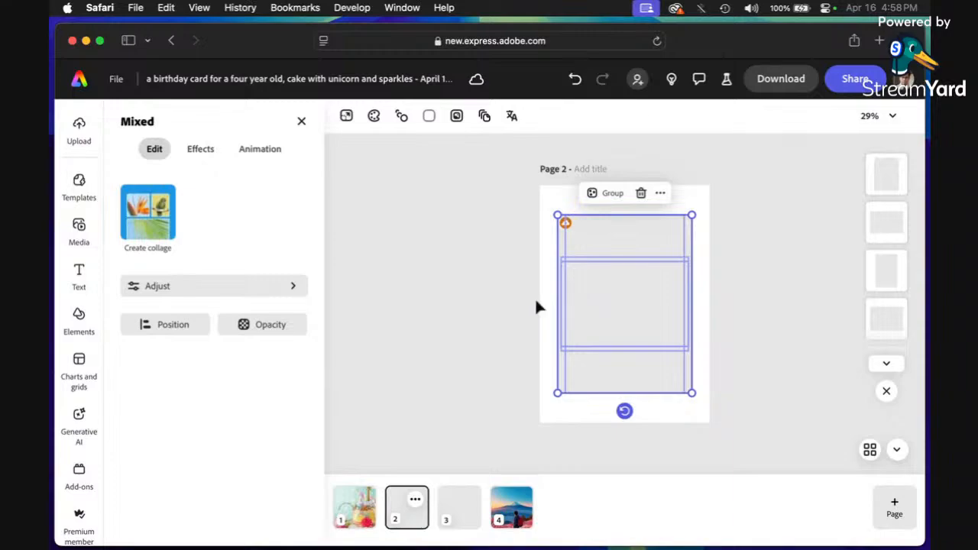
click(141, 223)
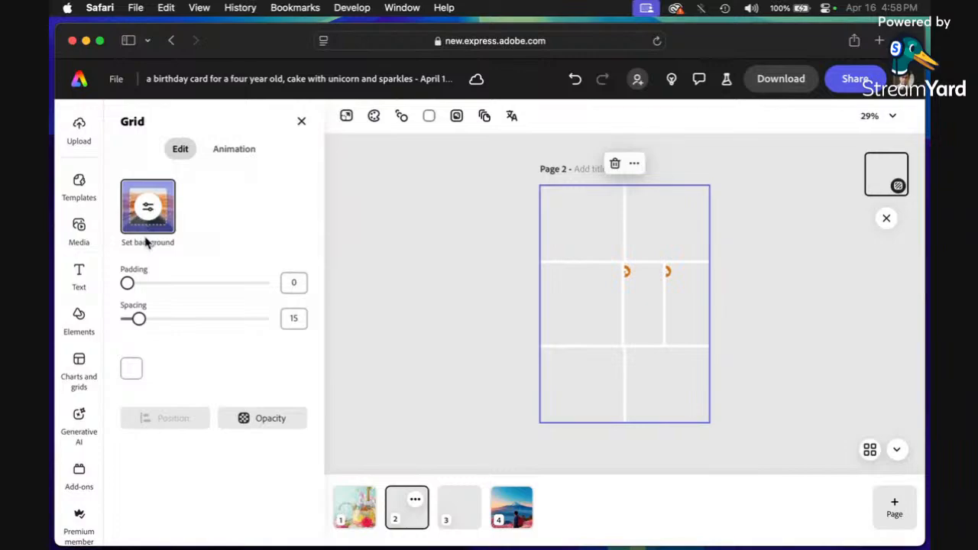
Step: Set the collage grid's spacing to 46 and its padding to 49
drag(143, 323, 162, 322)
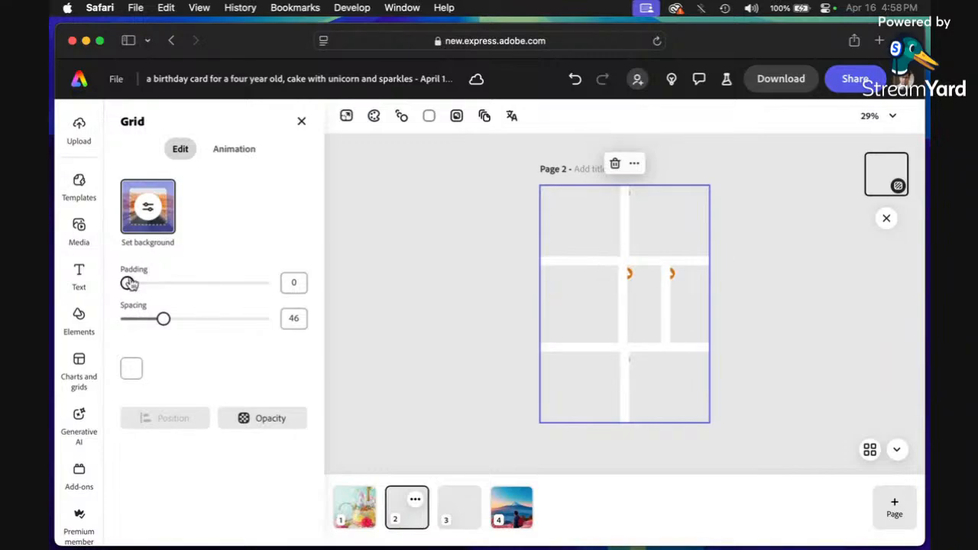
drag(130, 284, 164, 286)
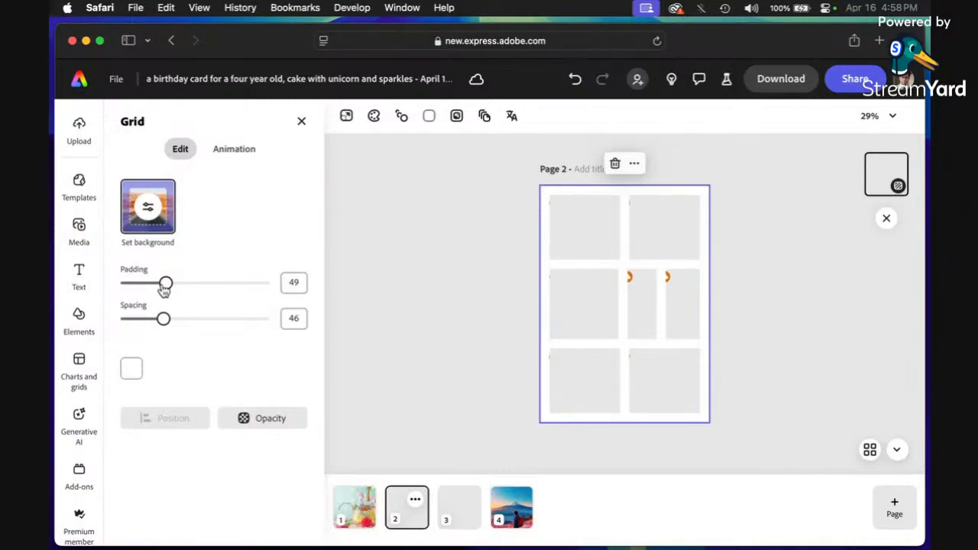
click(752, 300)
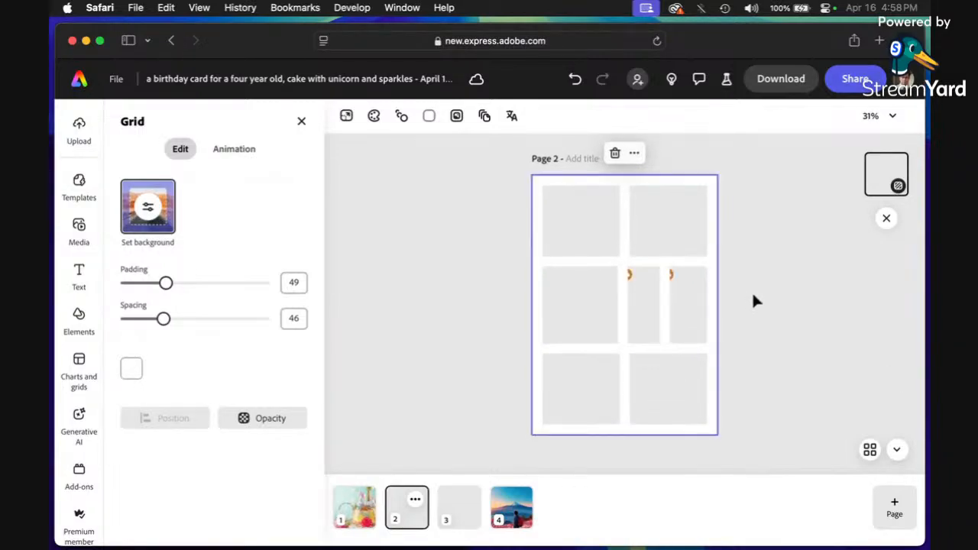
scroll(753, 295, up, 3)
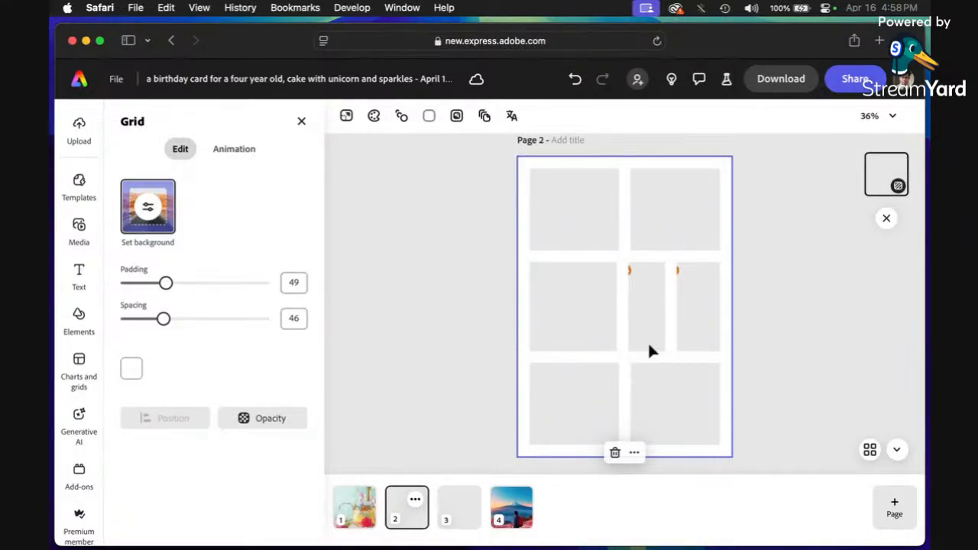
Step: Place another Wellness photo in the collage's bottom-left cell and the heart-shaped food photo in the narrow middle cell
click(79, 226)
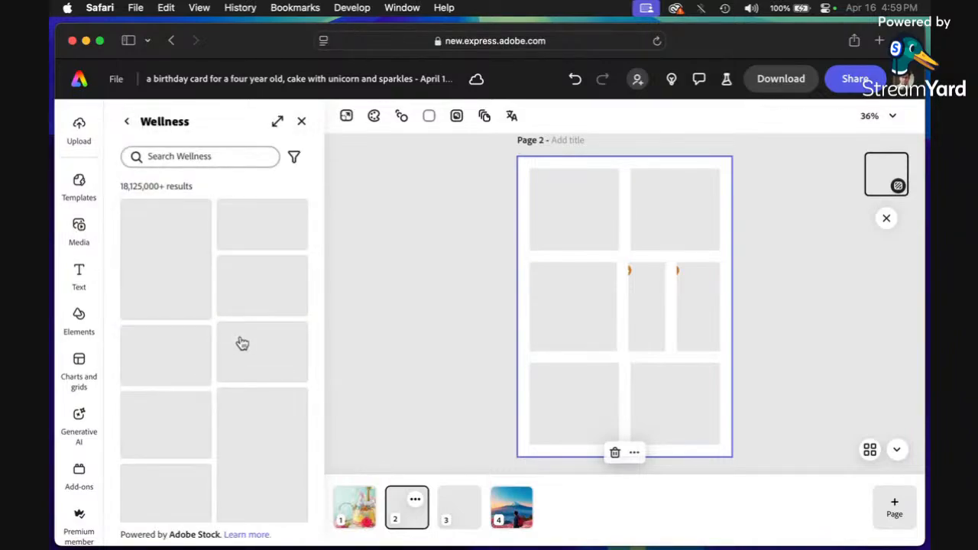
scroll(262, 428, down, 3)
scroll(263, 428, down, 5)
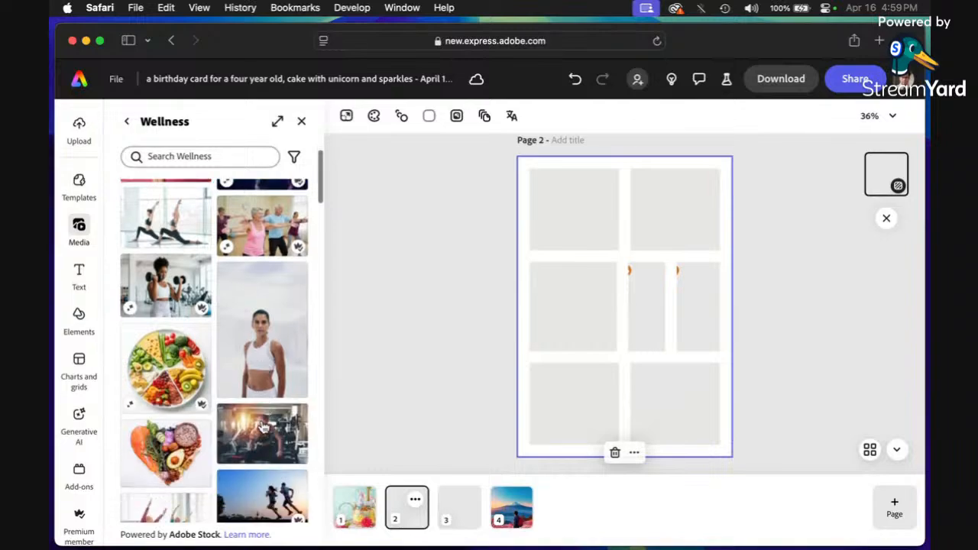
drag(171, 291, 577, 415)
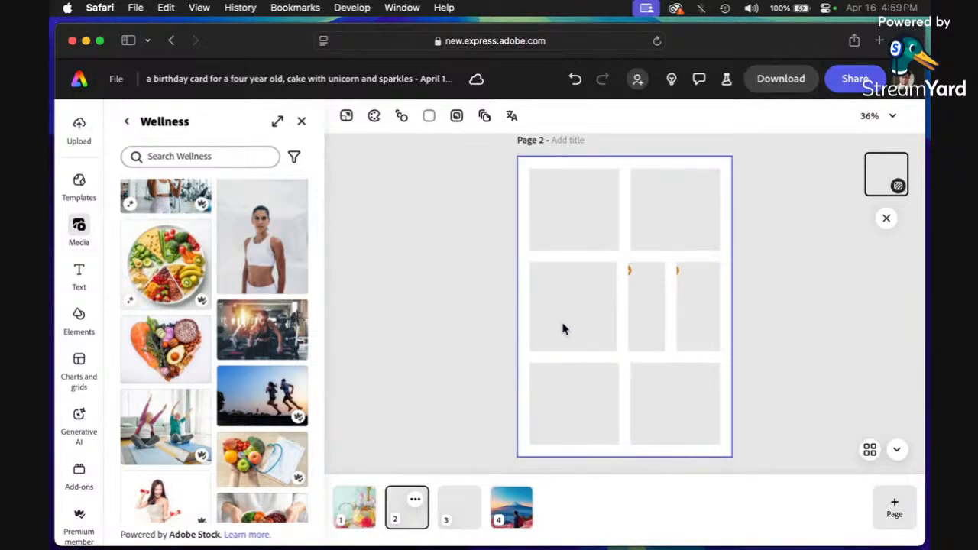
drag(165, 349, 648, 307)
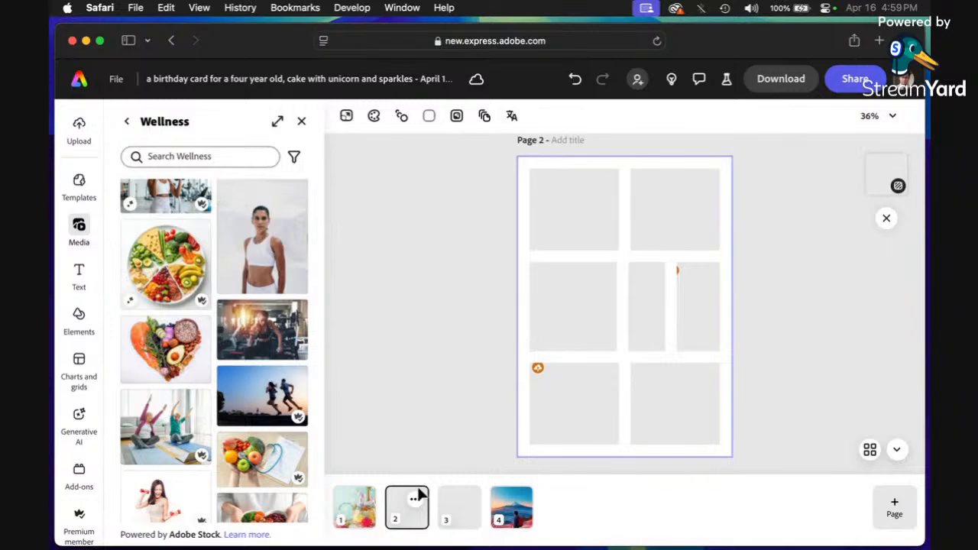
Step: Duplicate and resize the birthday cake page as a YouTube thumbnail, 1,280 x 720 px, with Expand image enabled
click(348, 514)
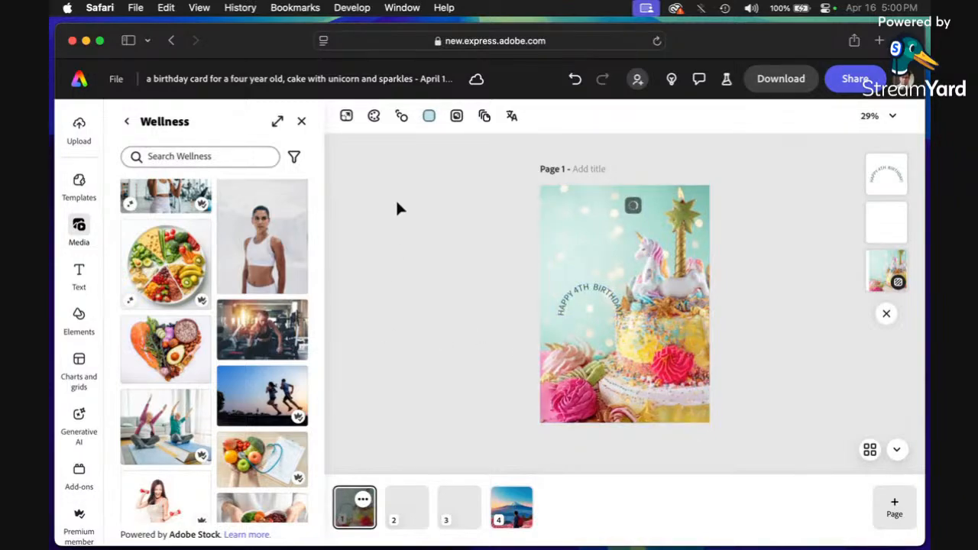
click(346, 116)
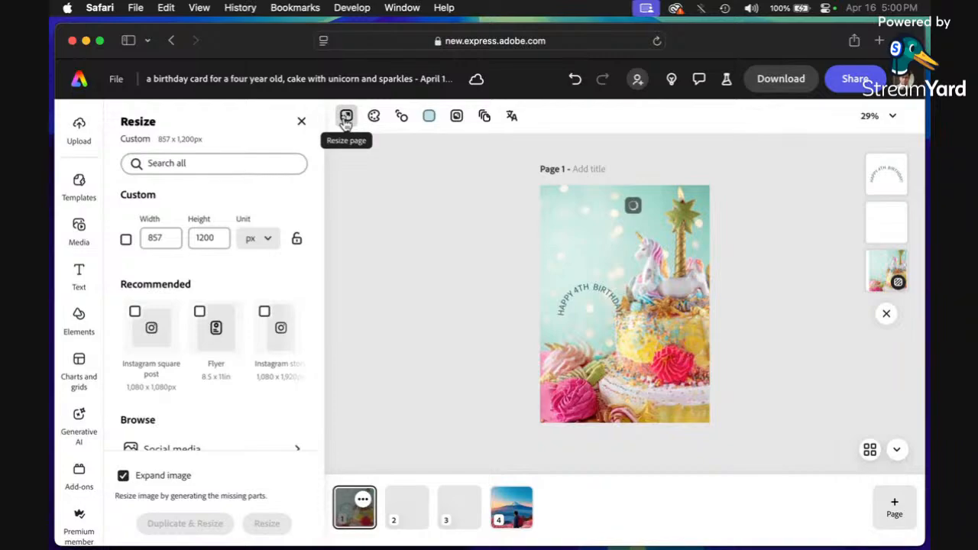
scroll(246, 389, down, 2)
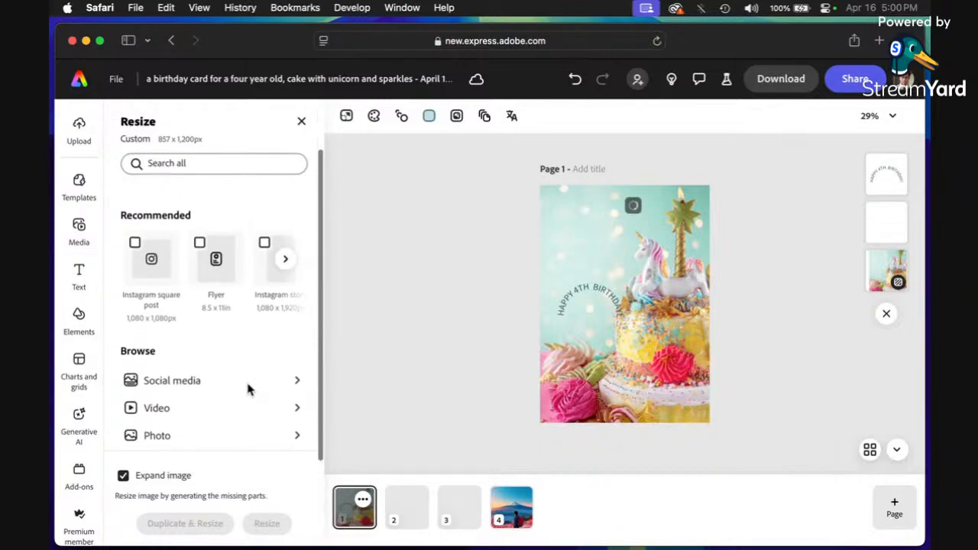
scroll(247, 389, down, 1)
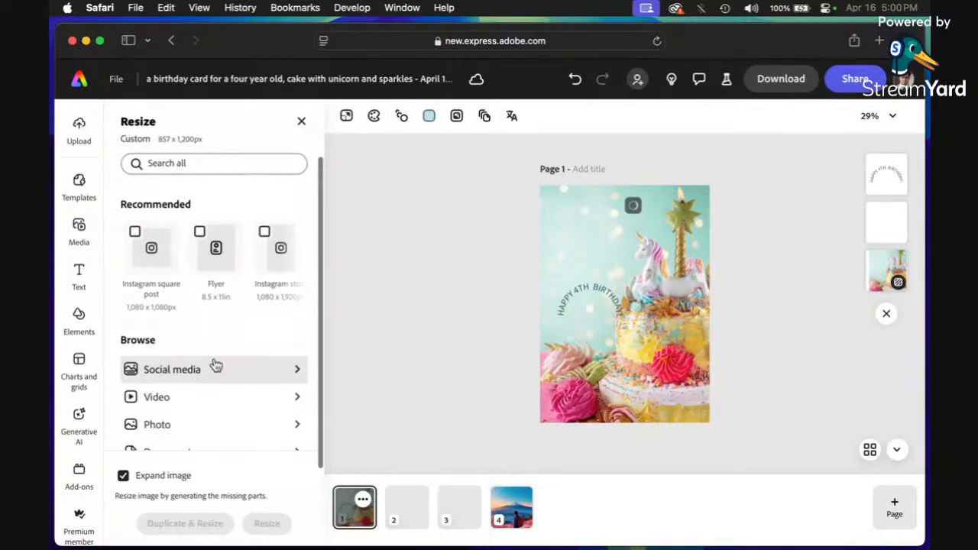
scroll(216, 365, up, 2)
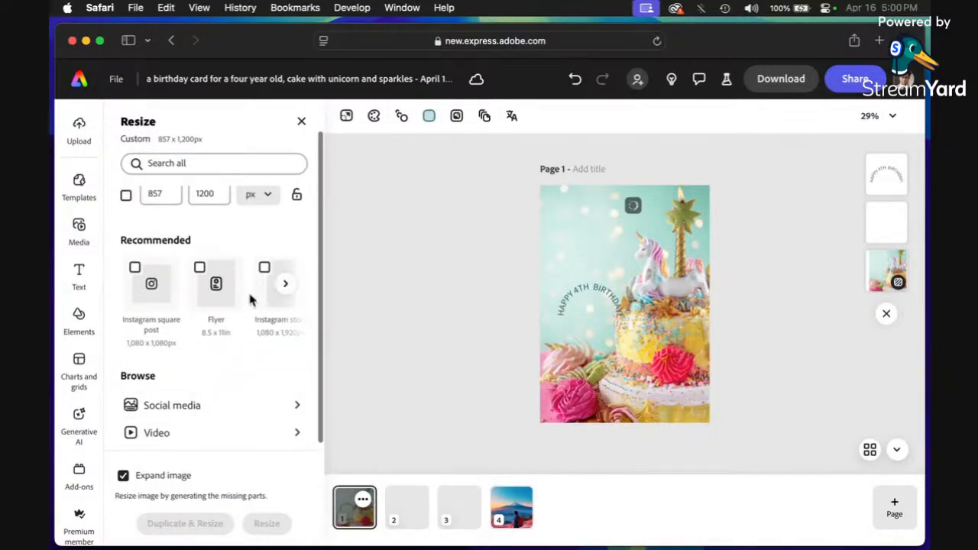
scroll(252, 299, up, 1)
scroll(249, 300, right, 6)
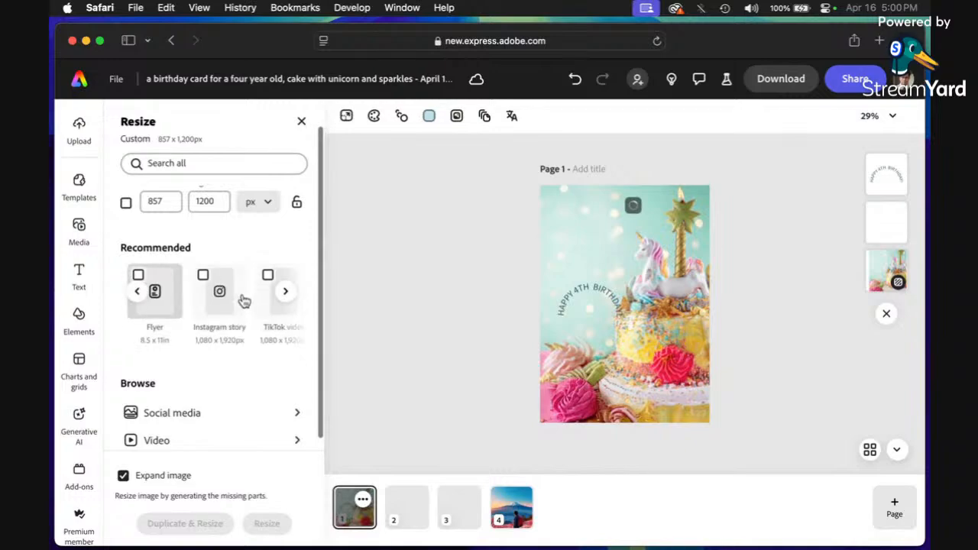
scroll(244, 300, right, 2)
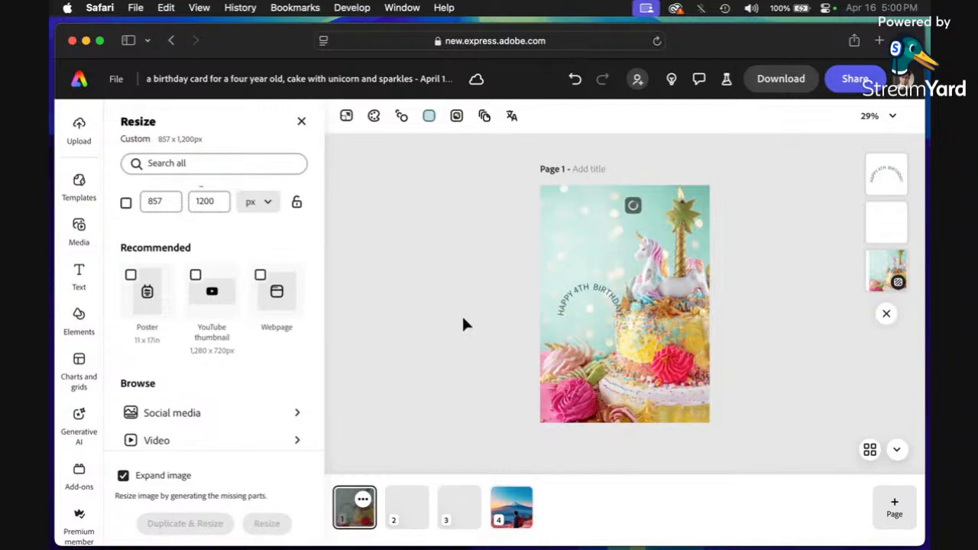
click(196, 276)
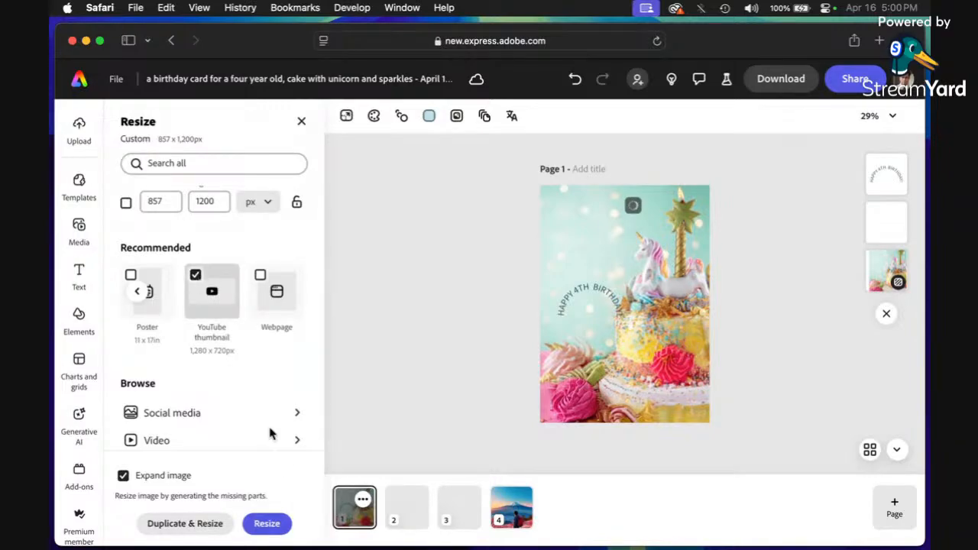
click(182, 524)
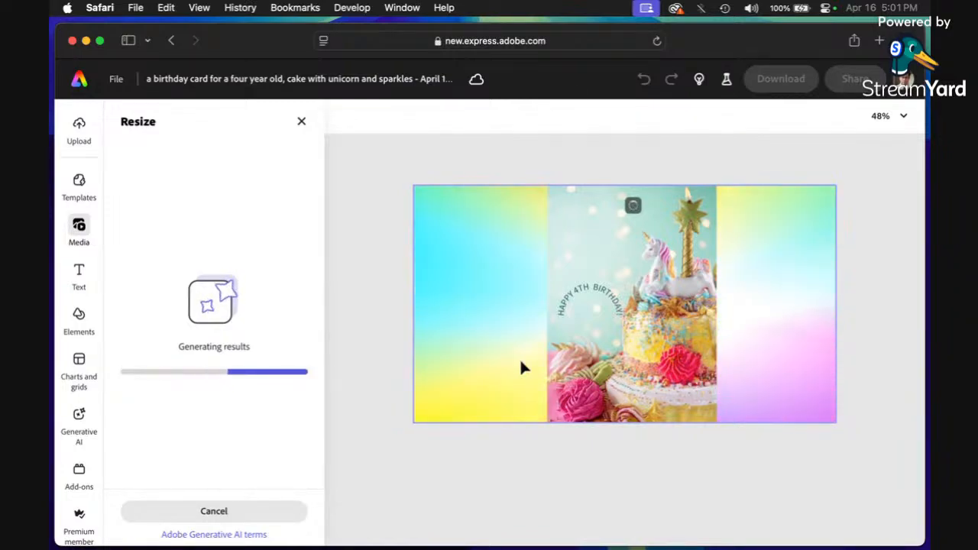
double_click(707, 42)
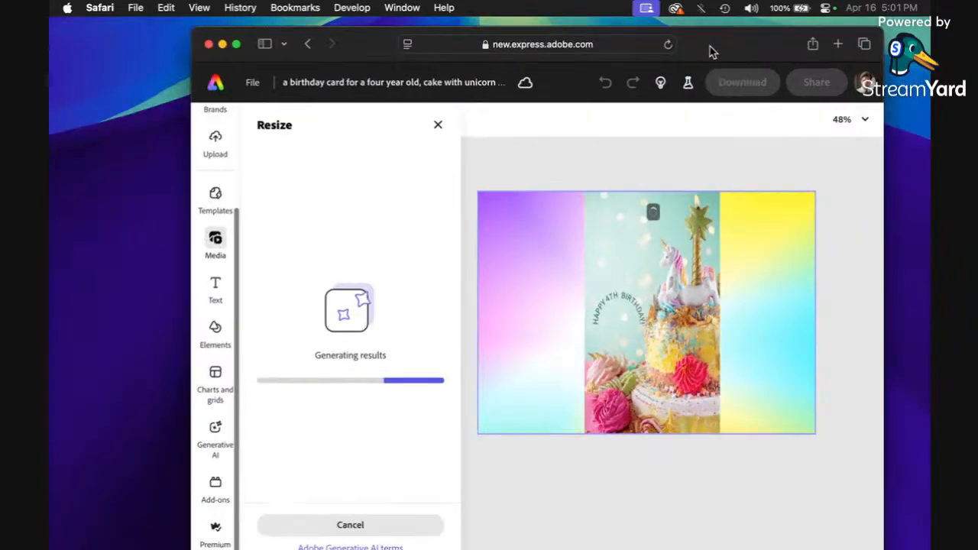
drag(685, 18, 685, 16)
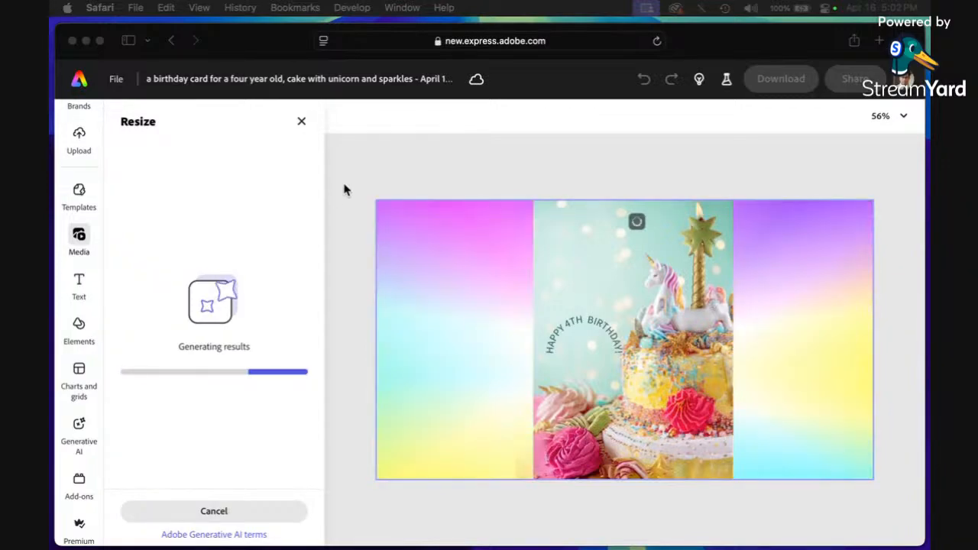
Step: Leave the birthday card file while the resize is still generating, without waiting for autosave, and return to the home page
click(77, 82)
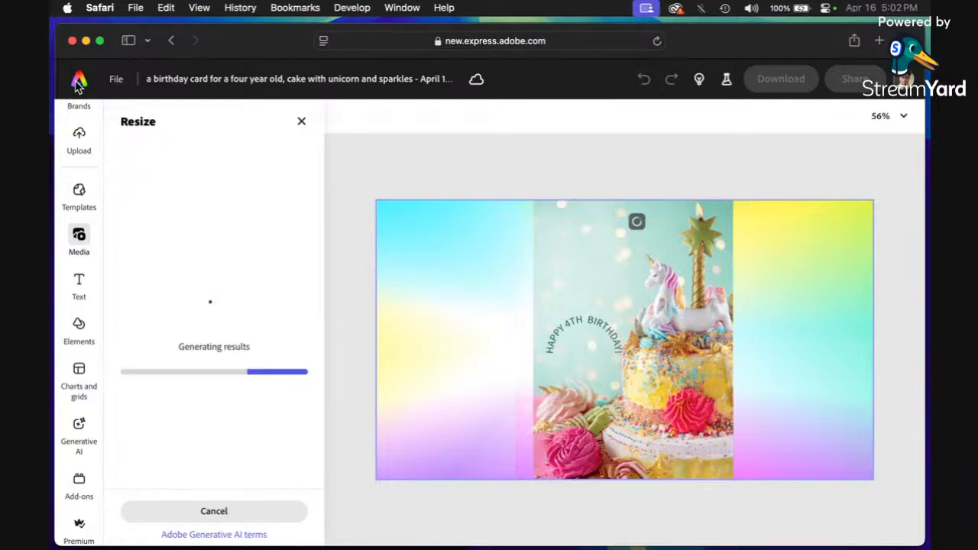
click(77, 84)
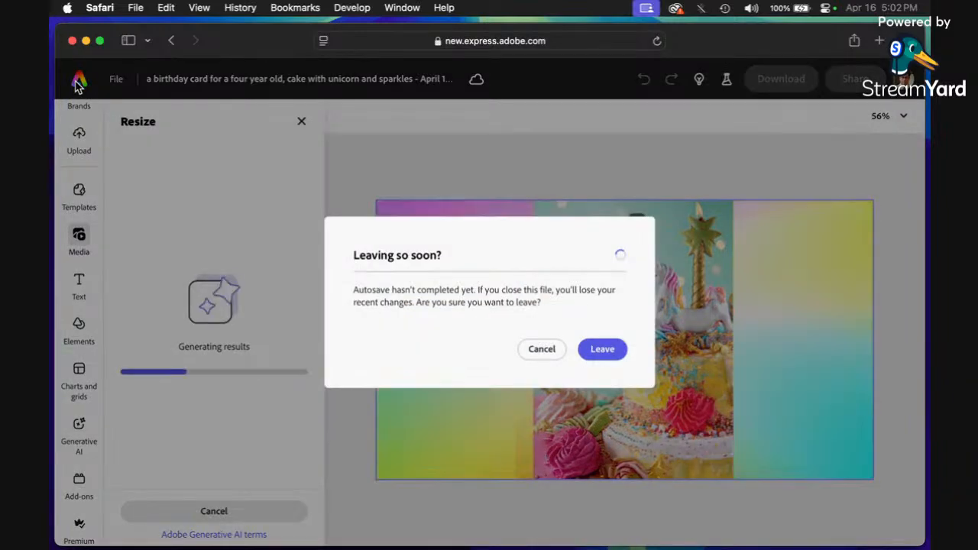
click(604, 353)
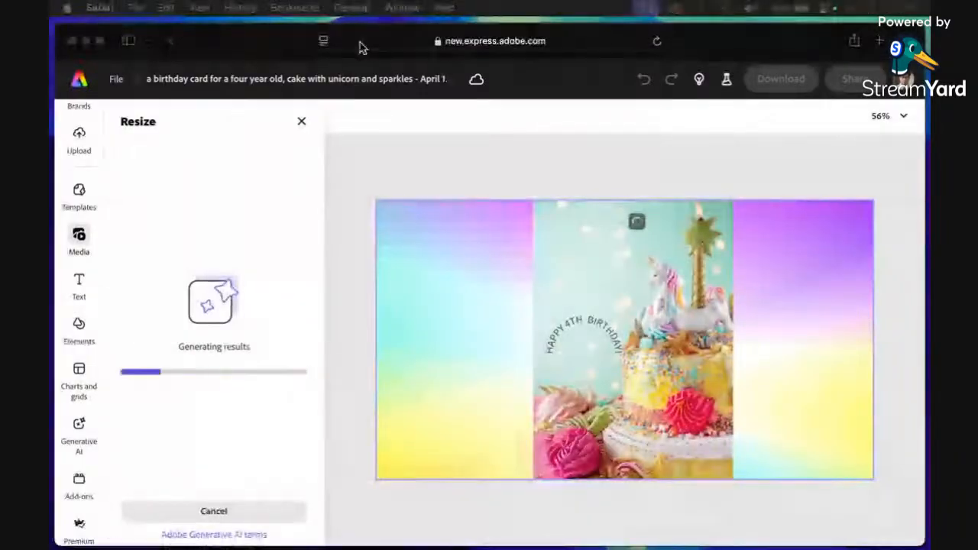
click(80, 86)
click(79, 85)
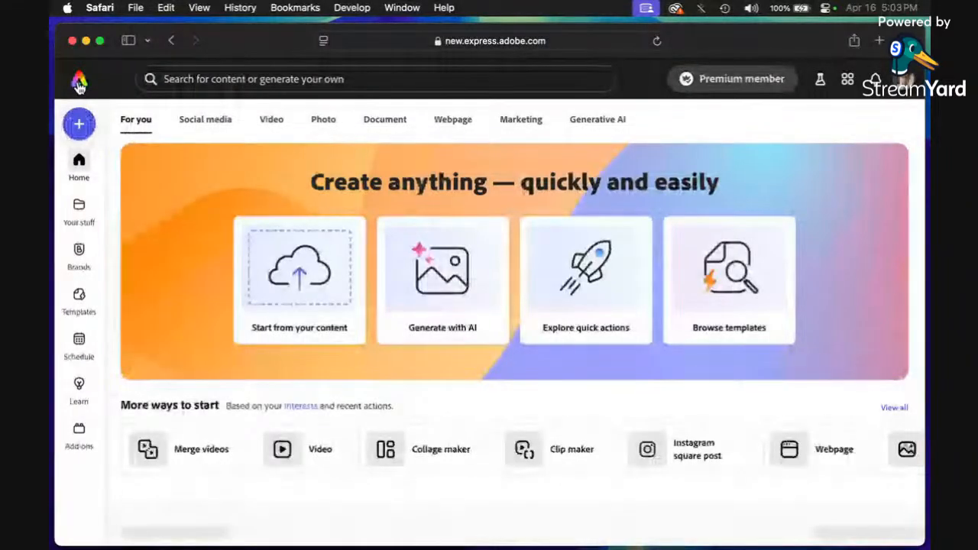
Step: Open the Untitled (1) business card from the recent files and reload the page
scroll(438, 343, down, 5)
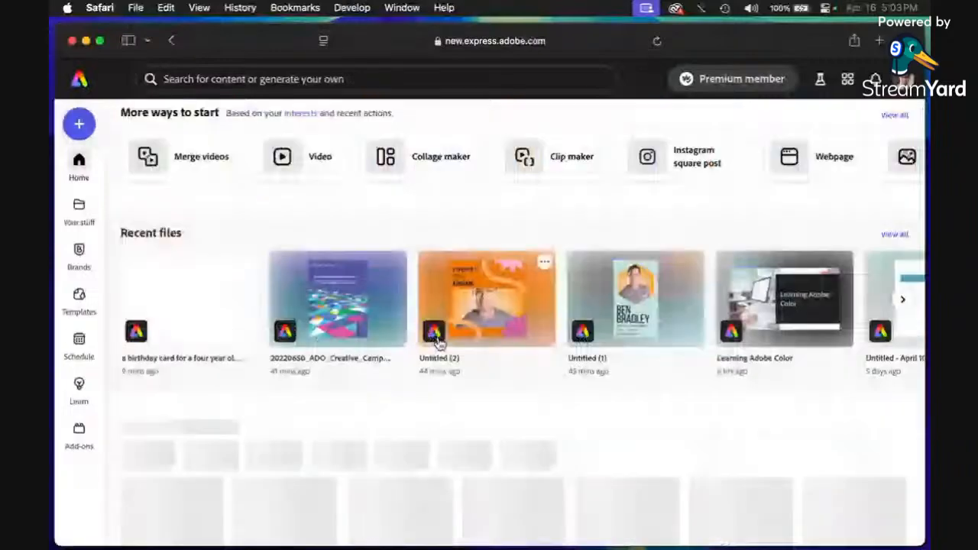
click(621, 325)
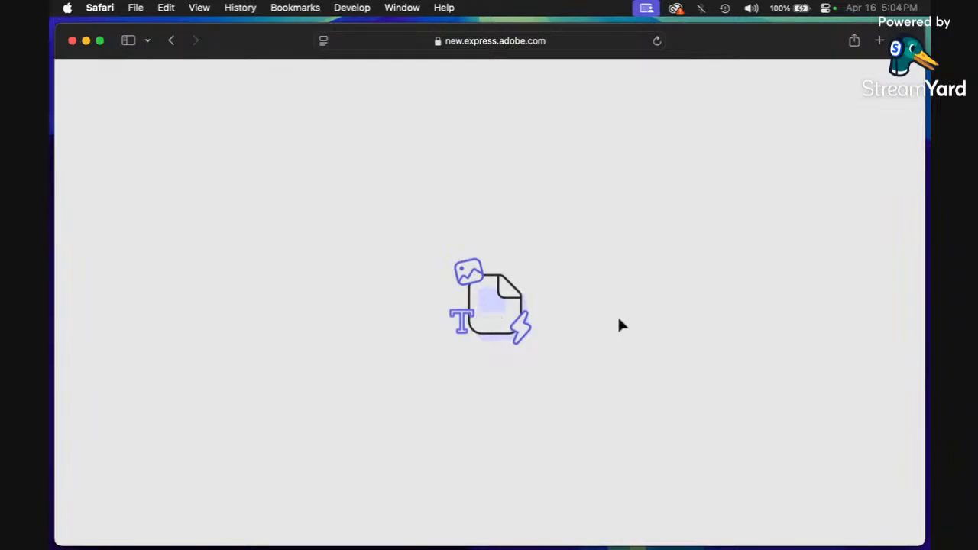
click(655, 43)
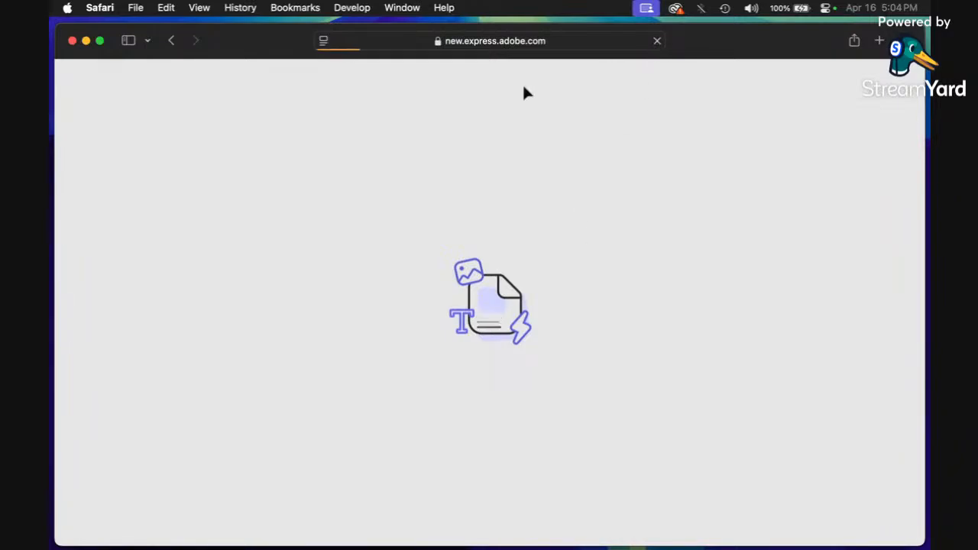
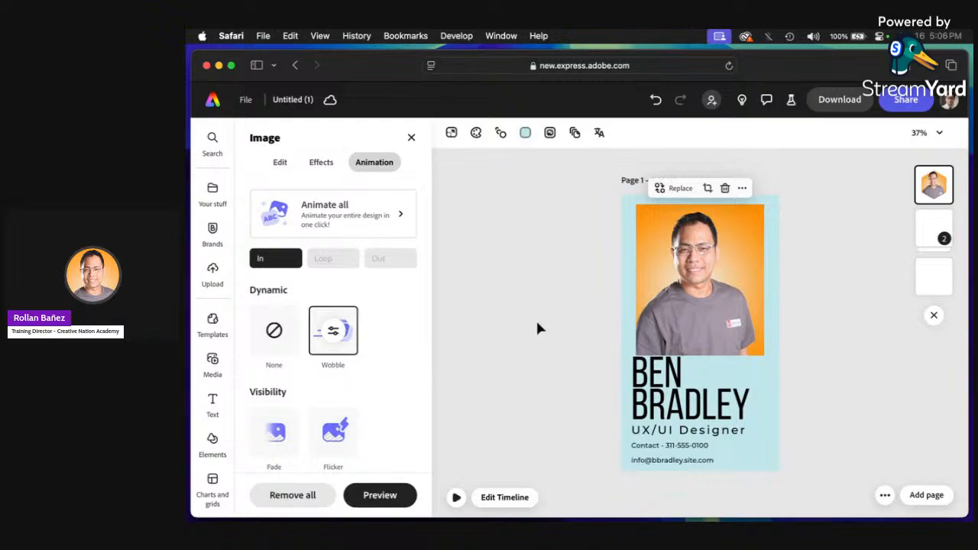
Step: Apply the Flicker In animation to the large name text on the business card
click(651, 389)
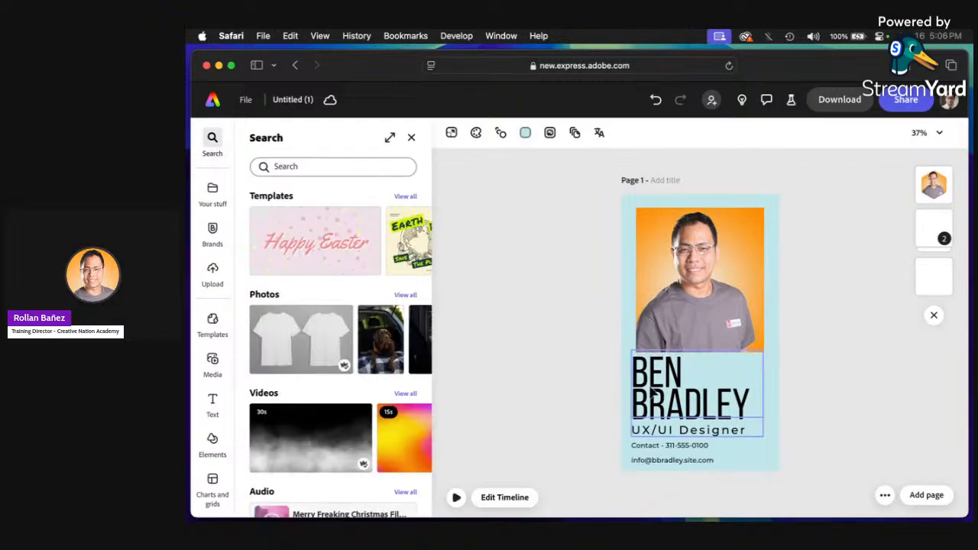
click(652, 390)
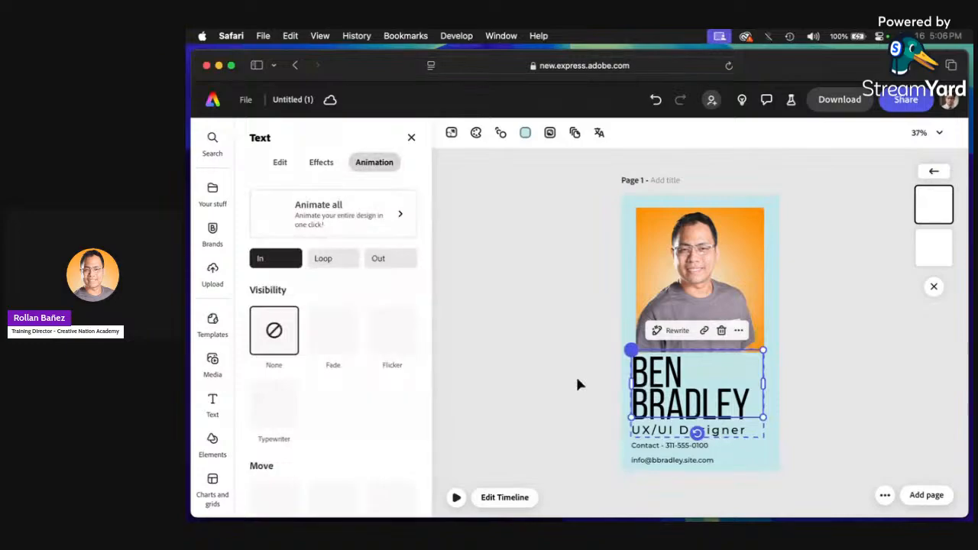
click(538, 396)
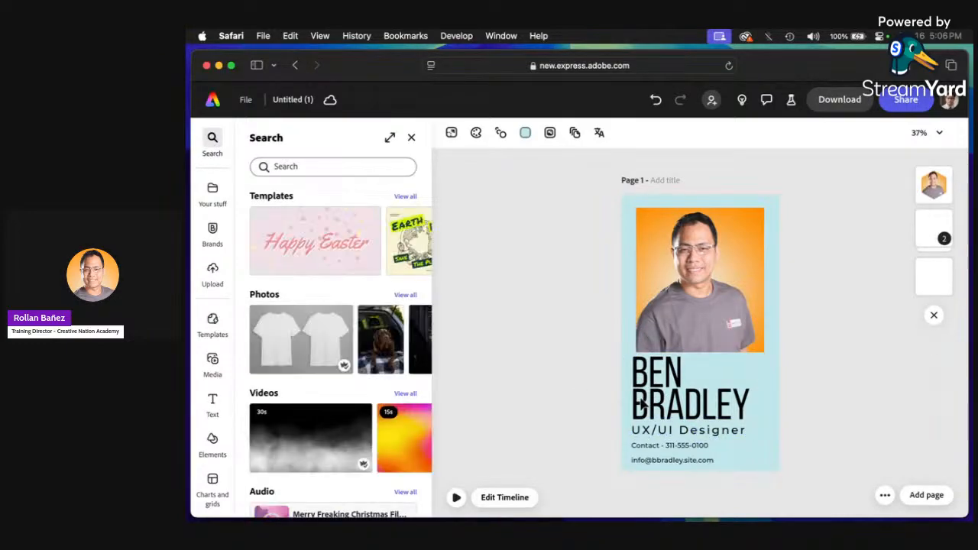
click(640, 403)
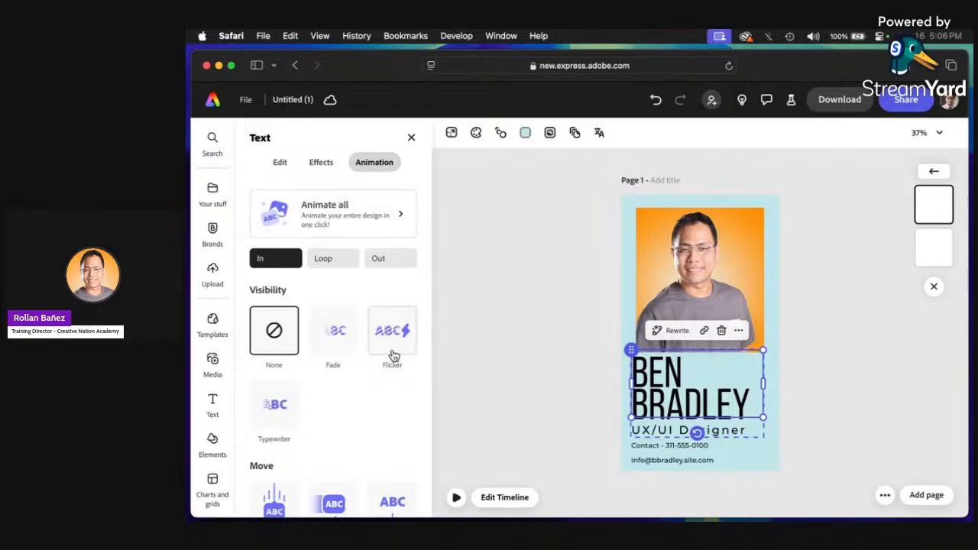
click(393, 354)
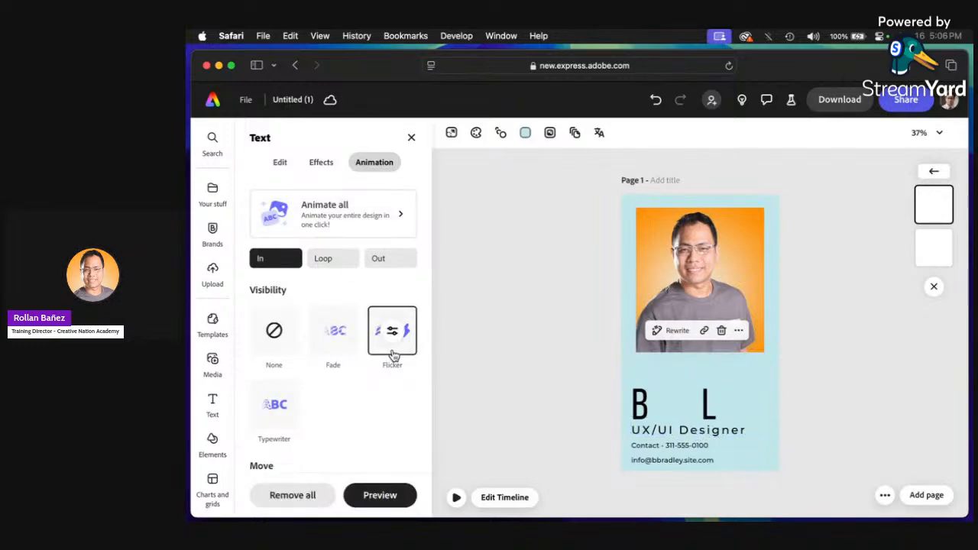
Step: Set the portrait photo's In animation to Bungee and deselect the photo
click(672, 268)
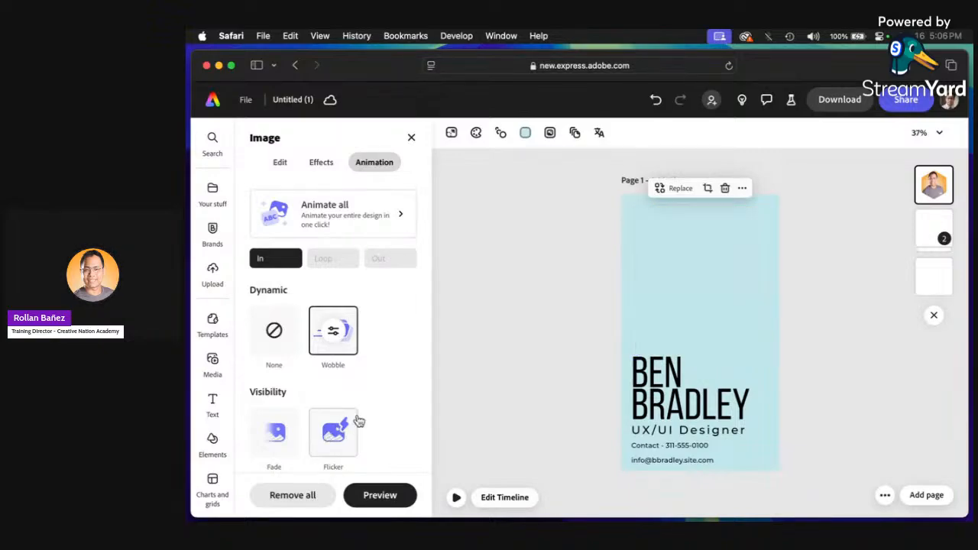
scroll(367, 384, down, 3)
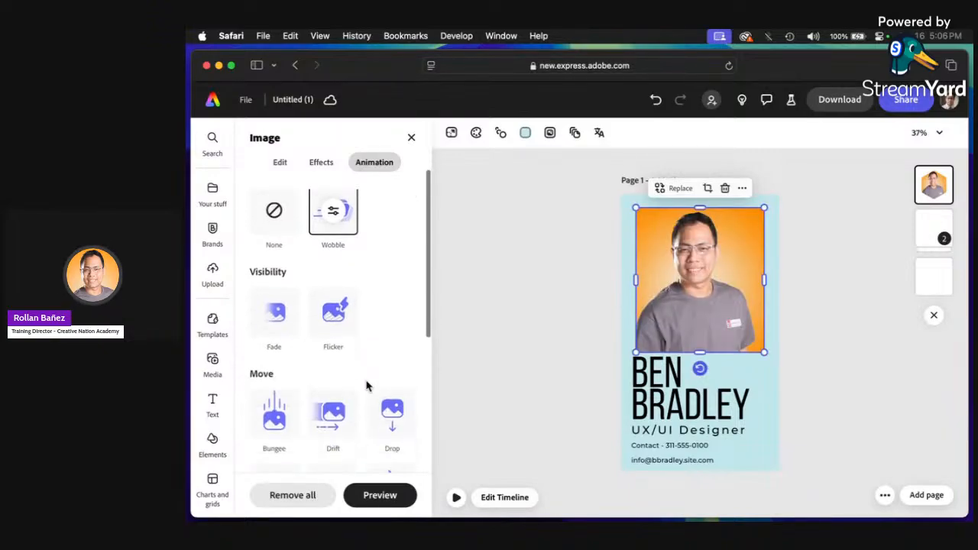
click(277, 407)
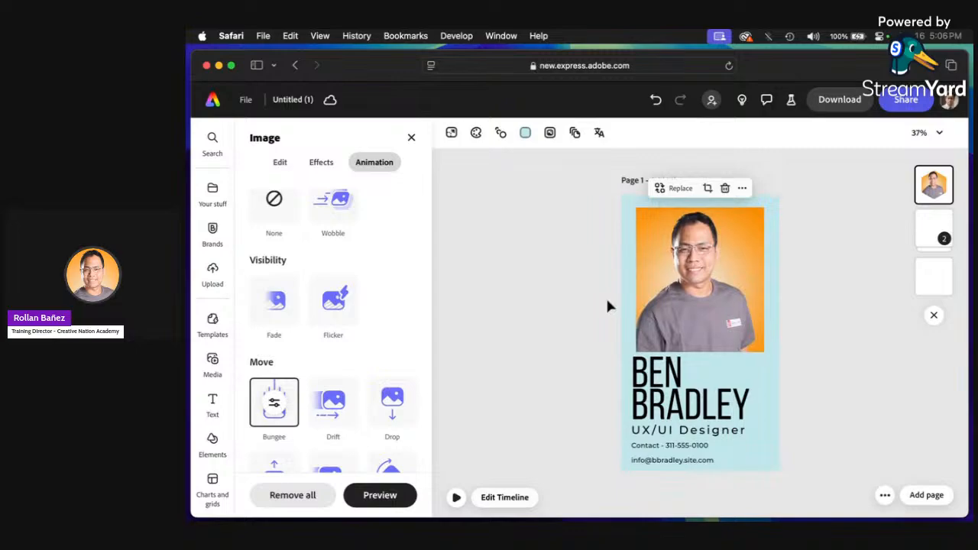
click(562, 277)
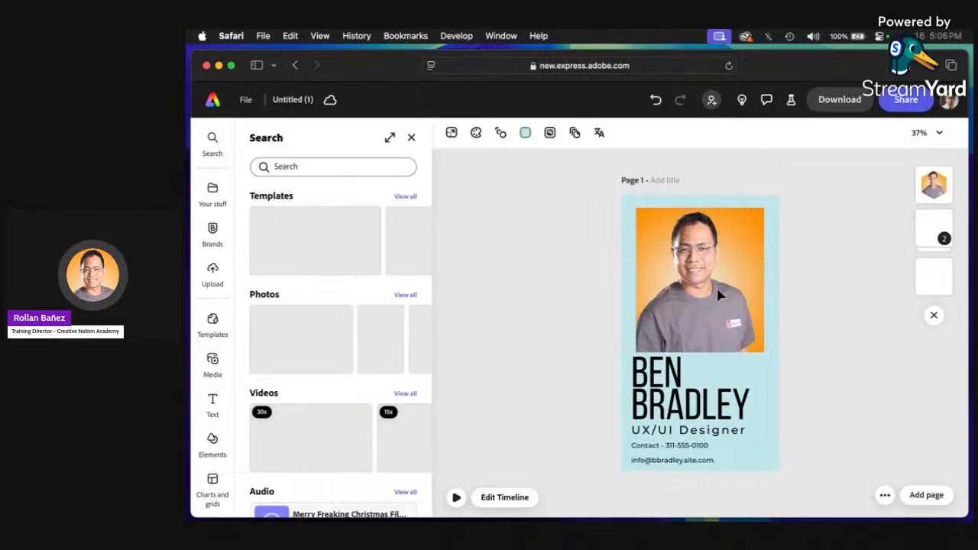
Step: Check the download options for the animated business card and return to the home page
click(841, 103)
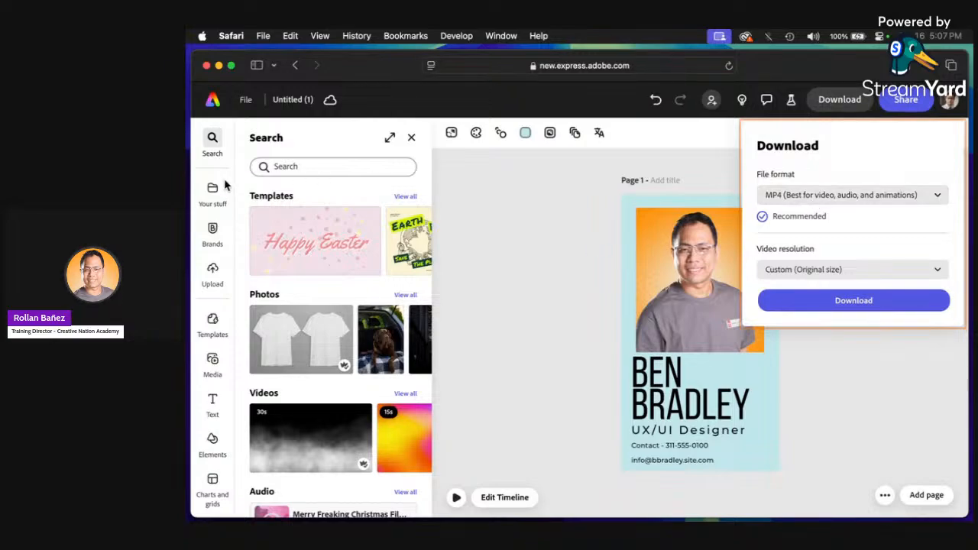
click(210, 100)
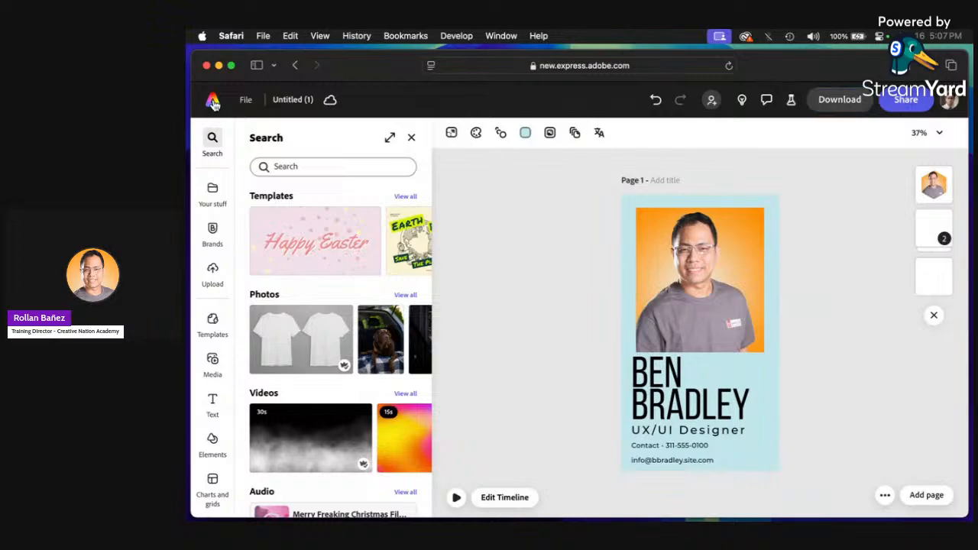
click(213, 103)
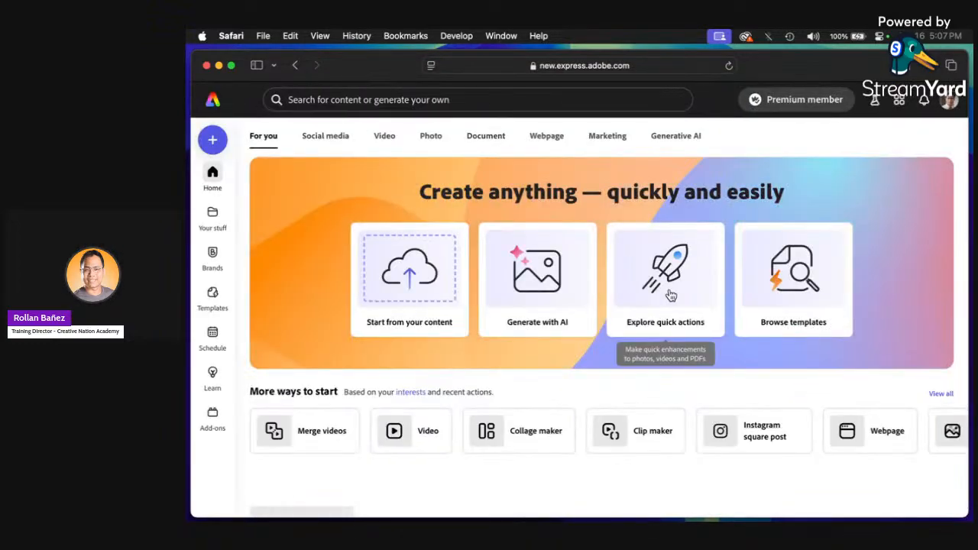
Step: Browse the quick actions available in the Photo category and close the overview
click(670, 295)
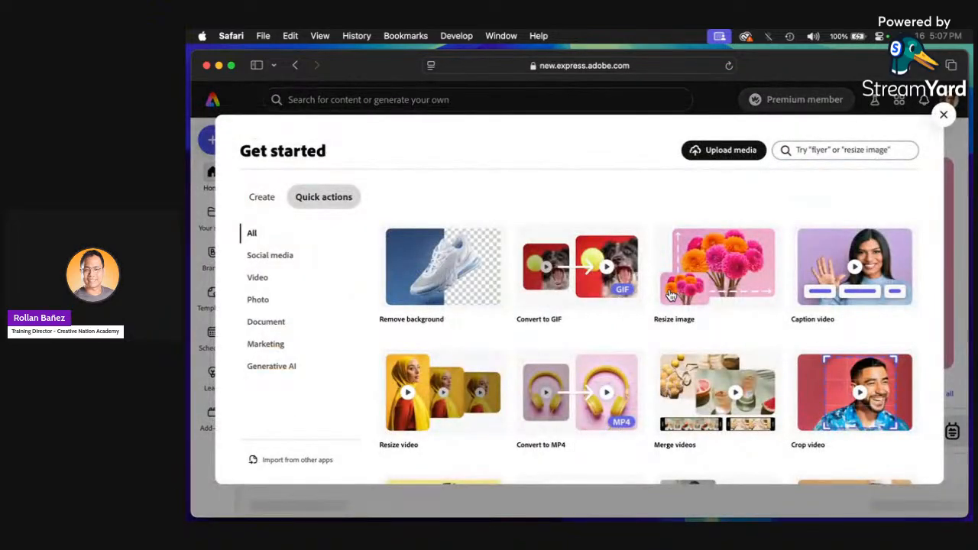
click(258, 301)
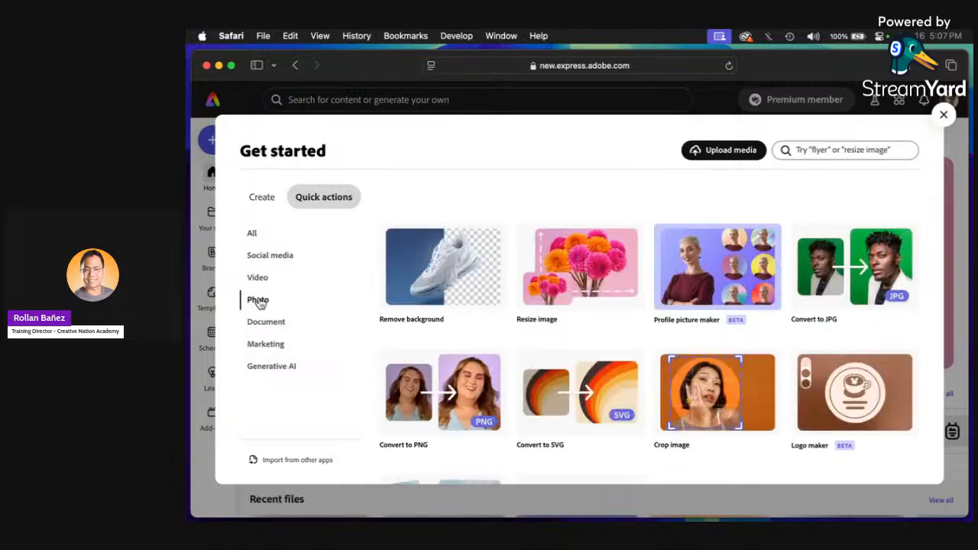
scroll(530, 339, down, 3)
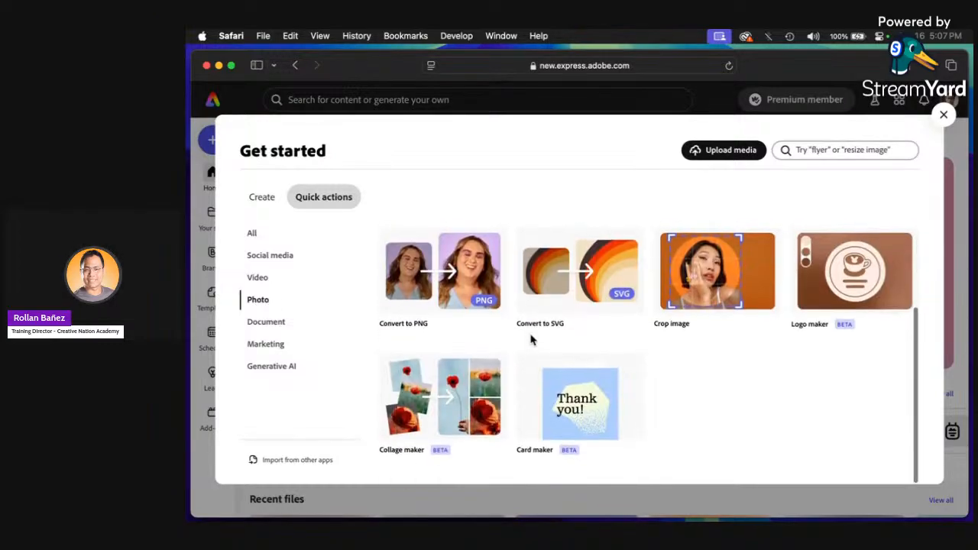
scroll(533, 340, up, 3)
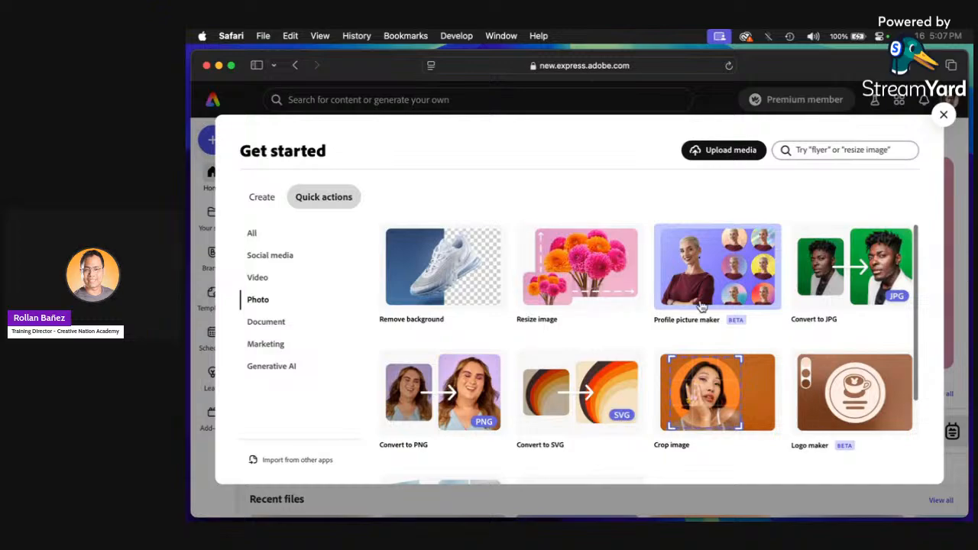
click(943, 115)
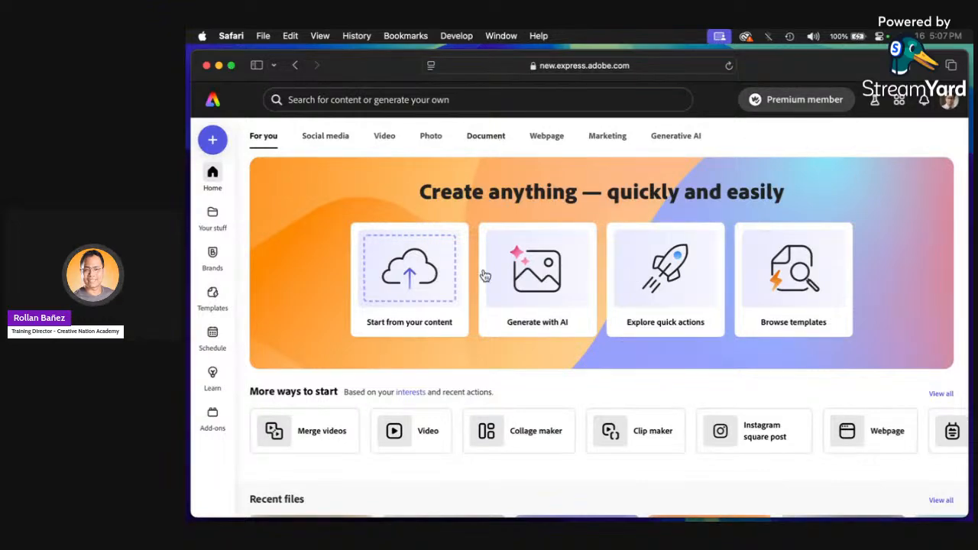
Step: Open Clip maker from the home page's suggested starting points, review its video upload requirements and caption option, and close it
scroll(435, 222, down, 5)
scroll(435, 222, up, 5)
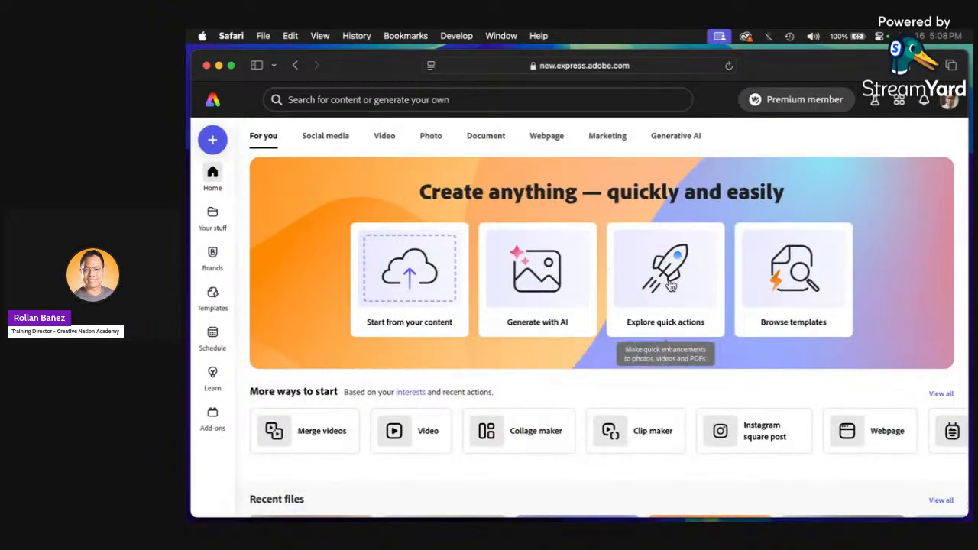
scroll(670, 285, down, 3)
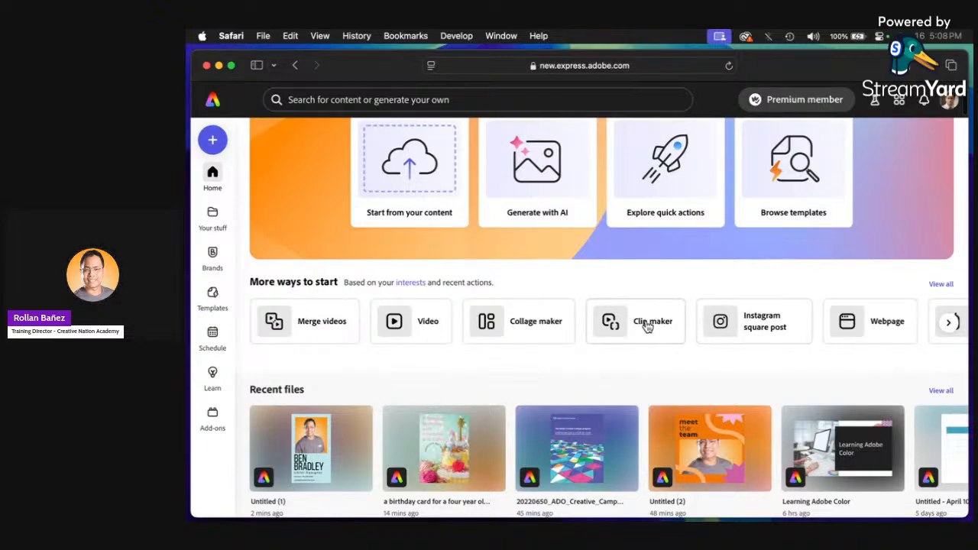
click(647, 325)
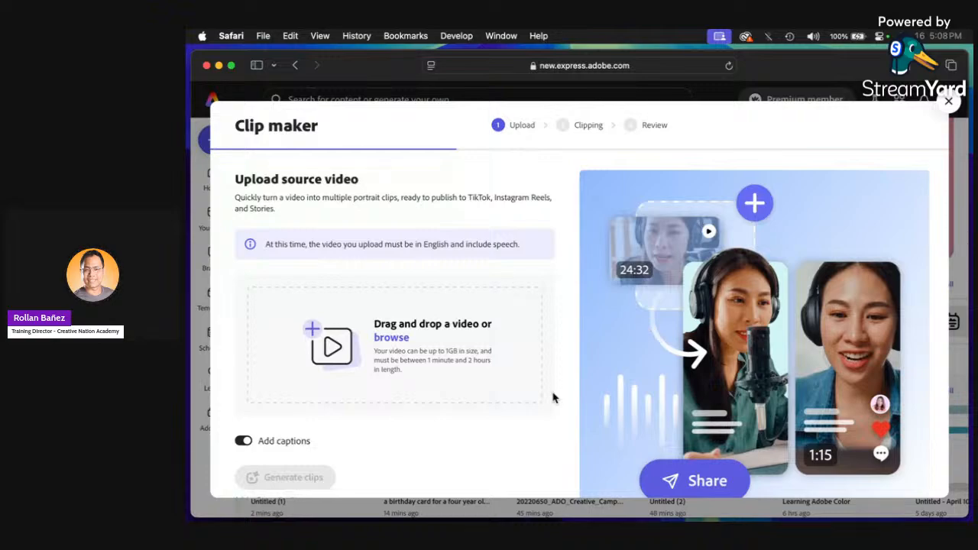
scroll(554, 398, down, 2)
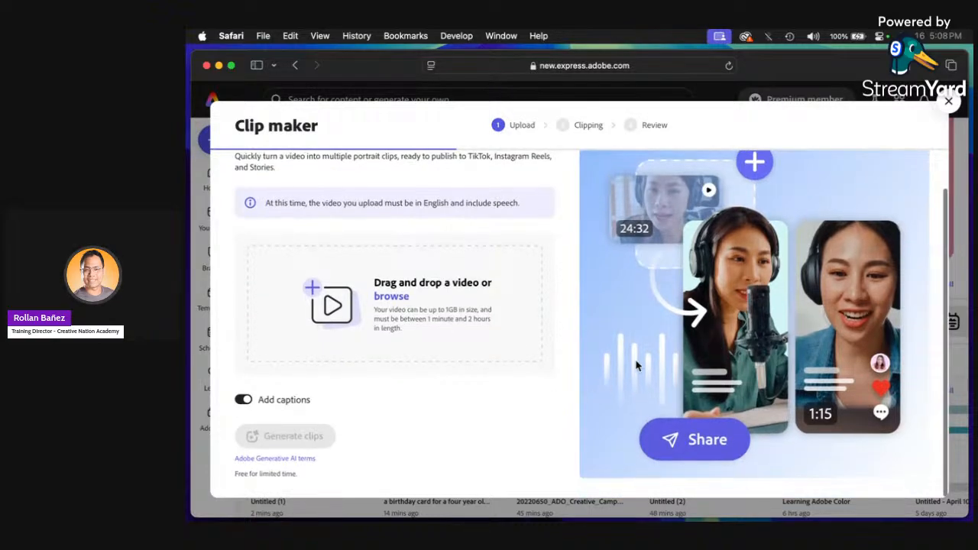
scroll(641, 344, up, 2)
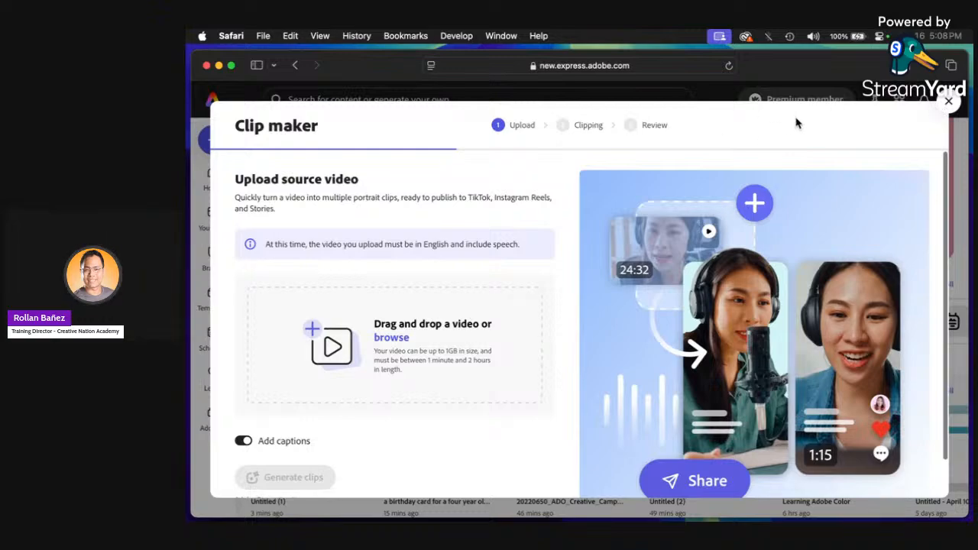
click(948, 102)
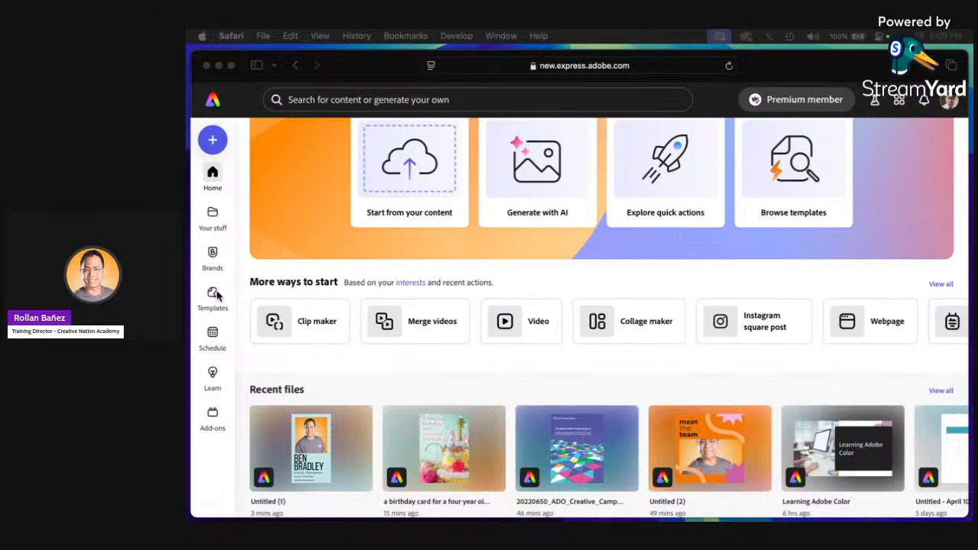
Step: Reopen the Untitled (1) business card from the recent files and examine the file formats offered for download
click(258, 364)
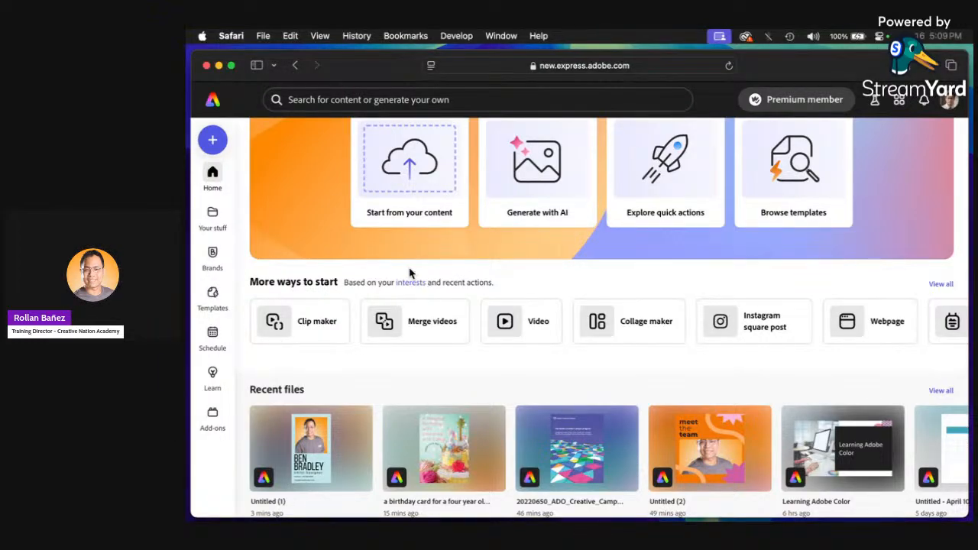
click(322, 445)
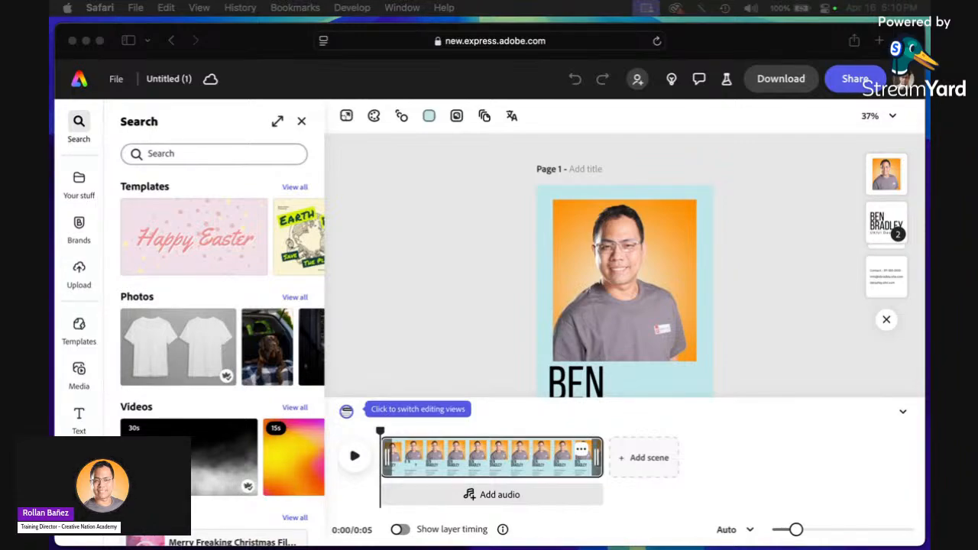
click(771, 83)
click(772, 81)
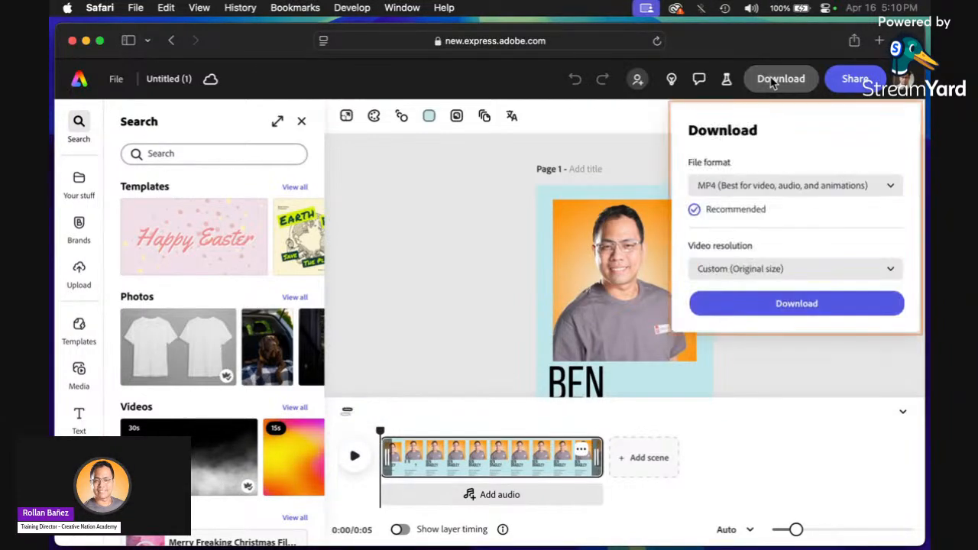
click(760, 186)
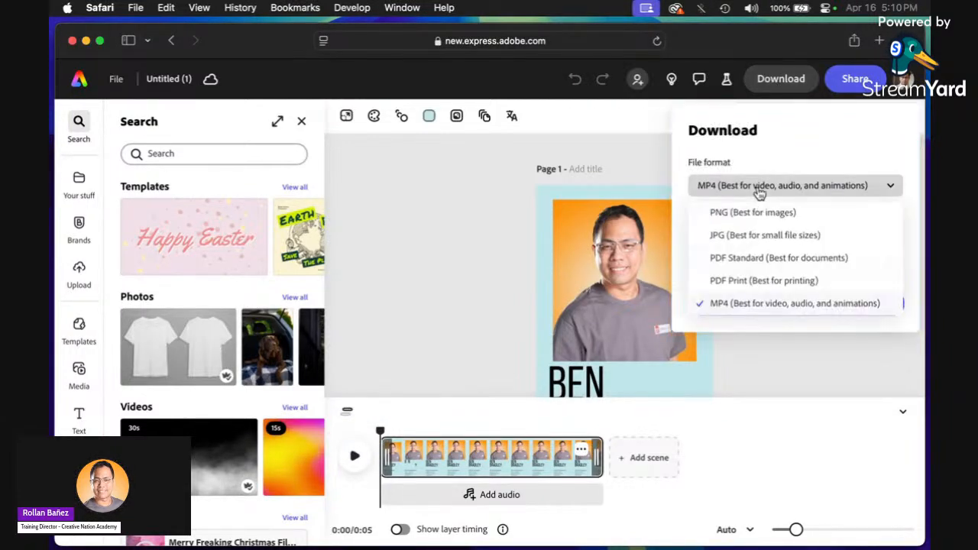
Step: Download the business card as a JPG and open the downloaded Untitled (1).jpeg in Preview
click(749, 234)
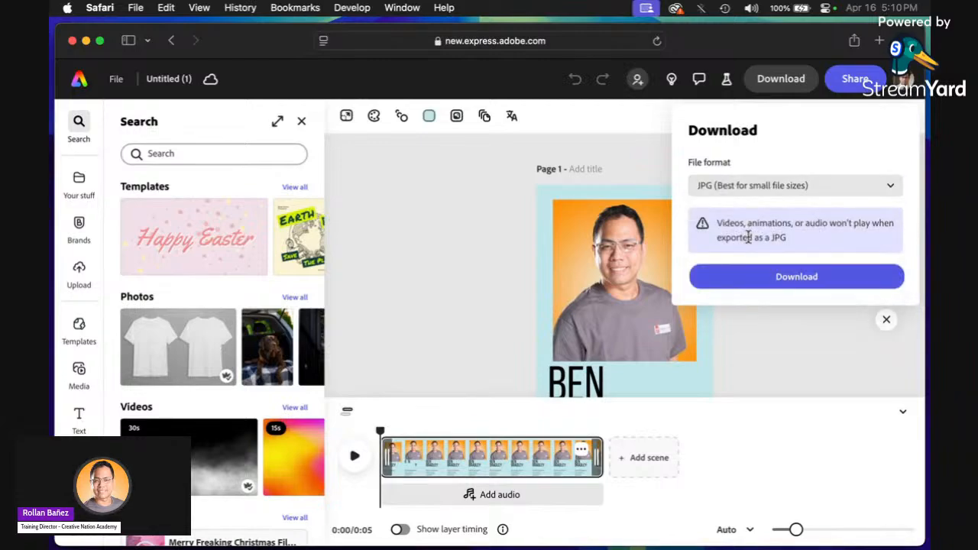
click(750, 282)
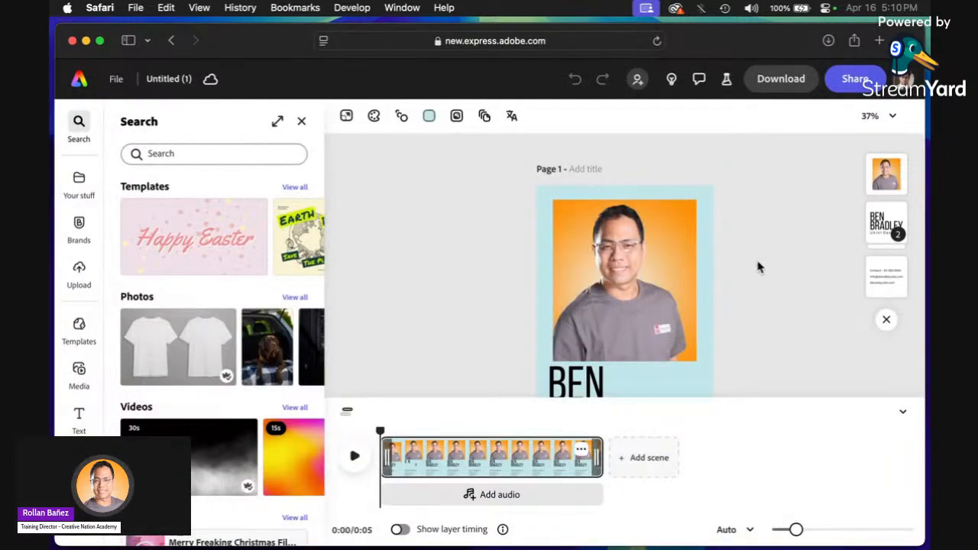
click(828, 41)
click(763, 107)
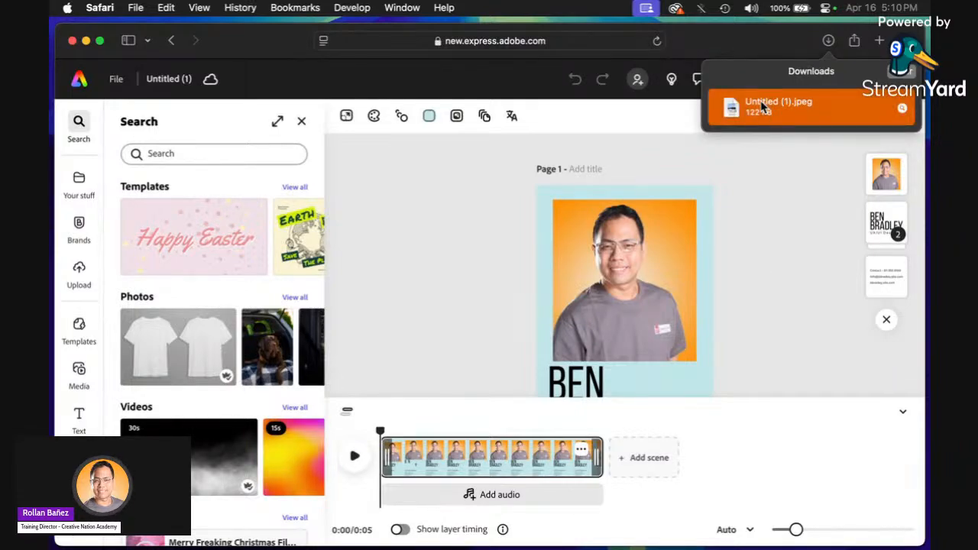
double_click(763, 107)
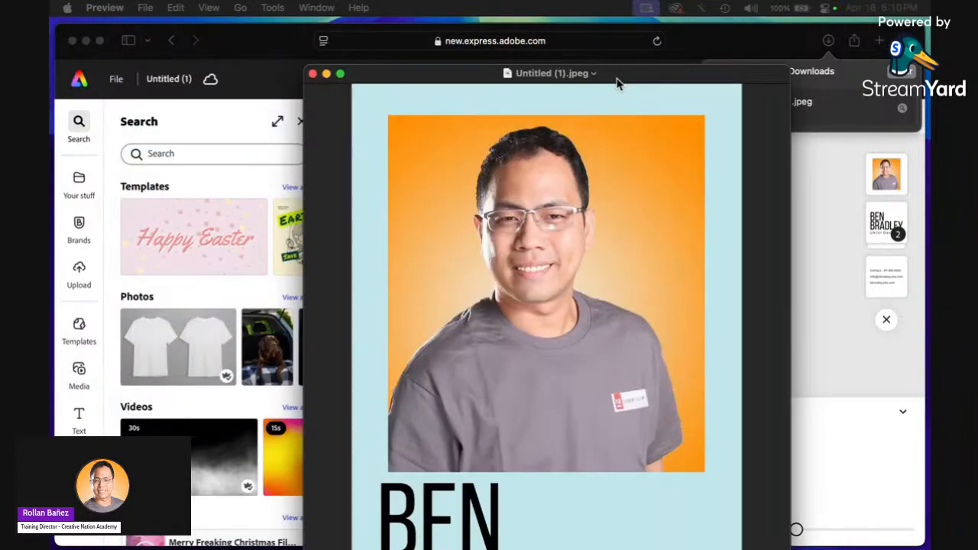
Step: Enlarge the Preview window to examine the whole exported card, and close it and clear the browser's downloads list
drag(616, 78, 641, 60)
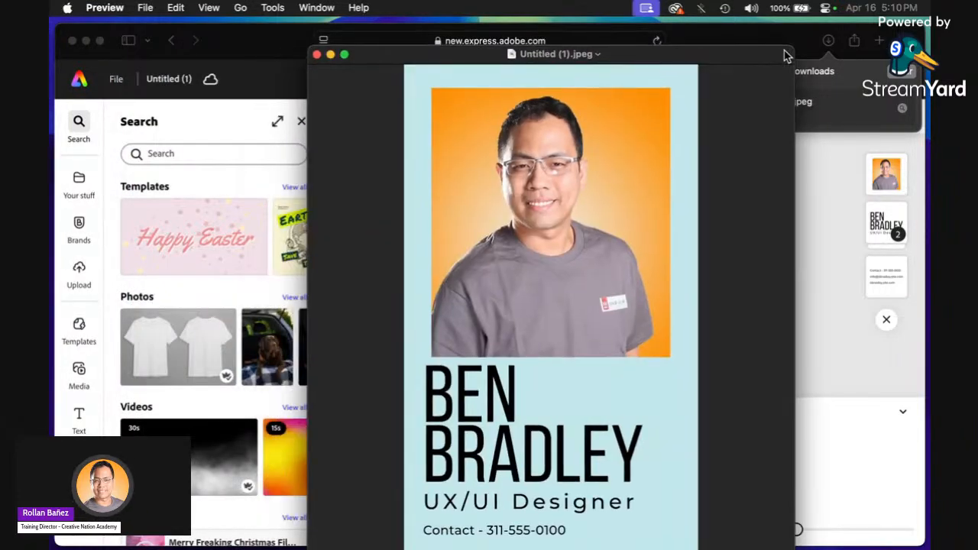
drag(790, 48, 702, 6)
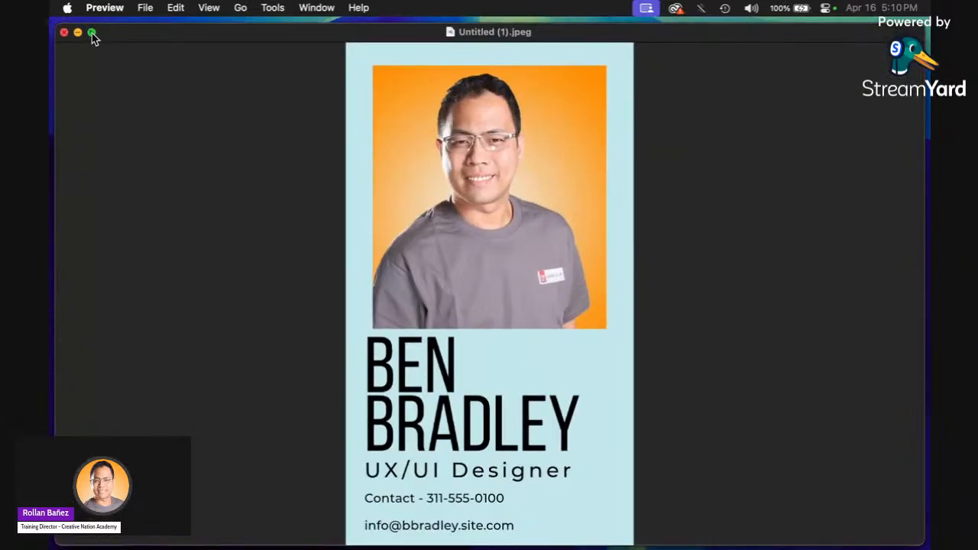
drag(146, 38, 237, 103)
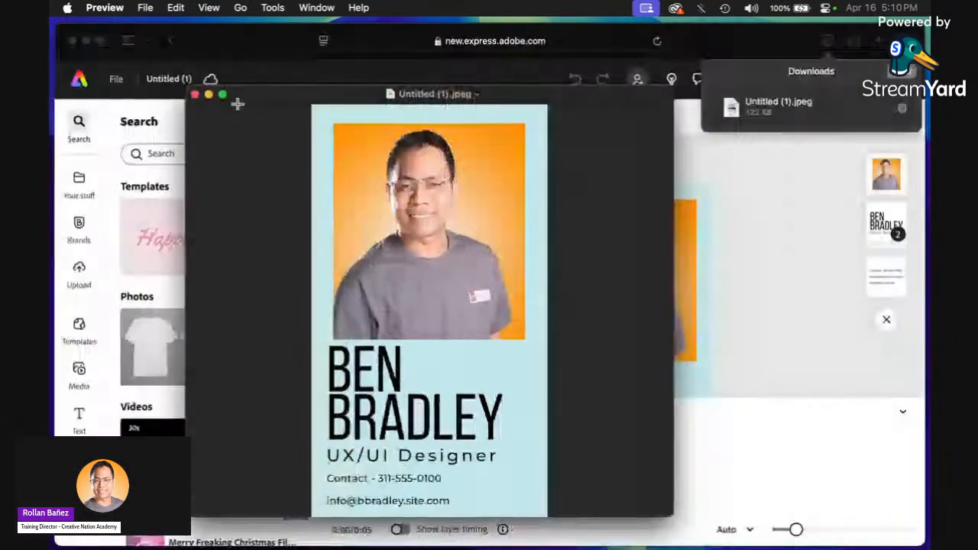
click(195, 95)
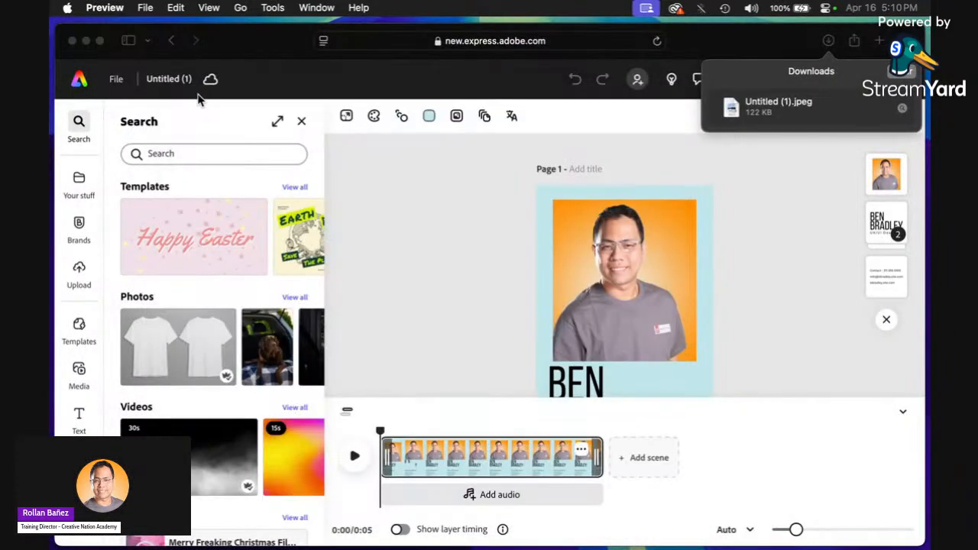
click(896, 80)
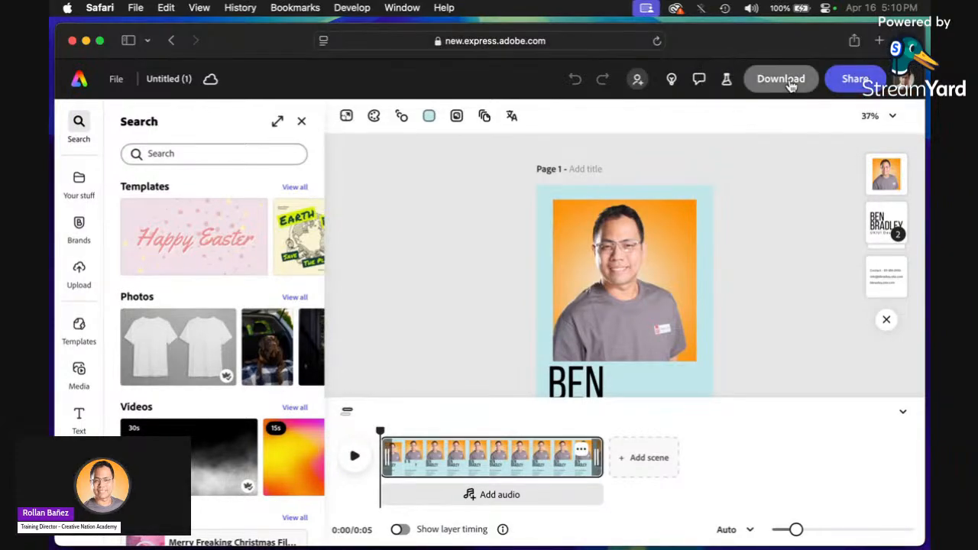
Step: Download the animated business card as an MP4 with the video resolution set to 720p
click(792, 85)
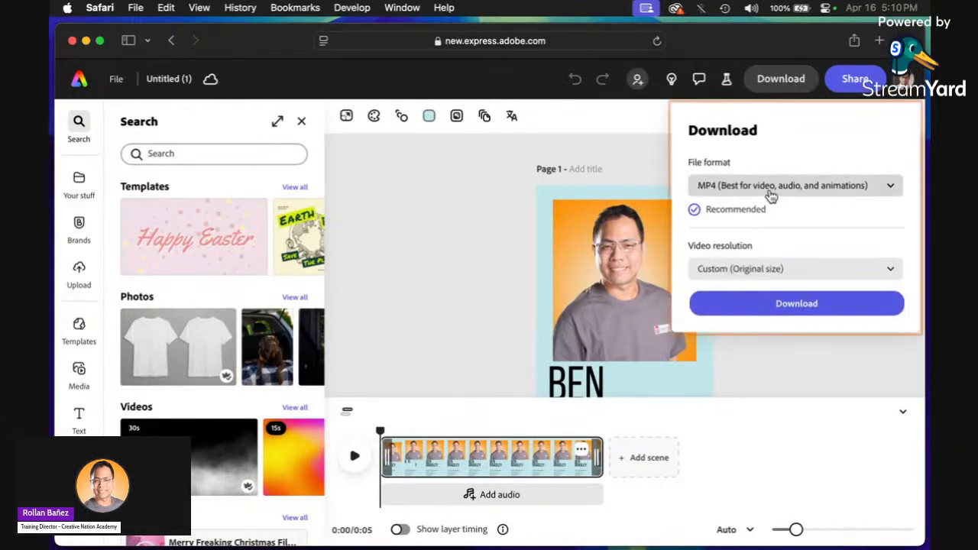
click(752, 270)
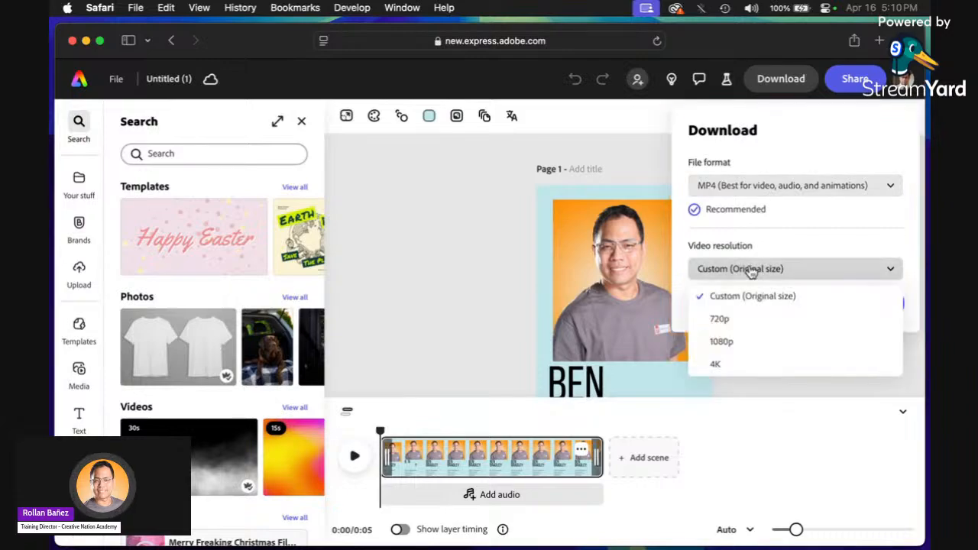
click(726, 321)
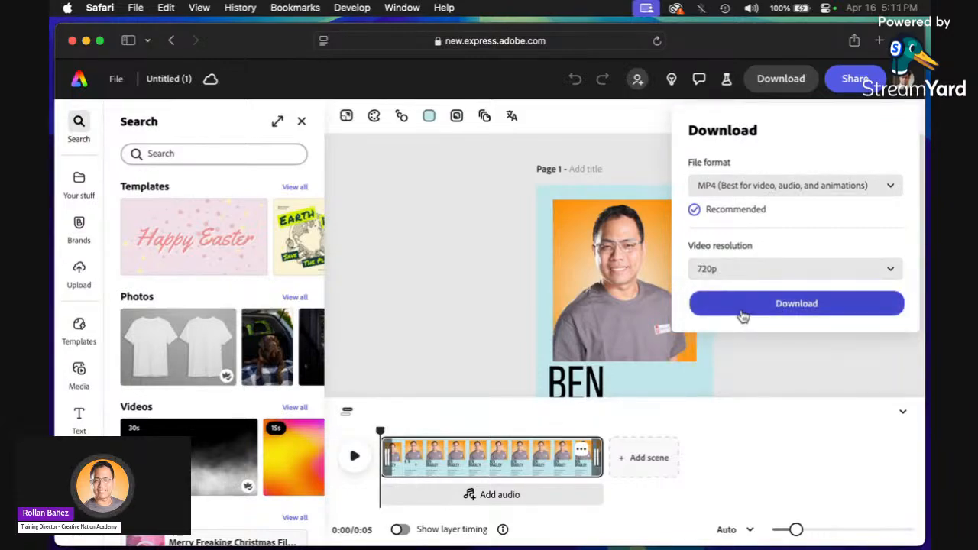
click(743, 306)
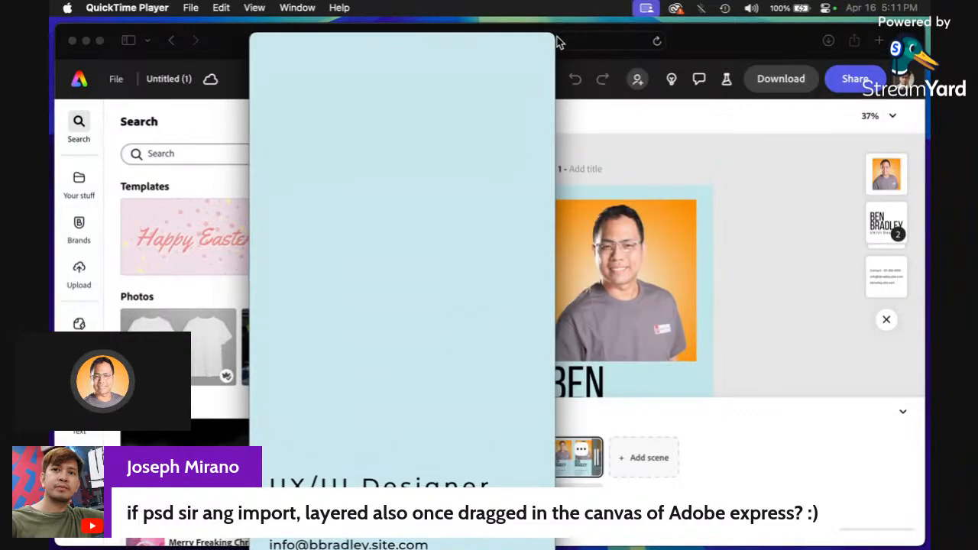
Step: Play the downloaded Untitled (1).mp4 in QuickTime Player to check the card's animation, and close the video
drag(552, 43, 562, 86)
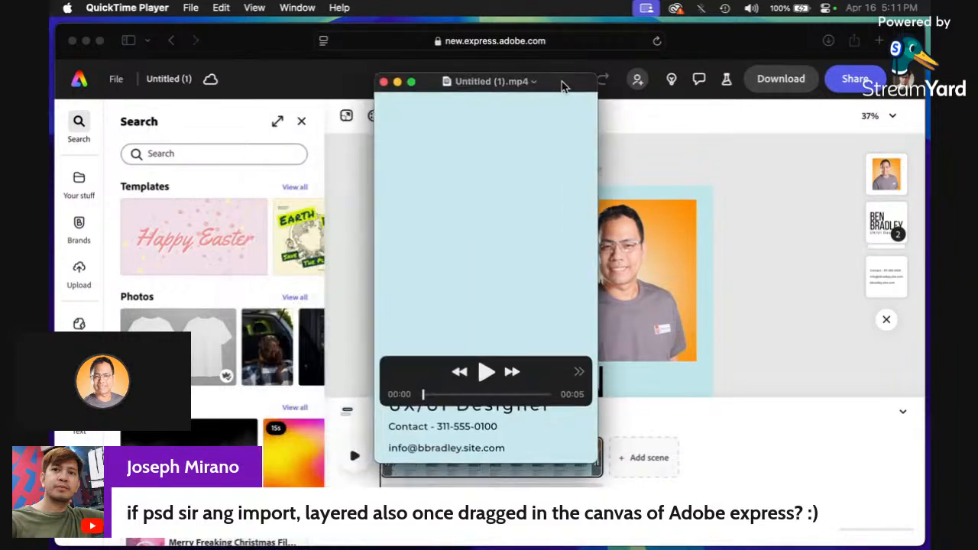
click(487, 373)
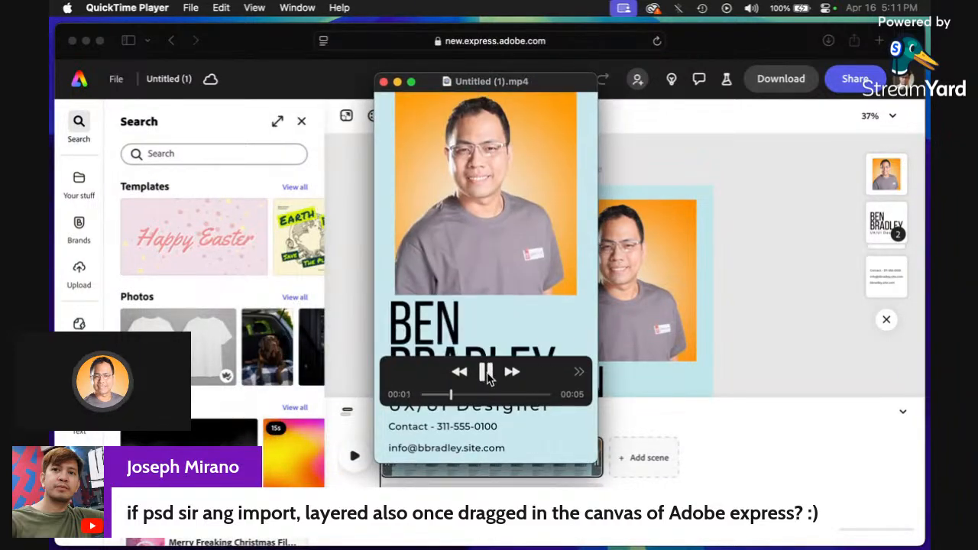
click(384, 82)
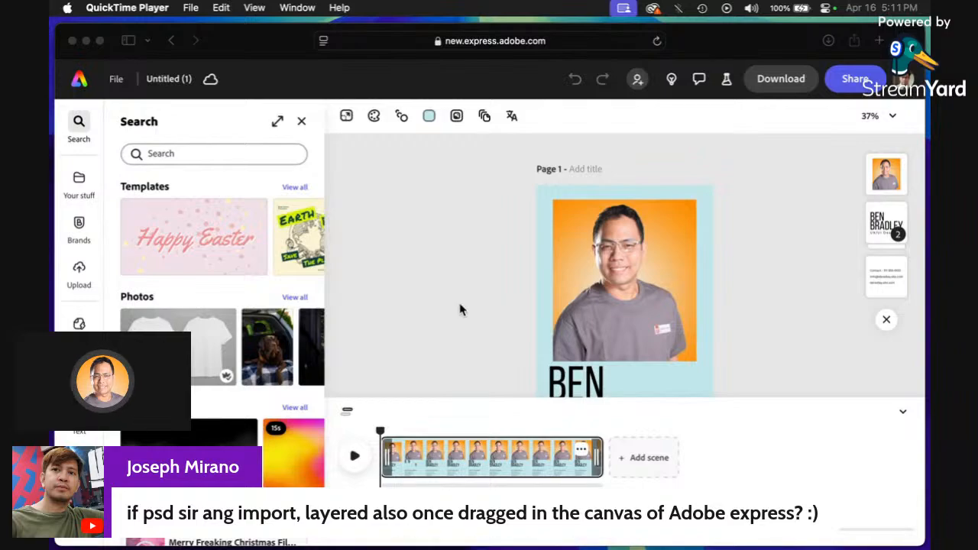
key(super+space)
text(p)
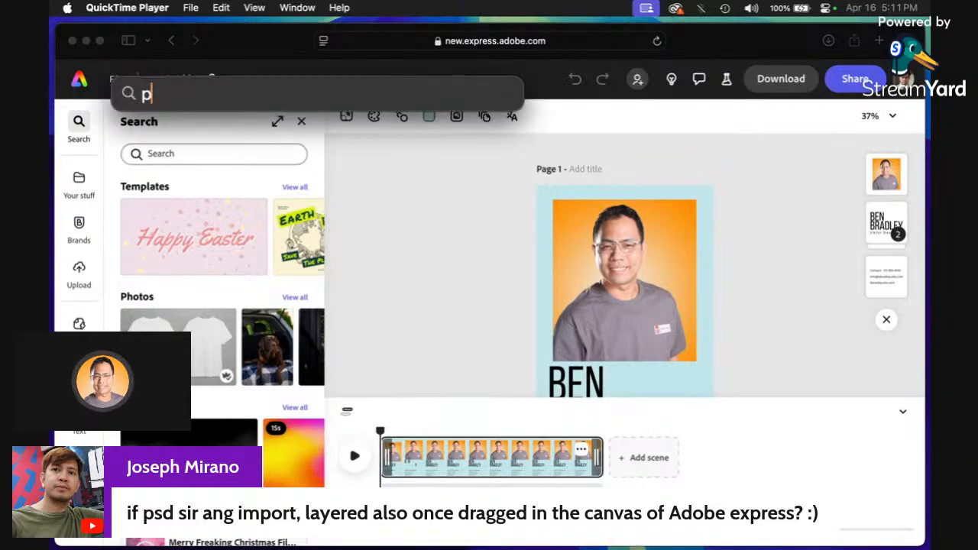
text(ho)
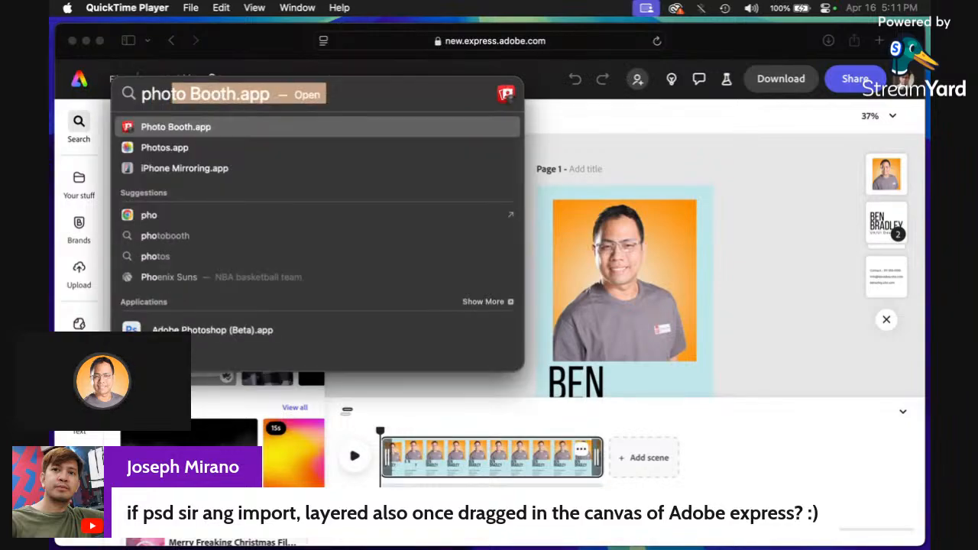
text(to)
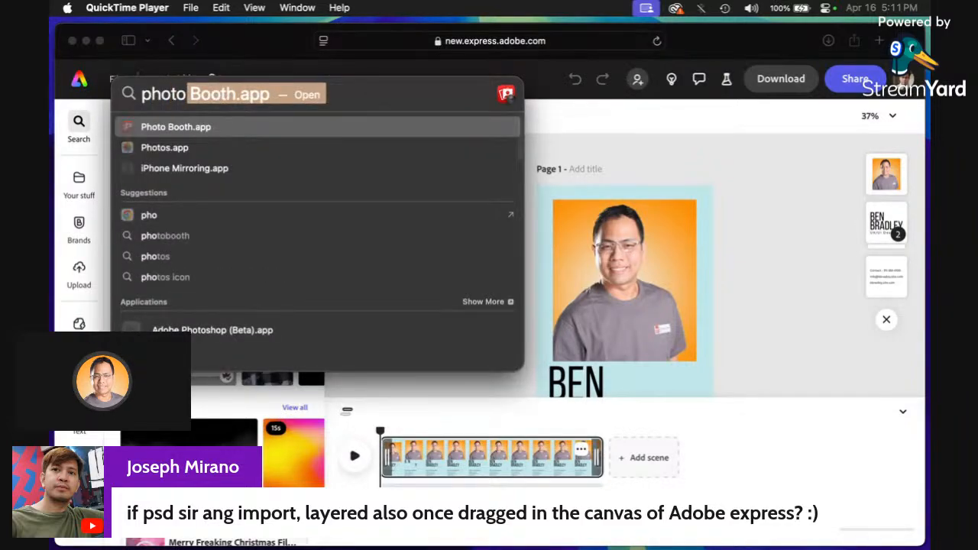
text(go)
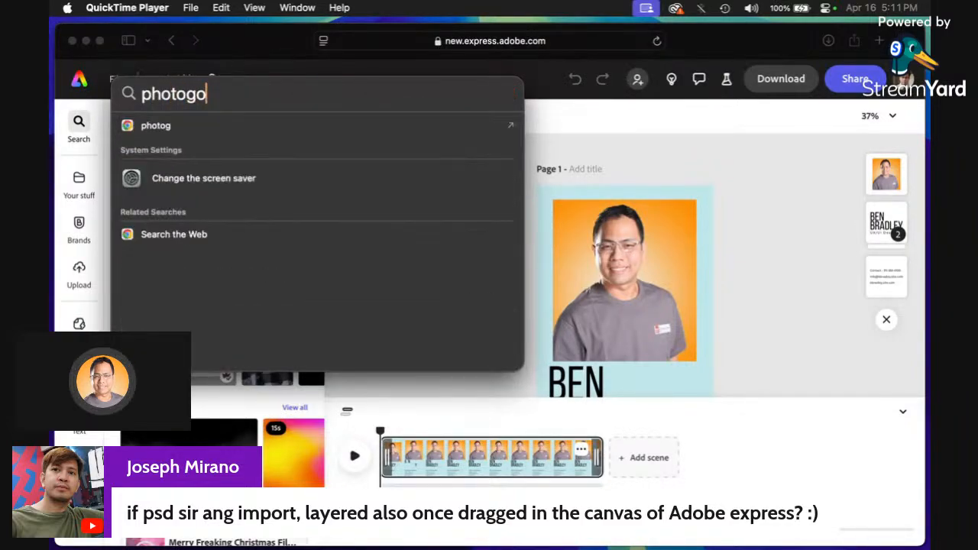
key(BackSpace)
key(BackSpace)
text(shp)
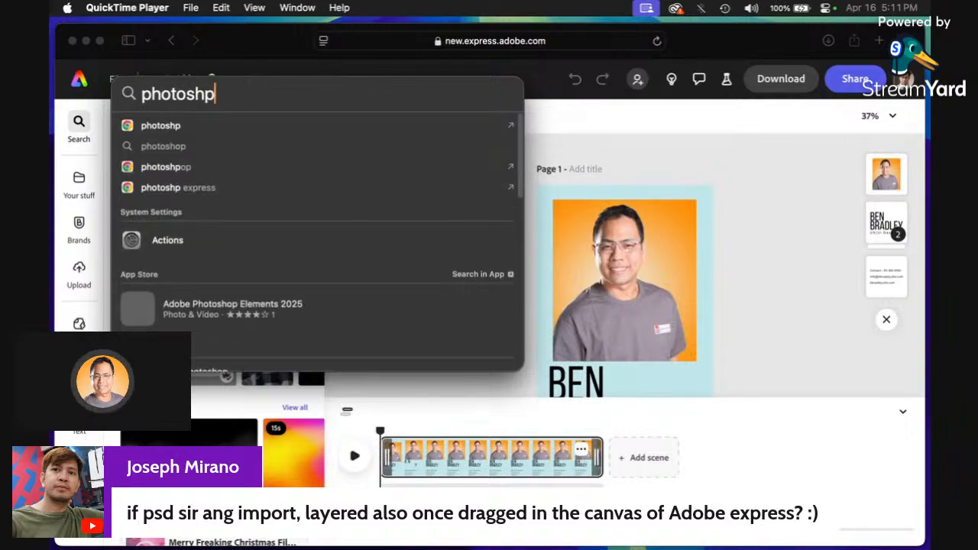
key(BackSpace)
text(op)
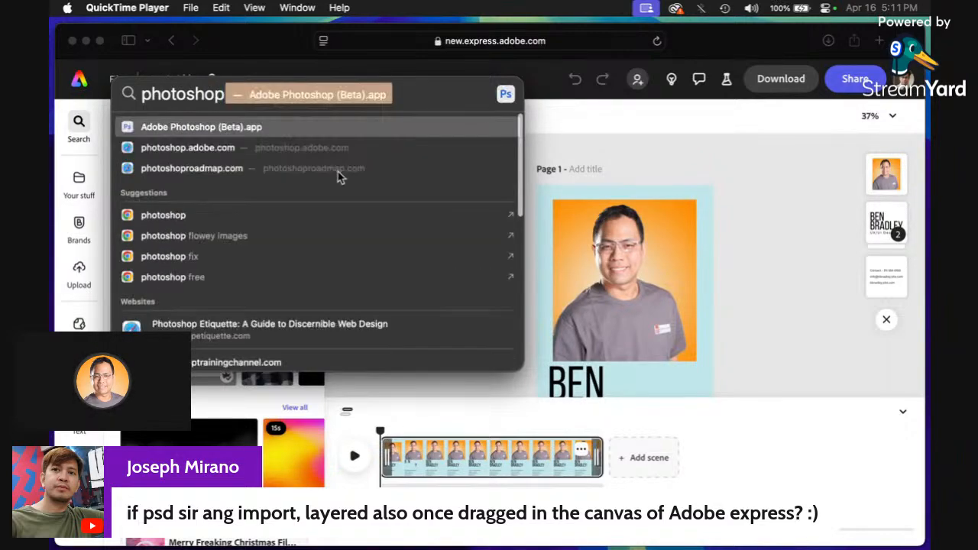
key(Escape)
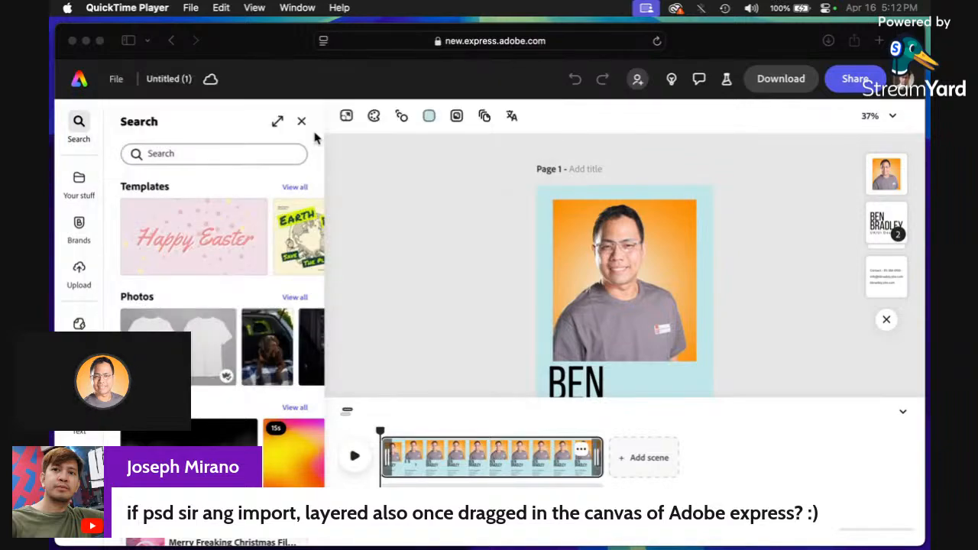
Step: Switch to Finder and open the Blade Runner 2049 poster PSD in Adobe Photoshop (Beta)
mouse_move(417, 544)
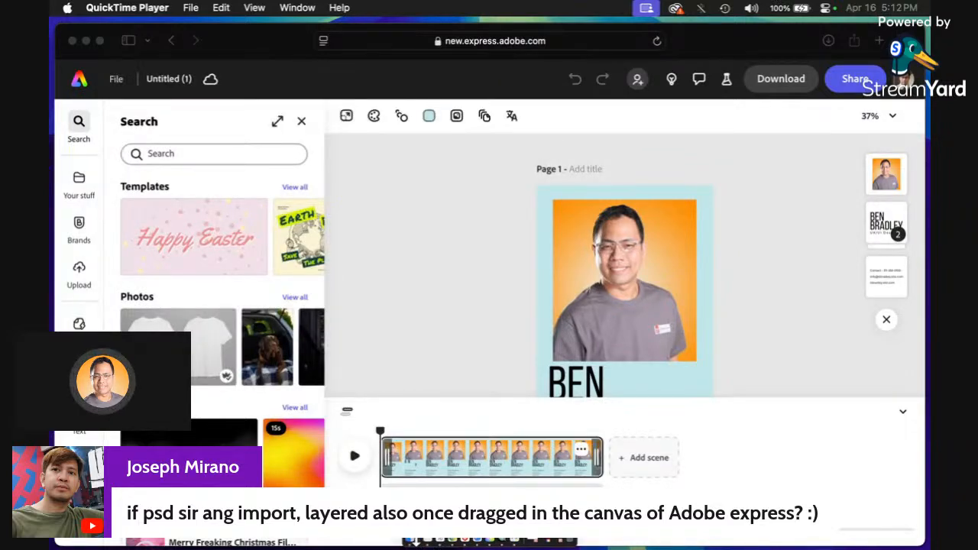
click(411, 541)
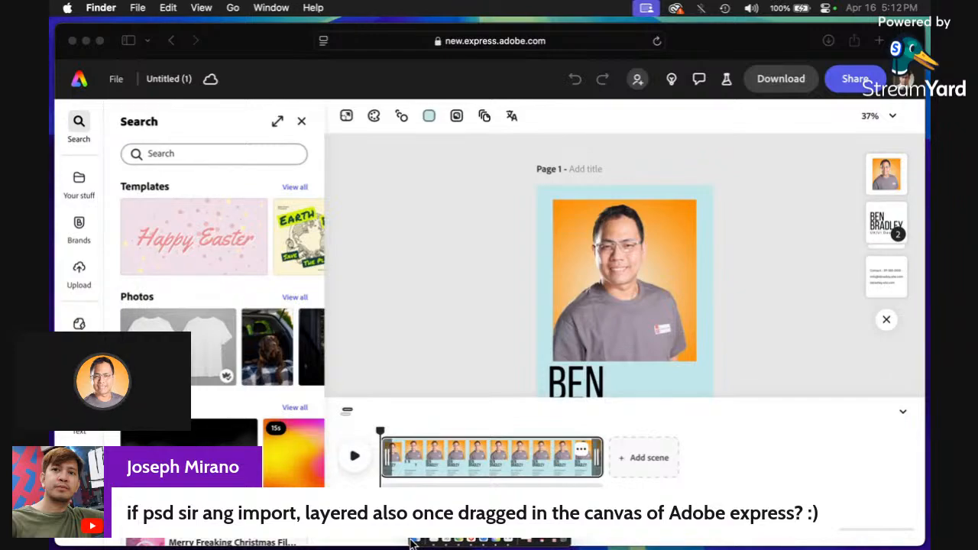
click(411, 541)
drag(361, 100, 245, 0)
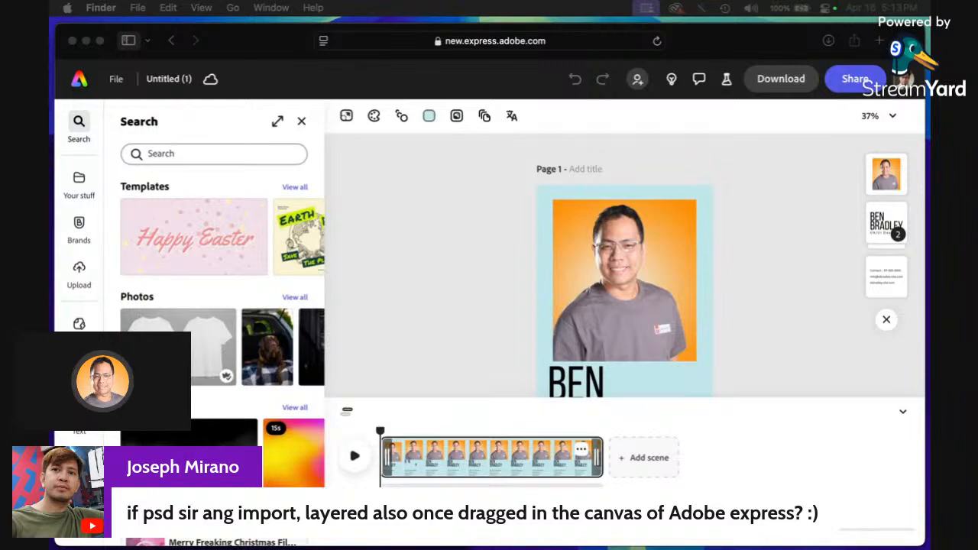
drag(267, 17, 573, 44)
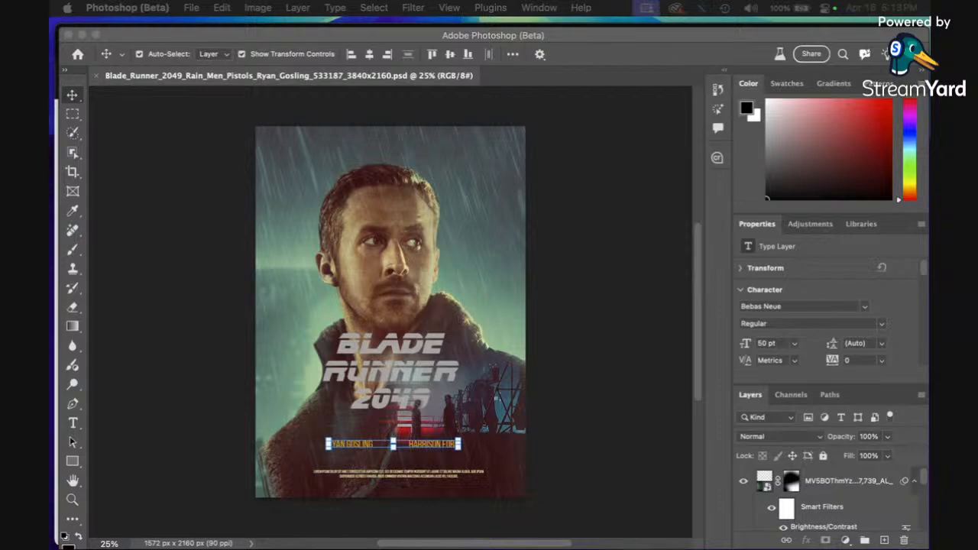
Step: Examine the Blade Runner 2049 poster and its layers in Photoshop, and minimise the window
scroll(791, 462, down, 10)
scroll(567, 308, up, 12)
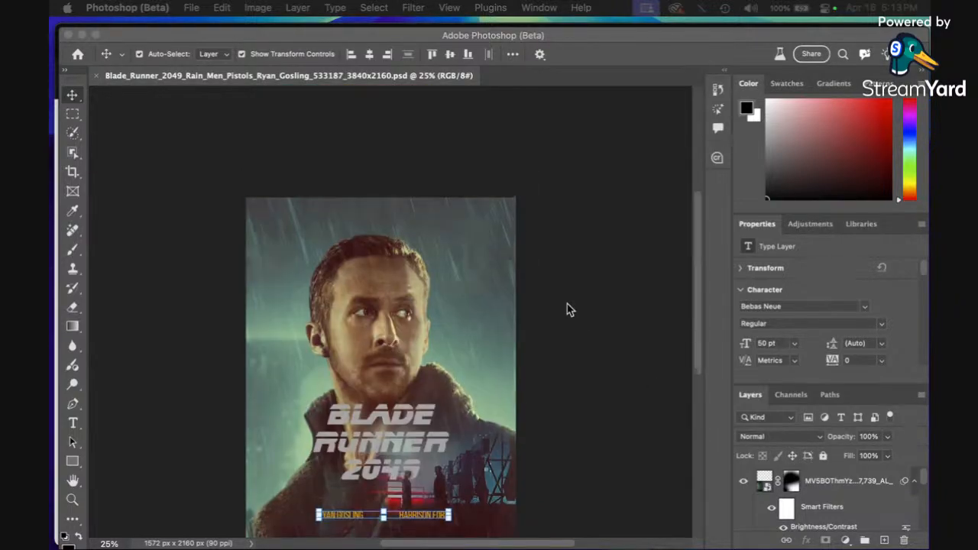
scroll(567, 308, down, 3)
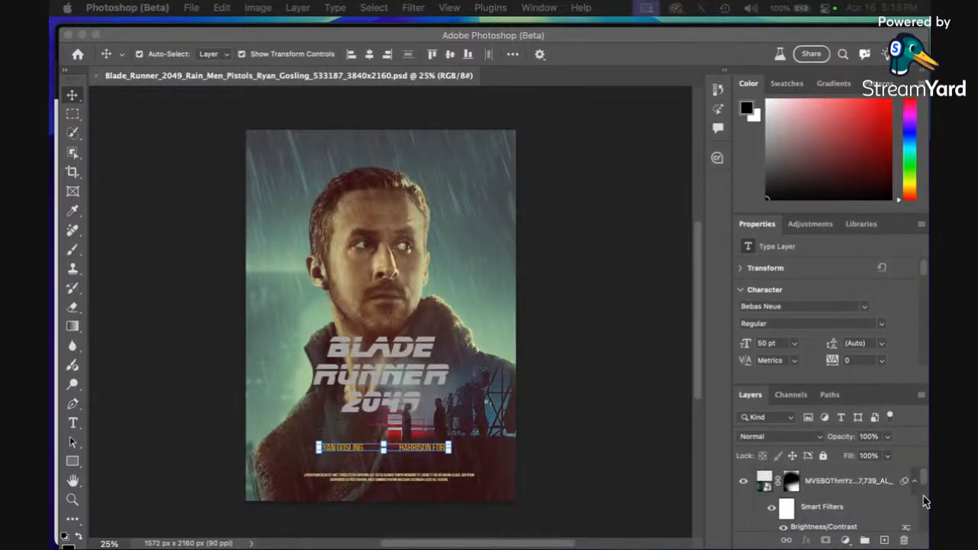
mouse_move(925, 490)
mouse_down()
mouse_move(926, 535)
mouse_move(924, 498)
mouse_up()
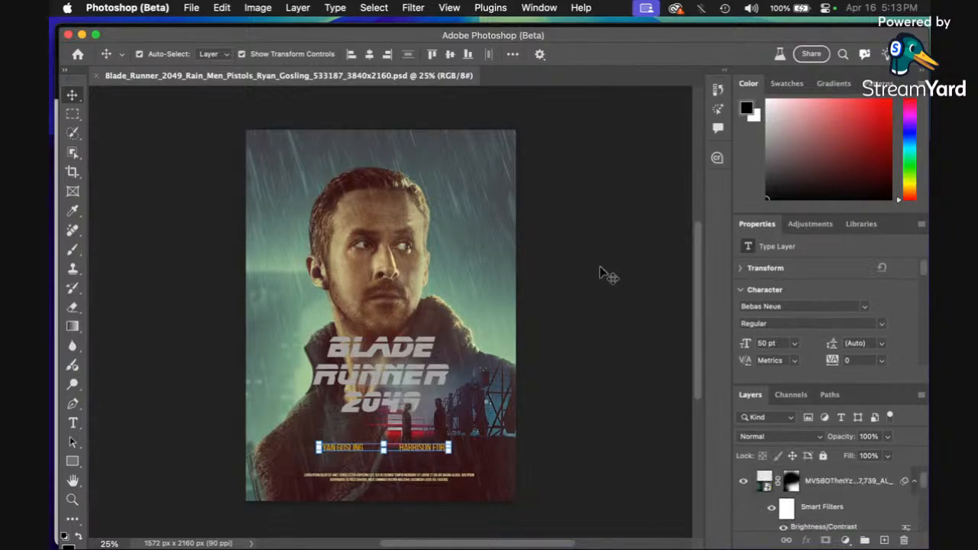
click(82, 36)
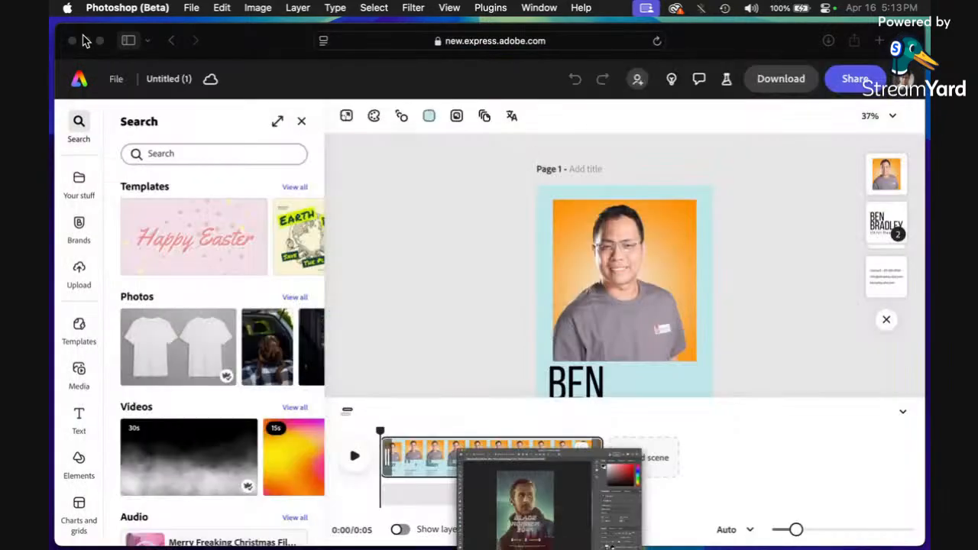
Step: Switch to Safari, return to the Adobe Express home page, and reposition and widen the browser window
click(80, 84)
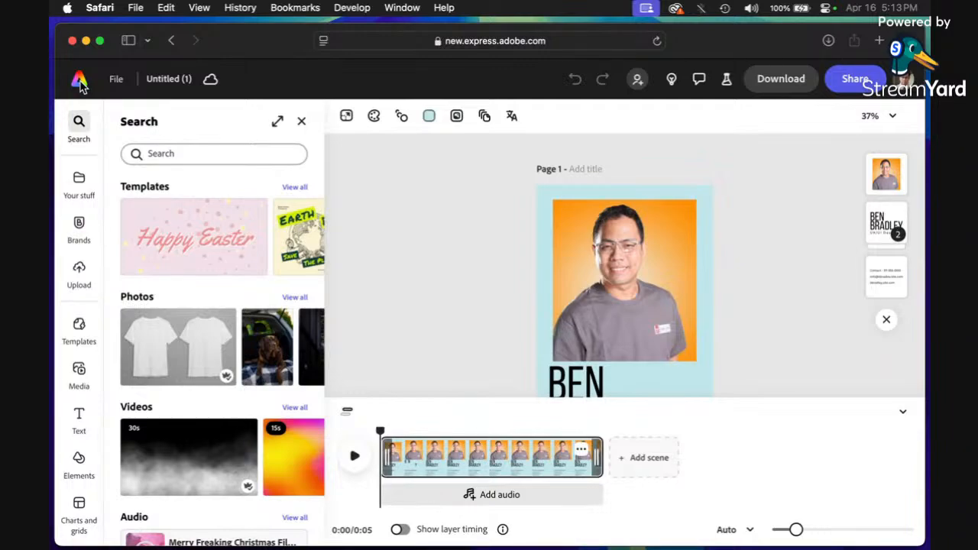
click(80, 84)
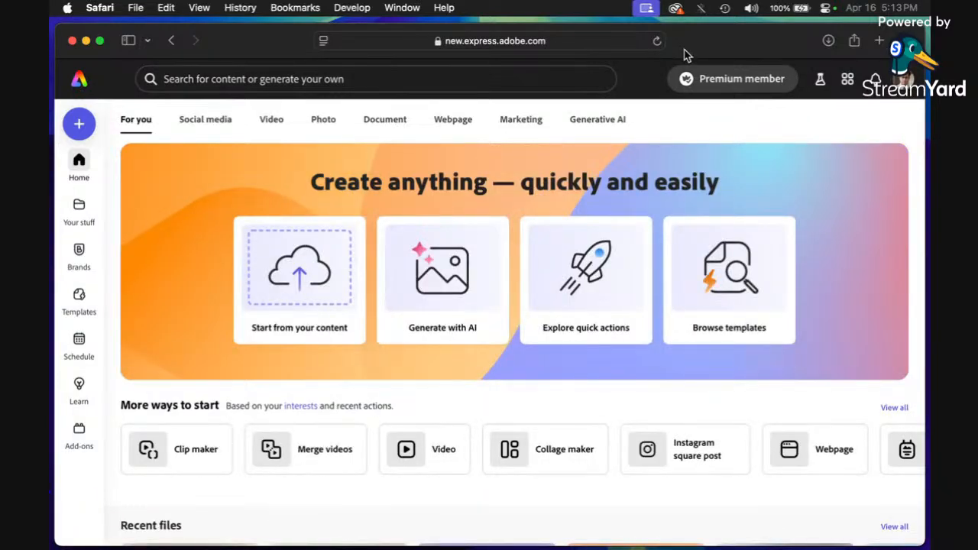
drag(687, 53, 726, 40)
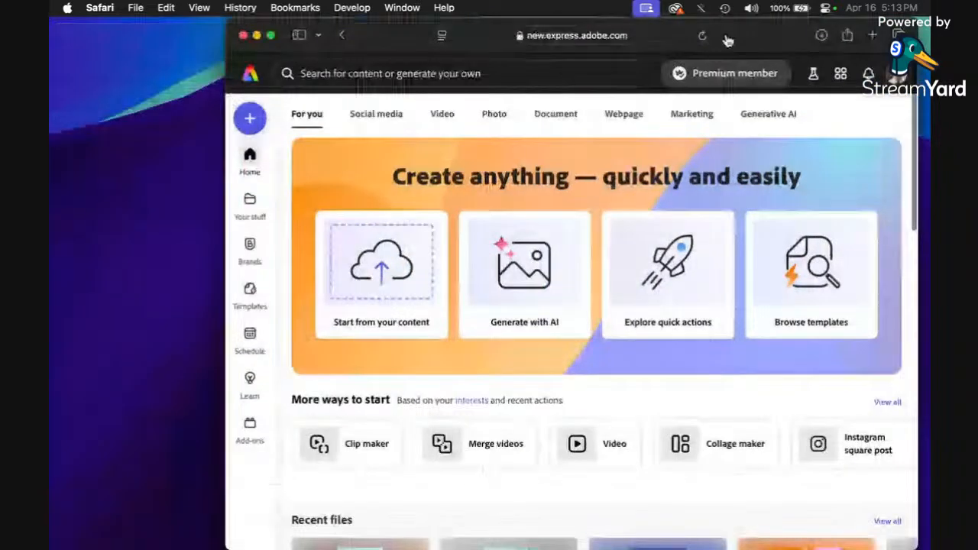
click(556, 540)
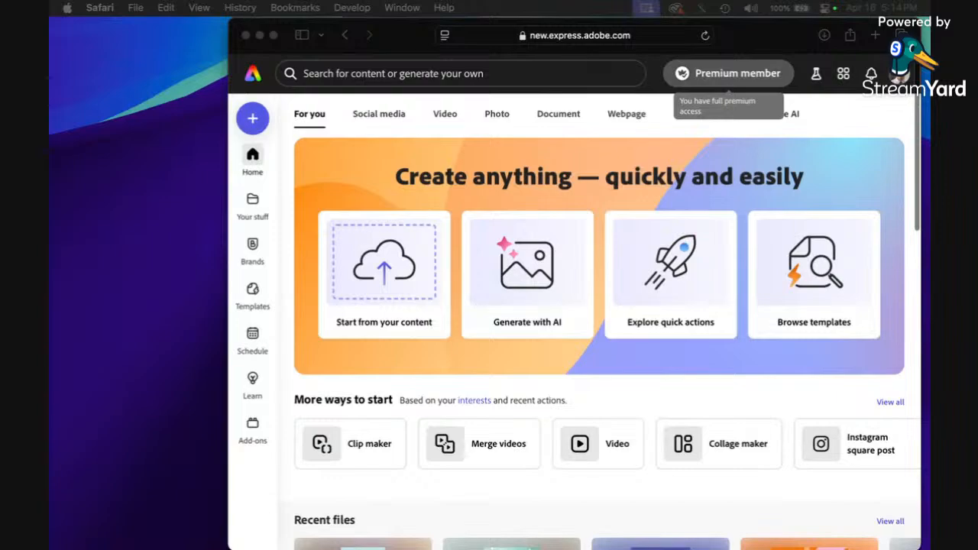
drag(410, 2, 487, 244)
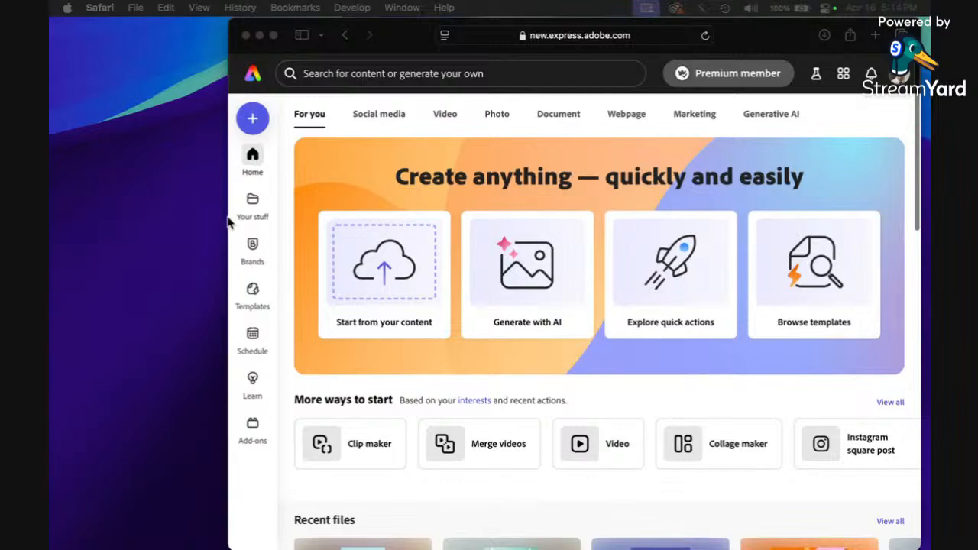
drag(230, 221, 68, 222)
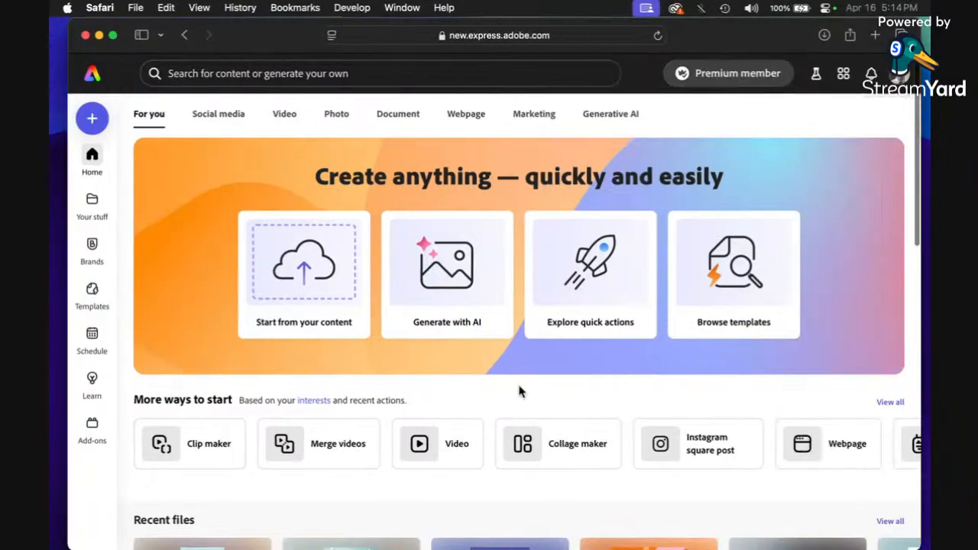
Step: Import the Blade Runner 2049 poster PSD, convert it to an Adobe Express file, and dismiss the conversion notice
drag(417, 84, 424, 245)
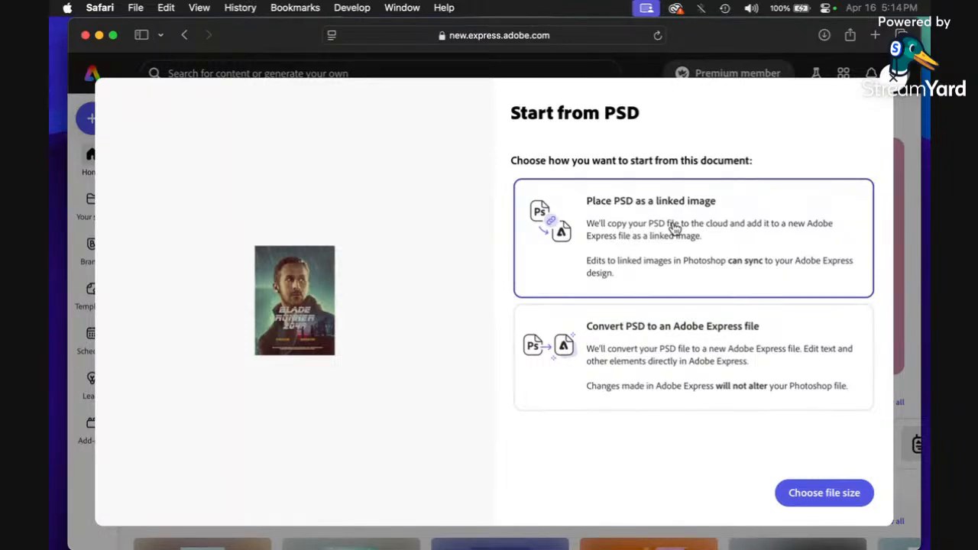
click(665, 347)
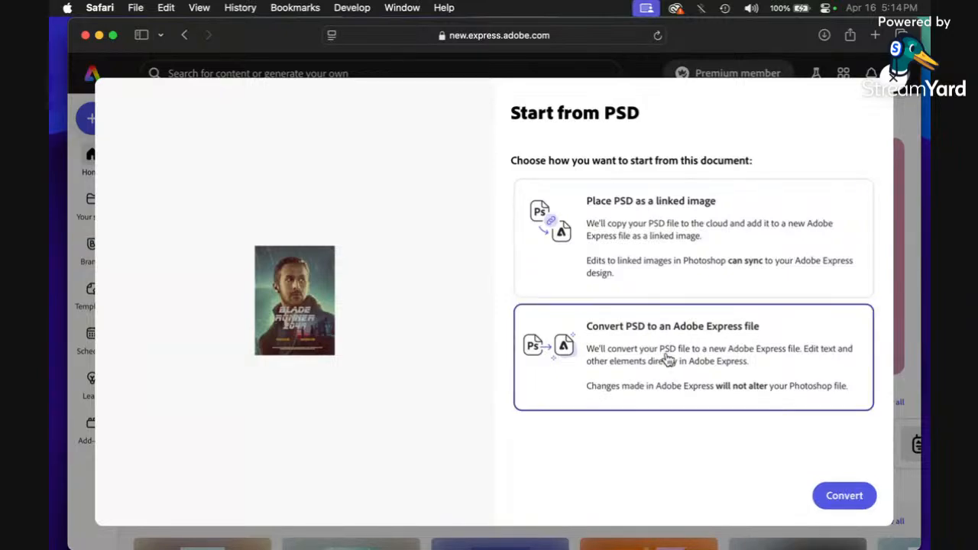
click(843, 496)
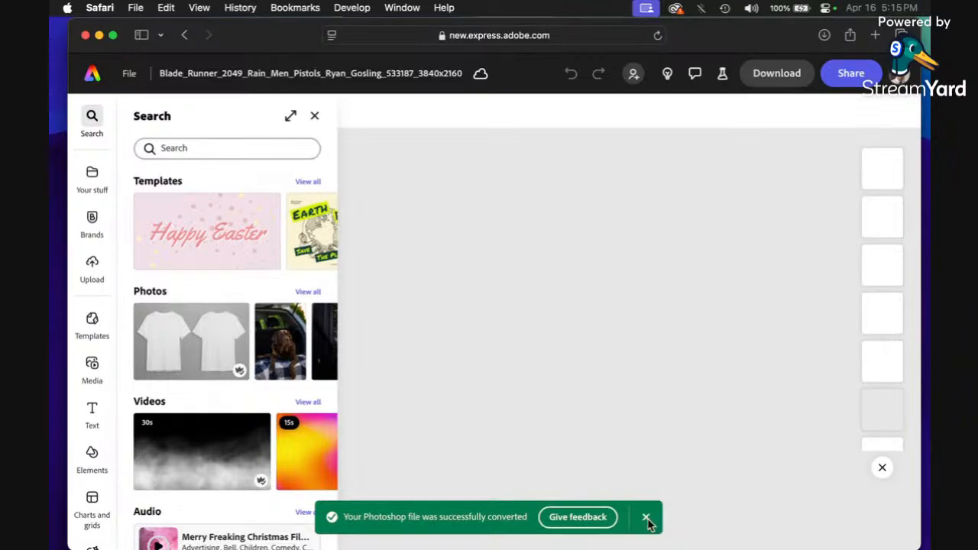
click(646, 520)
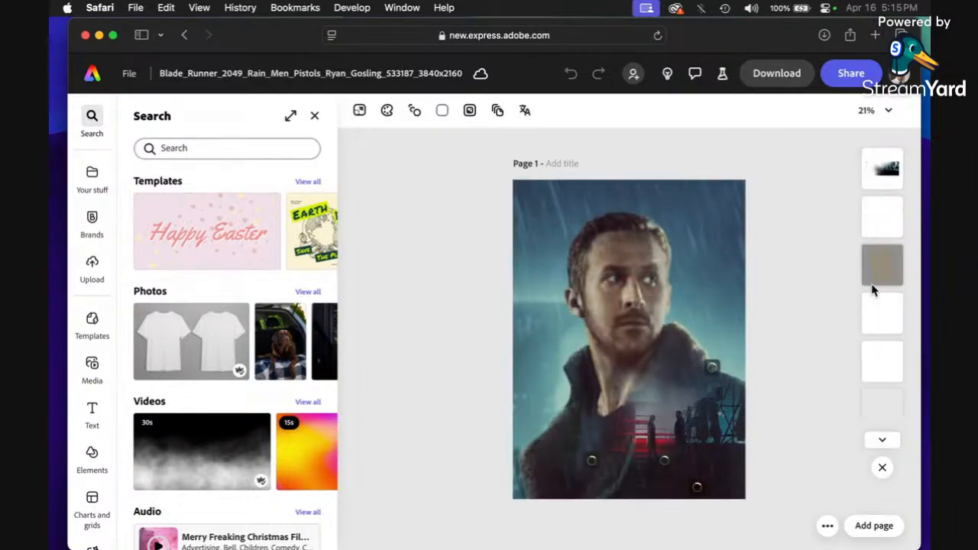
Step: Look through the converted poster's layer stack and try to select the BLADE RUNNER 2049 title on the canvas
scroll(875, 289, down, 2)
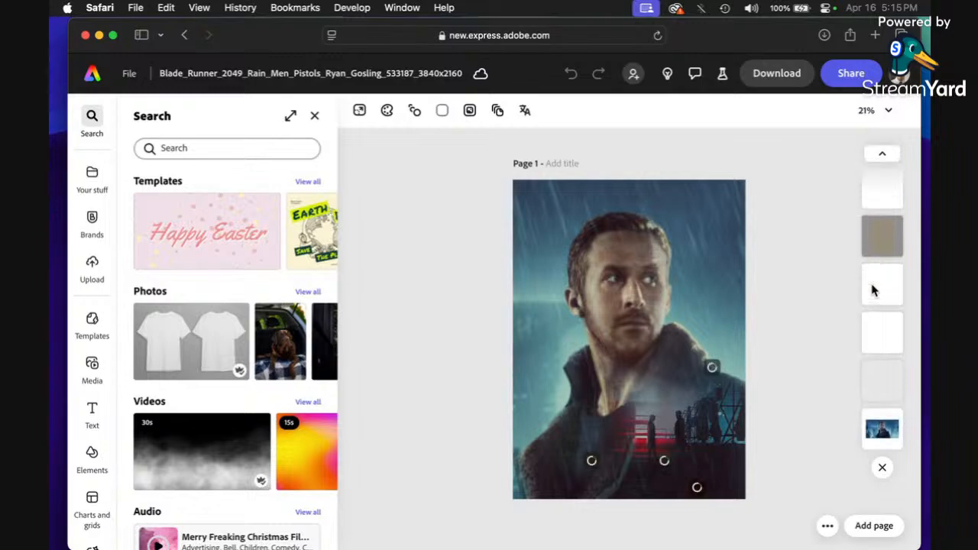
scroll(873, 289, up, 1)
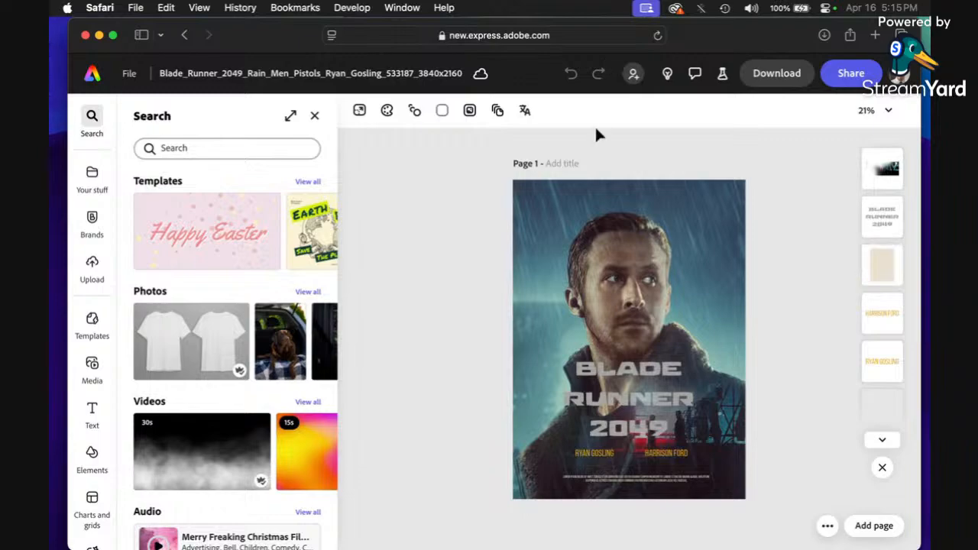
click(648, 375)
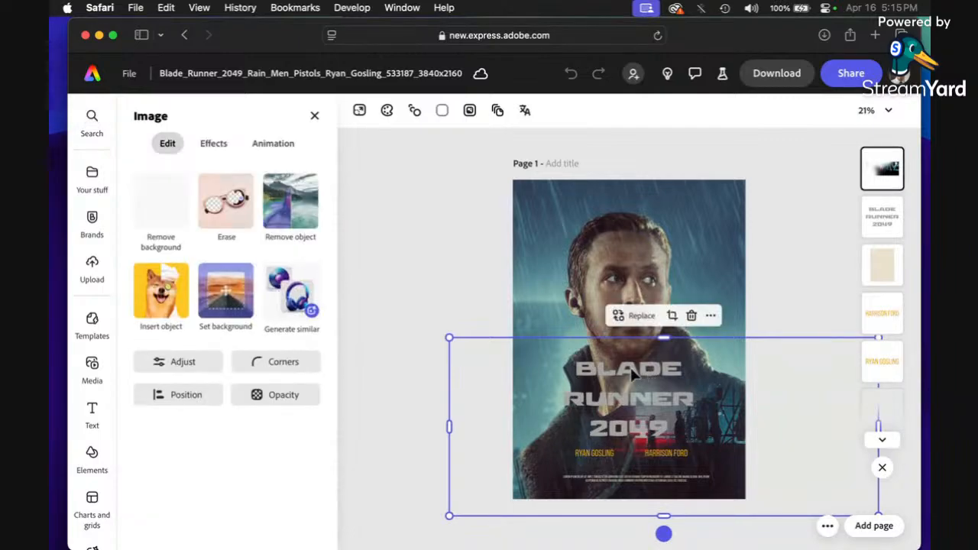
Step: Switch to the poster in Photoshop, check the title's font with the Type tool, and cancel the font replacement
mouse_move(552, 539)
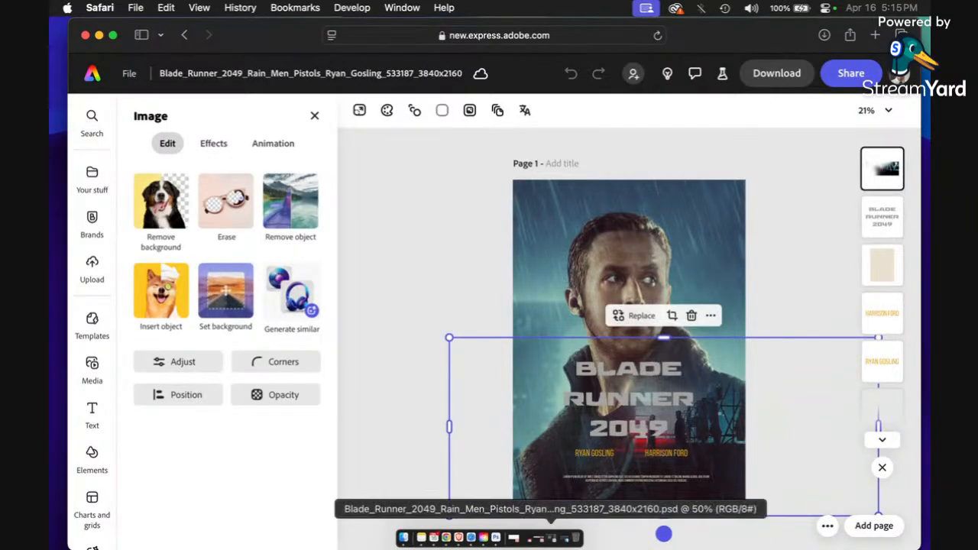
click(551, 539)
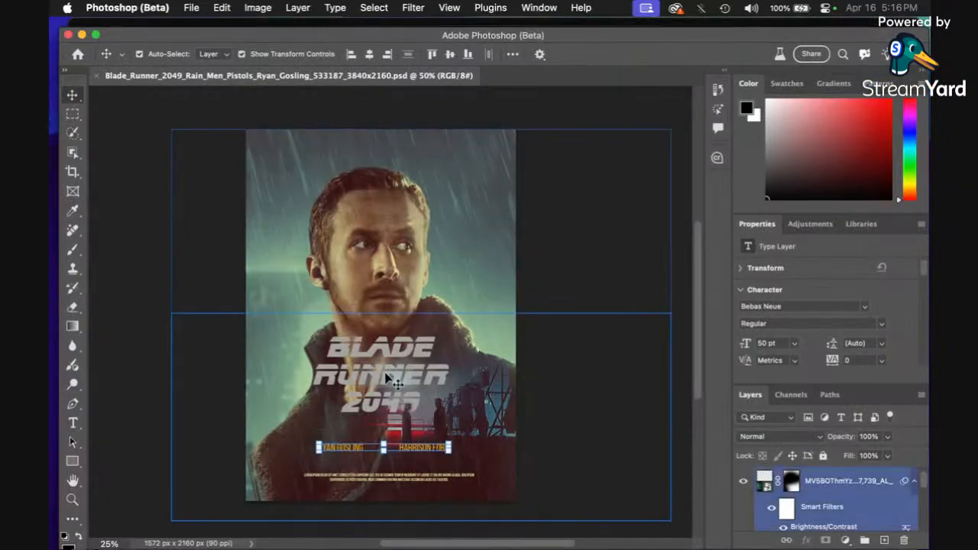
click(74, 424)
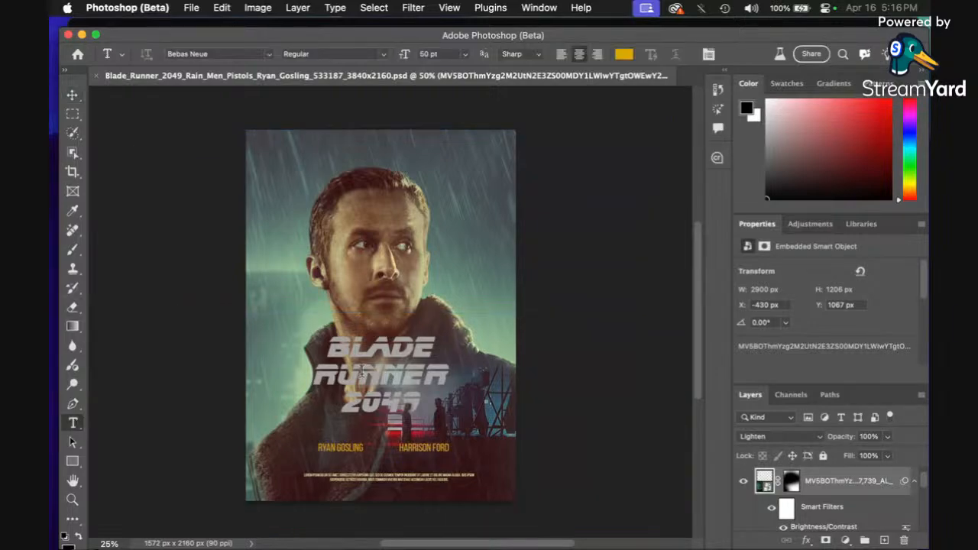
click(360, 370)
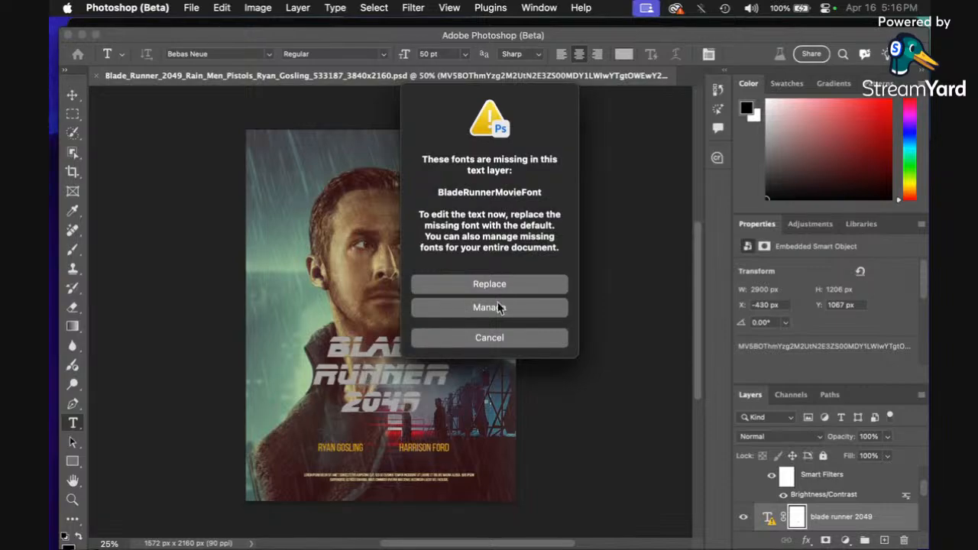
click(490, 342)
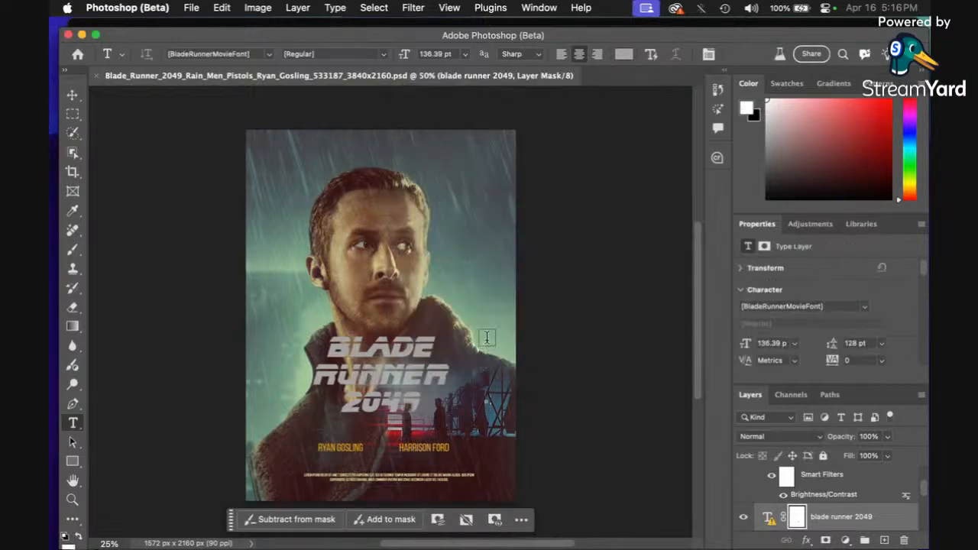
Step: Minimise Photoshop and review the converted poster's layer stack in Adobe Express
click(82, 35)
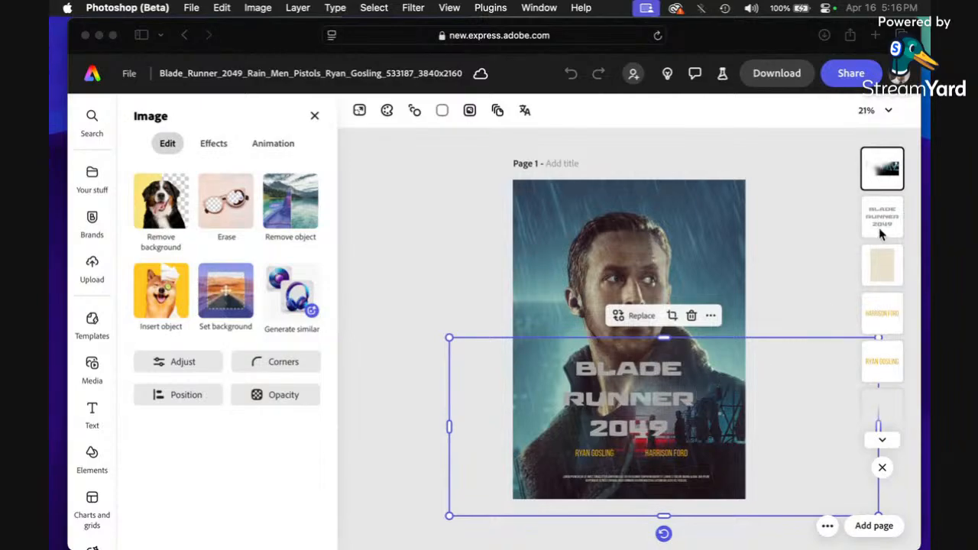
scroll(871, 298, down, 2)
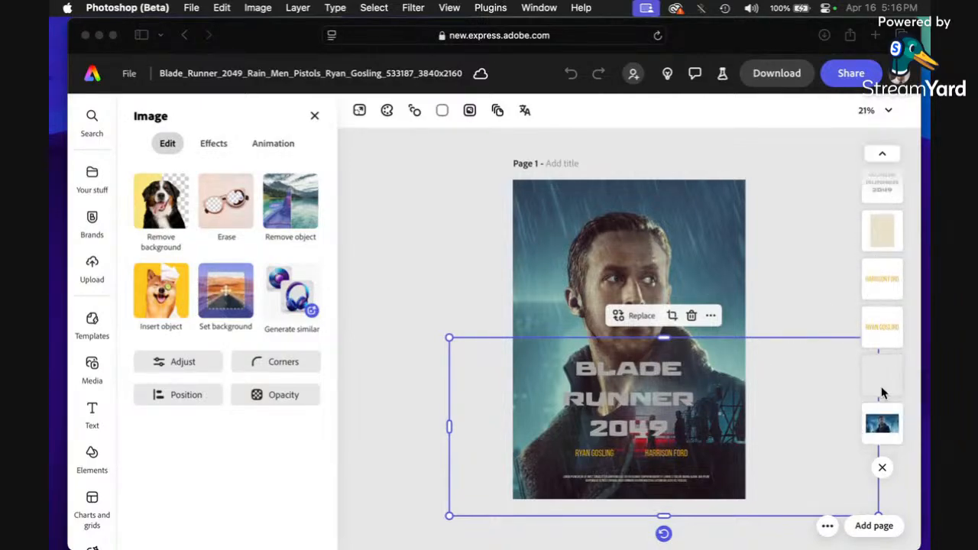
scroll(881, 325, up, 2)
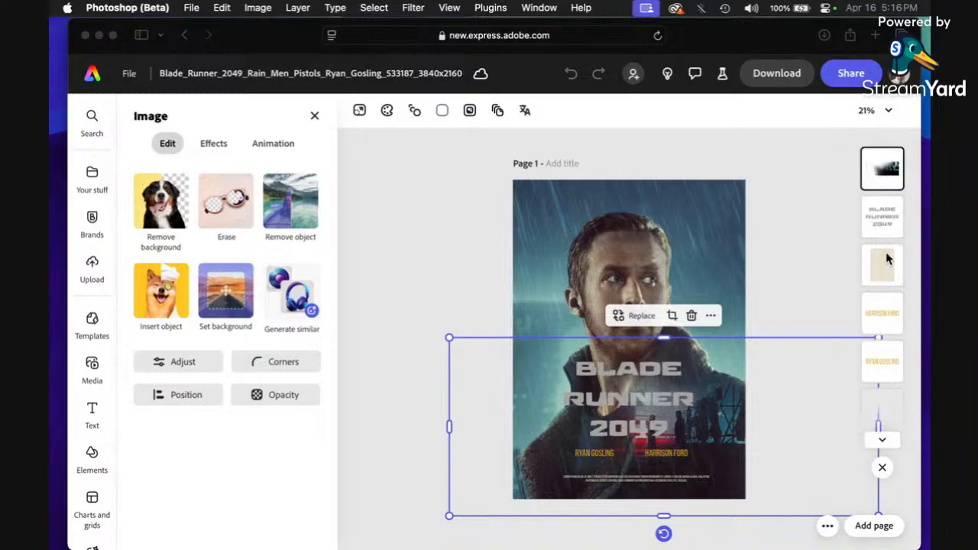